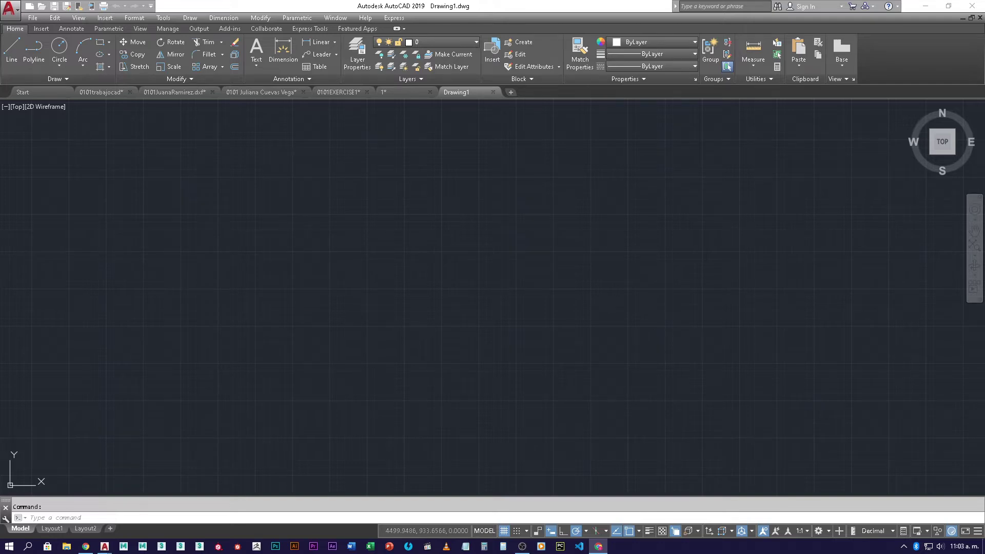
Switch to the Google Meet call in a maximized browser window and close the "cad 1 jueves 11-1 2021-2" tab
key(alt+Tab)
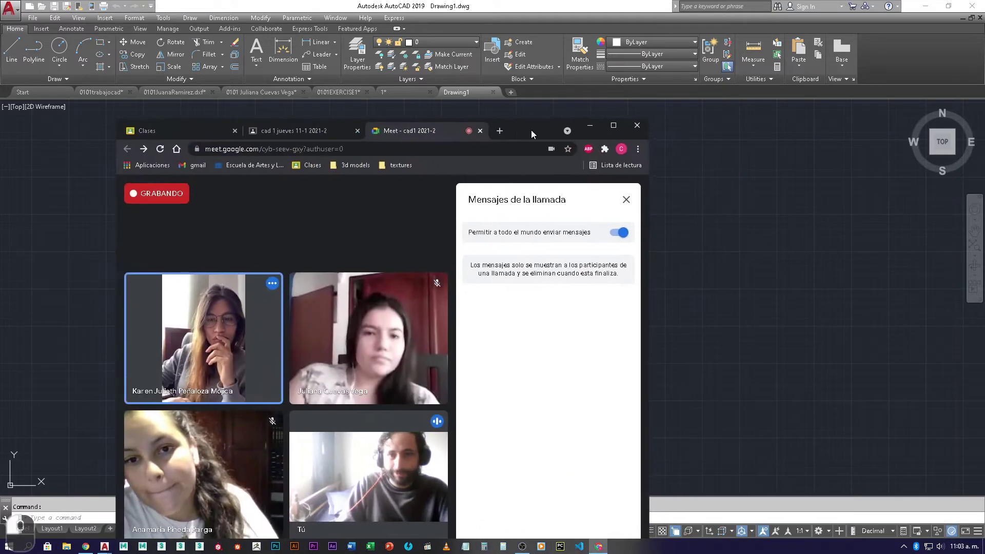
double_click(551, 143)
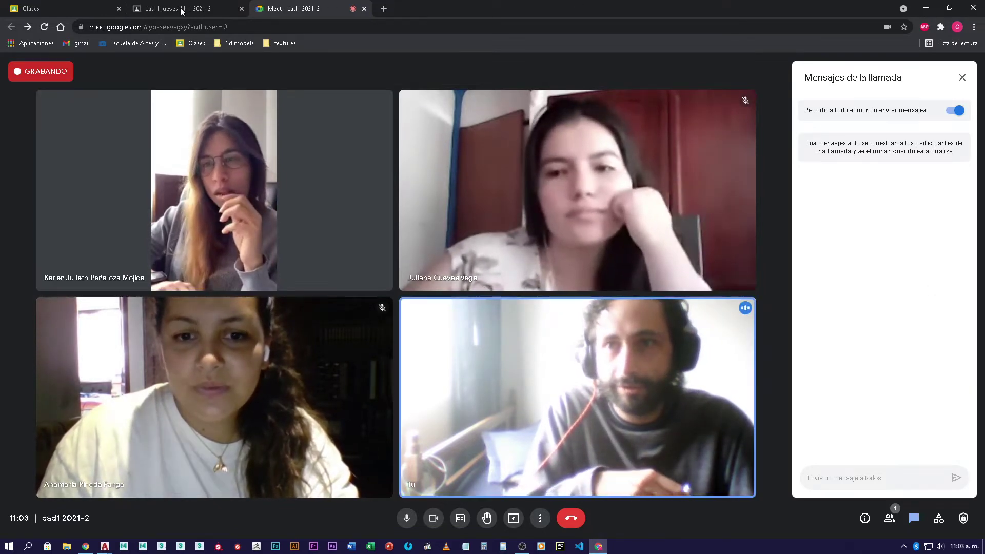
click(242, 9)
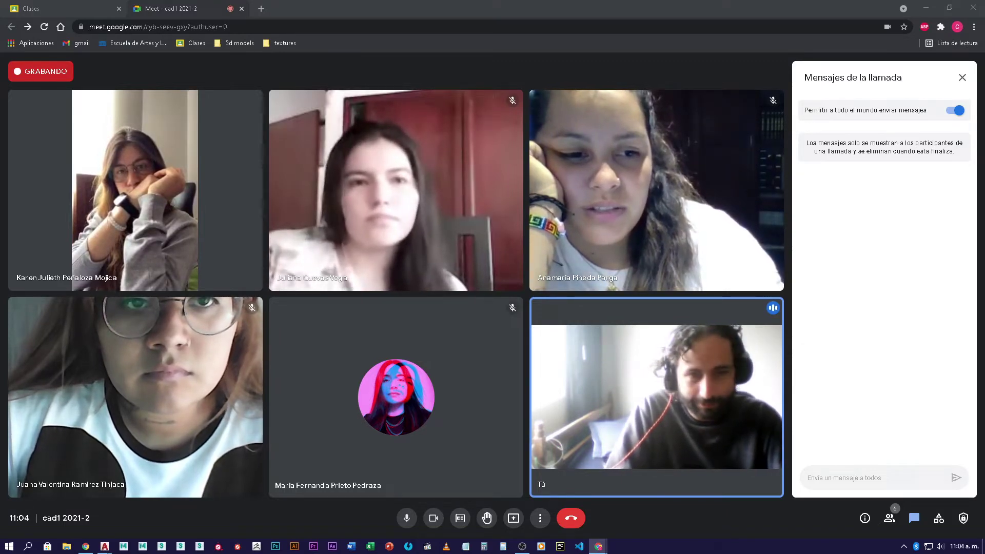
Show the list of people in the Meet call
click(890, 519)
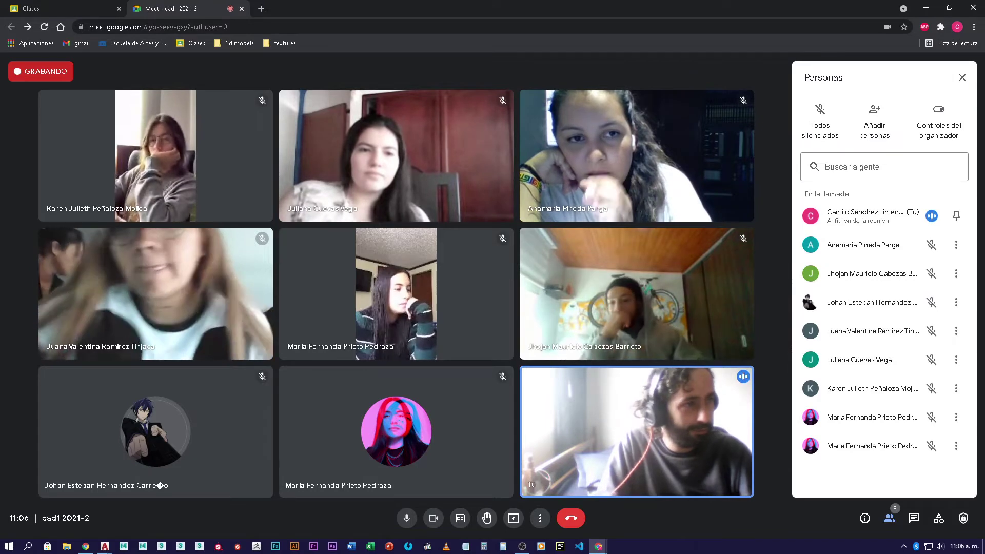
click(18, 531)
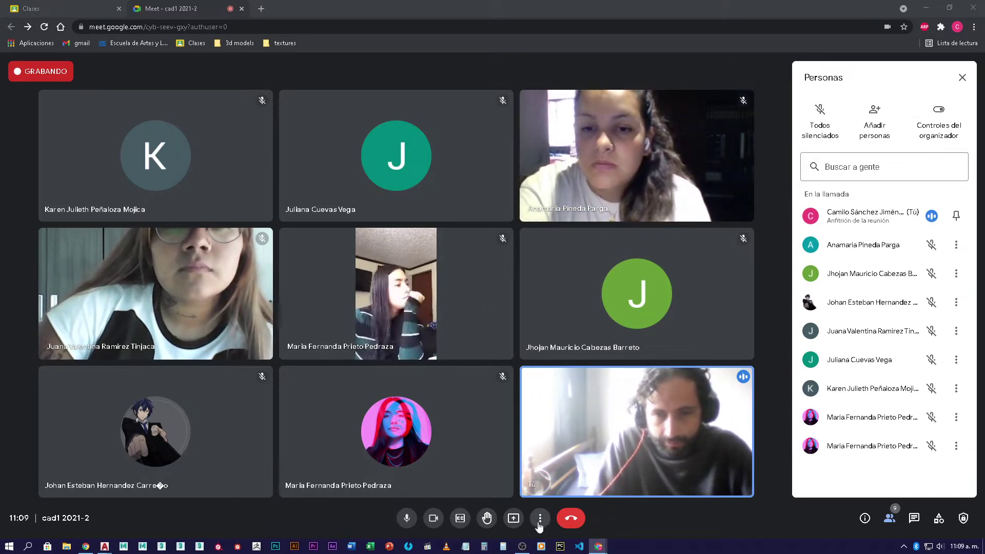
Present the entire screen Pantalla 1 in the call and unpin the presentation tile
click(513, 519)
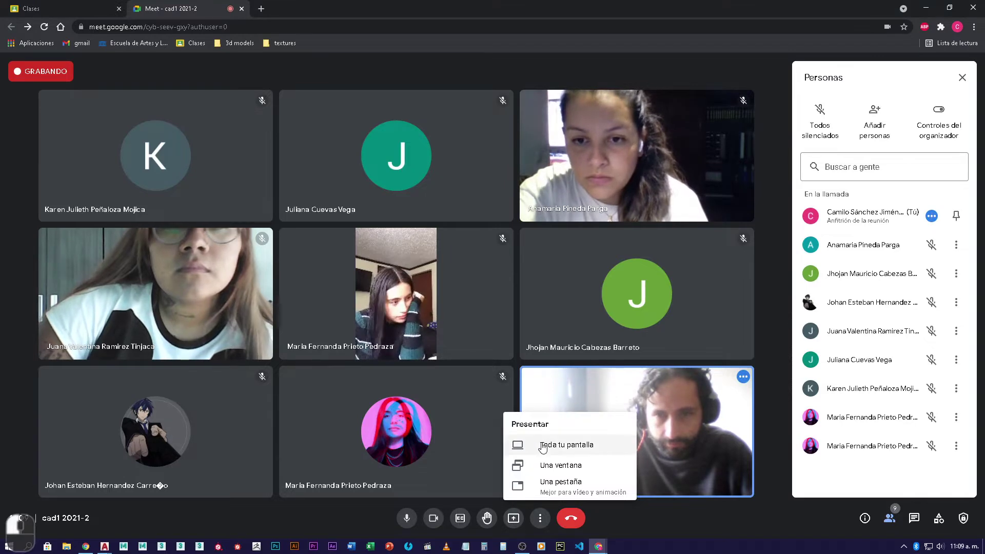
click(566, 447)
click(418, 114)
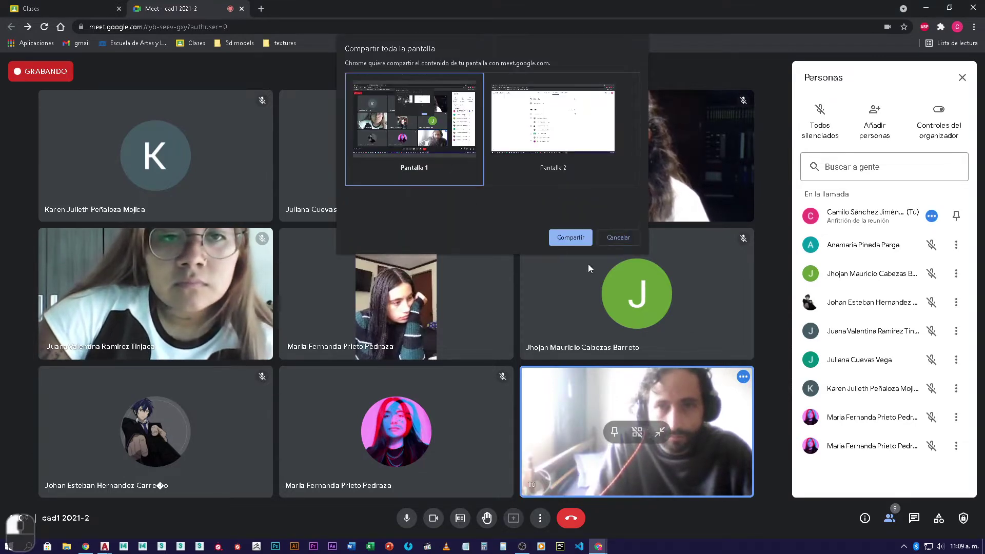
click(571, 237)
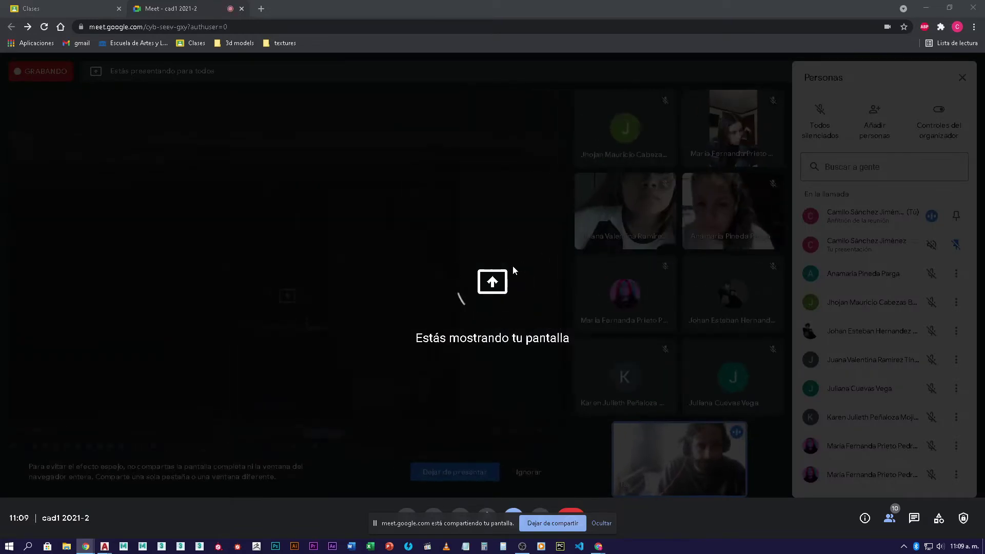
mouse_move(402, 309)
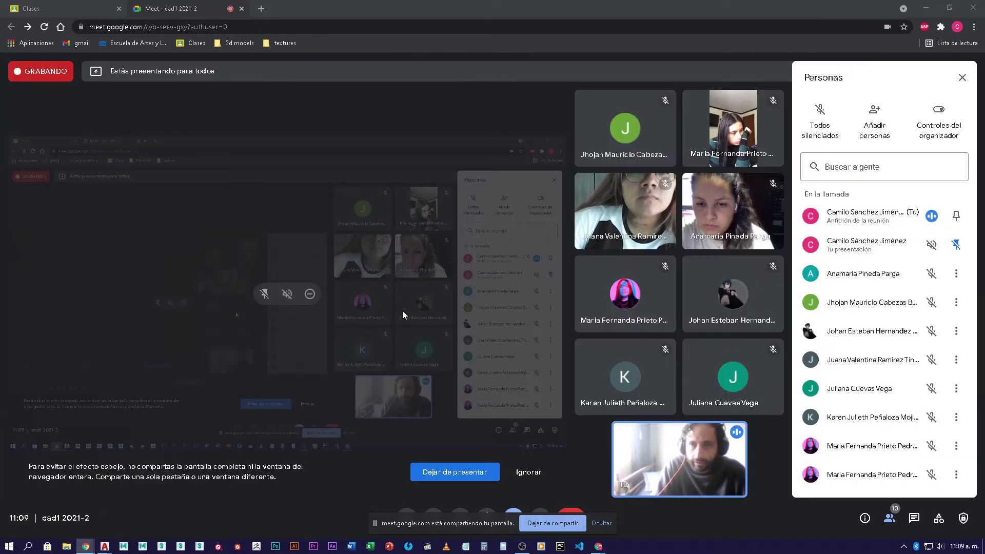
click(264, 295)
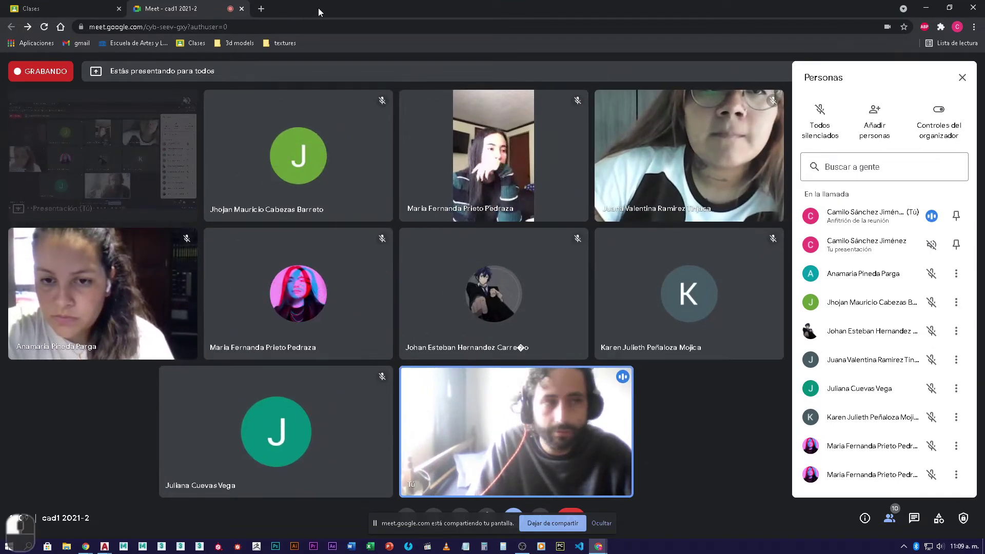
Switch back to Drawing1 in AutoCAD and hide the screen-sharing notice
key(alt+Tab)
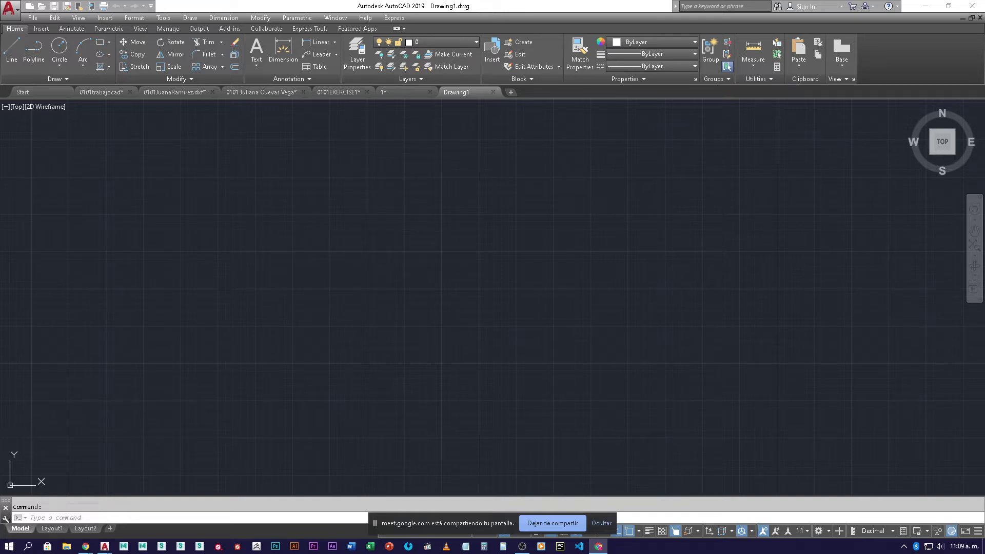
click(19, 523)
click(20, 523)
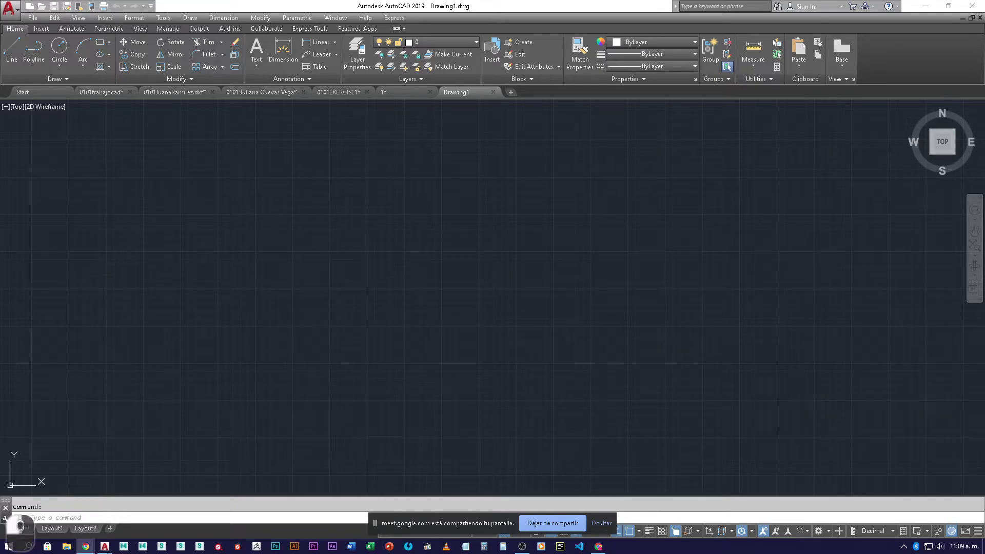
click(20, 523)
click(607, 524)
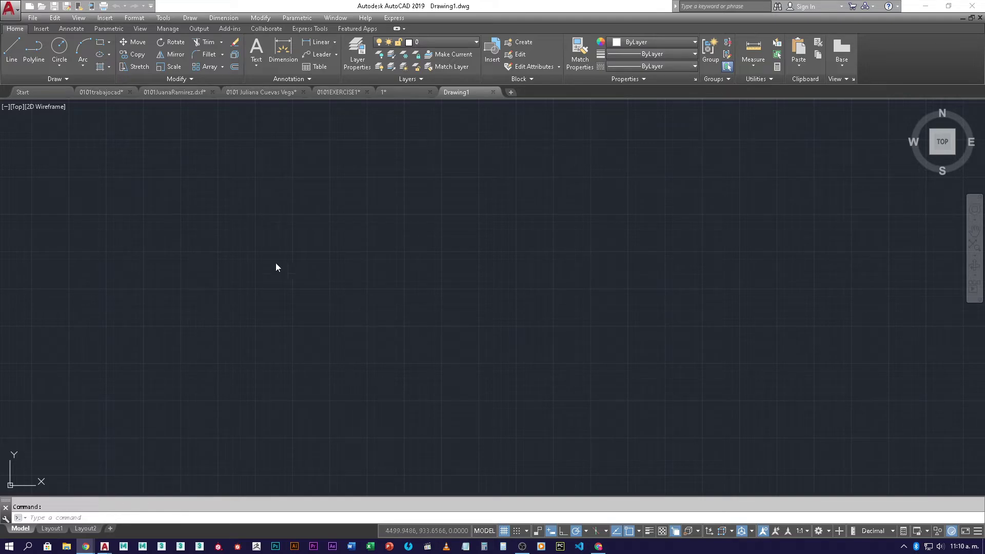
Bring up the 0101trabajocad drawing and open the recent file EJERCICIO Nº 1 BASICO LINE GRID SNAP.dwg to view its dimensioned octagon
mouse_move(190, 95)
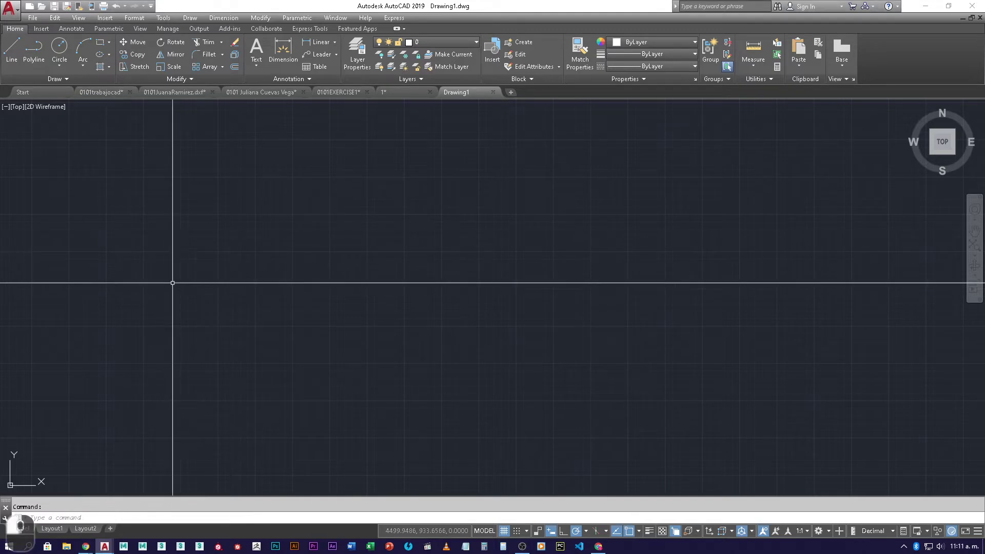
click(113, 94)
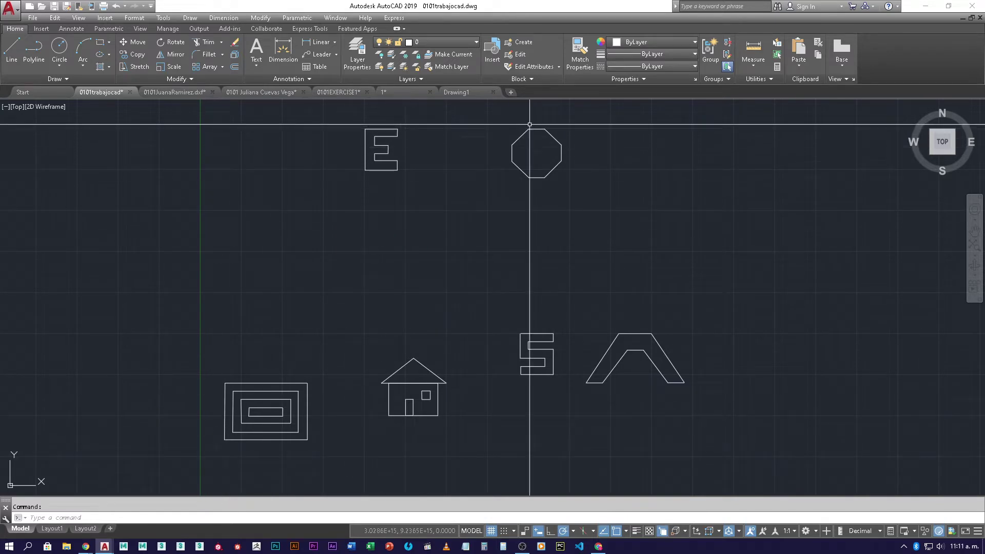
click(10, 11)
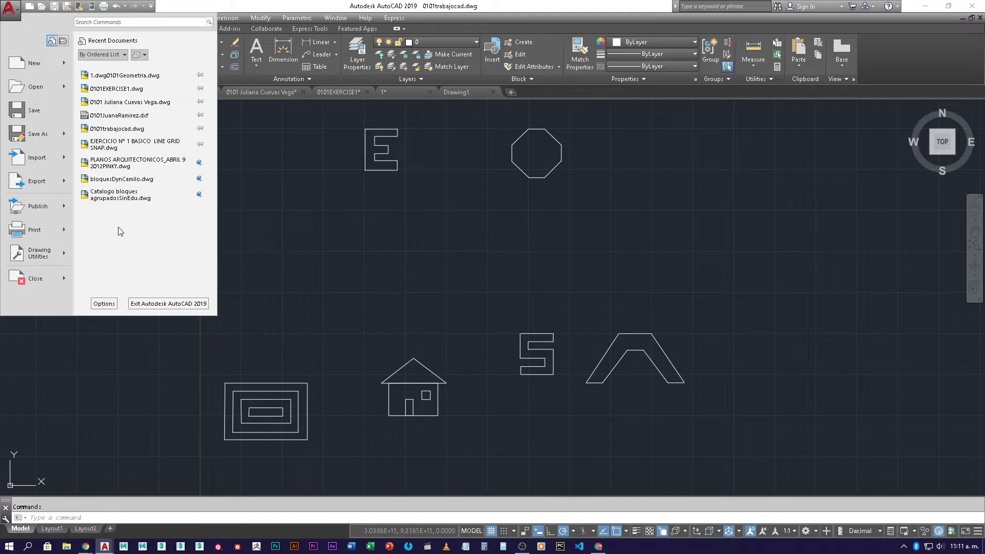
click(114, 146)
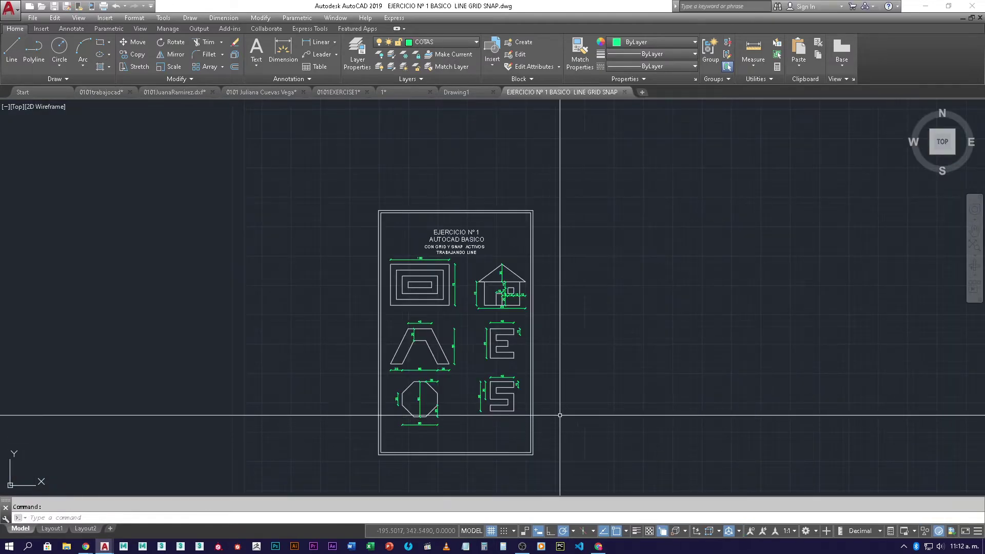
middle_drag(446, 406, 491, 356)
scroll(491, 356, up, 8)
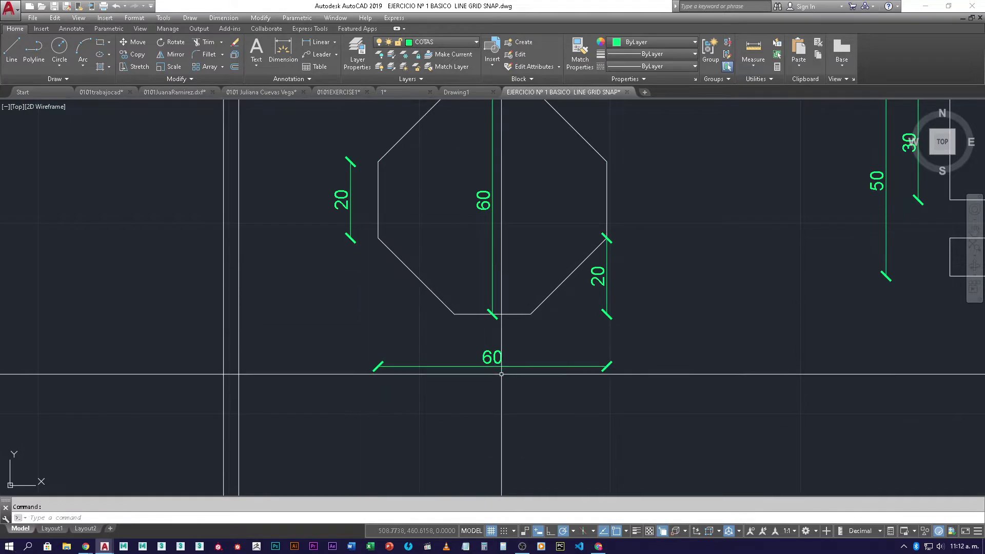
middle_drag(471, 295, 461, 331)
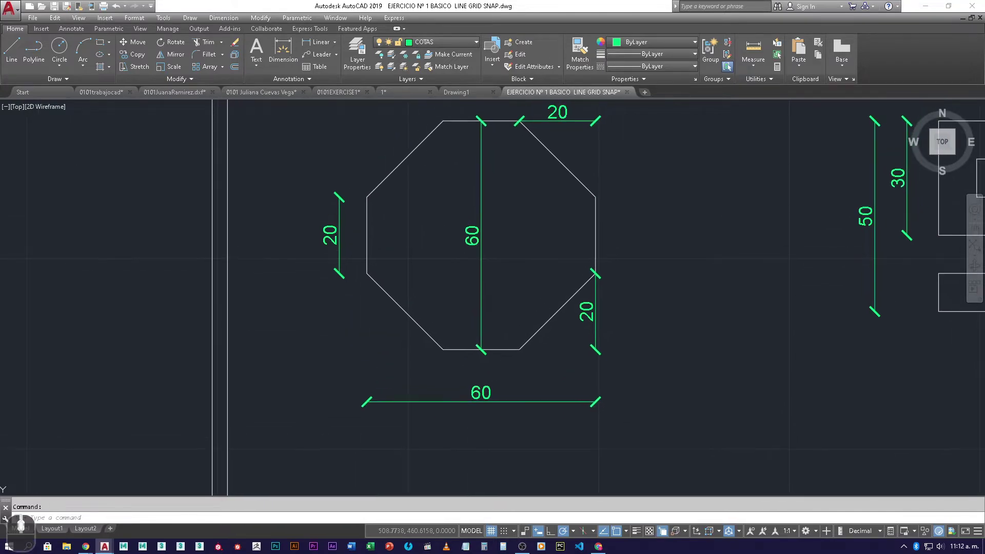
Compare the nested rectangles in 0101trabajocad with the dimensioned nested rectangles in the EJERCICIO Nº 1 drawing
click(100, 92)
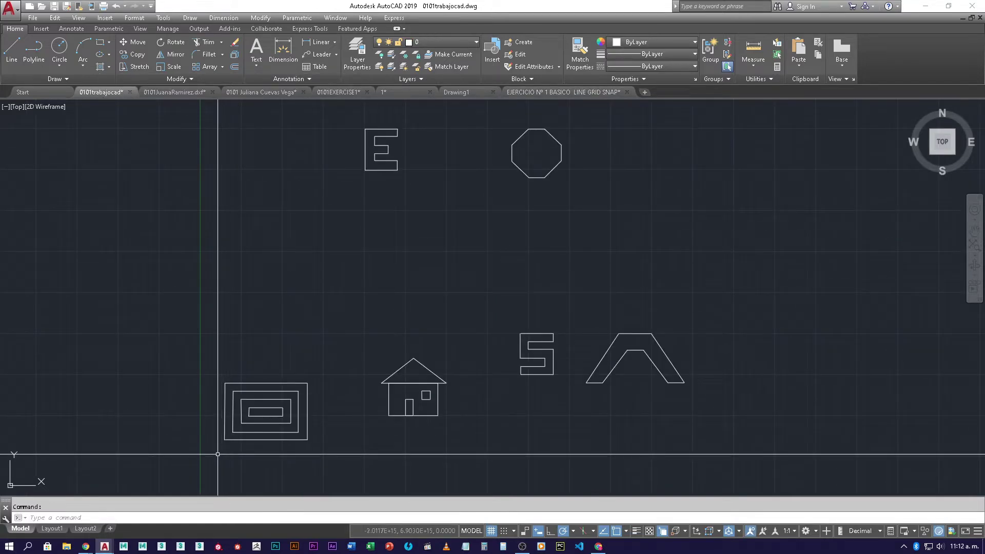
mouse_move(218, 454)
middle_down()
mouse_move(311, 403)
mouse_move(336, 374)
middle_up()
scroll(350, 373, up, 2)
scroll(350, 373, up, 2)
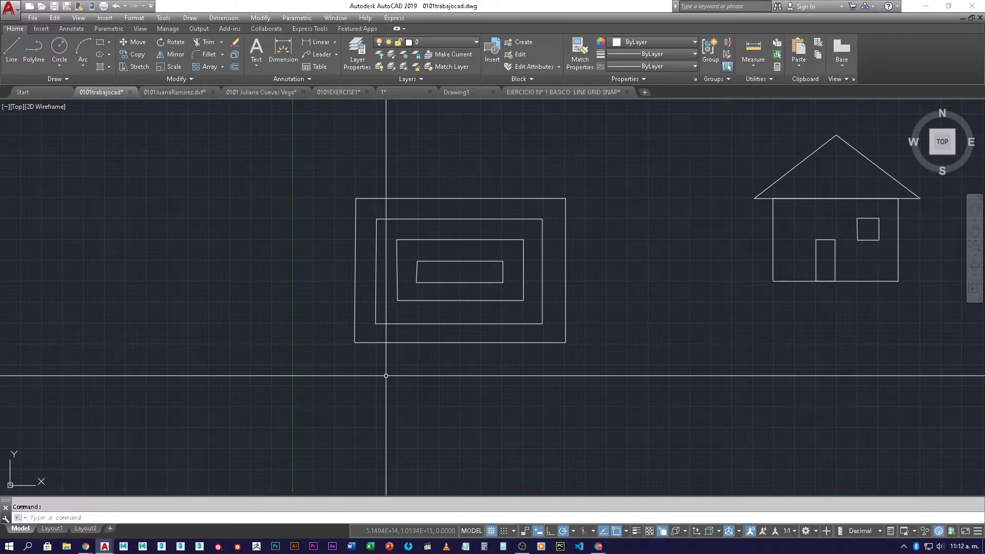
scroll(365, 358, up, 4)
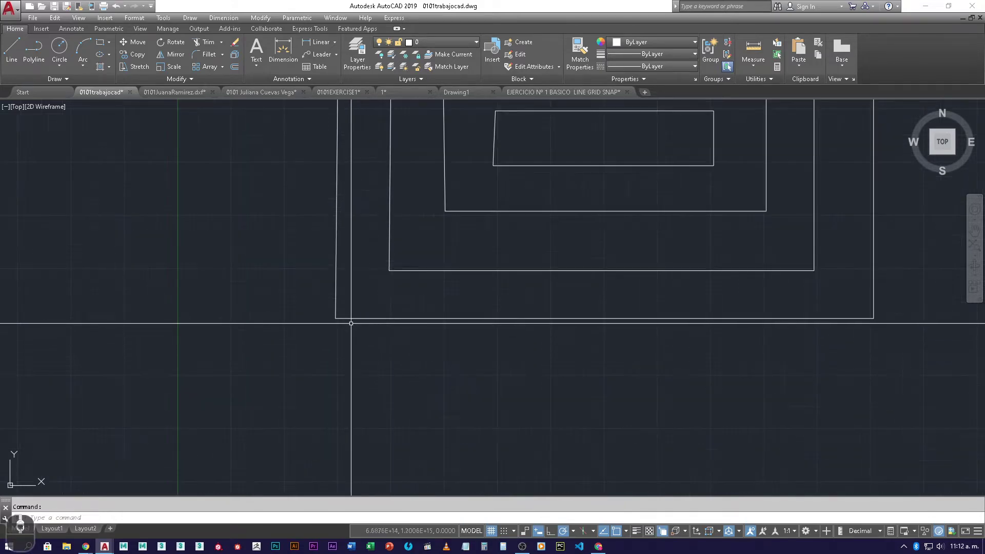
middle_drag(340, 323, 328, 373)
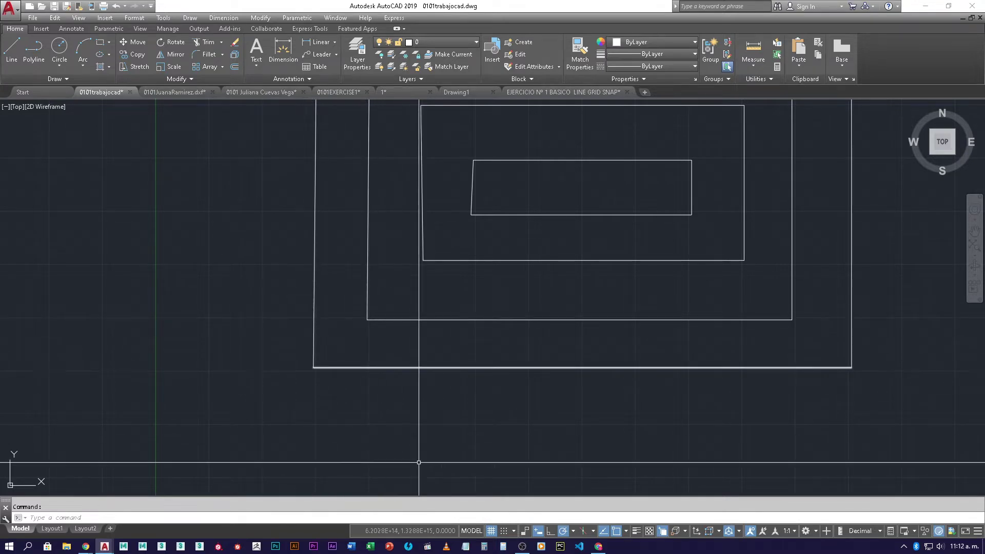
click(559, 95)
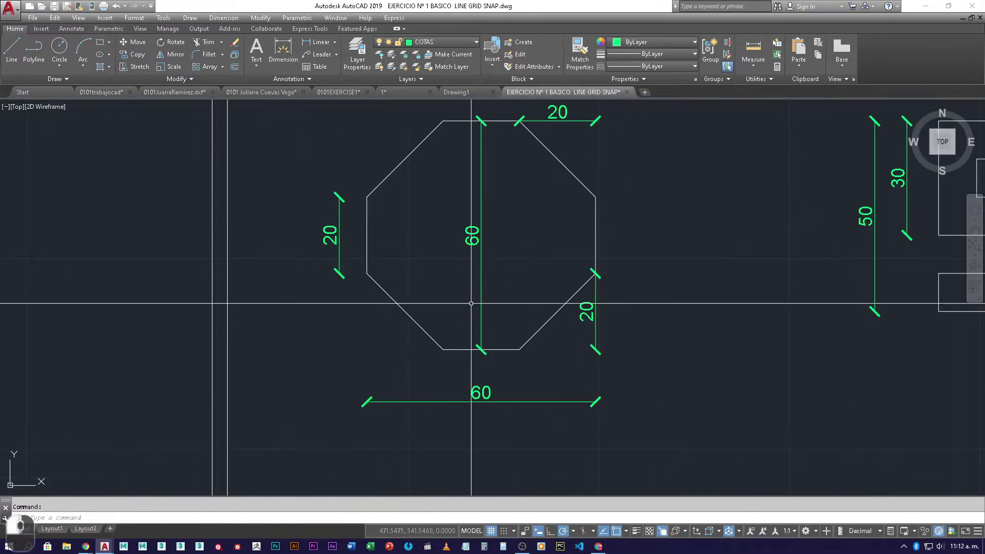
scroll(490, 206, down, 3)
scroll(490, 206, up, 1)
scroll(490, 200, up, 1)
scroll(490, 259, down, 1)
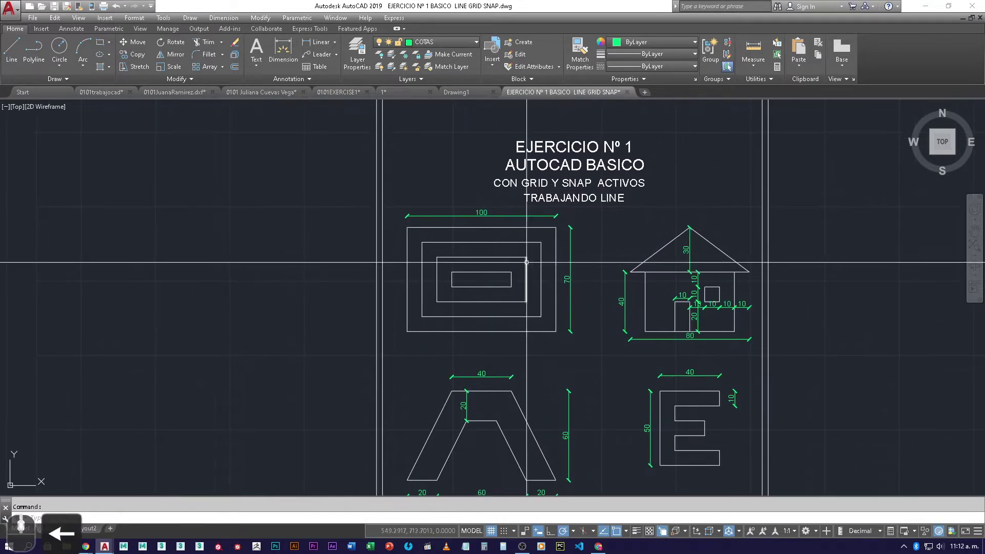
scroll(491, 254, up, 2)
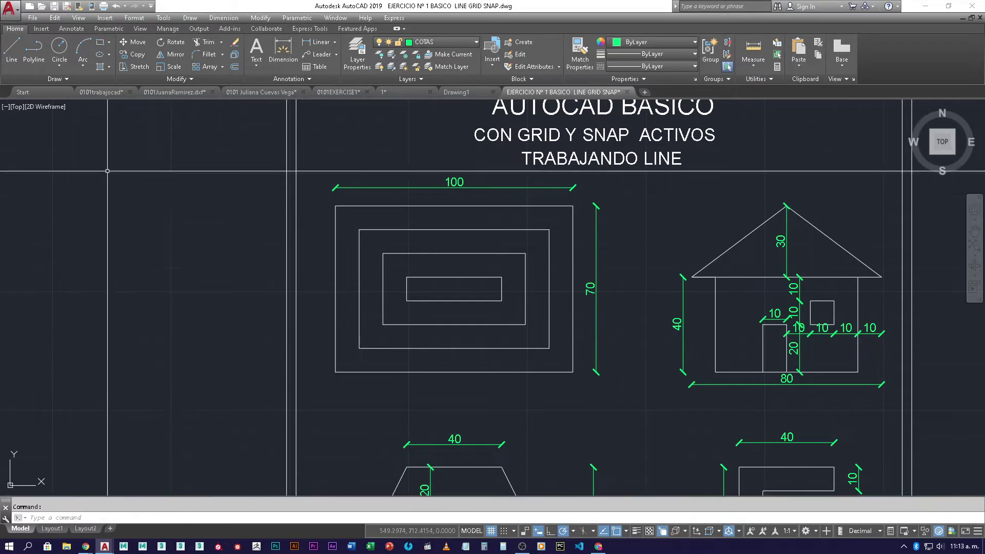
In 0101trabajocad, draw a horizontal line from the second rectangle's lower-left corner to the outer rectangle's left side
click(102, 93)
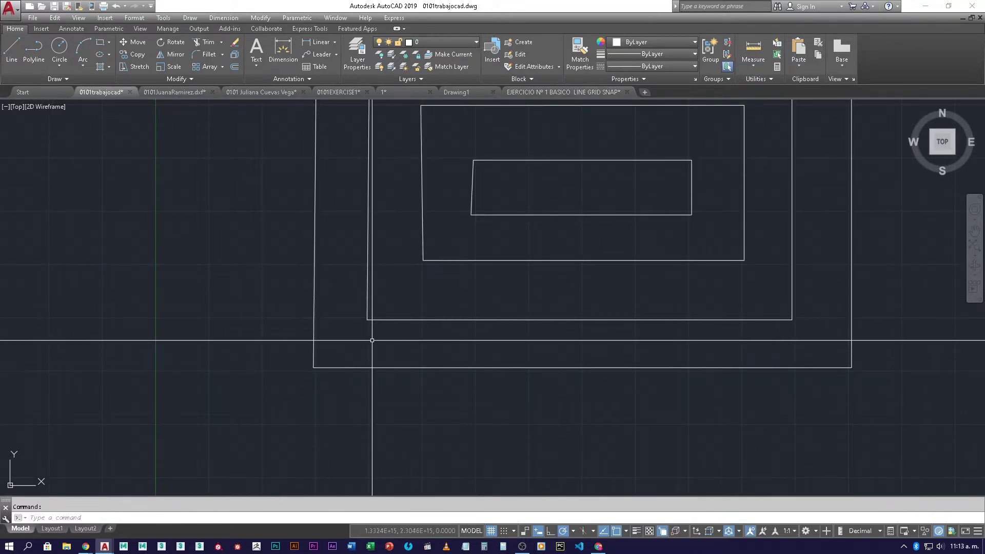
text(l)
key(space)
click(368, 319)
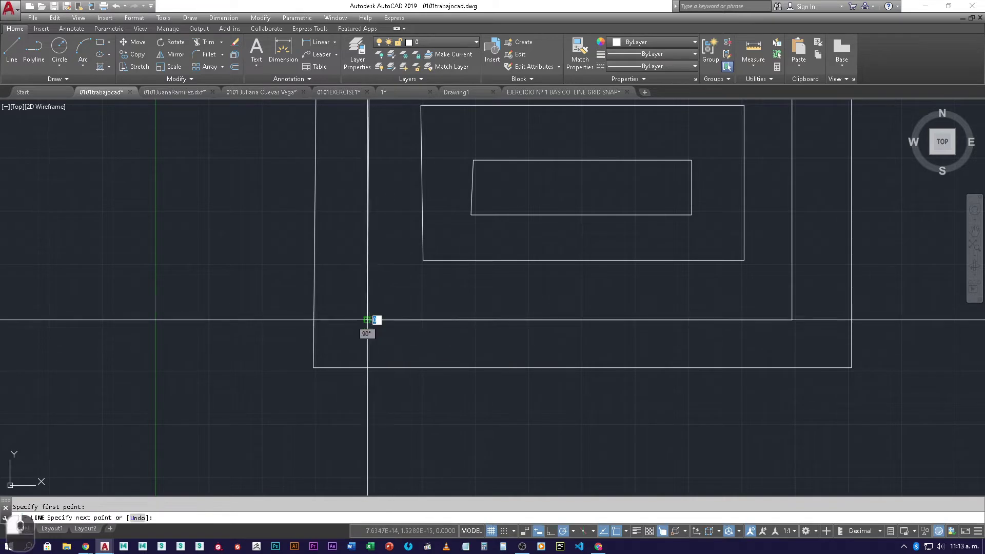
click(314, 320)
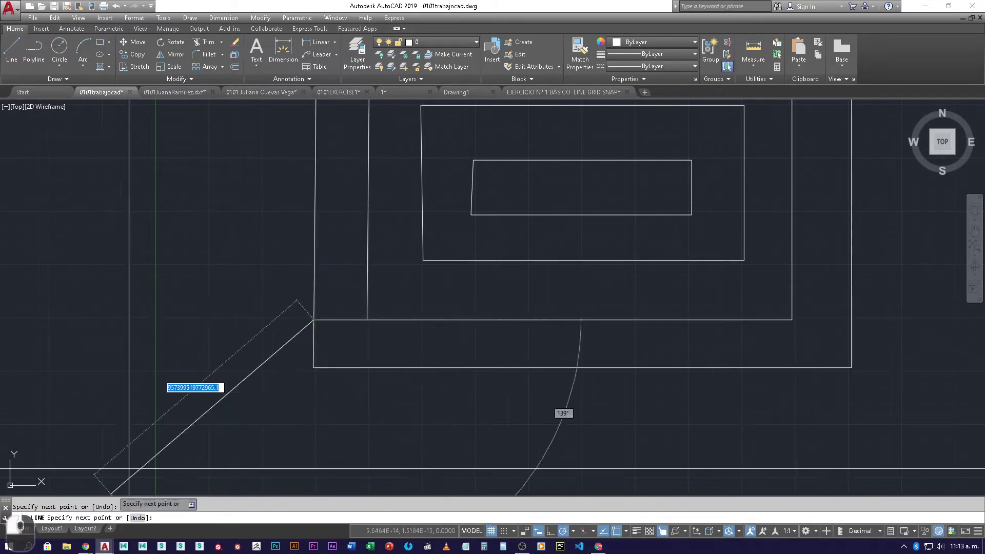
key(Escape)
Check the length of the line across the gap between the two outer rectangles, and erase that line
click(329, 320)
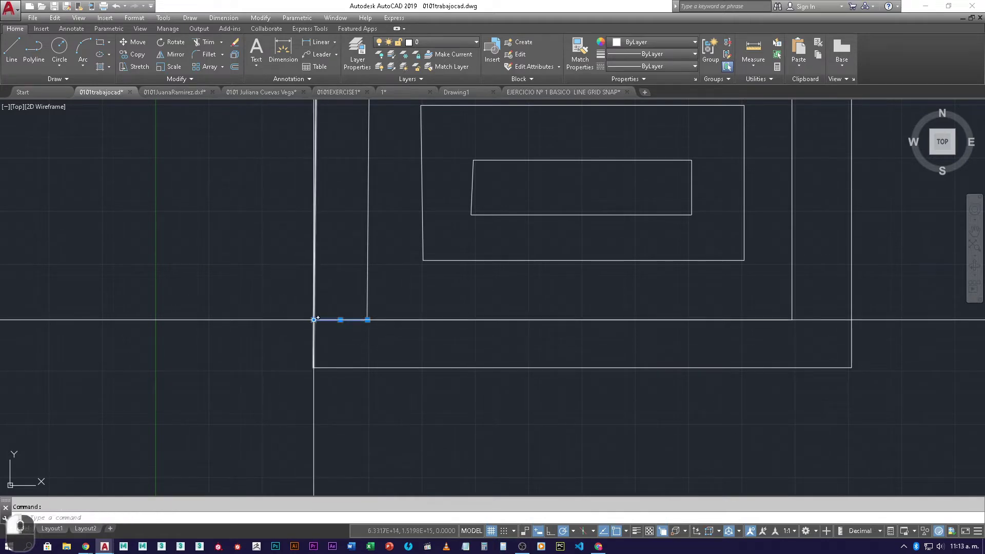
mouse_move(313, 320)
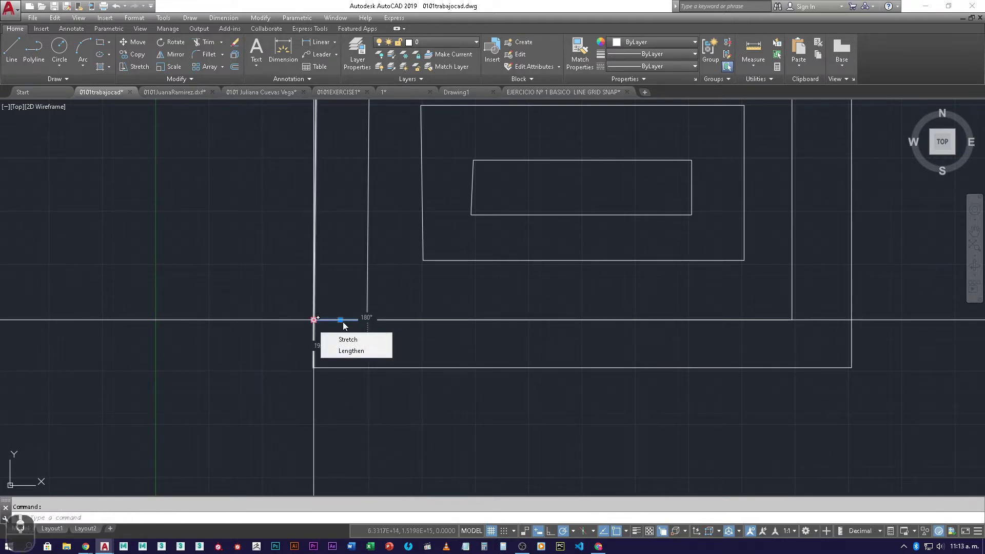
scroll(362, 338, up, 4)
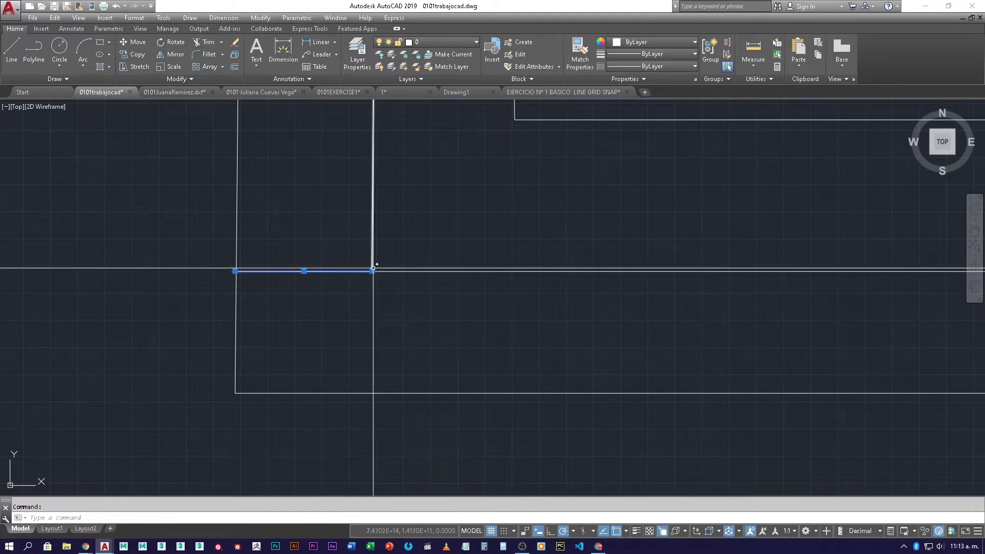
mouse_move(372, 271)
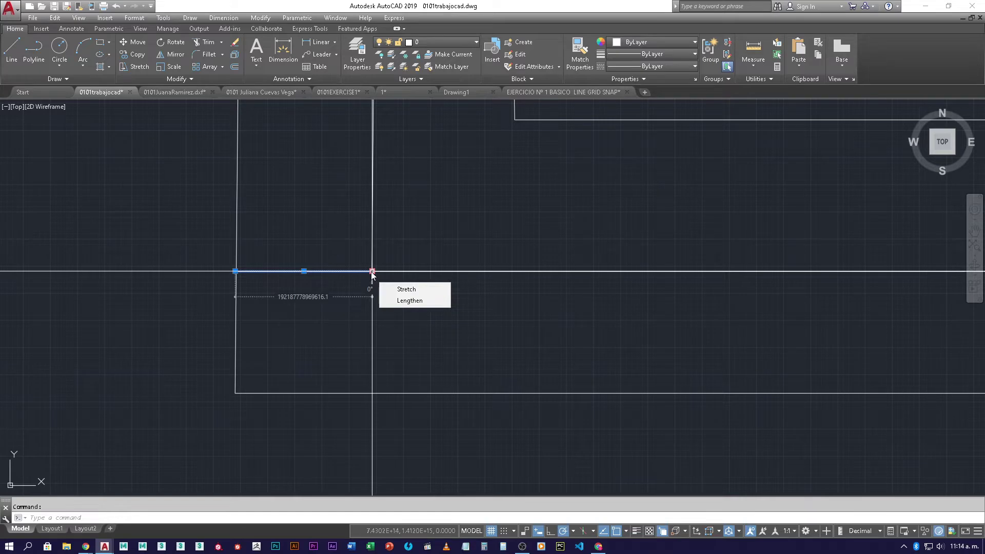
click(341, 290)
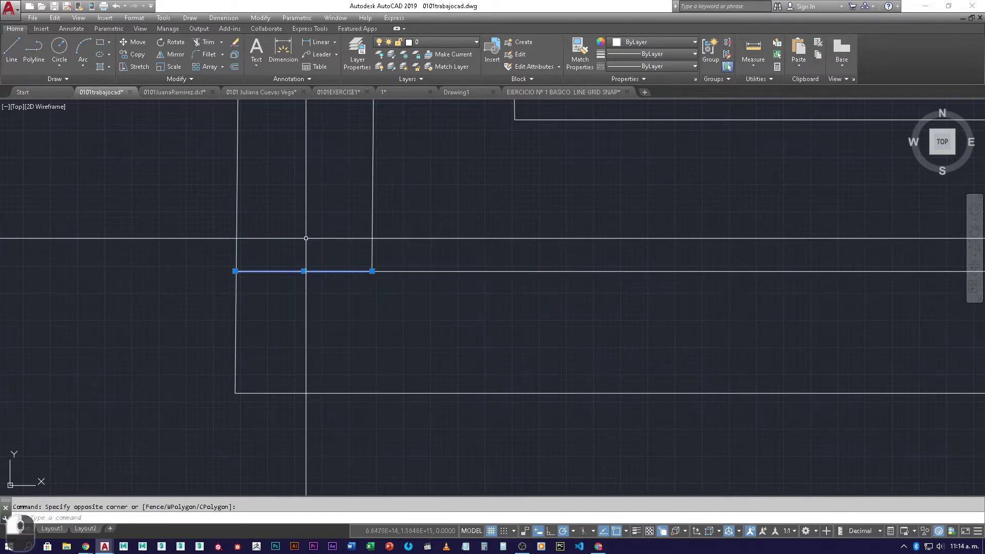
key(Delete)
scroll(302, 314, down, 8)
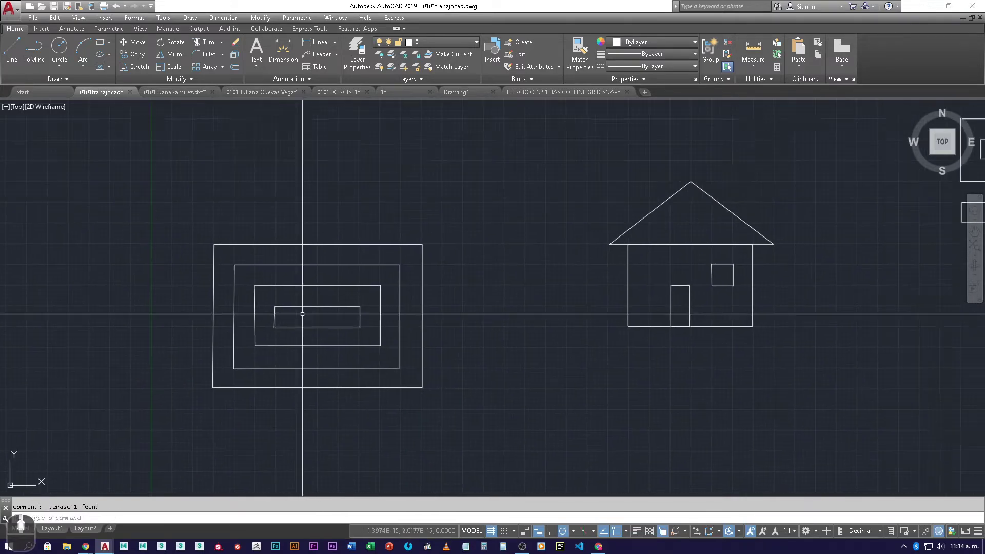
Compare the A-shaped figure in 0101trabajocad with the dimensioned A in the EJERCICIO Nº 1 drawing
scroll(302, 314, down, 6)
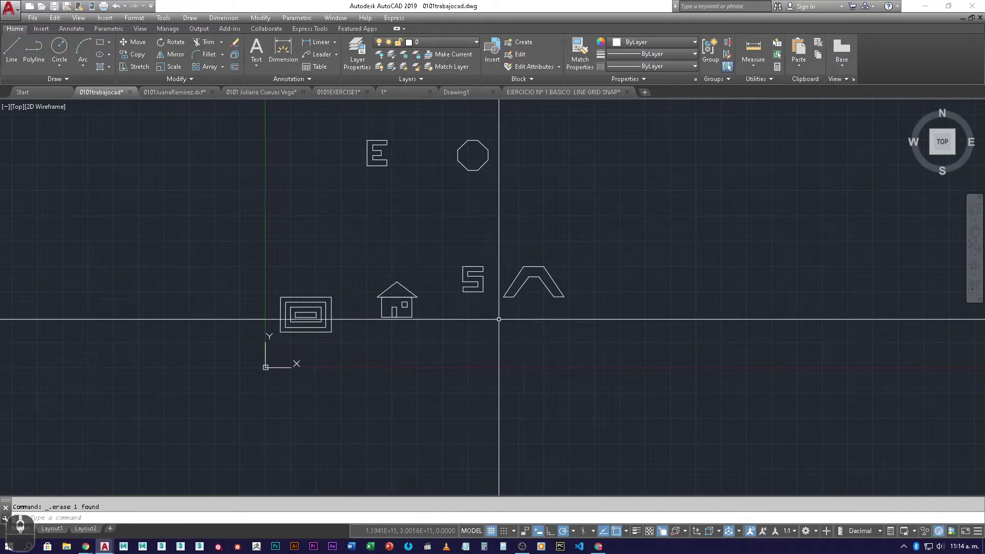
scroll(520, 297, up, 6)
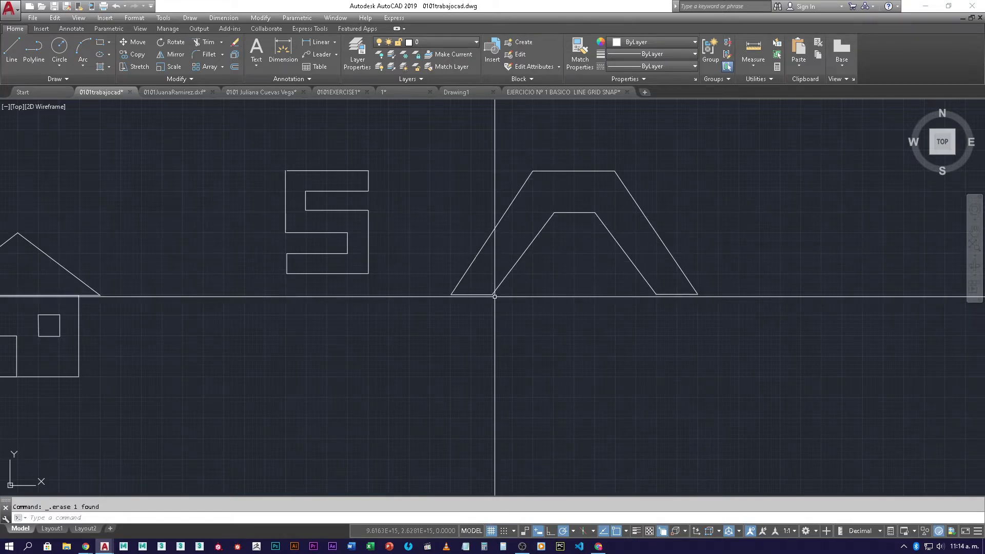
click(551, 92)
middle_drag(514, 225, 510, 73)
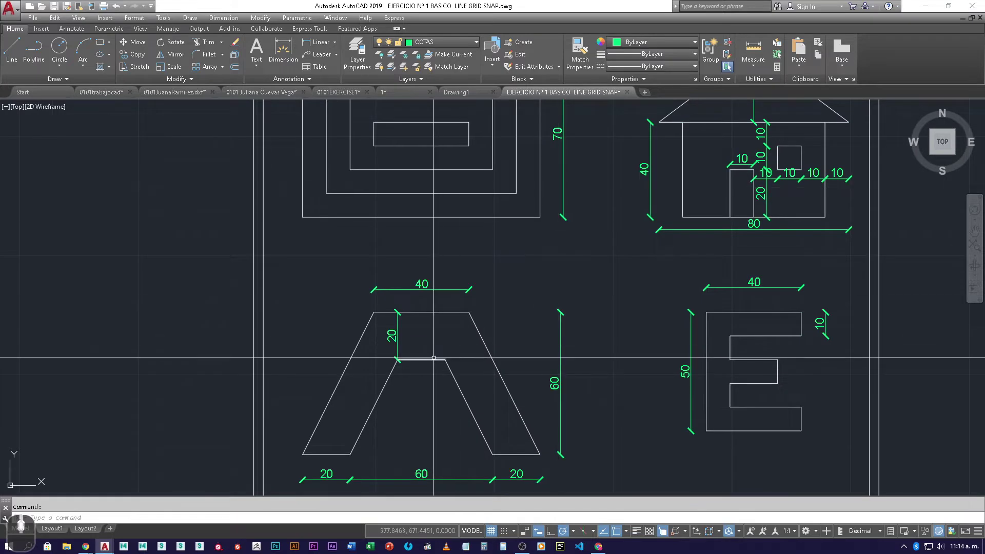
middle_drag(429, 341, 429, 246)
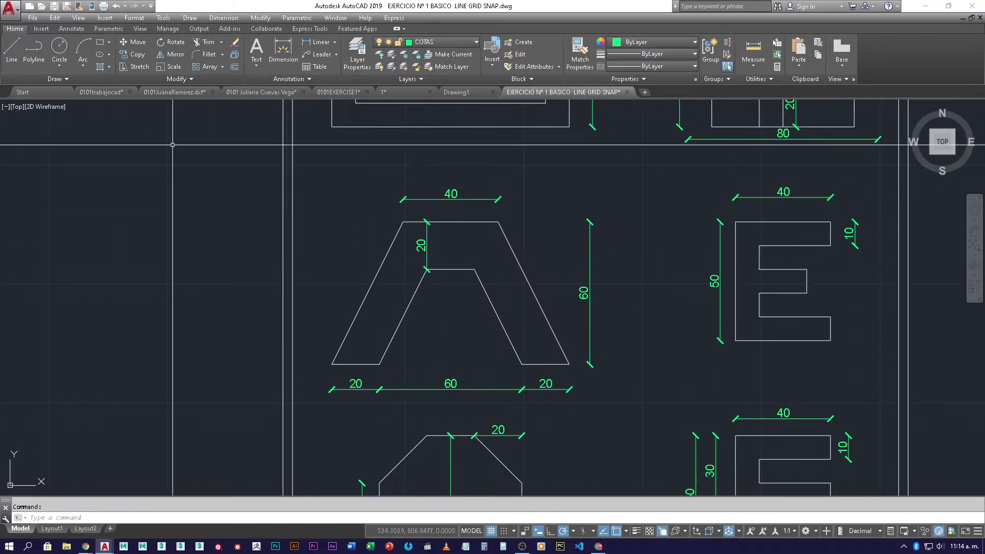
click(101, 91)
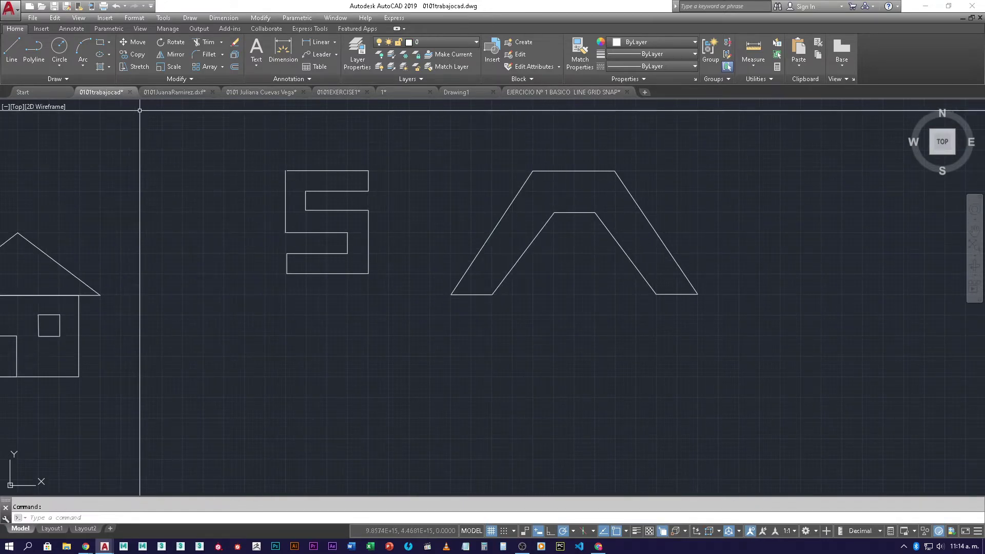
In the submitted DXF drawing, measure the vertical distance from the octagon's lower-left side vertex down to its base level
click(179, 92)
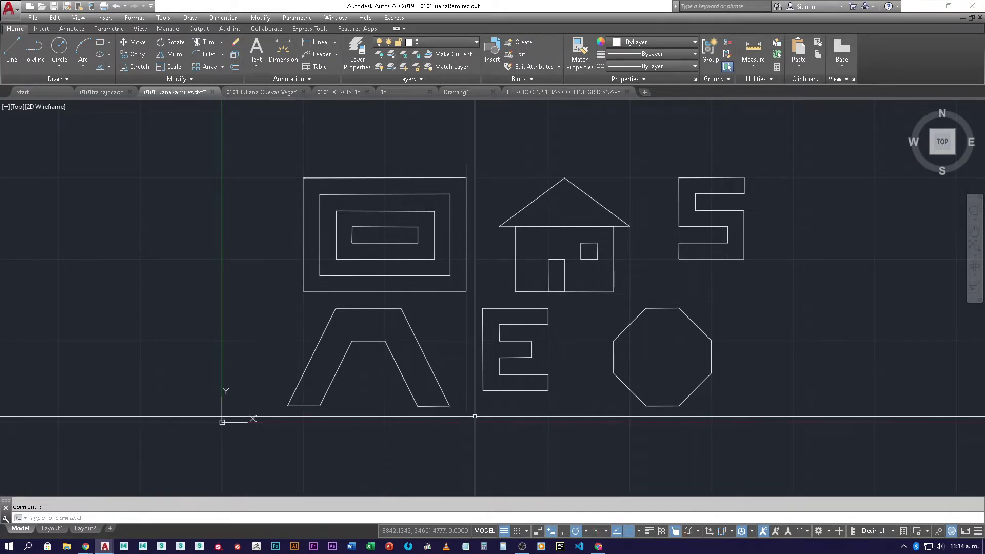
text(di)
key(space)
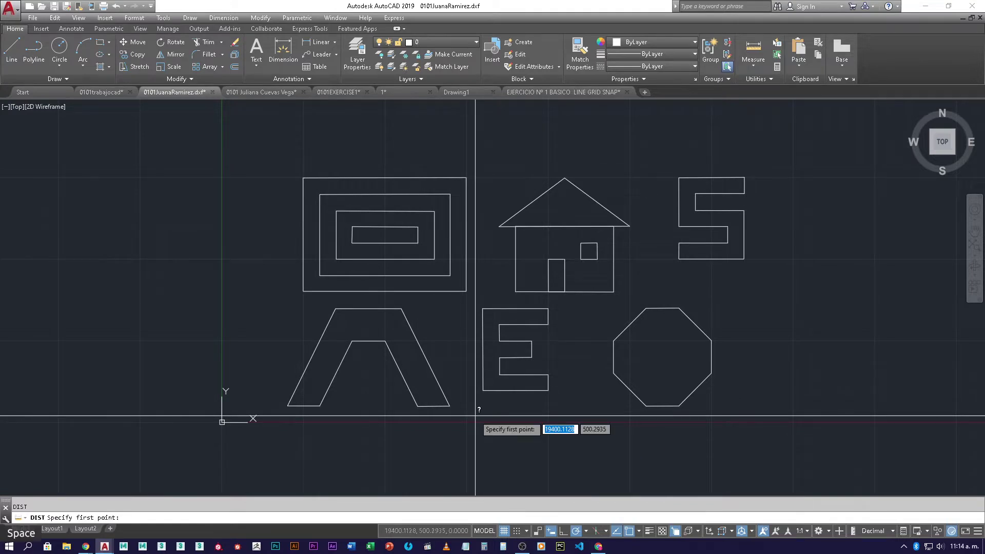
click(614, 370)
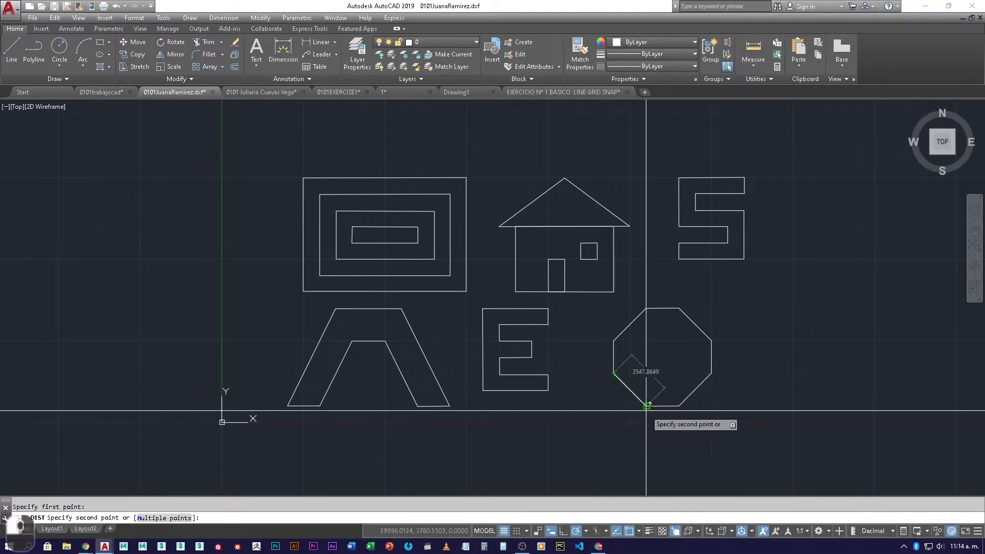
click(613, 405)
drag(143, 506, 106, 507)
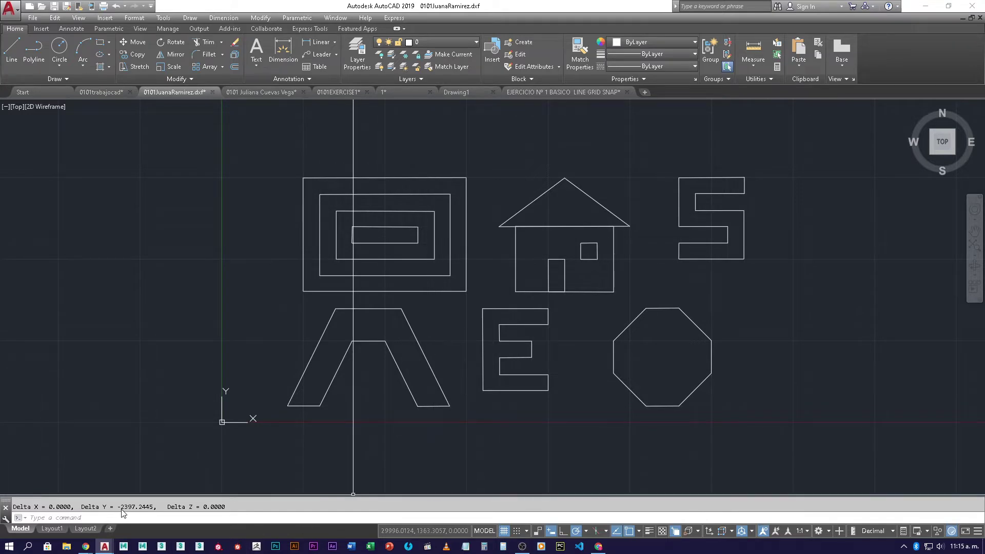
drag(107, 507, 141, 515)
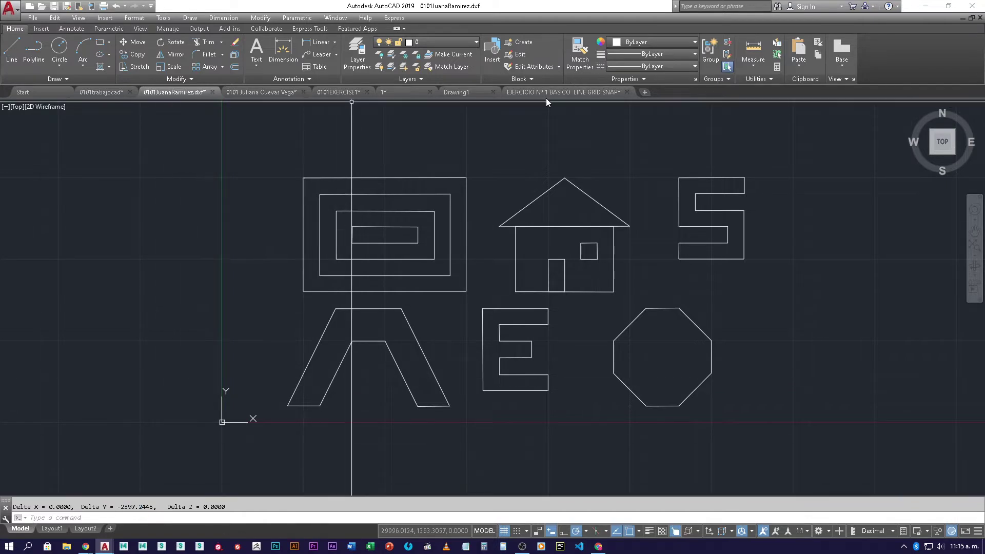
Examine the octagon's corner dimensions in the EJERCICIO Nº 1 reference drawing
click(565, 93)
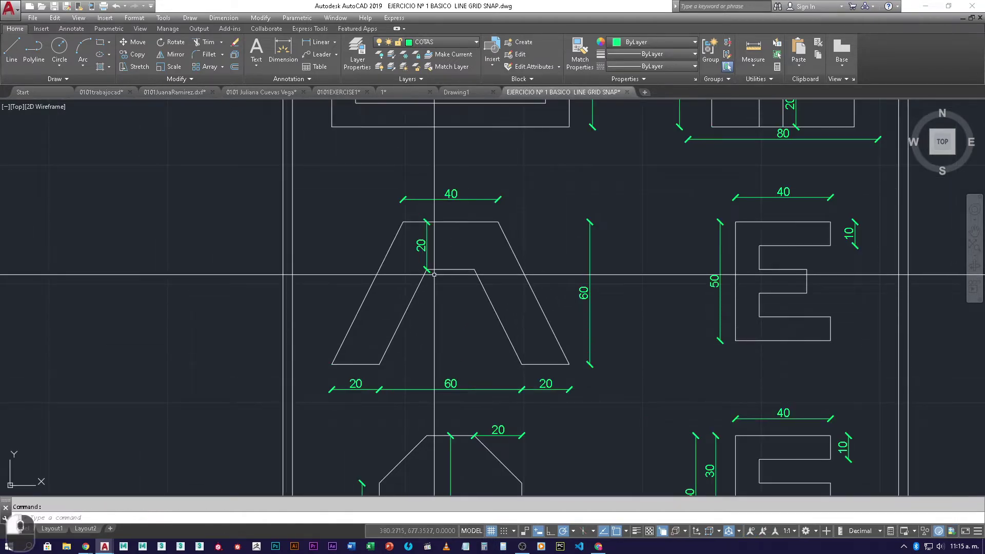
scroll(434, 277, down, 2)
scroll(408, 383, up, 2)
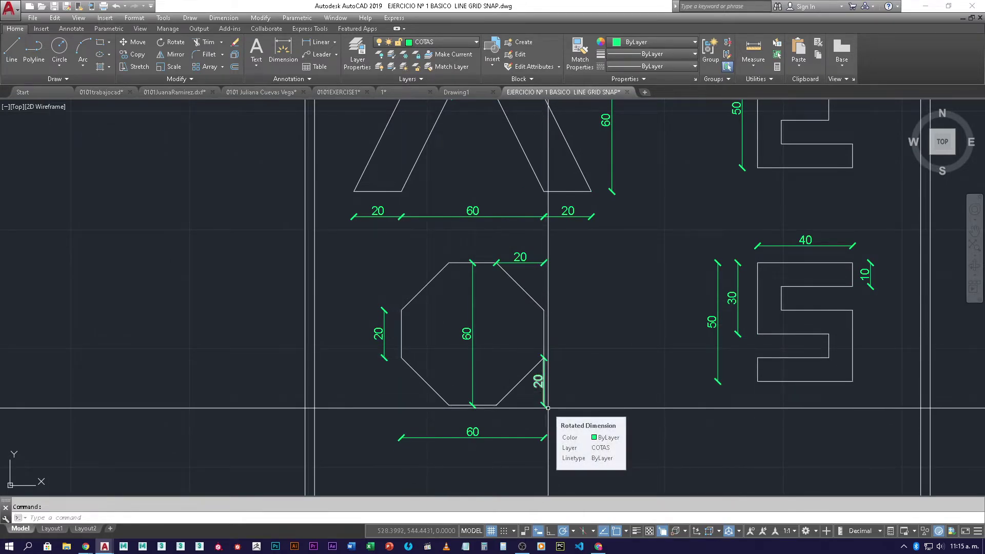
Bring up the next student's submitted 0101 drawing and inspect its six figures, including the A, E and octagon
click(265, 93)
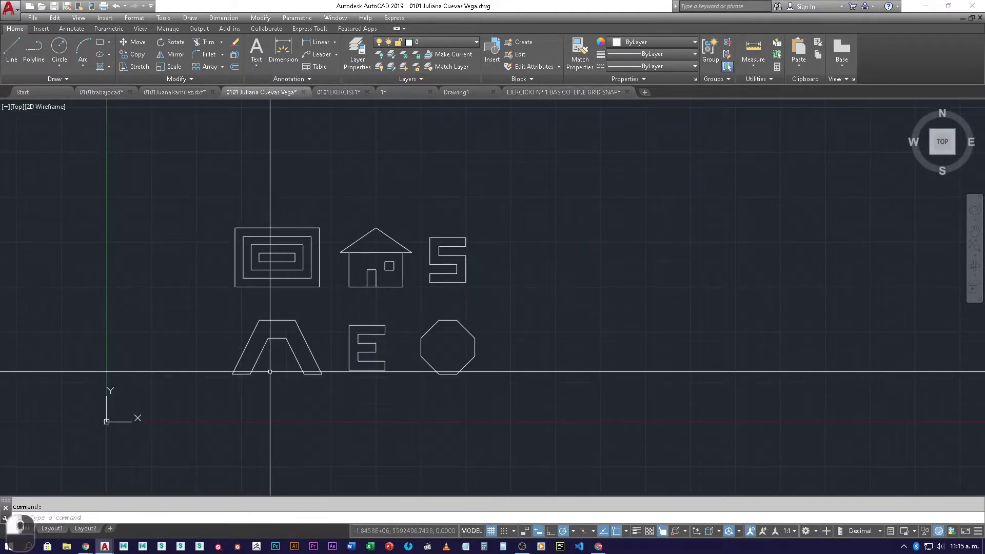
scroll(264, 374, up, 2)
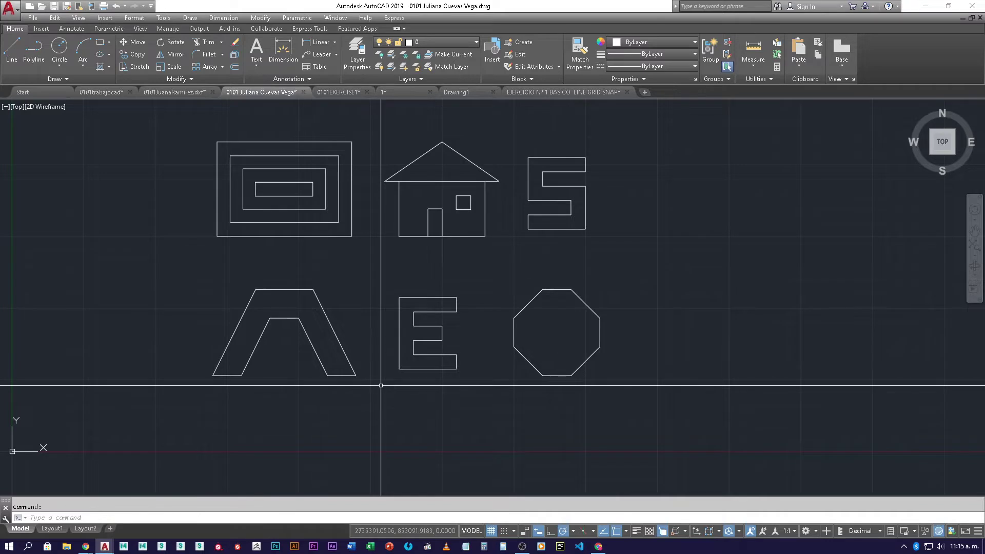
scroll(381, 385, up, 2)
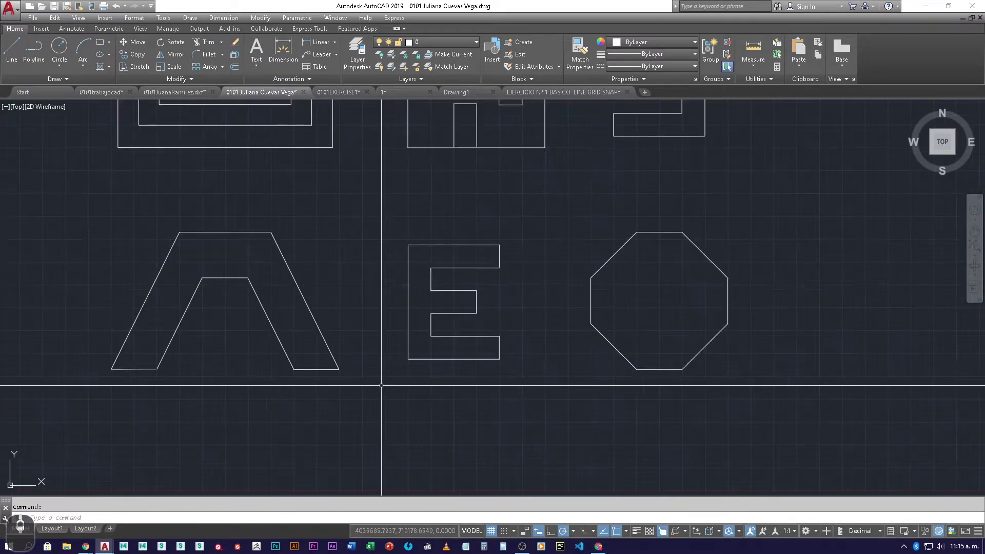
scroll(365, 344, down, 2)
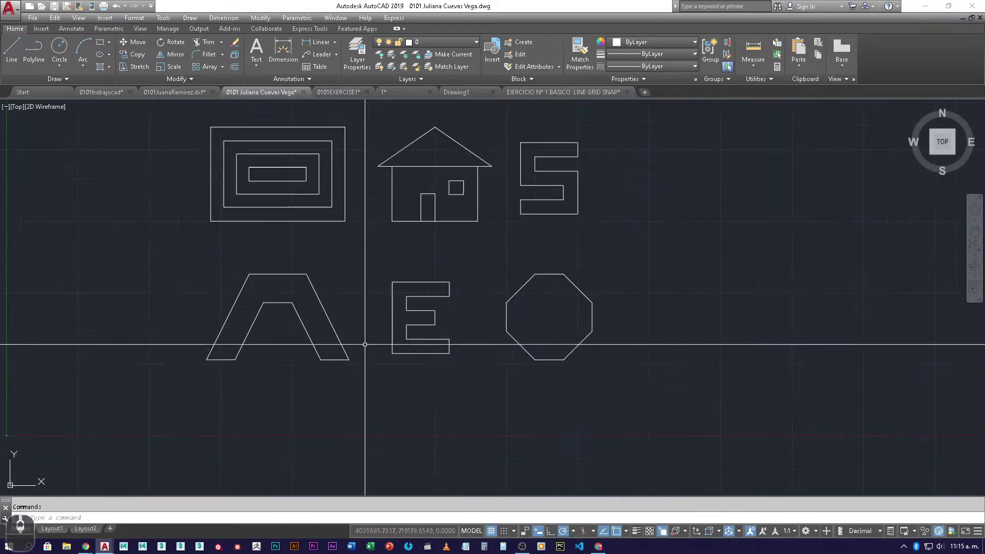
Bring up 0101EXERCISE1 and examine its dimensioned figures, including the letter A
click(331, 93)
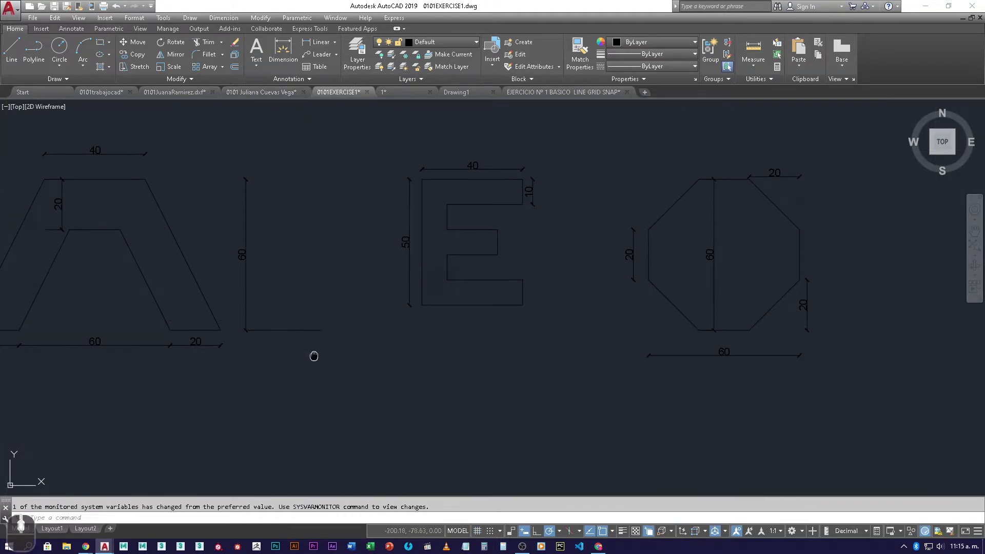
middle_drag(314, 356, 338, 365)
scroll(374, 392, down, 2)
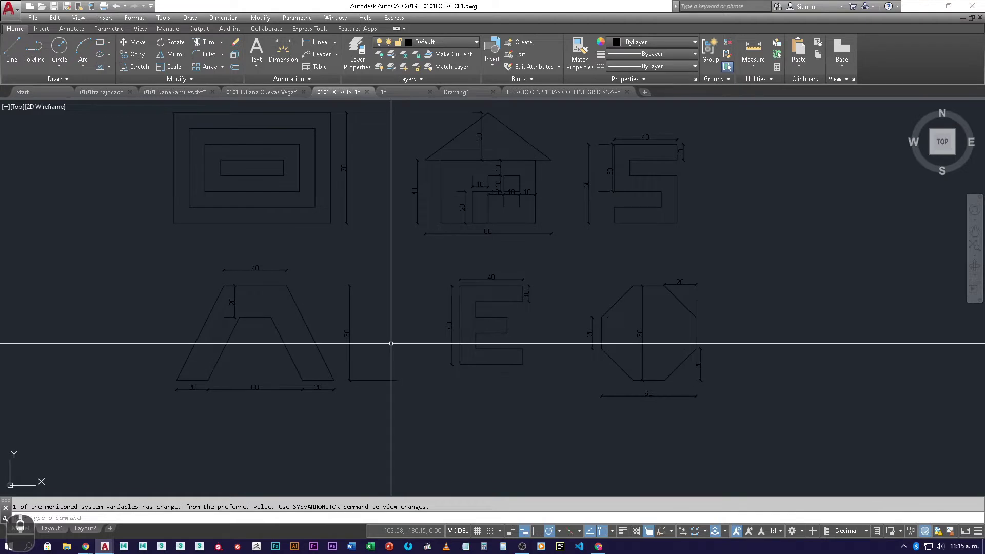
middle_drag(390, 343, 405, 395)
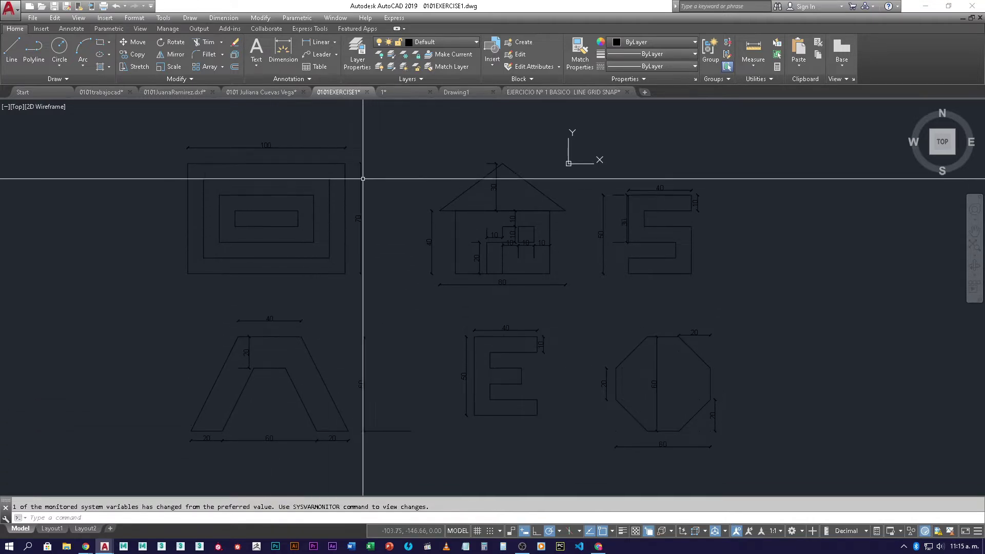
scroll(395, 374, up, 4)
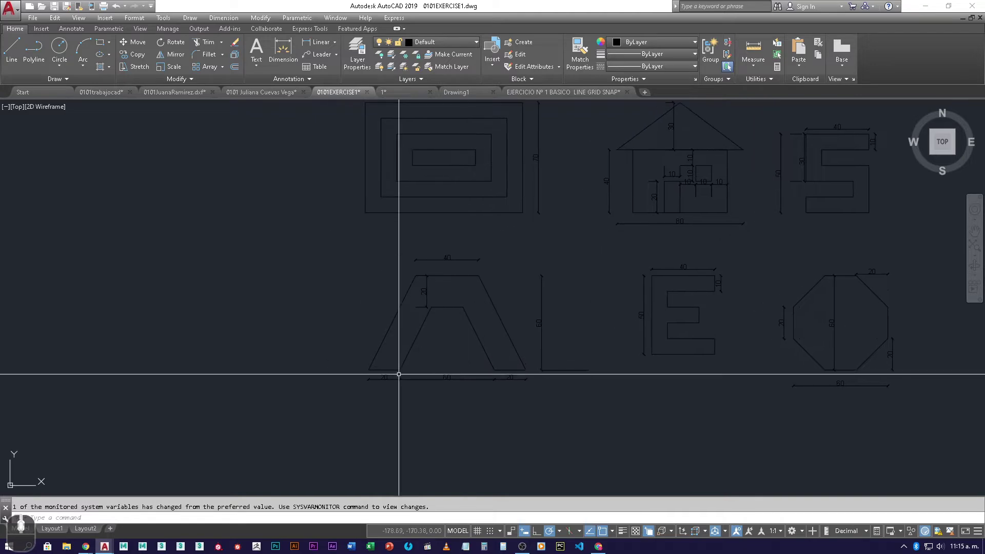
mouse_move(484, 286)
middle_down()
mouse_move(477, 321)
mouse_move(442, 362)
middle_up()
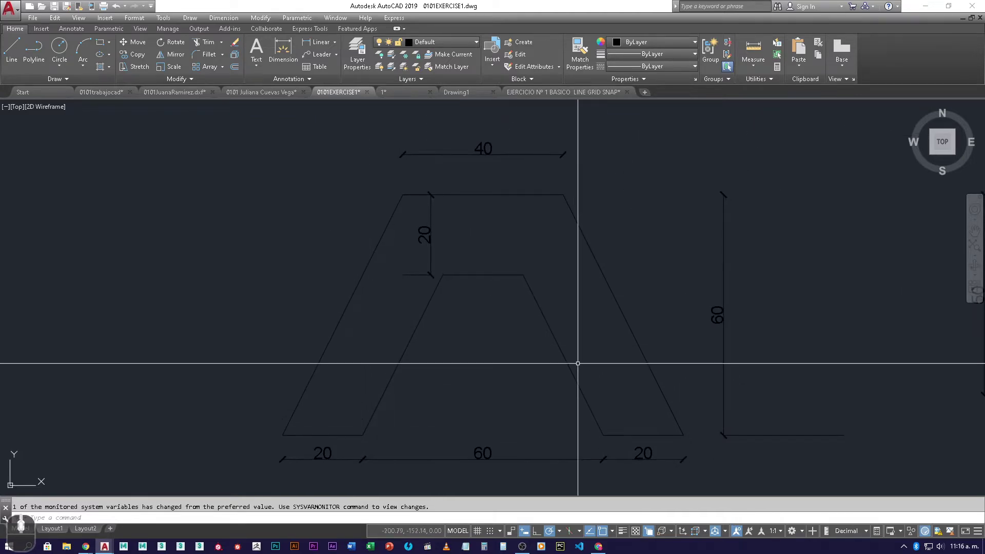
Measure the width of the left foot of the letter A in 0101EXERCISE1
middle_drag(483, 410, 358, 406)
text(di)
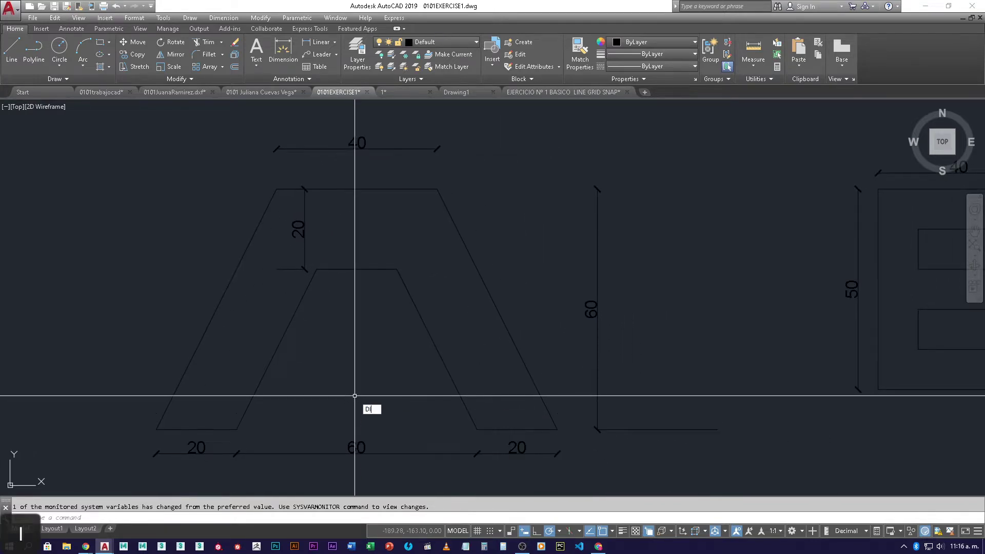
key(space)
click(237, 429)
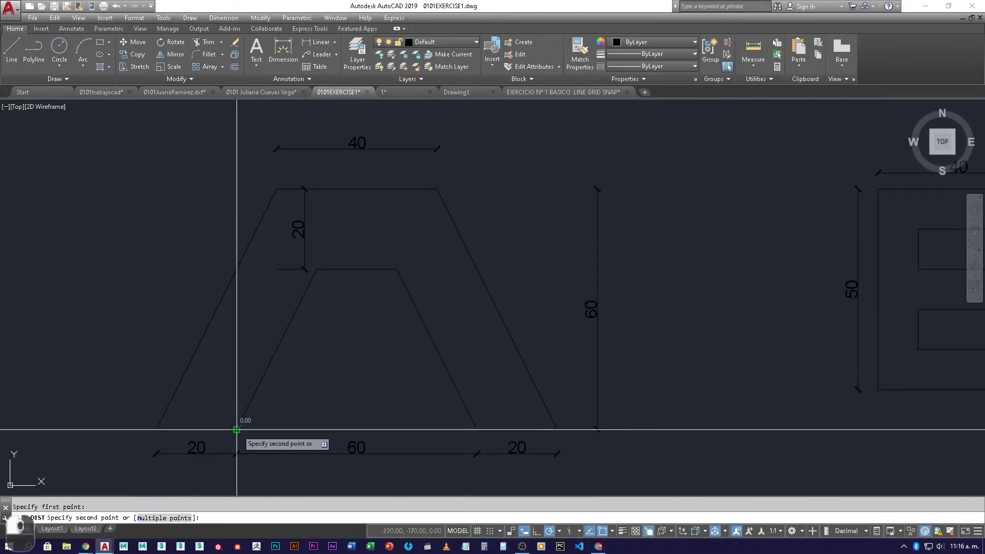
click(156, 430)
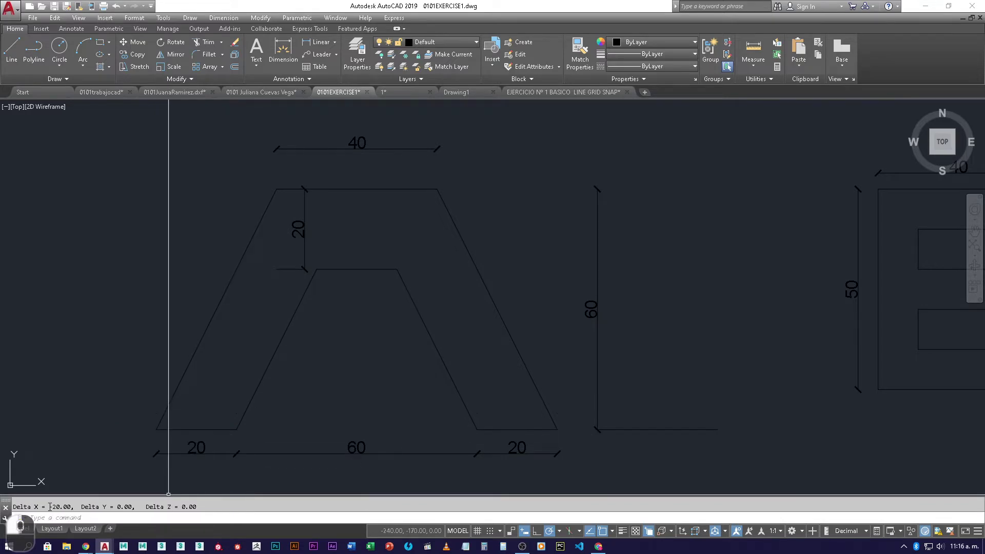
click(359, 393)
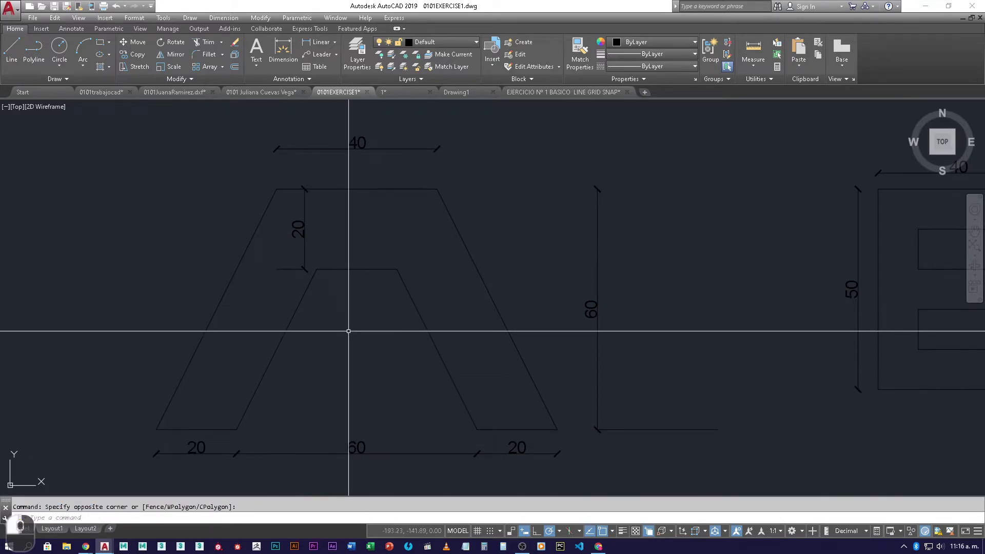
scroll(348, 331, down, 3)
Bring up the 1.dwg0101Geometria drawing and inspect how the lines meet at the octagon's lower corners
click(394, 91)
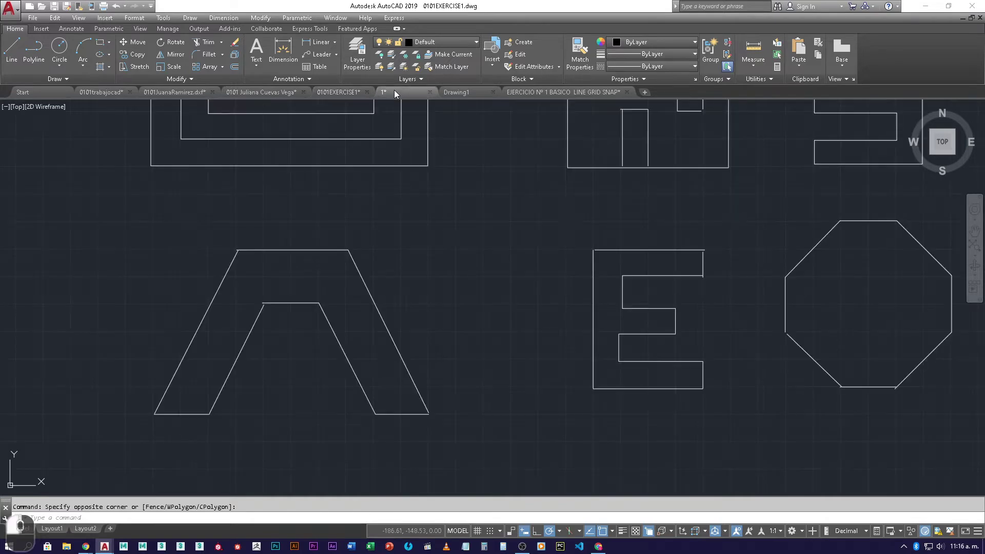
scroll(477, 295, down, 4)
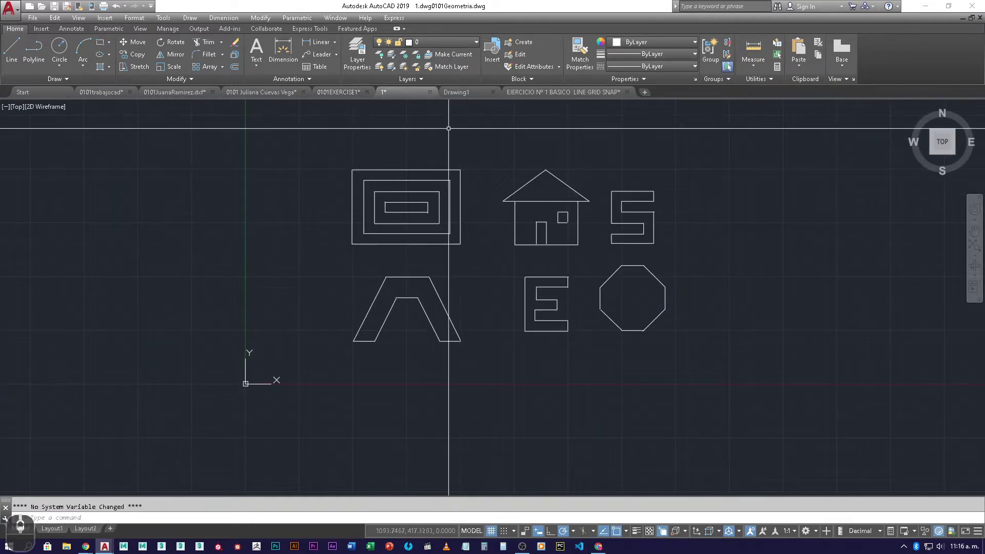
mouse_move(467, 90)
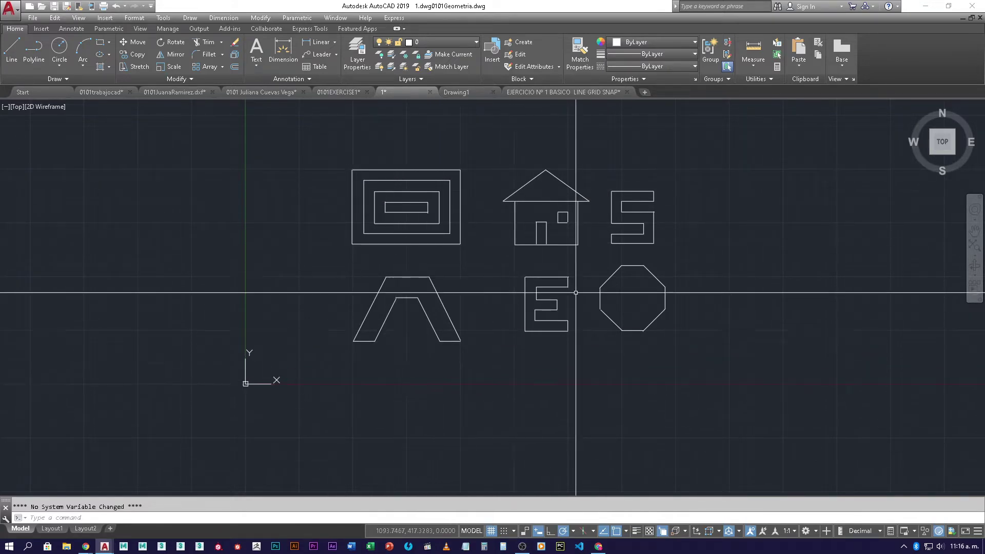
mouse_move(630, 374)
middle_down()
mouse_move(508, 323)
mouse_move(521, 381)
middle_up()
scroll(528, 326, up, 5)
scroll(520, 329, up, 4)
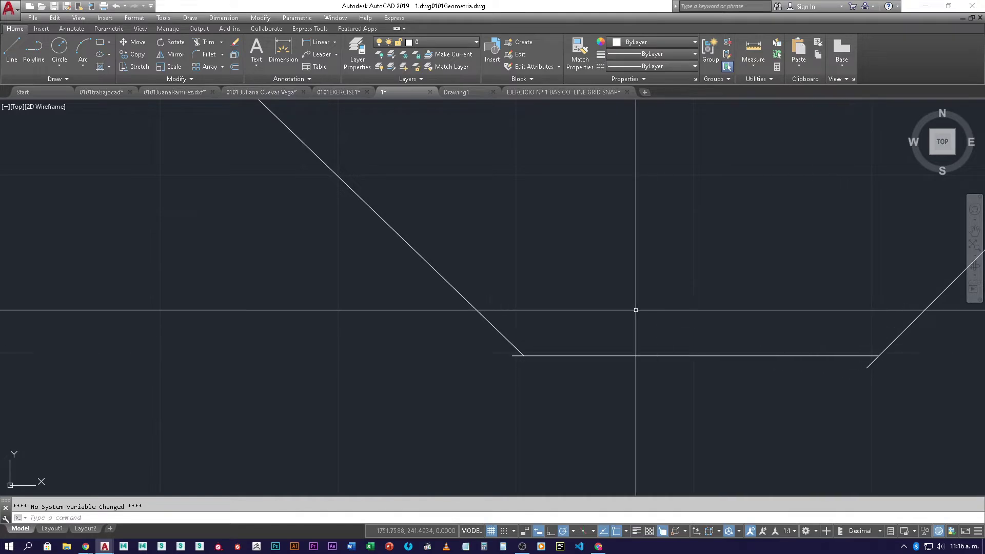
middle_drag(521, 204, 692, 385)
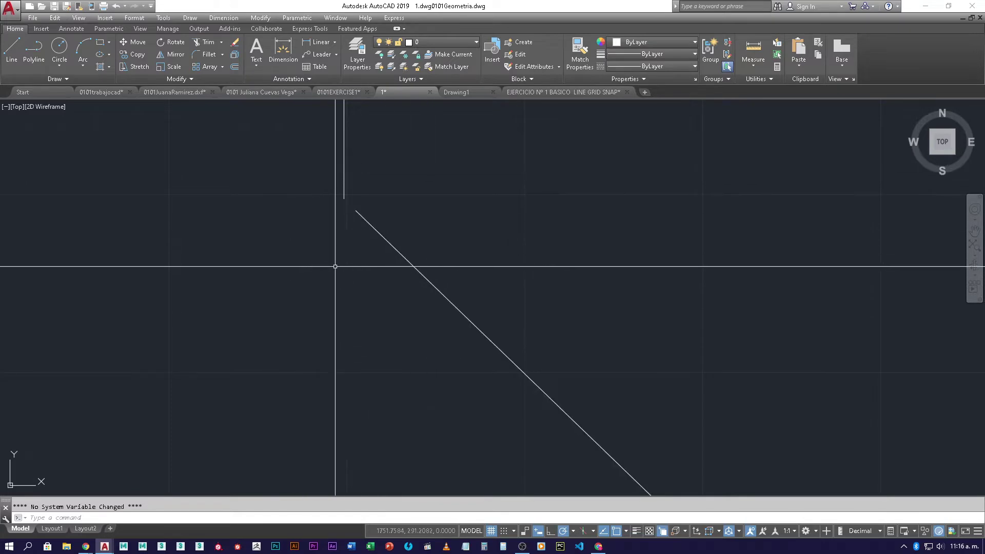
scroll(335, 266, down, 6)
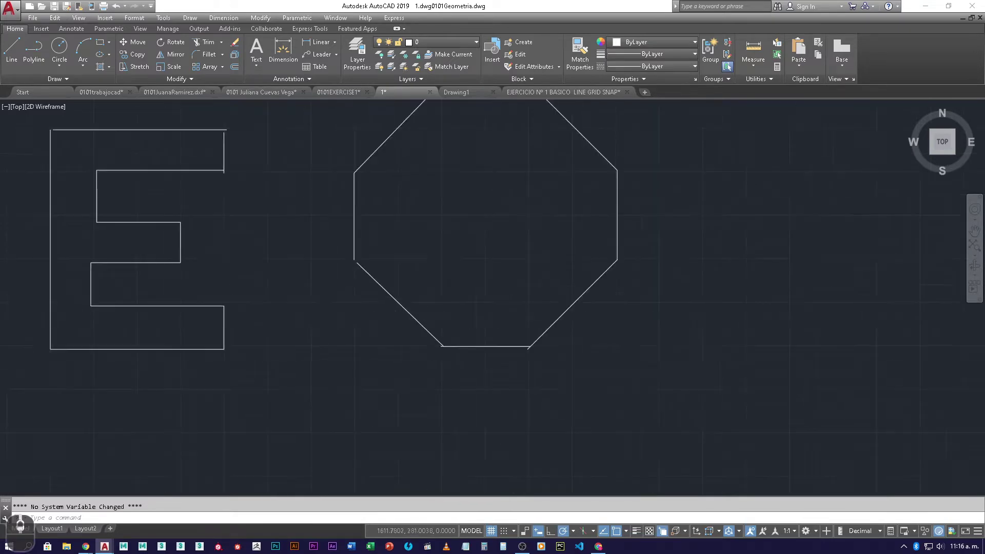
scroll(321, 319, down, 10)
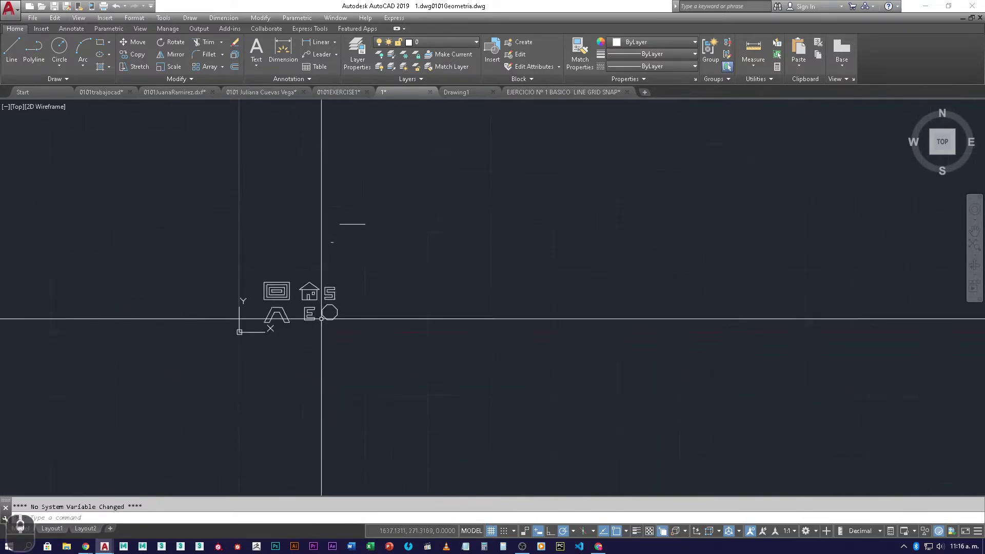
scroll(321, 319, up, 10)
scroll(321, 319, down, 10)
scroll(321, 319, up, 10)
scroll(321, 318, down, 6)
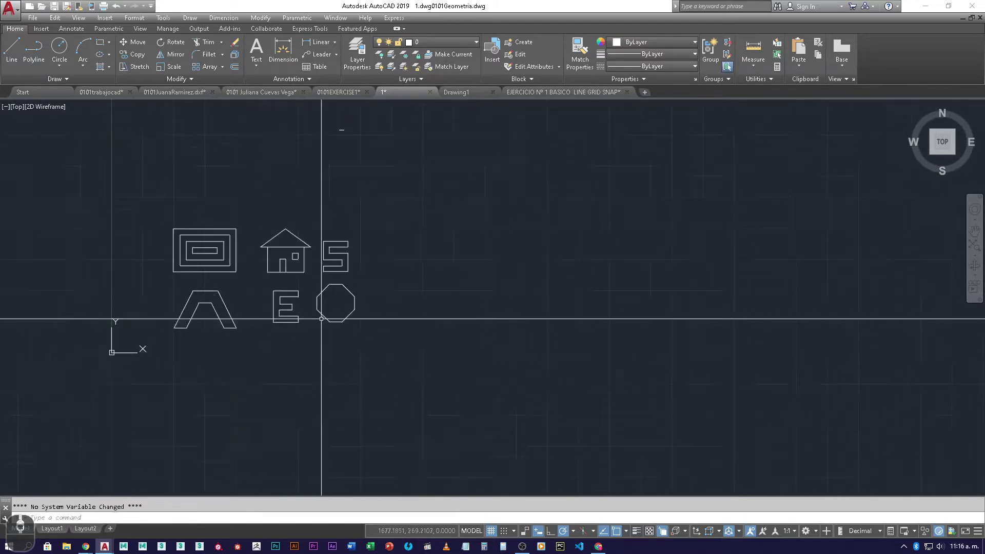
scroll(321, 318, up, 8)
scroll(322, 319, down, 13)
scroll(321, 318, up, 6)
scroll(321, 319, down, 8)
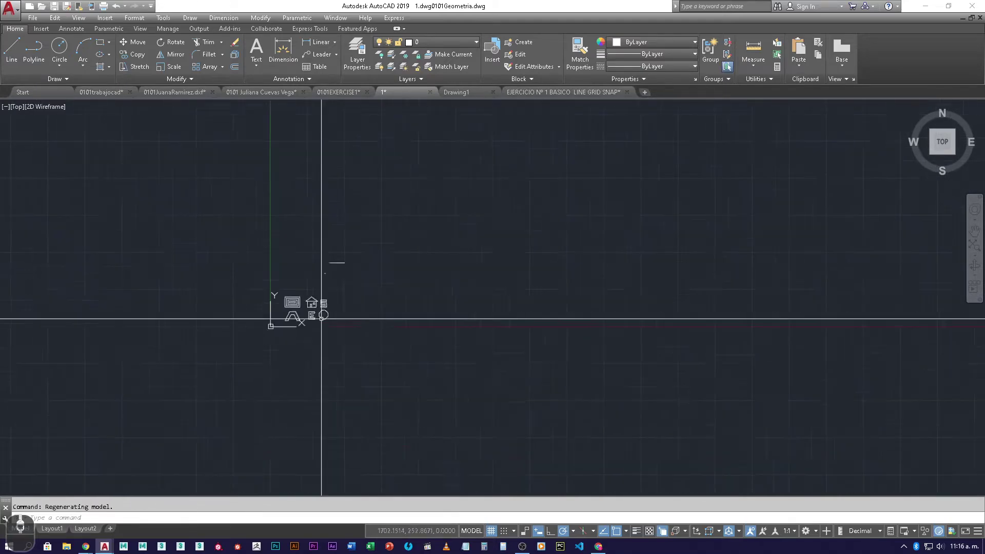
scroll(321, 319, up, 5)
scroll(321, 319, down, 6)
scroll(321, 318, up, 5)
scroll(322, 319, down, 7)
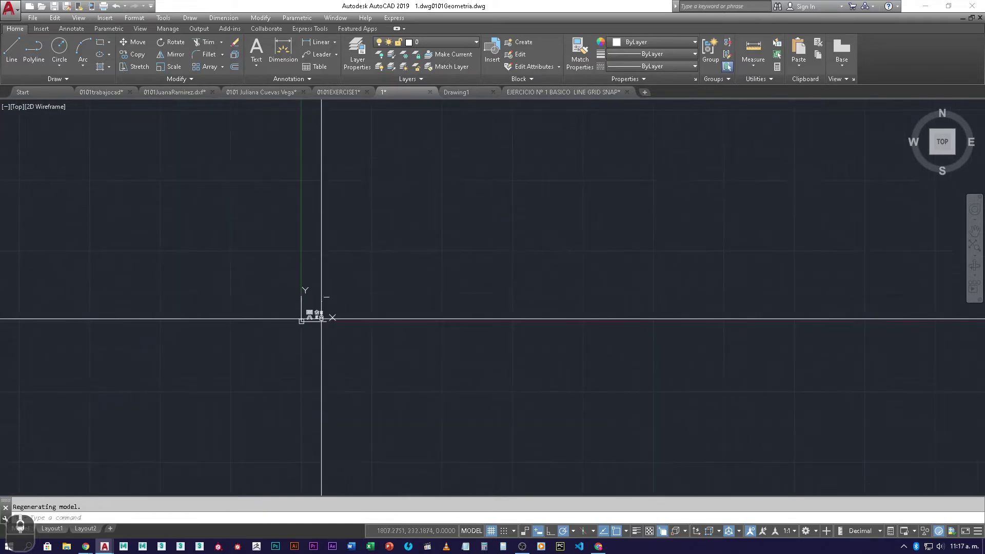
scroll(321, 319, up, 8)
scroll(321, 318, down, 7)
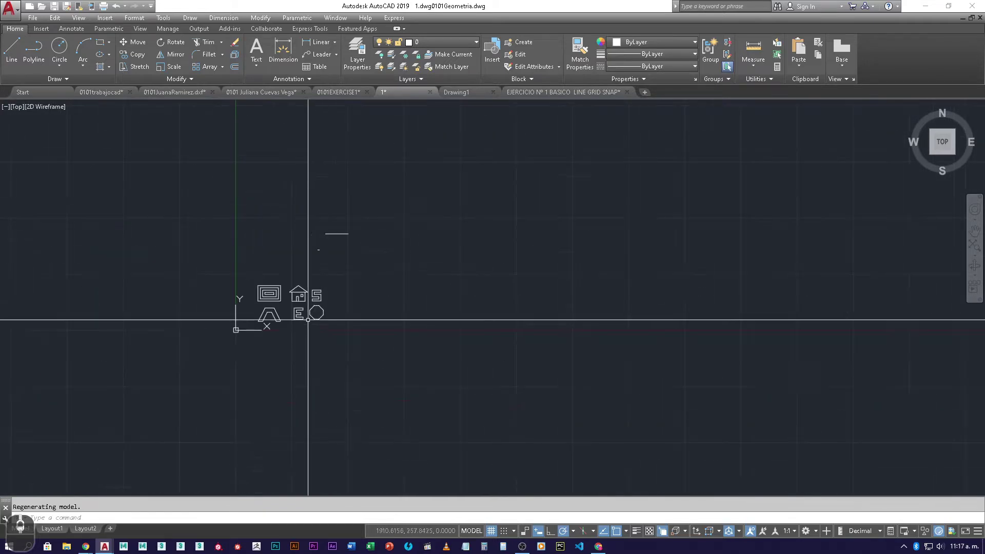
scroll(499, 340, up, 10)
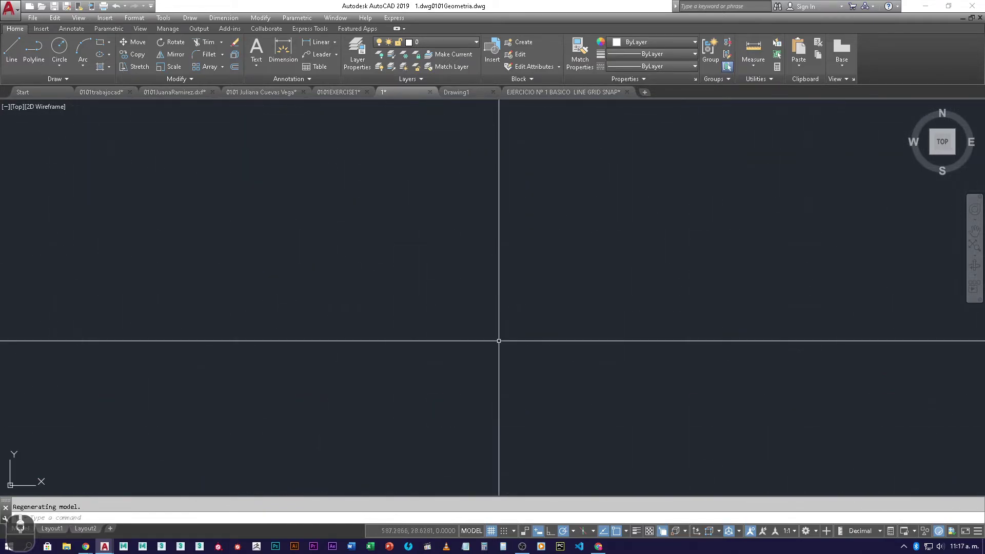
scroll(499, 341, down, 8)
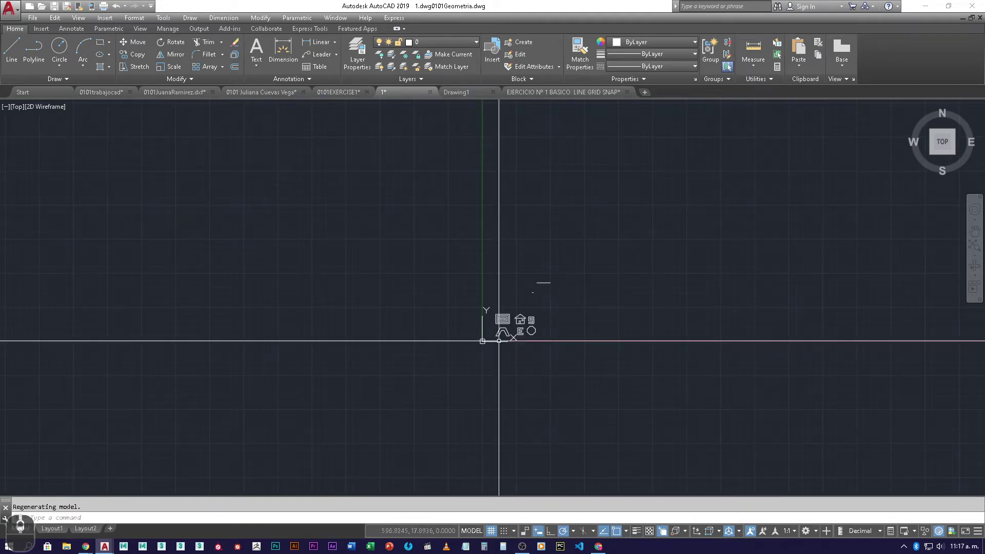
scroll(498, 341, up, 8)
scroll(499, 341, down, 8)
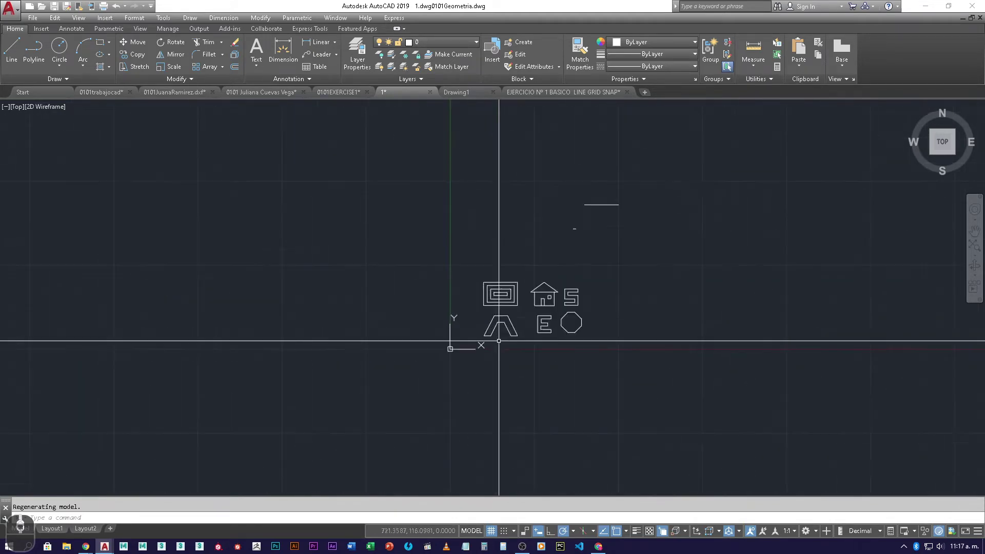
scroll(498, 341, up, 10)
scroll(499, 341, down, 6)
scroll(499, 340, up, 6)
scroll(499, 341, up, 5)
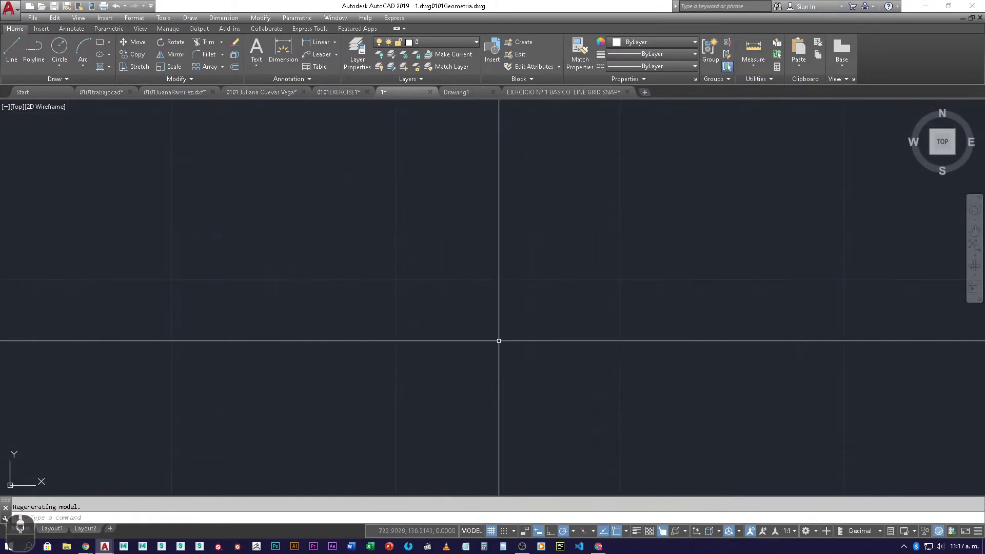
scroll(499, 341, down, 6)
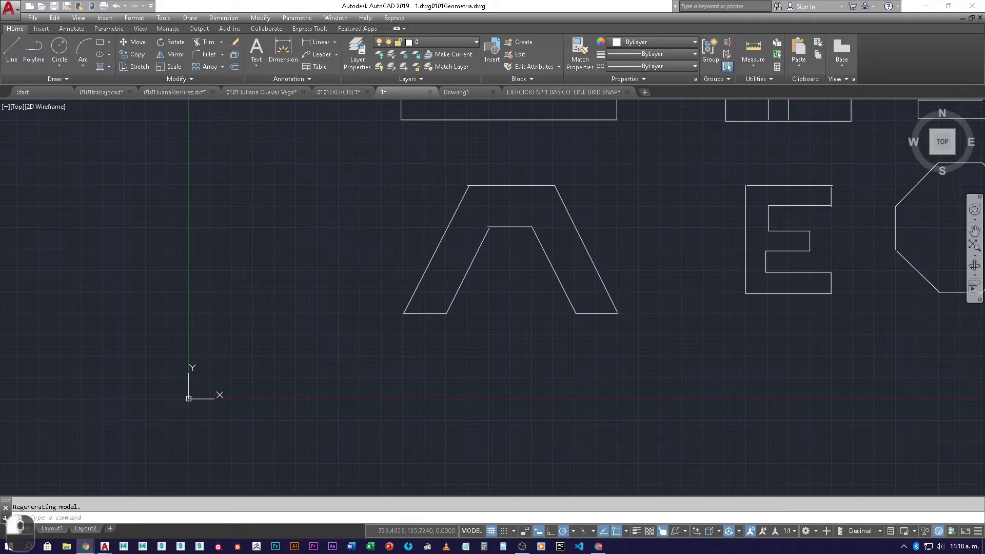
Examine all six figures of the 1.dwg0101Geometria drawing together, from the nested rectangles to the octagon
middle_drag(671, 242, 531, 323)
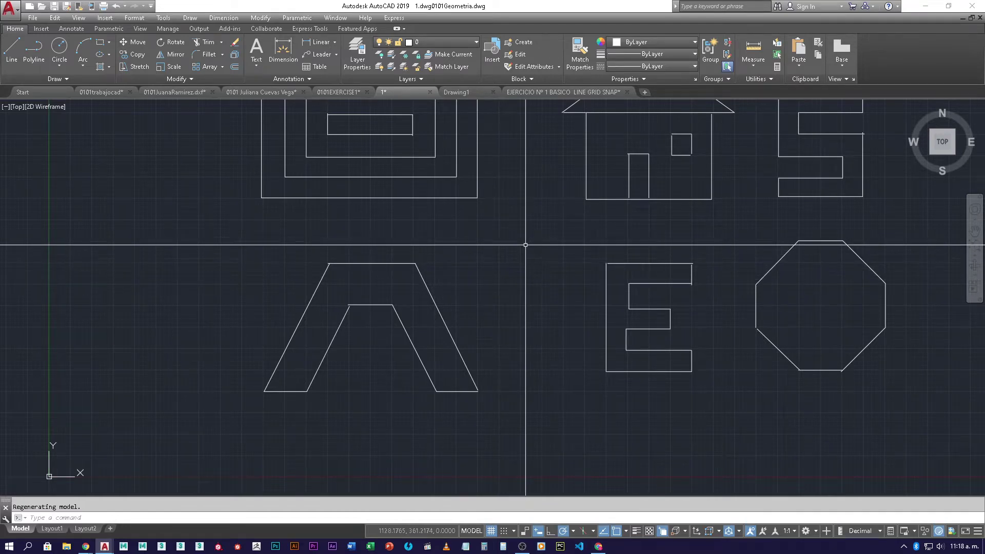
middle_drag(522, 247, 462, 298)
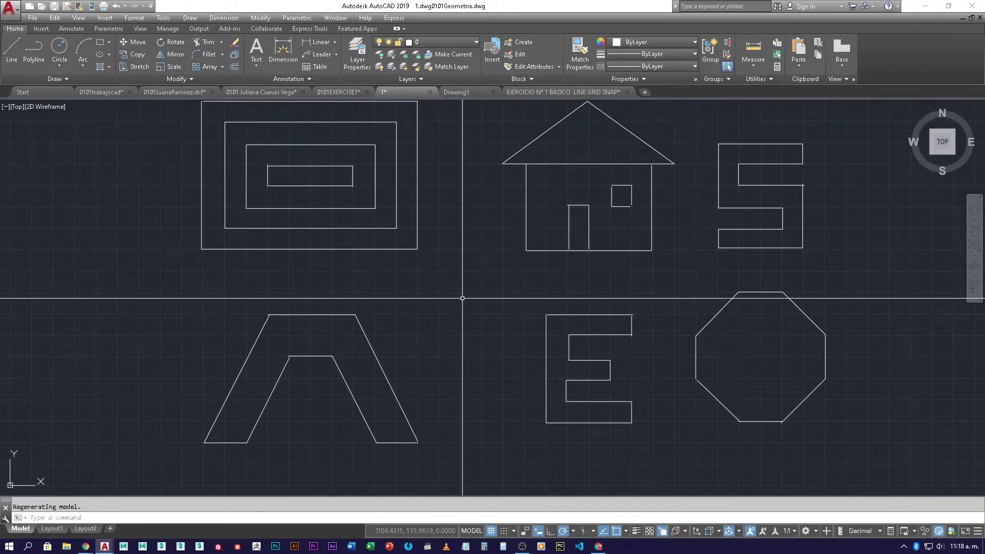
scroll(462, 298, down, 2)
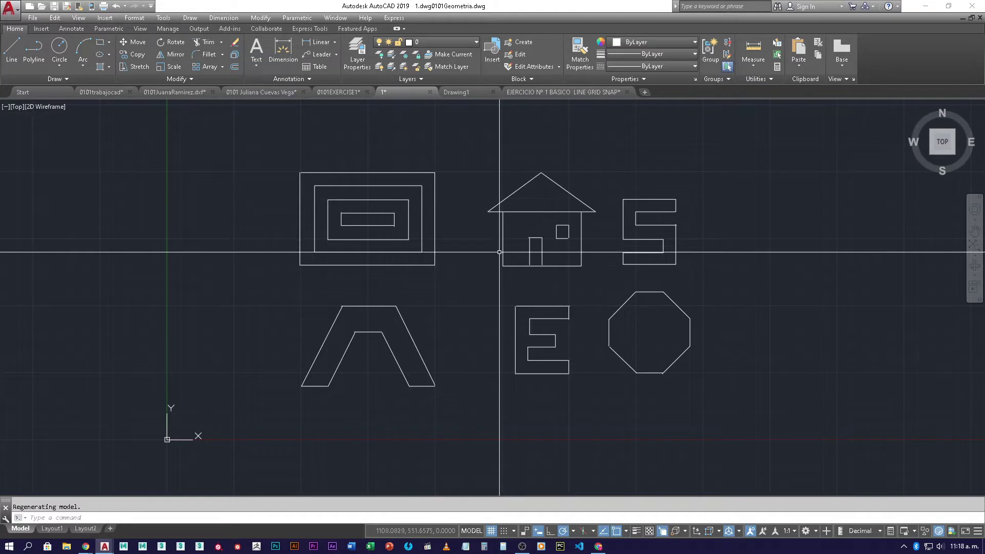
Bring up the EJERCICIO Nº 1 BASICO LINE GRID SNAP reference and examine the complete dimensioned sheet
click(465, 94)
click(557, 91)
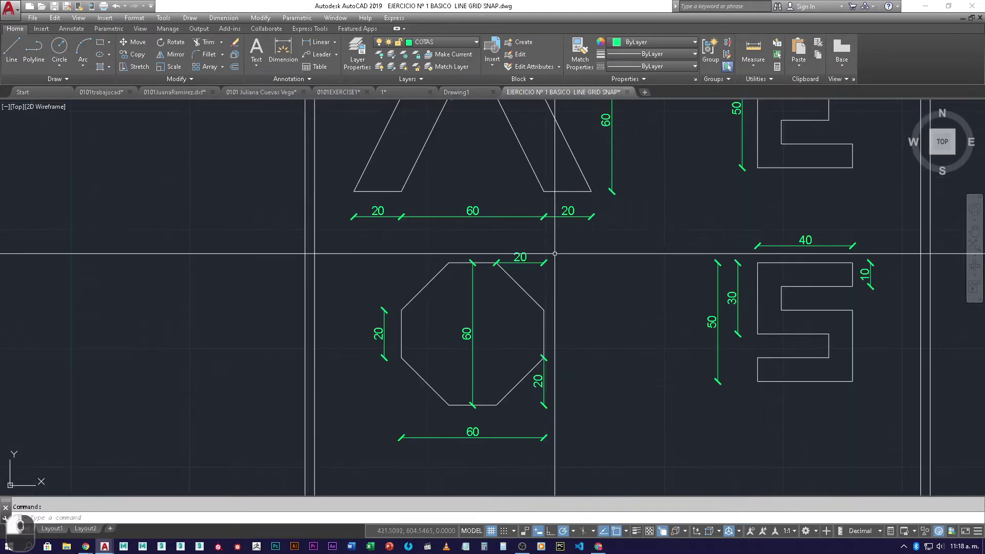
mouse_move(637, 267)
middle_down()
mouse_move(542, 295)
mouse_move(531, 326)
middle_up()
scroll(542, 295, down, 5)
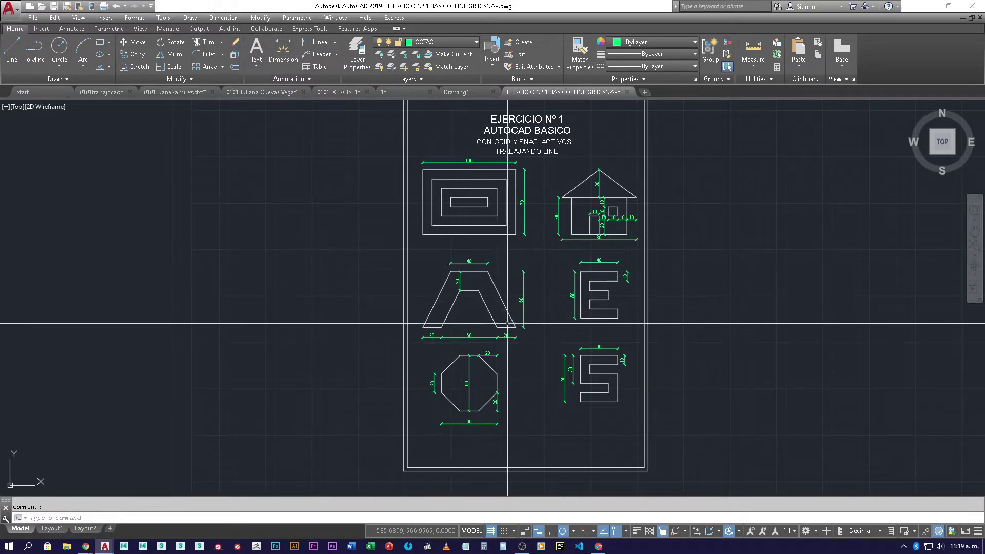
middle_drag(560, 256, 418, 293)
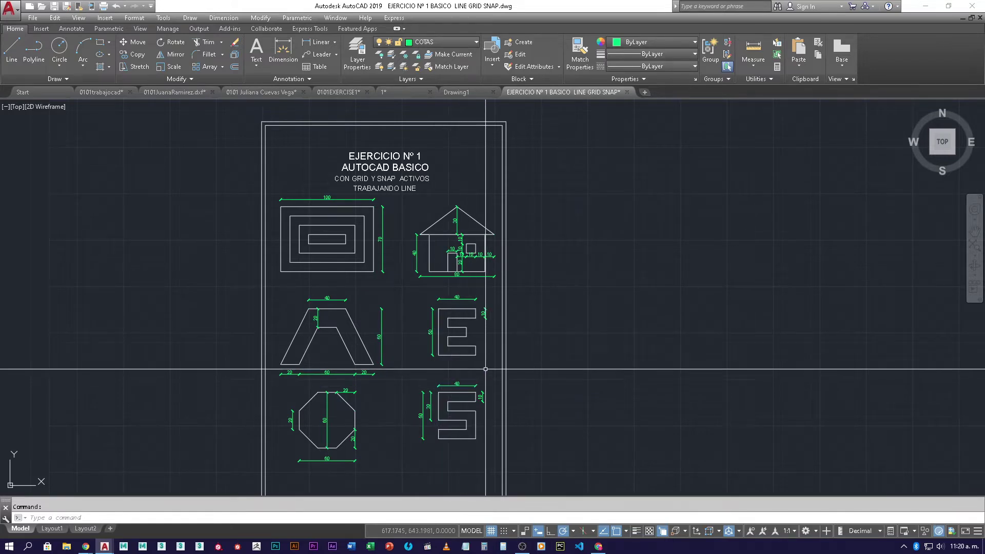
Highlight the dimensioned letter S and the octagon on the reference sheet one after the other, clearing each selection
click(485, 368)
click(404, 451)
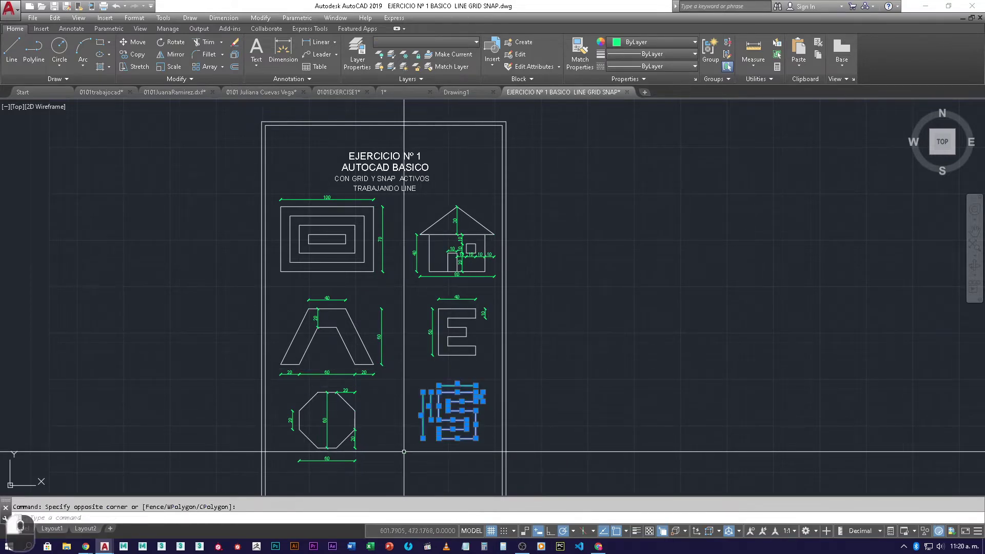
key(Escape)
click(398, 468)
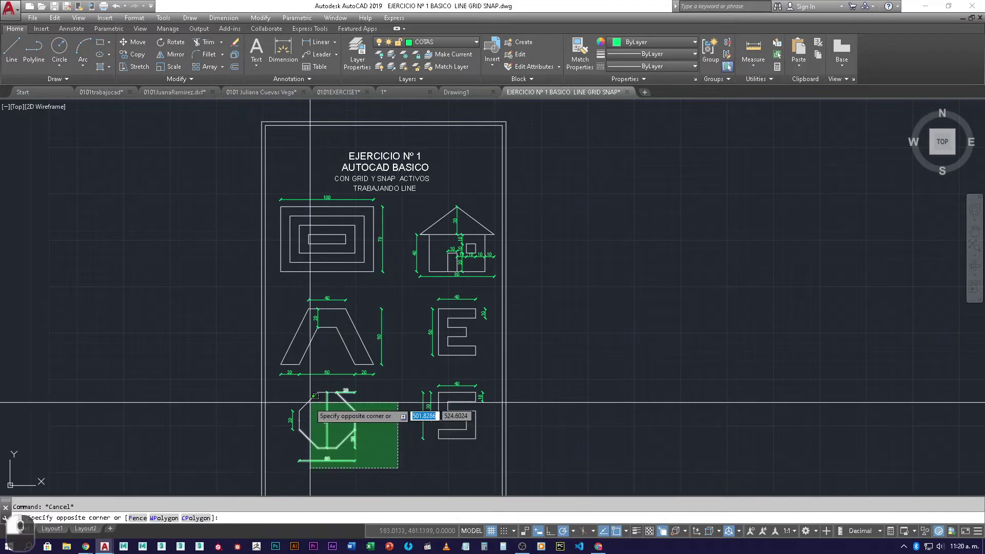
click(286, 380)
key(Escape)
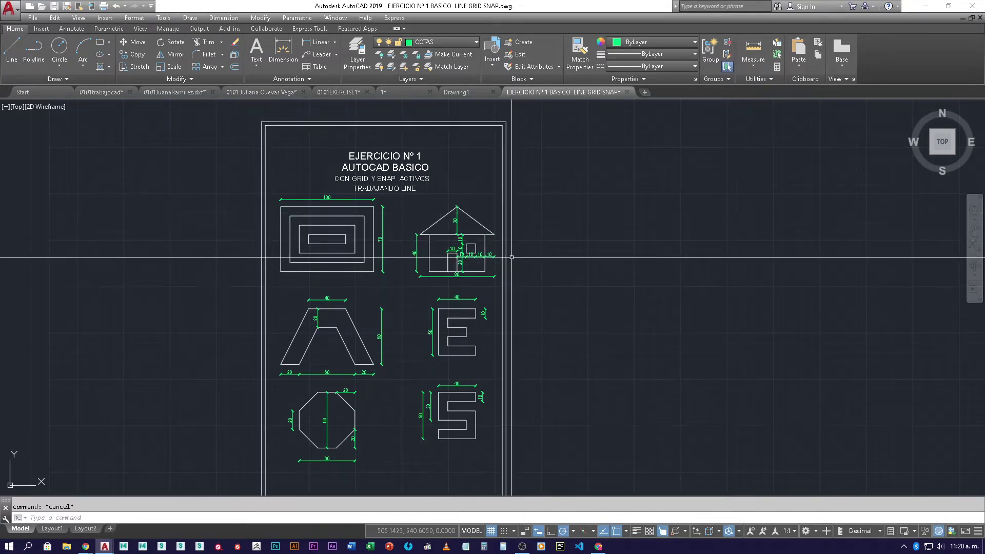
Examine the dimensions of the house figure up close, including its roof, door and window spacing
scroll(459, 239, up, 4)
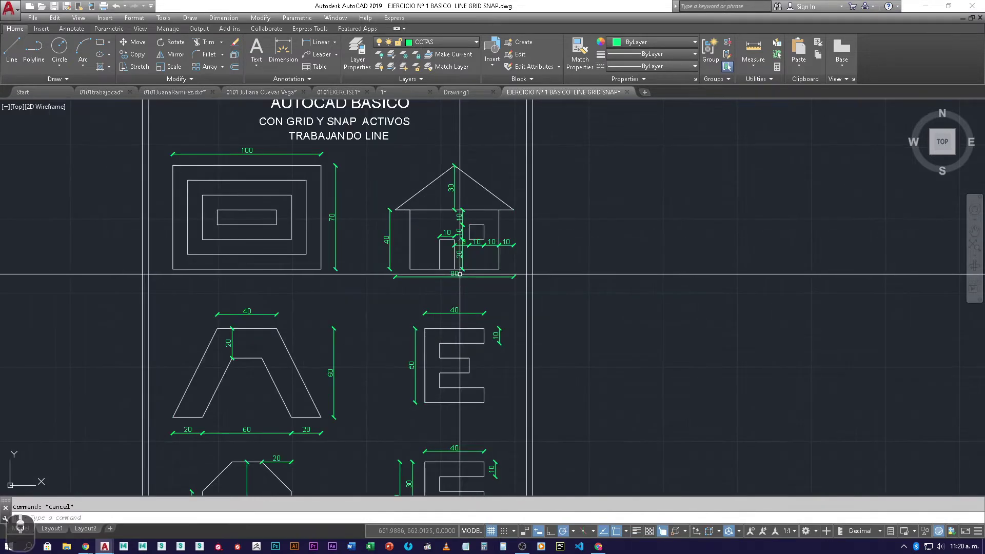
scroll(459, 238, up, 2)
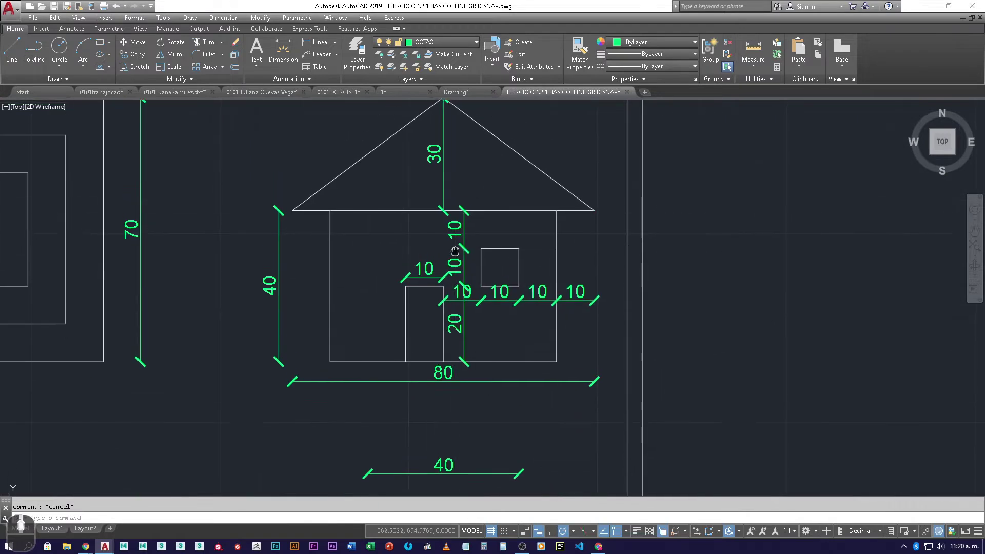
scroll(455, 311, up, 2)
scroll(454, 311, up, 2)
scroll(450, 328, down, 2)
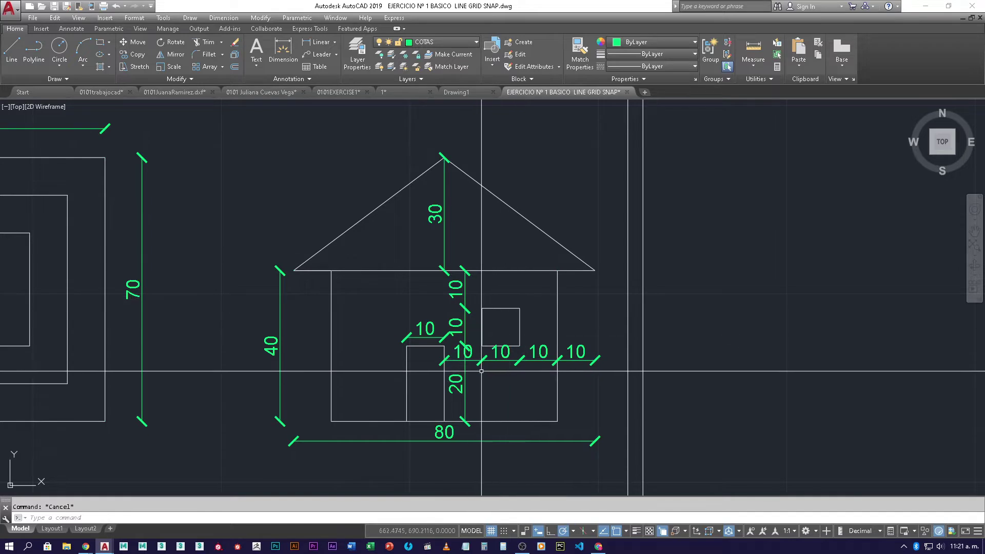
mouse_move(480, 372)
middle_down()
mouse_move(399, 350)
mouse_move(291, 345)
middle_up()
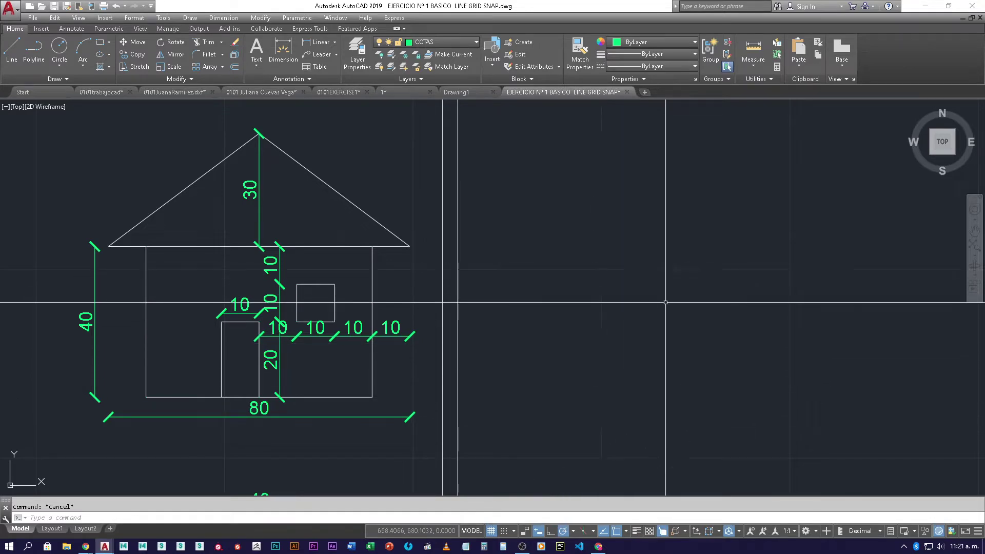
scroll(694, 369, up, 2)
mouse_move(694, 369)
middle_down()
mouse_move(556, 292)
mouse_move(544, 301)
middle_up()
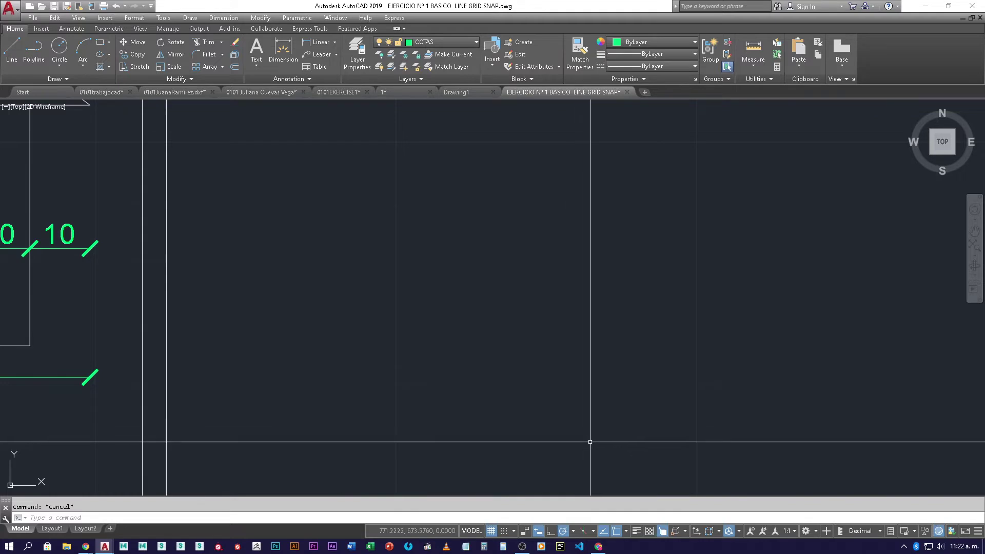
scroll(685, 418, down, 1)
scroll(682, 407, down, 2)
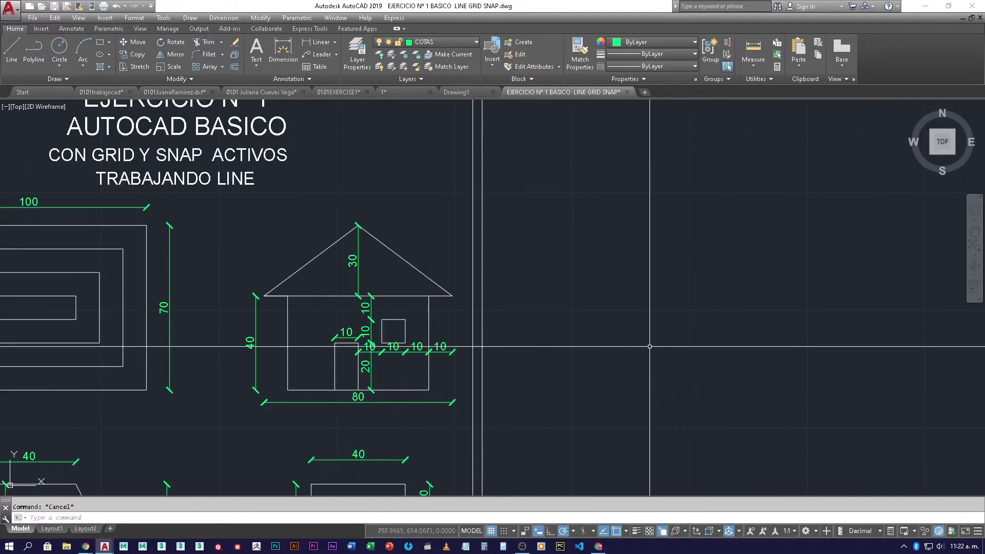
scroll(598, 297, up, 1)
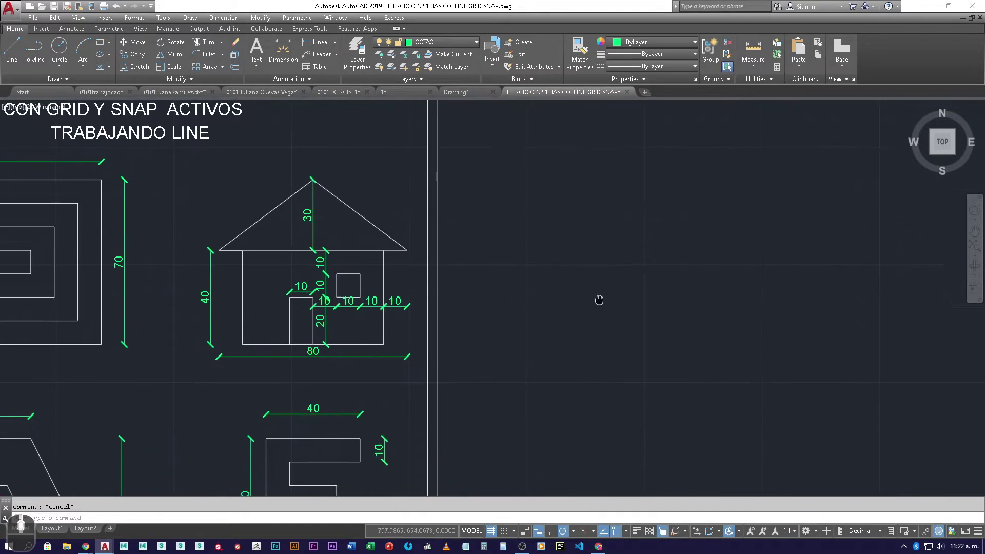
Open the Options dialog, look through its settings pages up to Drafting, and open the Drawing Window Colors settings
right_click(534, 509)
click(599, 501)
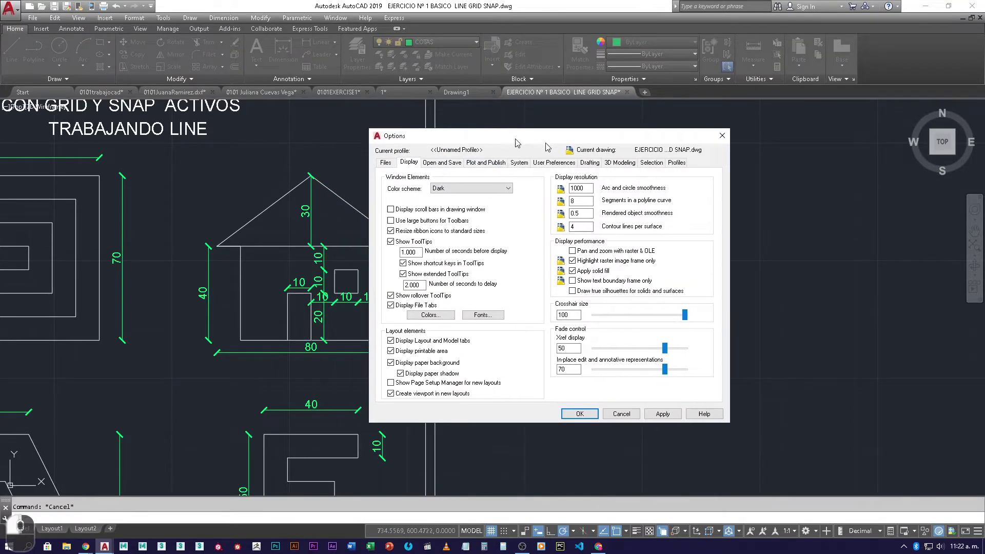
click(526, 173)
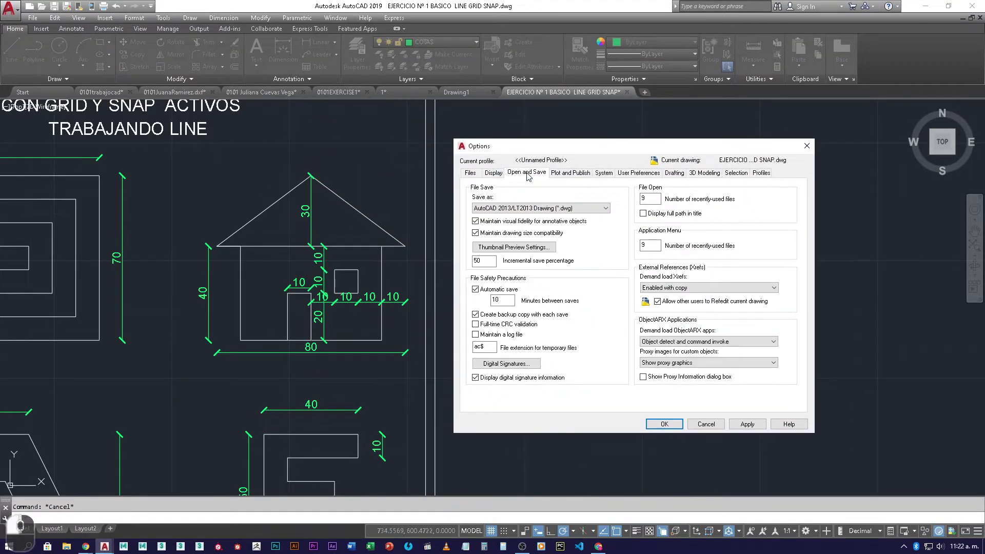
click(569, 173)
click(605, 174)
click(634, 175)
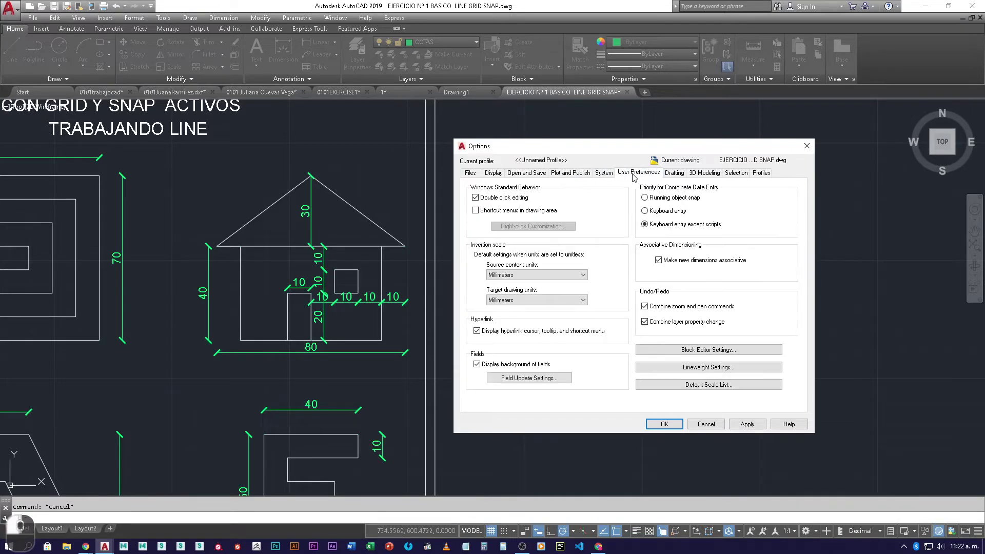
click(674, 174)
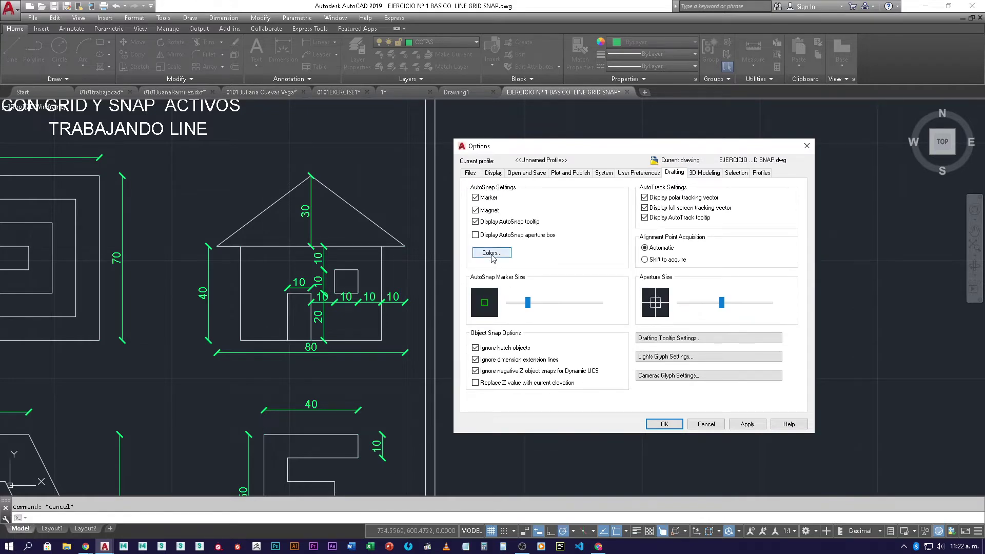
click(491, 252)
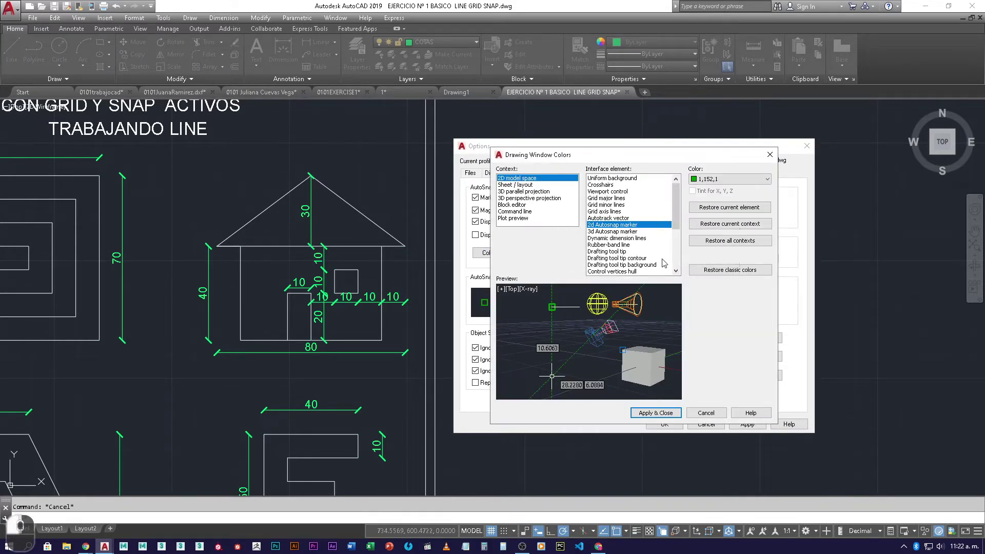
Set the uniform background of 2D model space to index color 253
click(612, 178)
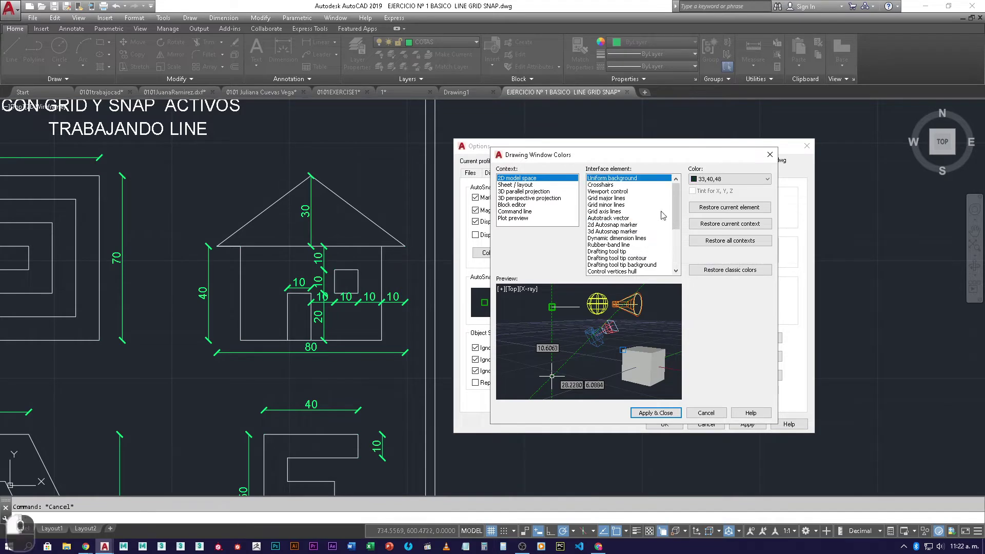
click(724, 179)
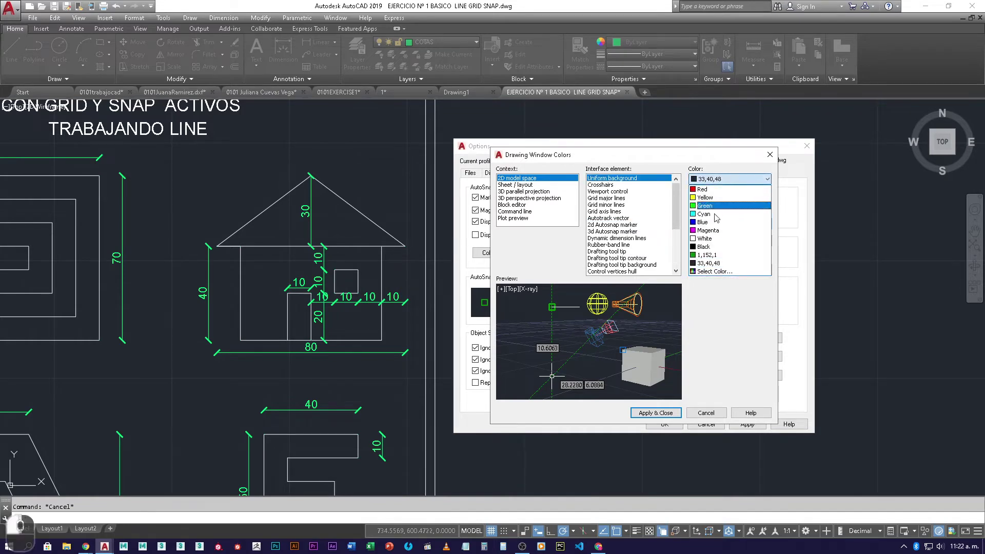
click(722, 277)
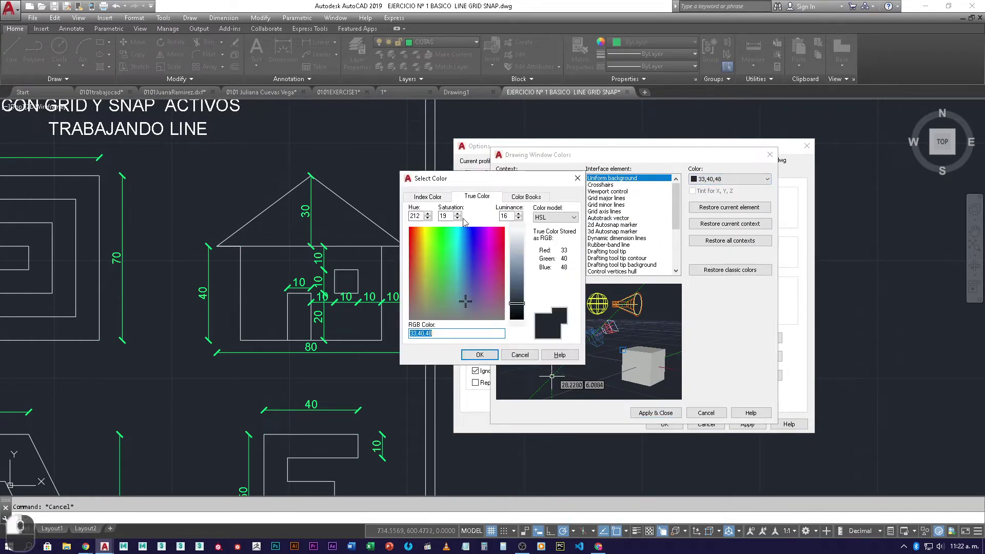
click(427, 197)
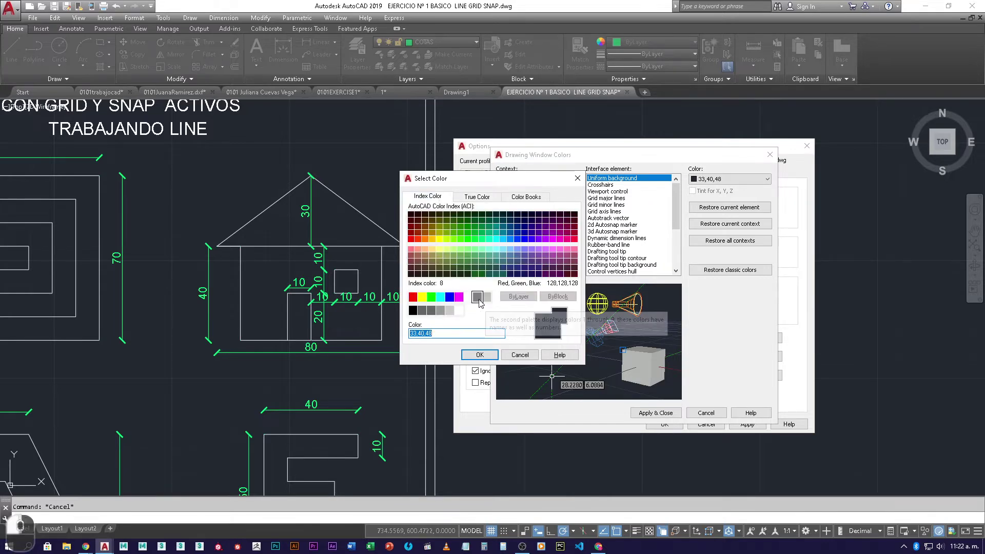
click(440, 311)
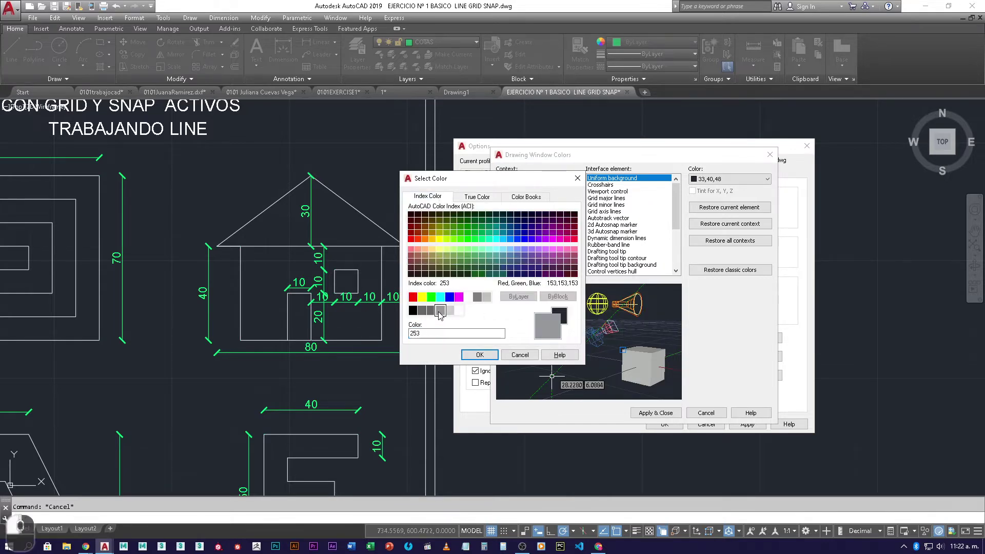
click(481, 356)
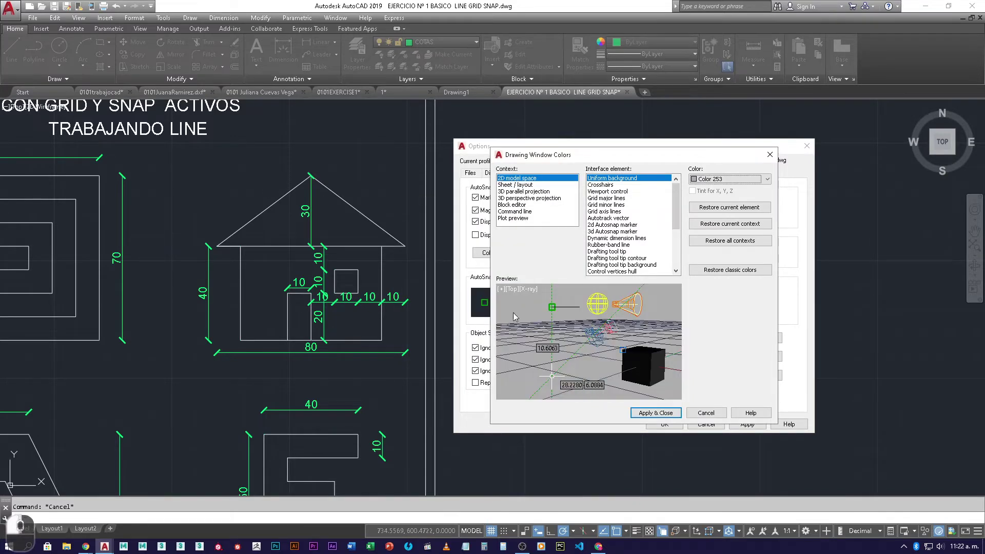
Set the uniform background of 2D model space to index color 252, apply it and close the Options dialog
click(767, 179)
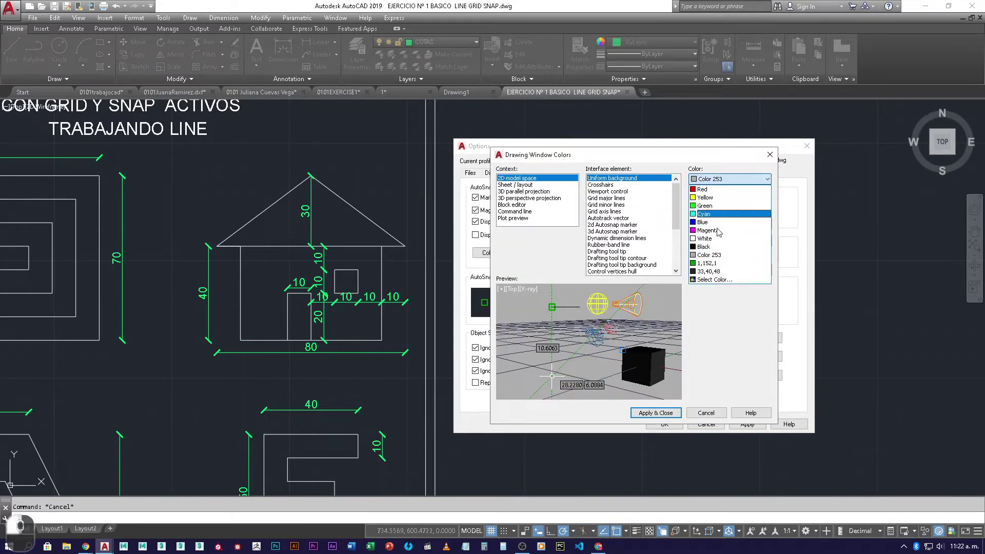
click(719, 281)
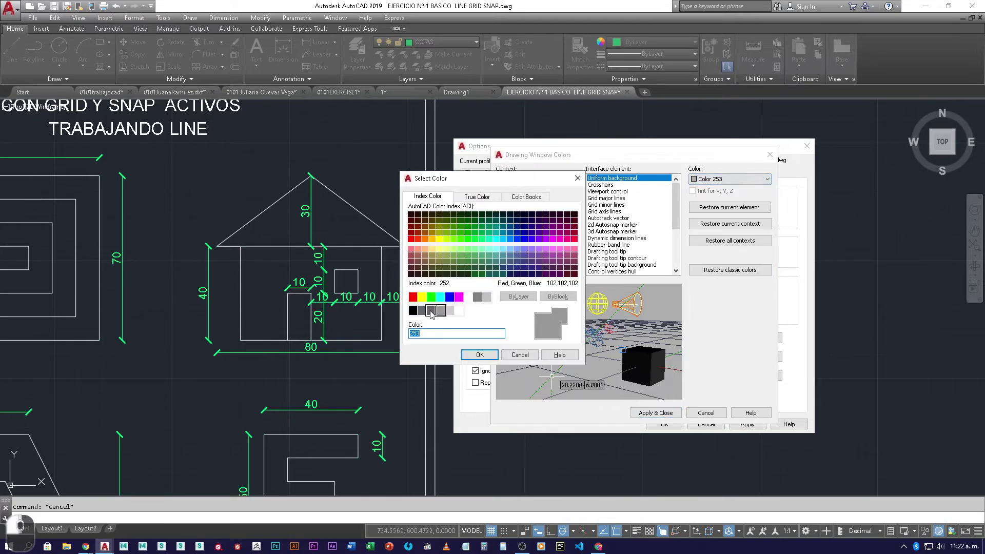
click(431, 310)
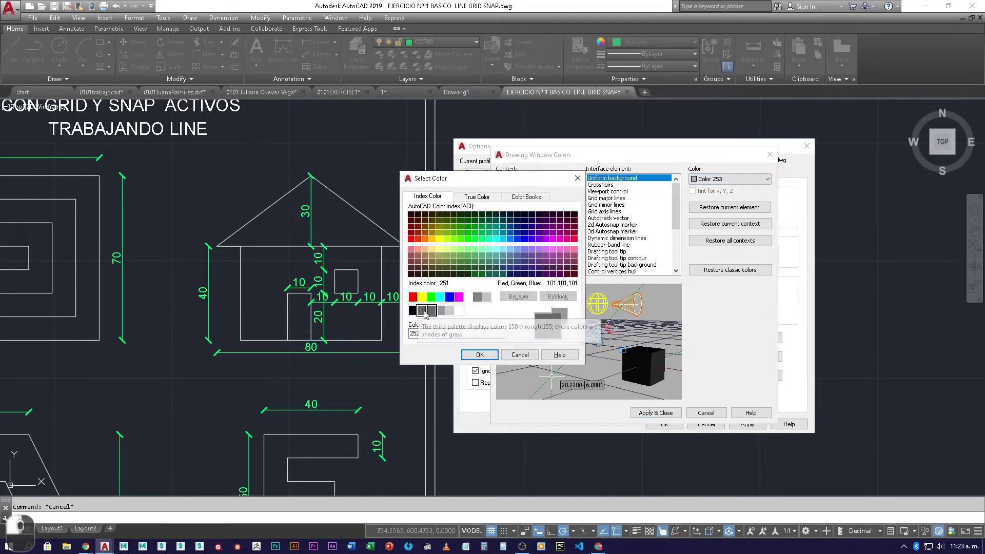
click(489, 354)
click(665, 414)
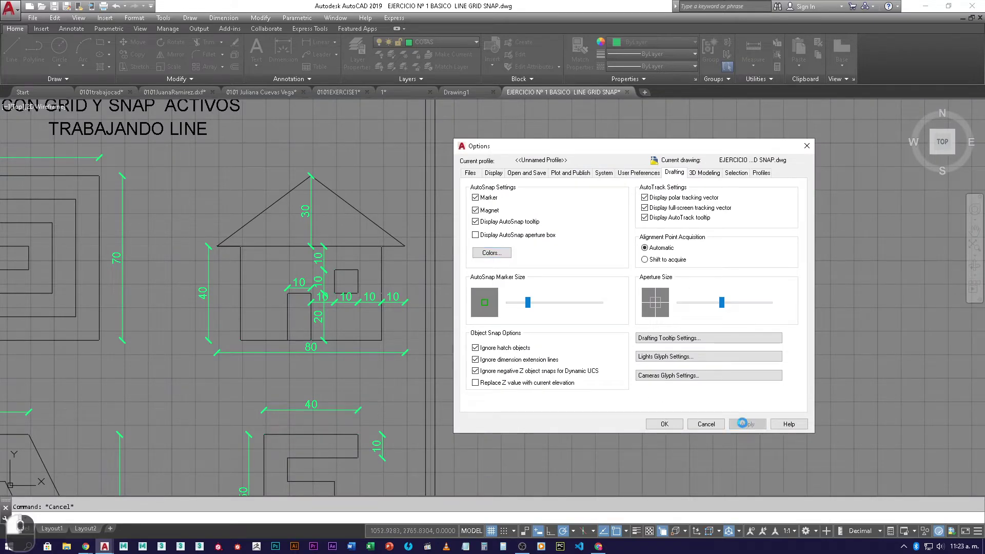
click(664, 424)
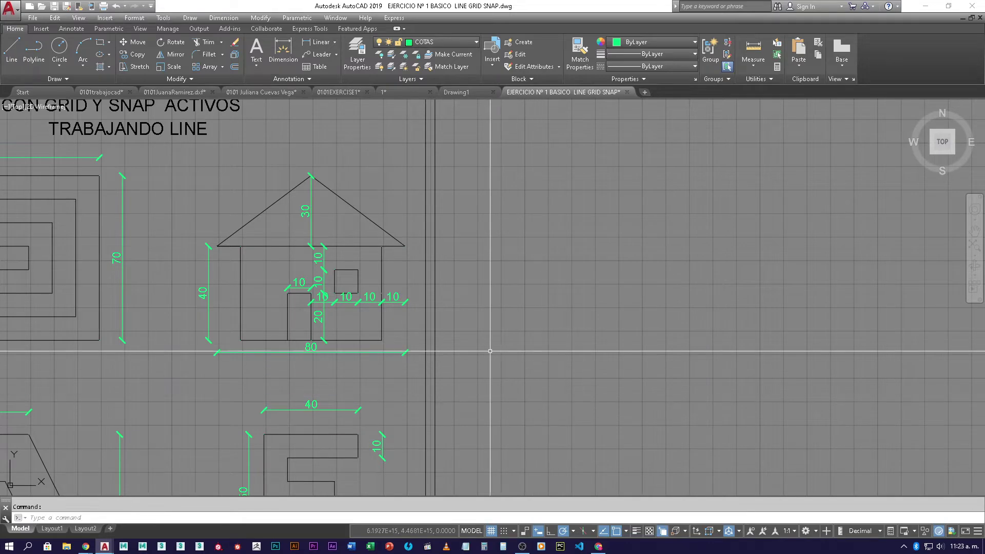
Examine the dimensioned house figure and the grid against the new background
scroll(477, 334, up, 4)
mouse_move(469, 329)
middle_down()
mouse_move(473, 348)
mouse_move(511, 358)
middle_up()
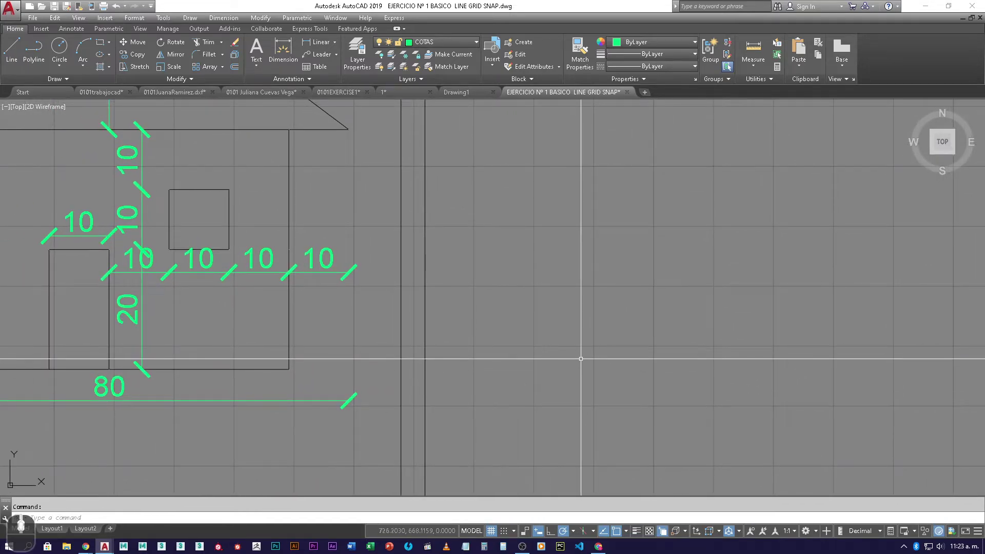
mouse_move(515, 330)
middle_down()
mouse_move(673, 416)
mouse_move(560, 393)
middle_up()
scroll(627, 409, down, 3)
scroll(635, 392, up, 1)
scroll(548, 387, up, 1)
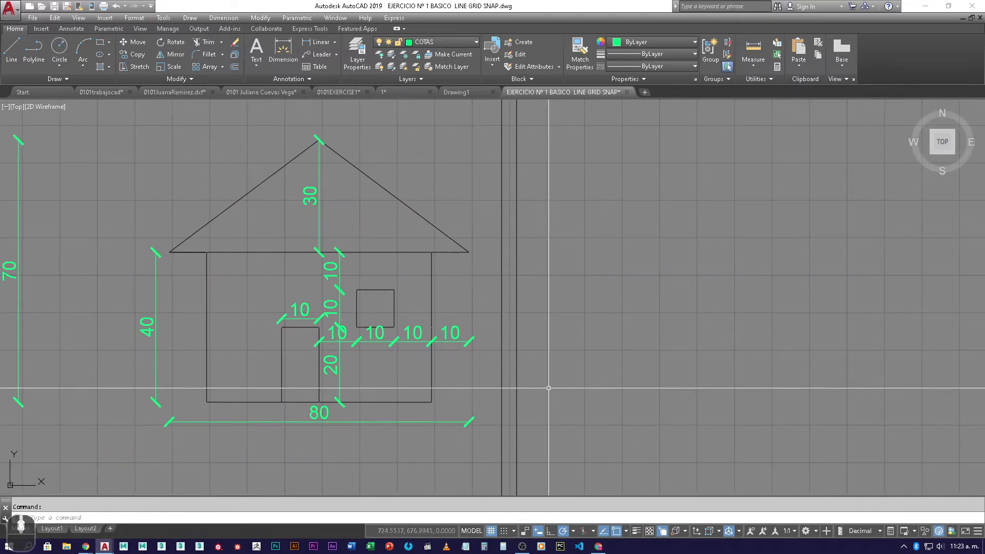
middle_drag(675, 413, 582, 393)
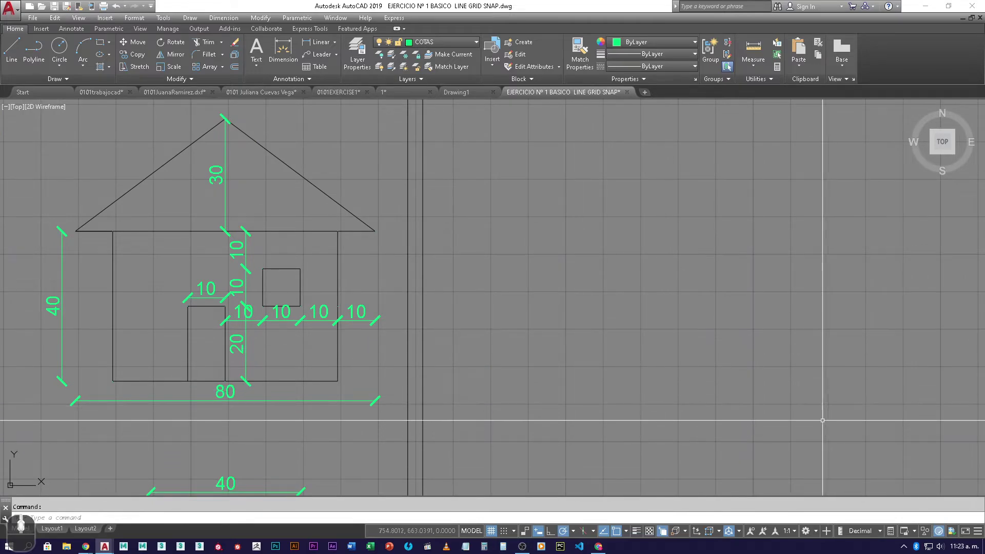
scroll(754, 410, down, 5)
scroll(640, 398, up, 5)
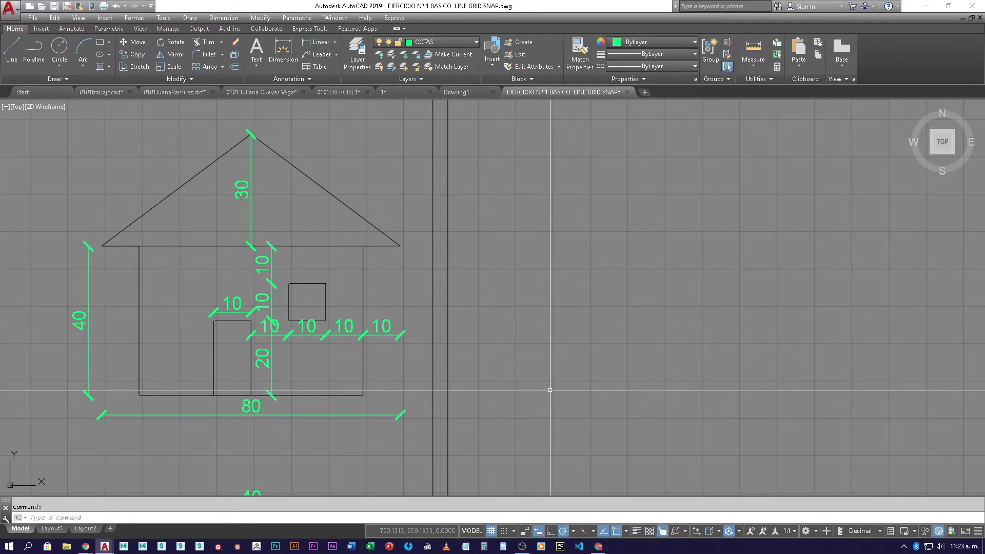
Toggle the grid display off and on again, and turn on Snap mode
click(492, 531)
click(492, 531)
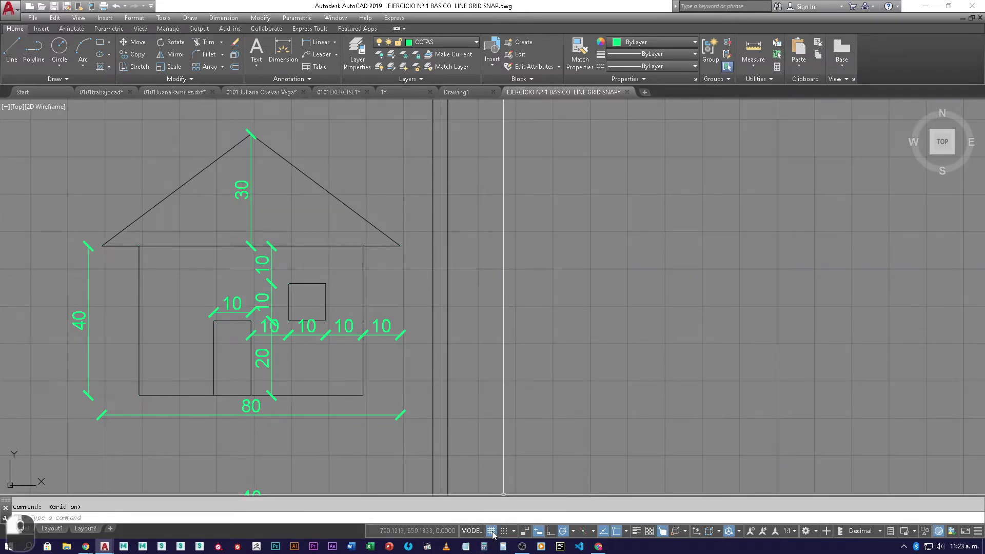
click(491, 531)
click(505, 532)
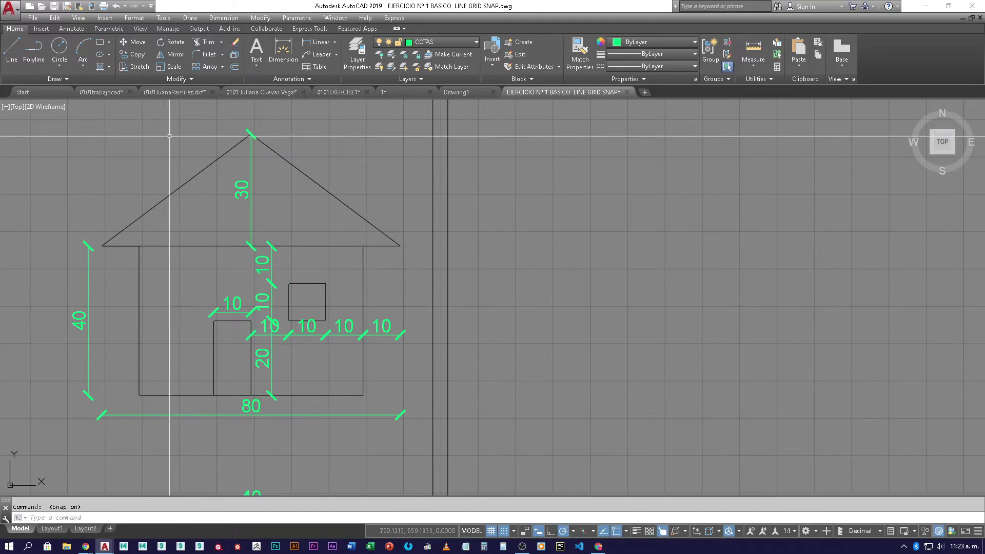
Draw the house walls with Line as a closed rectangle 60 wide and 40 high in the empty area beside the sheet
click(12, 48)
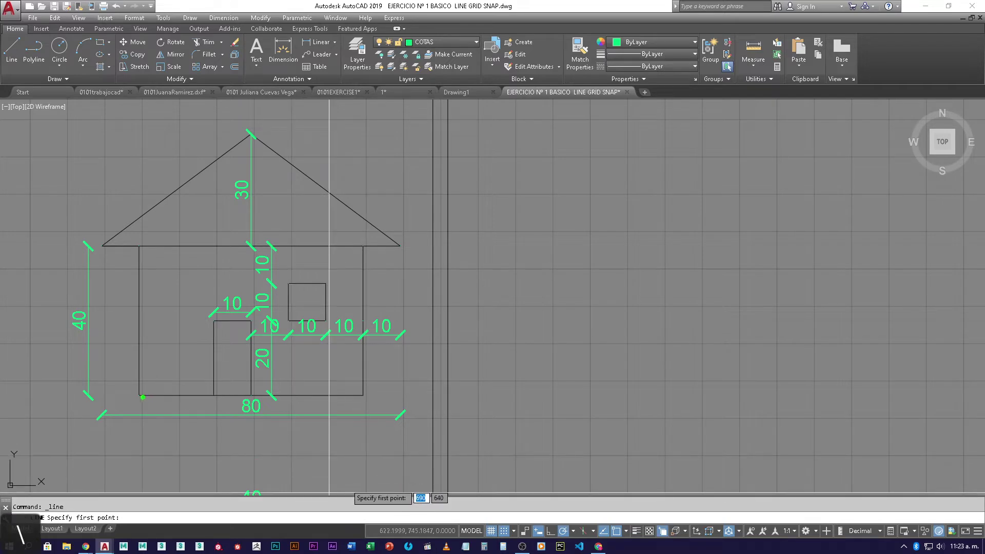
drag(139, 397, 181, 407)
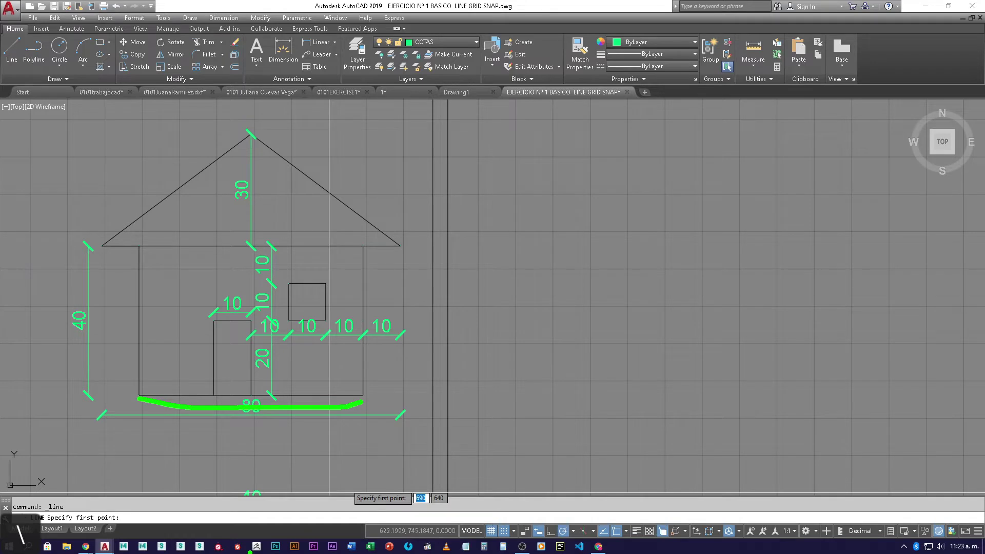
key(Escape)
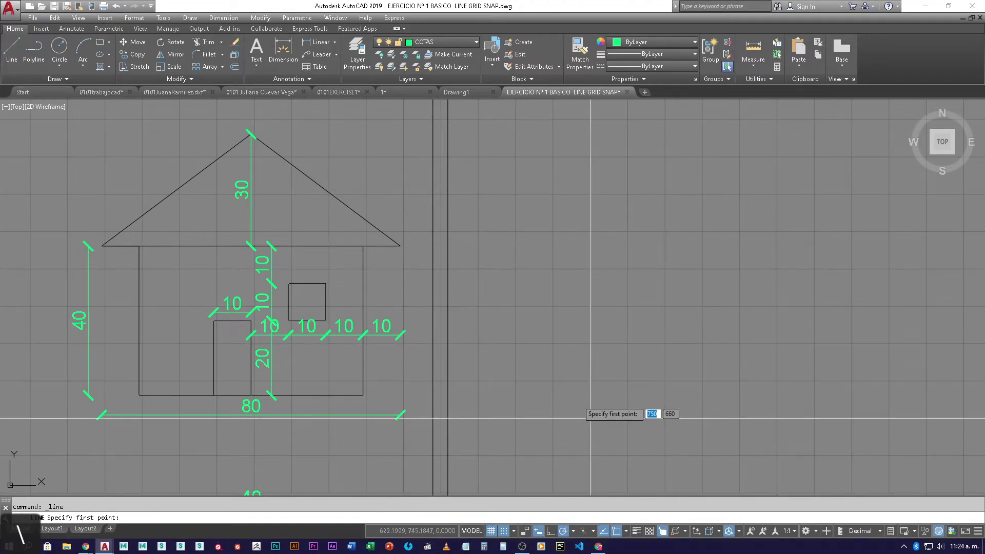
click(591, 381)
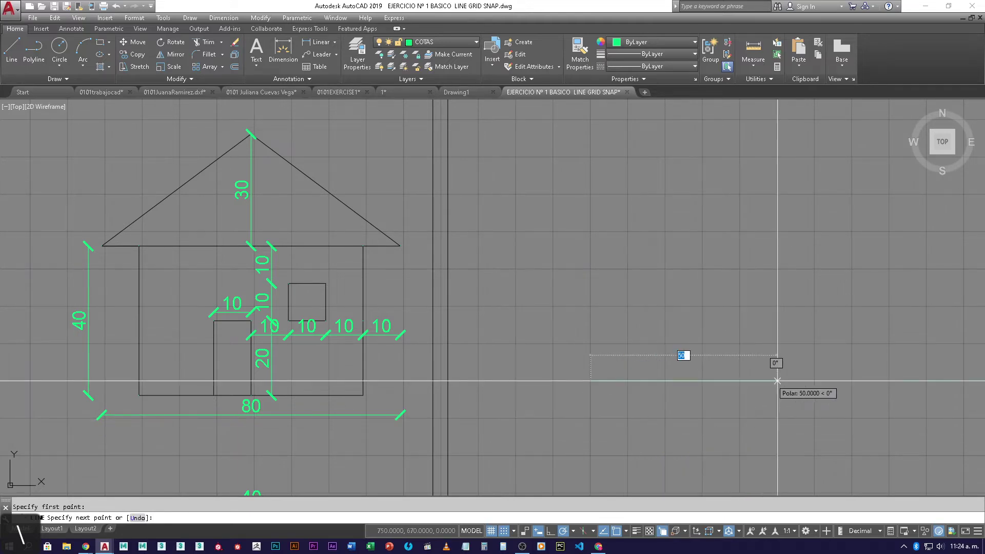
click(814, 381)
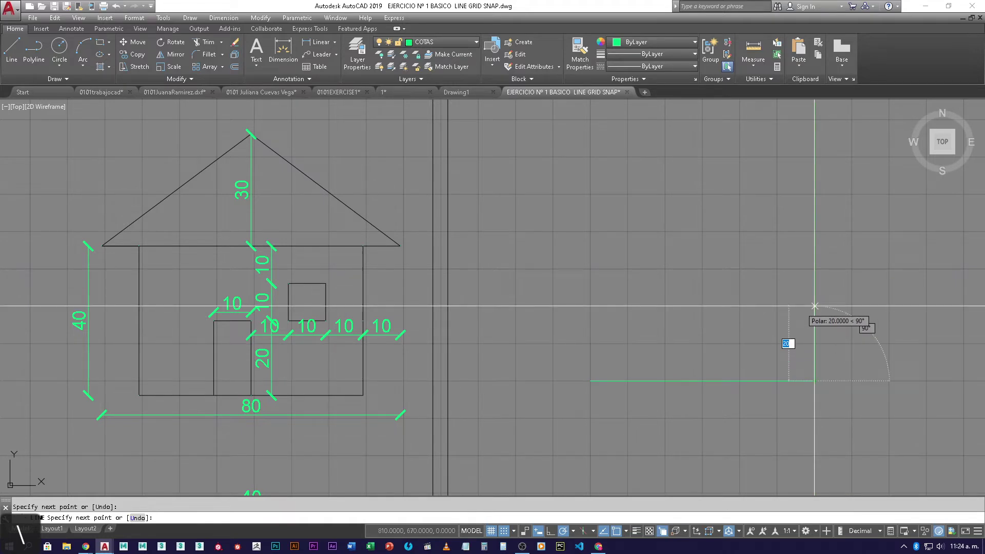
click(814, 231)
click(590, 231)
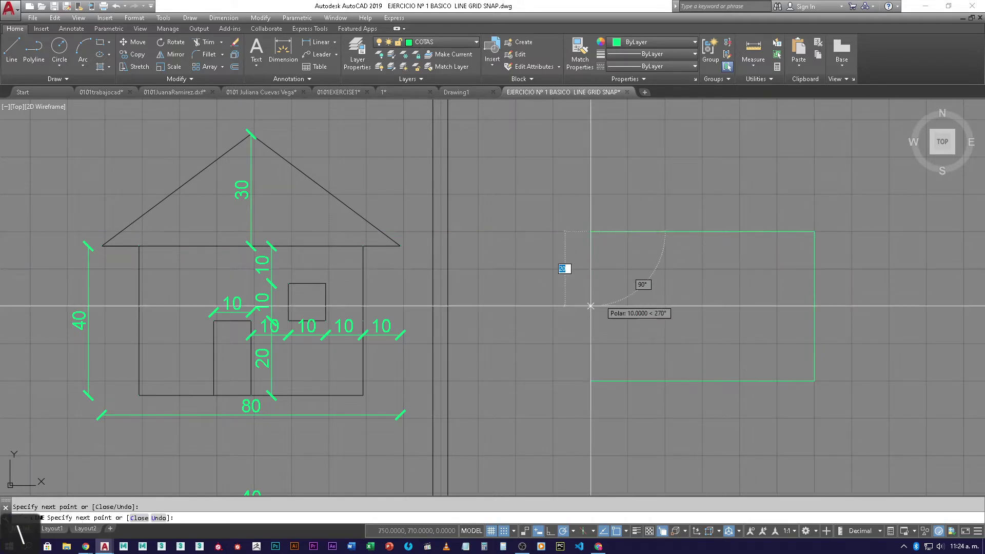
click(591, 380)
right_click(496, 377)
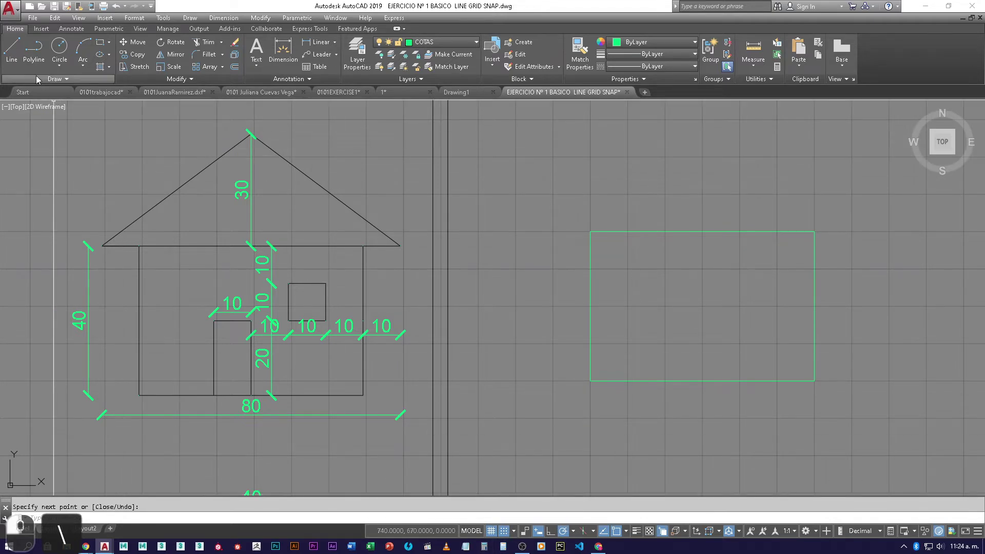
Draw the gable roof with Line, using 10-unit overhangs on both sides and an apex 30 units above the middle of the walls
click(13, 53)
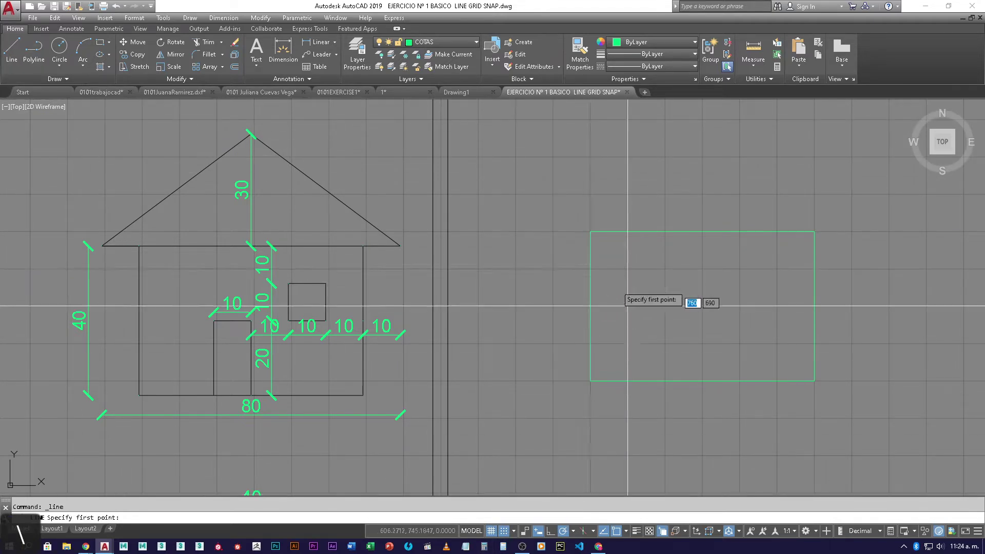
click(590, 231)
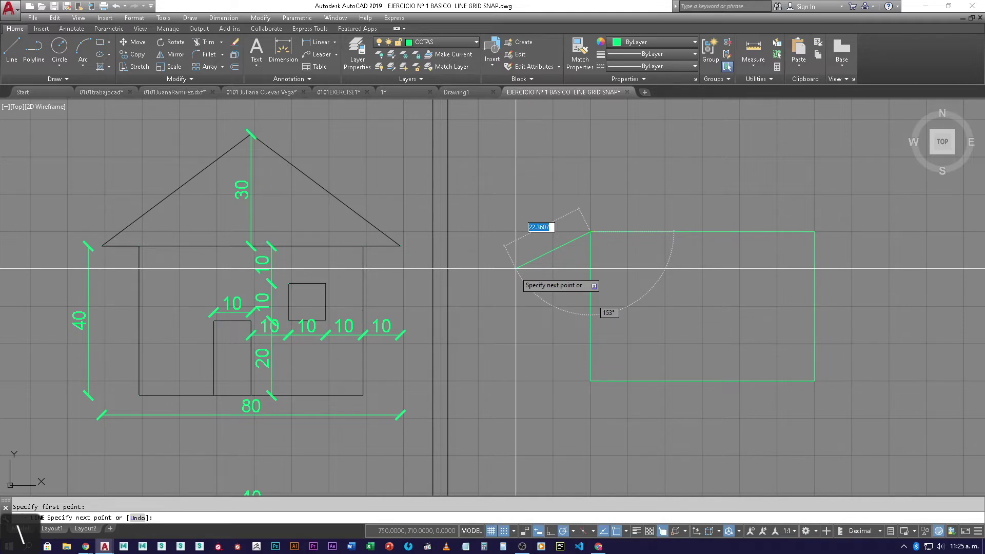
click(553, 232)
middle_drag(553, 232, 483, 256)
scroll(483, 293, down, 2)
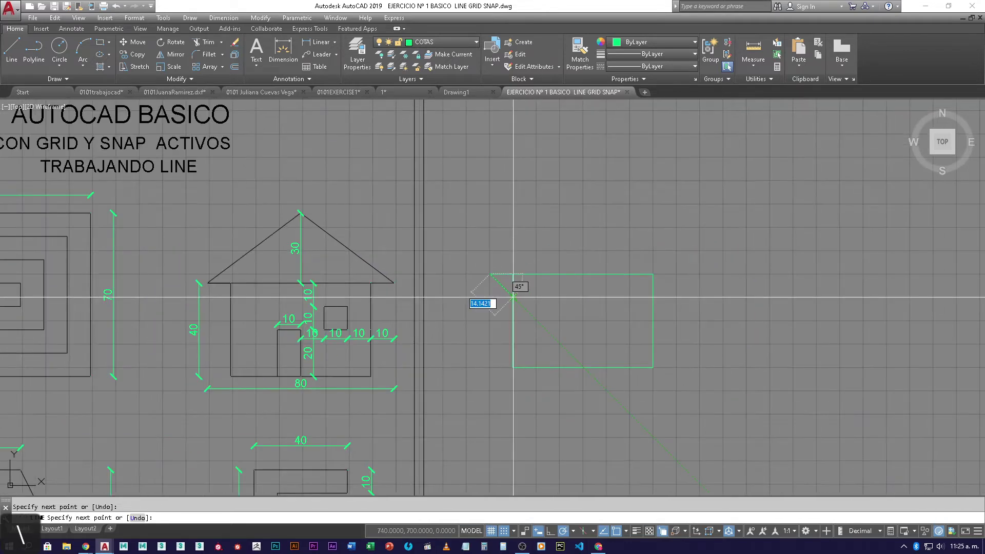
middle_drag(531, 305, 543, 319)
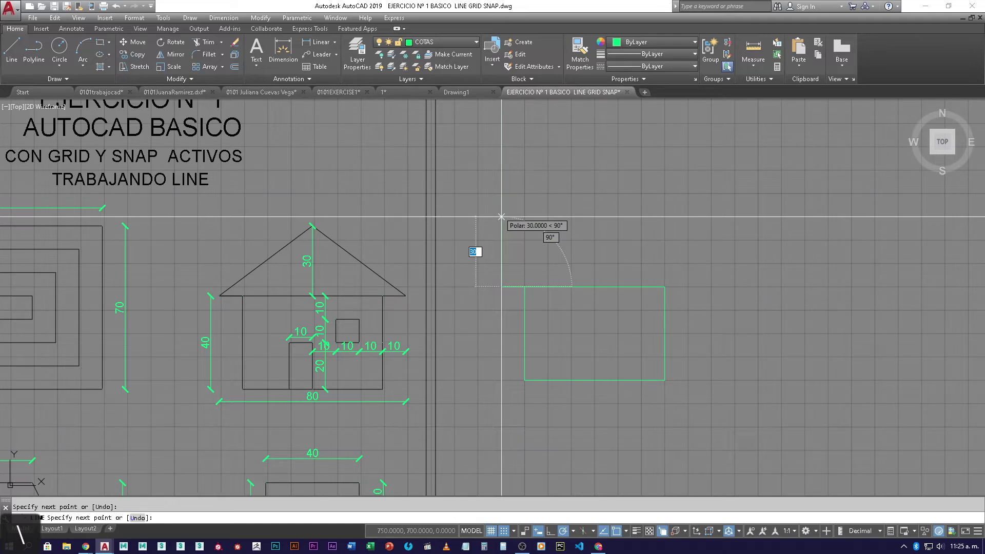
click(595, 217)
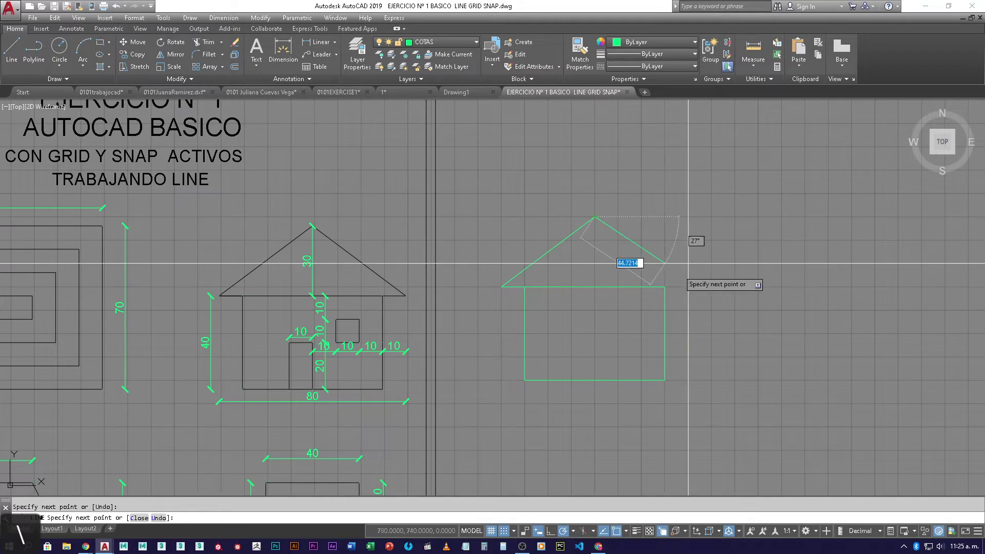
click(687, 286)
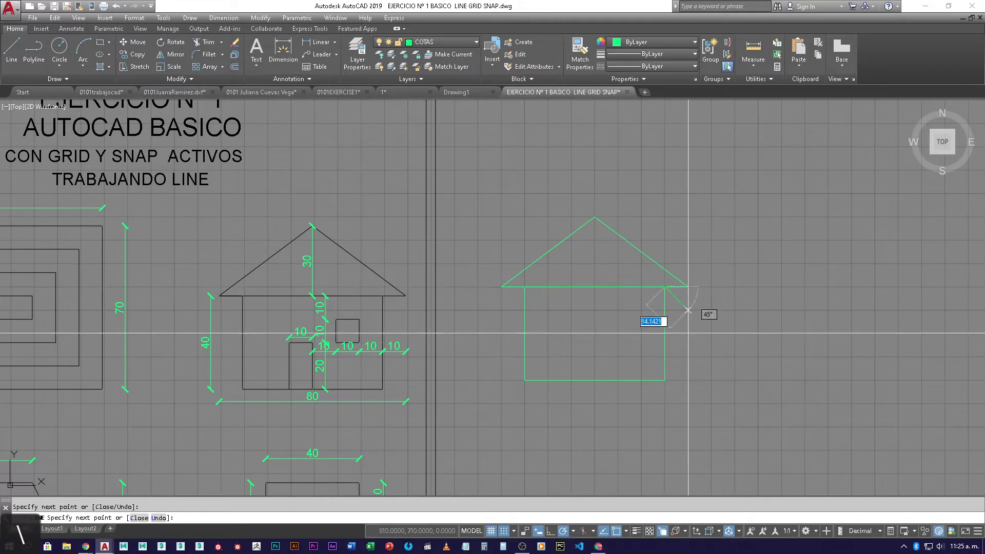
key(Return)
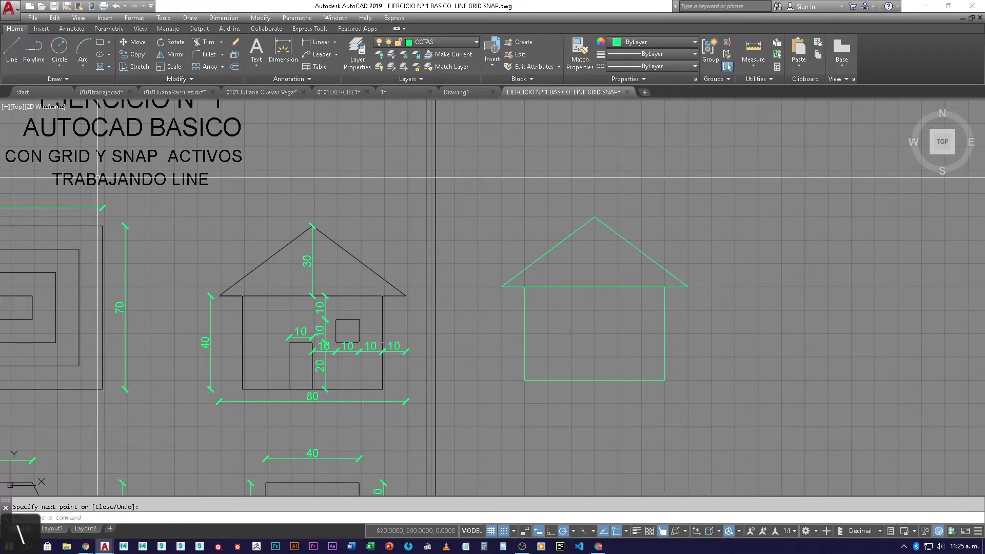
Draw the door with Line, 10 wide and 20 high, with its right side at the midpoint of the house base
click(14, 54)
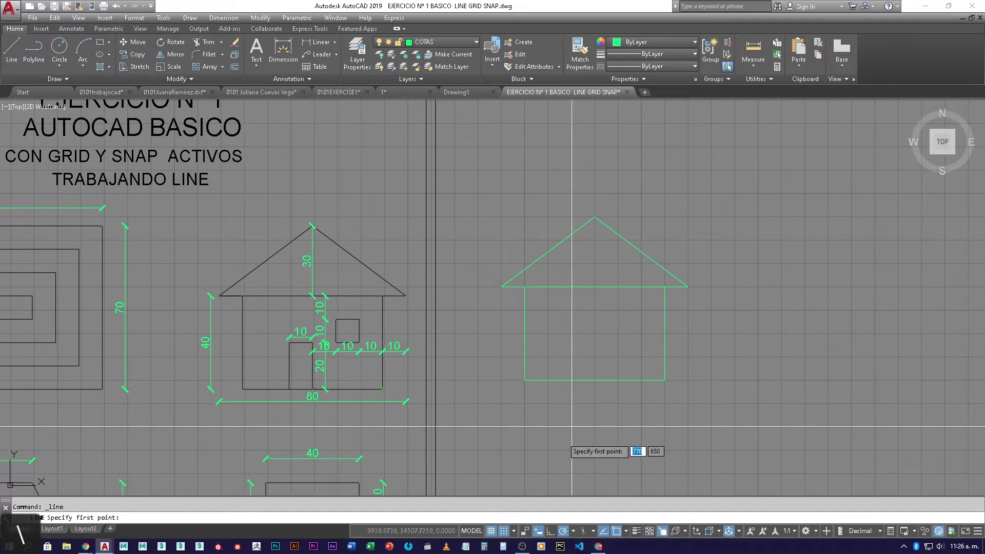
scroll(572, 426, up, 2)
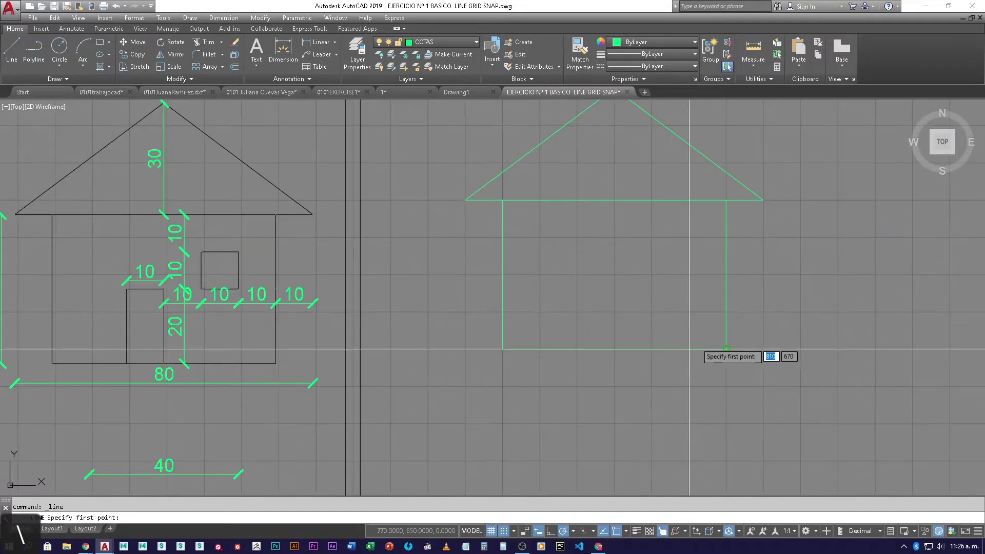
click(614, 349)
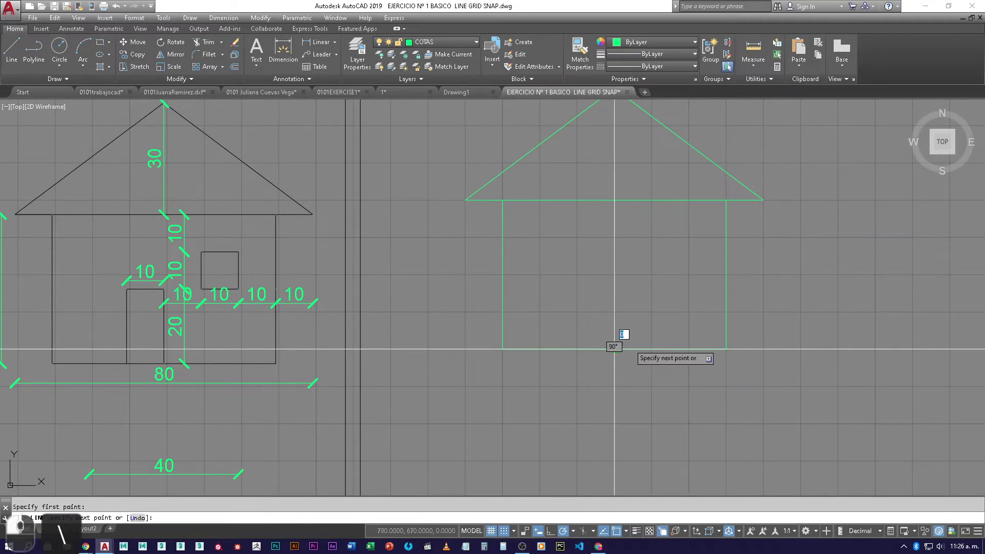
click(613, 275)
click(577, 275)
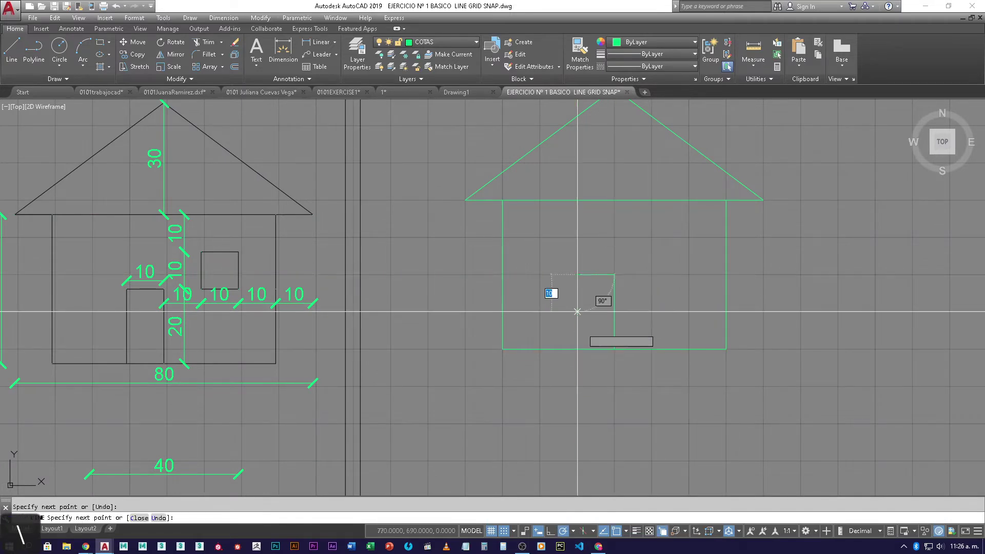
click(577, 348)
key(Return)
Draw a 10 by 10 square window with Line, 10 units right of the door, its lower edge level with the door top
key(Return)
click(651, 237)
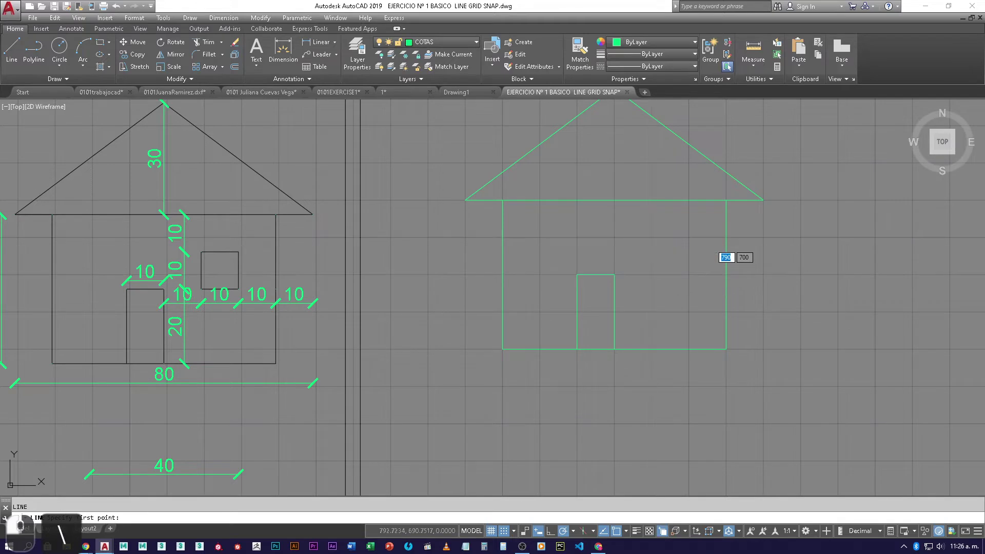
click(651, 274)
click(689, 275)
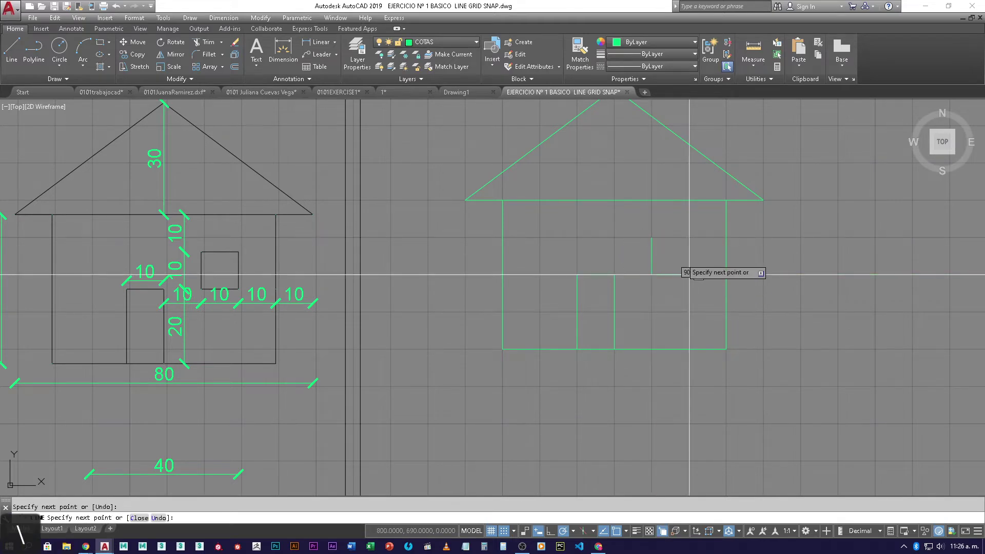
click(689, 238)
click(652, 237)
key(Return)
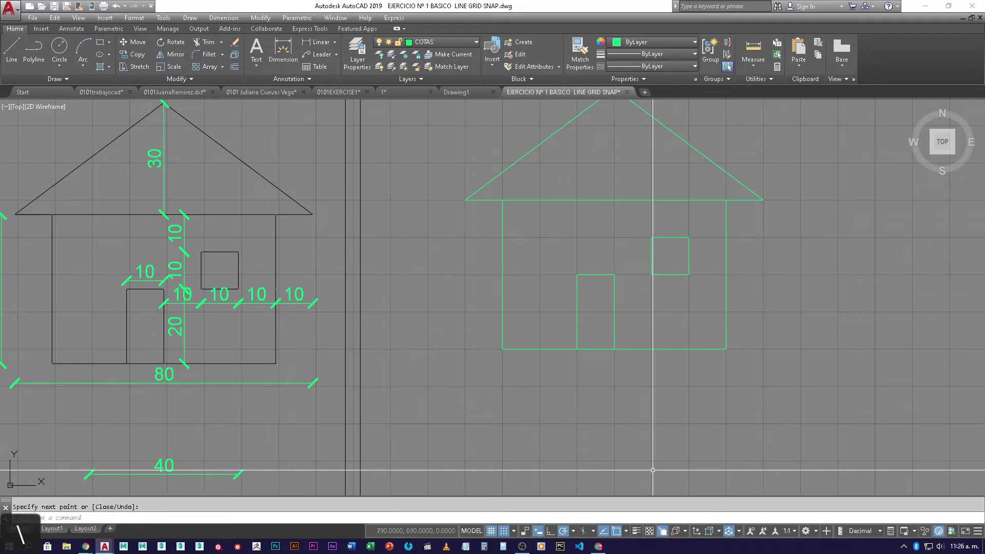
Draw a closed rectangle 100 wide and 70 high with Line in the empty area left of the exercise sheet
mouse_move(98, 330)
middle_down()
mouse_move(781, 330)
mouse_move(943, 398)
middle_up()
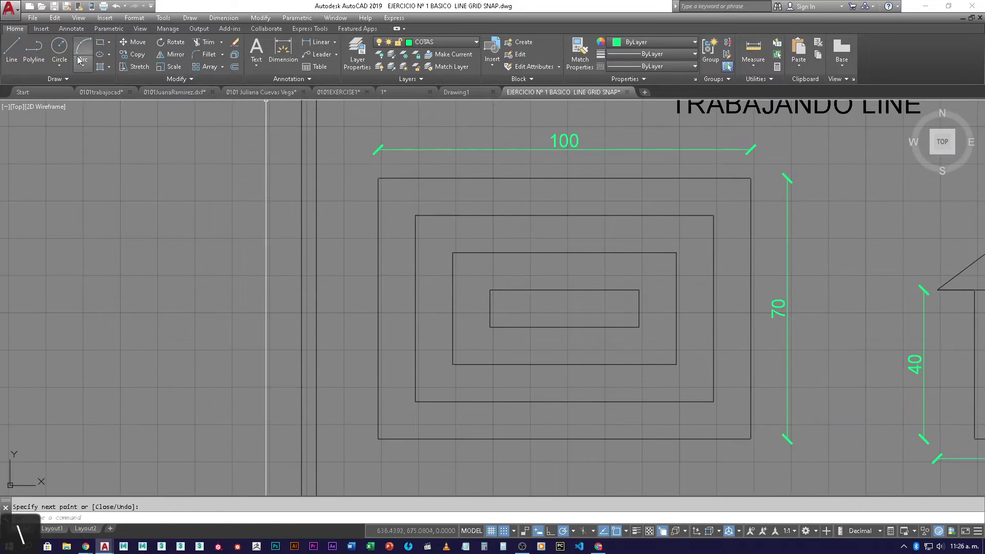
click(11, 49)
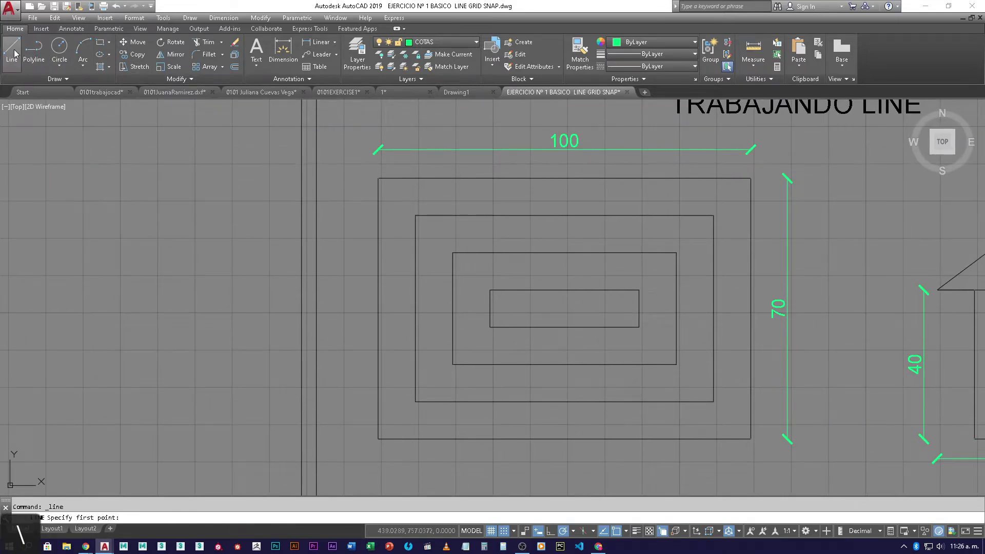
middle_drag(195, 238, 275, 251)
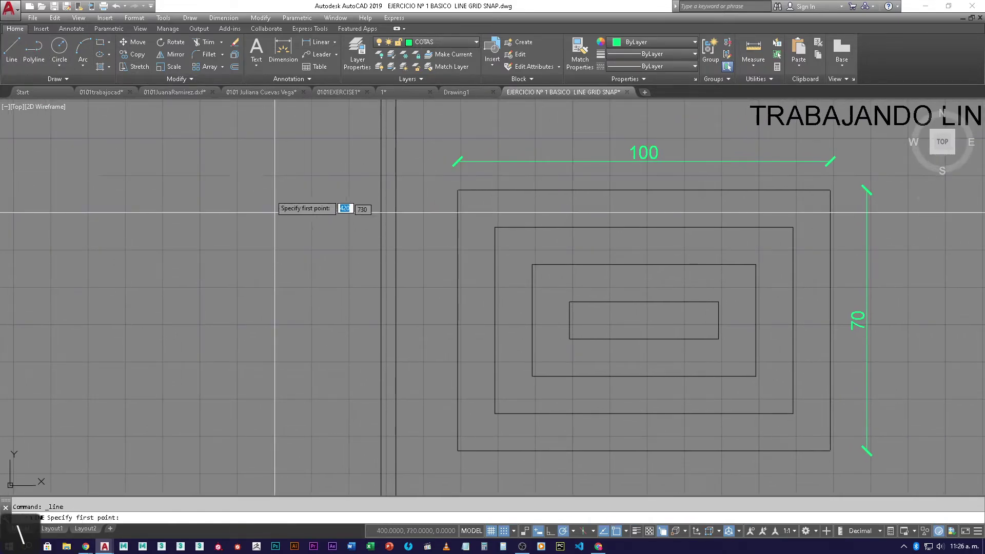
click(274, 175)
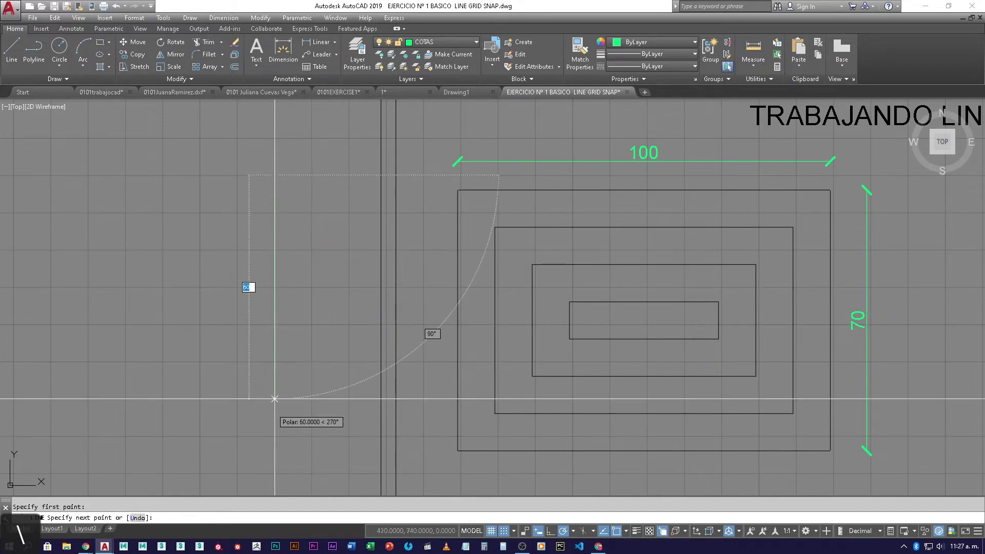
click(274, 436)
scroll(199, 436, down, 2)
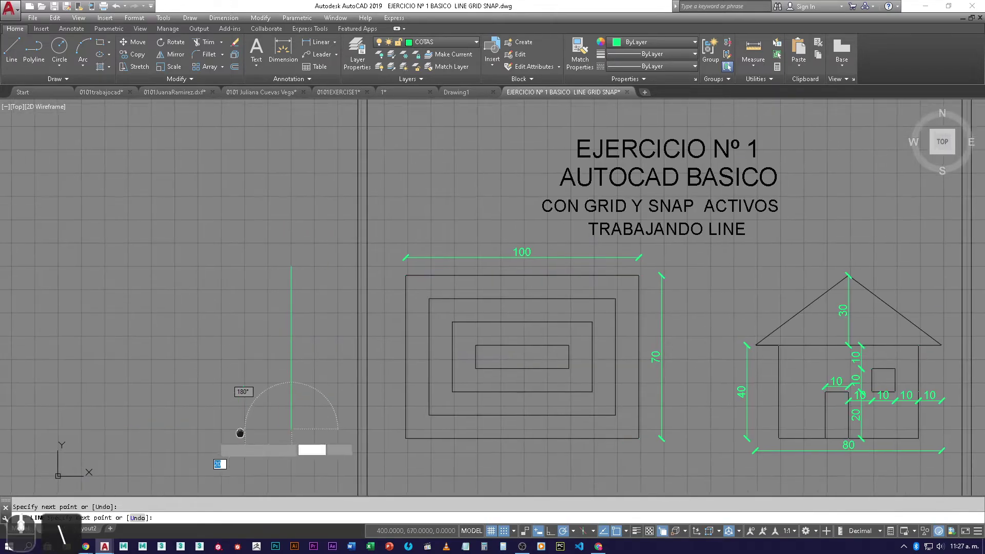
scroll(323, 406, up, 1)
scroll(329, 404, down, 1)
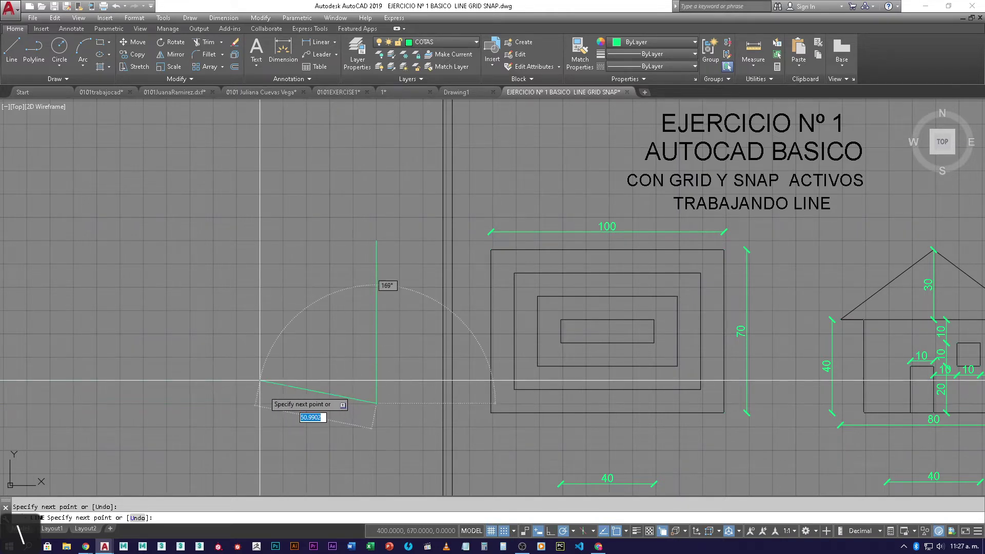
click(144, 403)
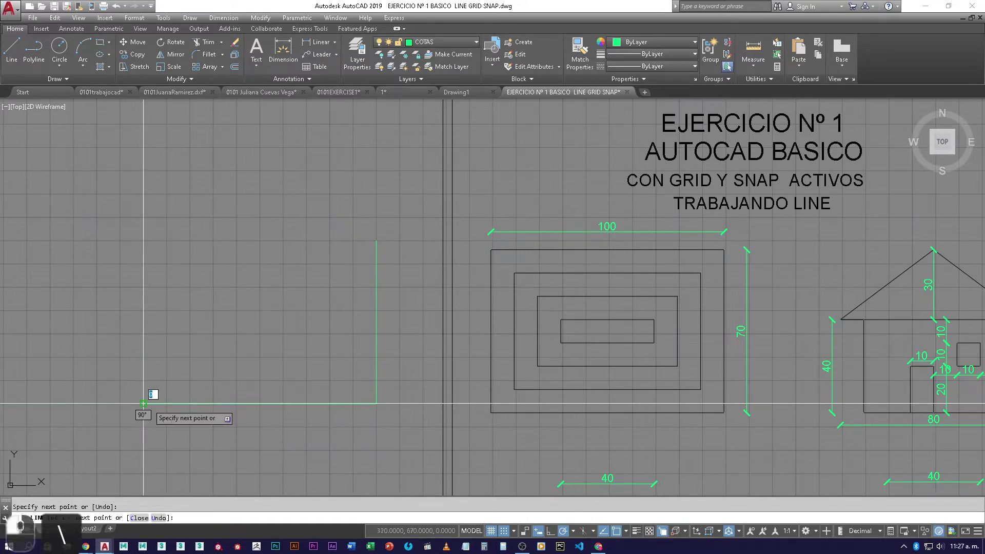
click(144, 240)
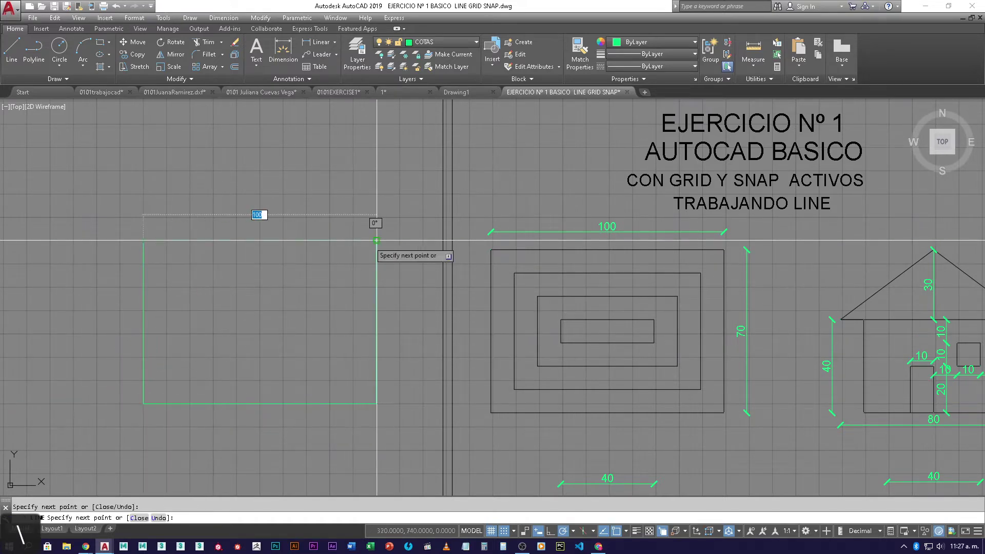
click(377, 240)
key(Return)
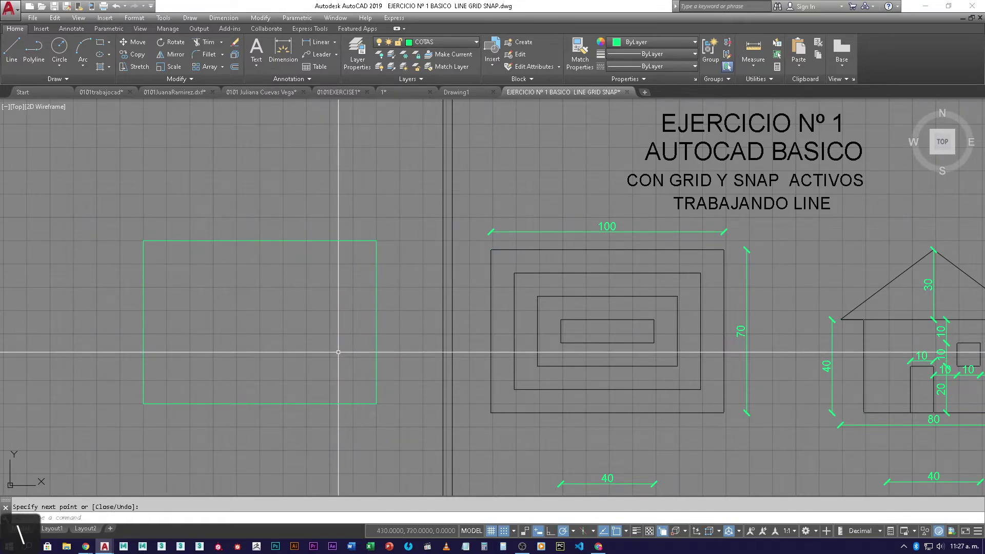
Draw a second closed rectangle with Line, 80 by 50, inset 10 units inside the 100 by 70 rectangle
key(Return)
key(Return)
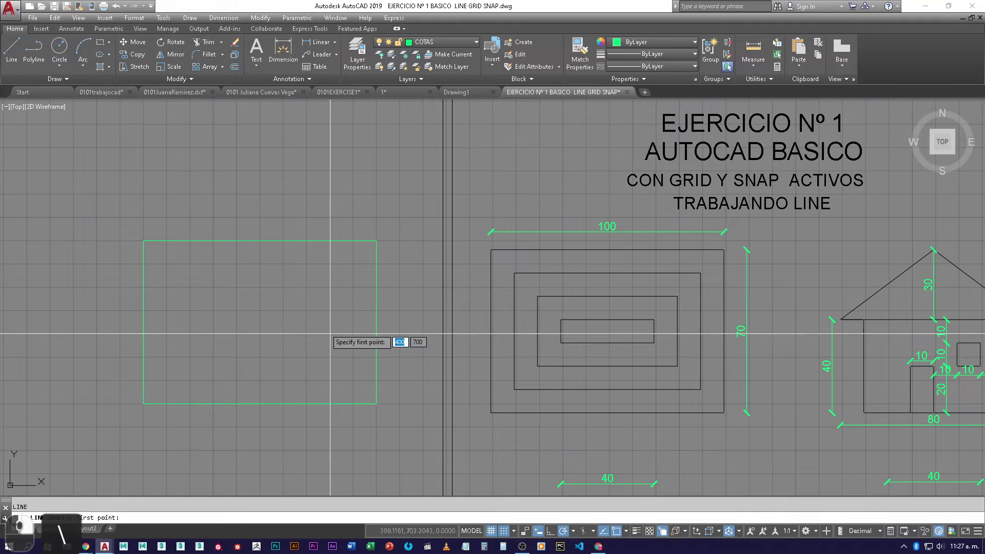
click(353, 264)
click(166, 264)
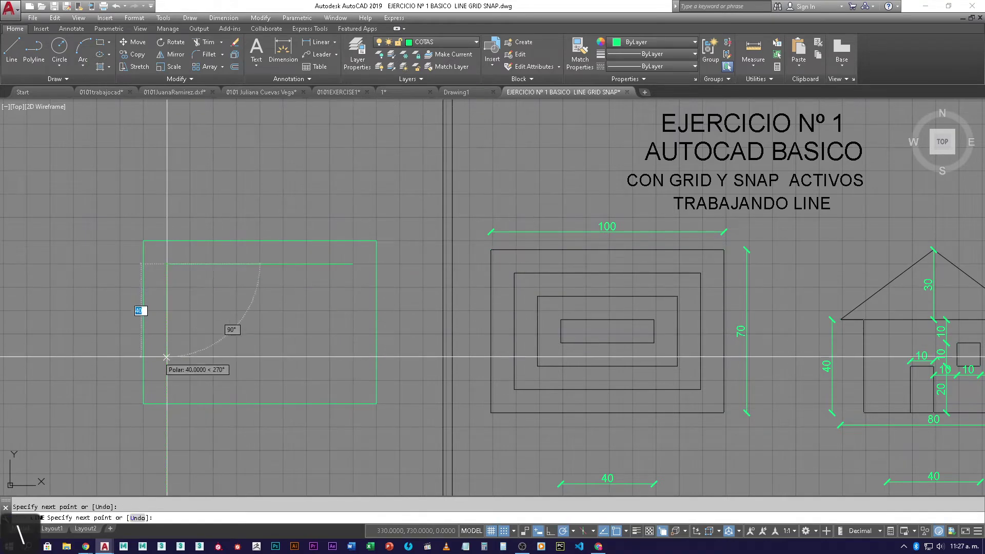
click(166, 380)
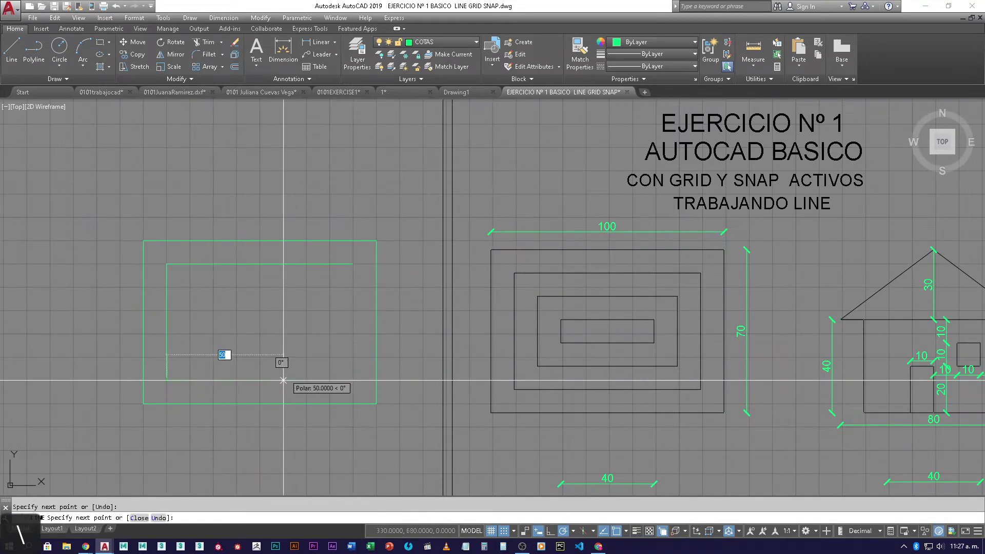
click(353, 380)
click(353, 263)
key(Return)
Draw a third closed rectangle with Line, 60 by 30, inset 10 units inside the 80 by 50 rectangle
key(Return)
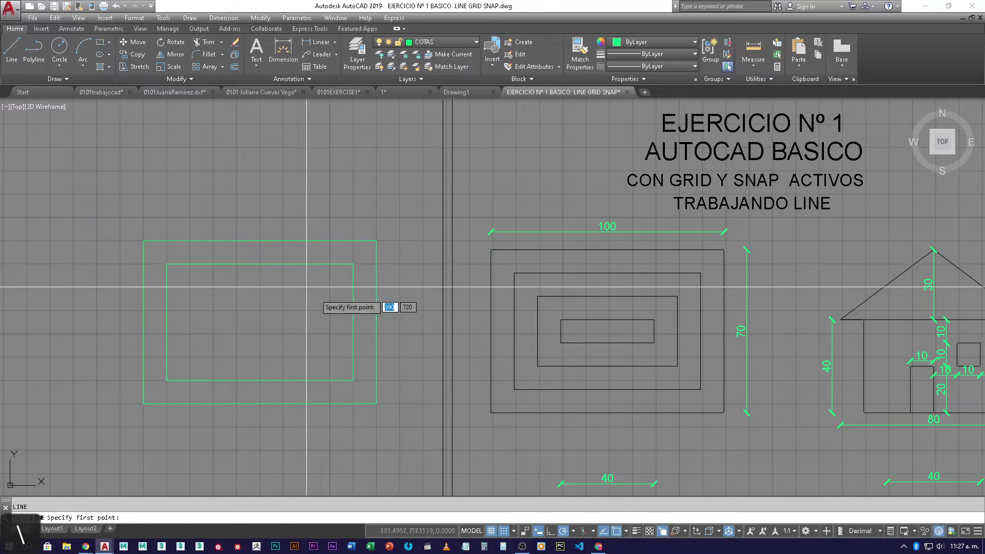
click(329, 286)
click(190, 287)
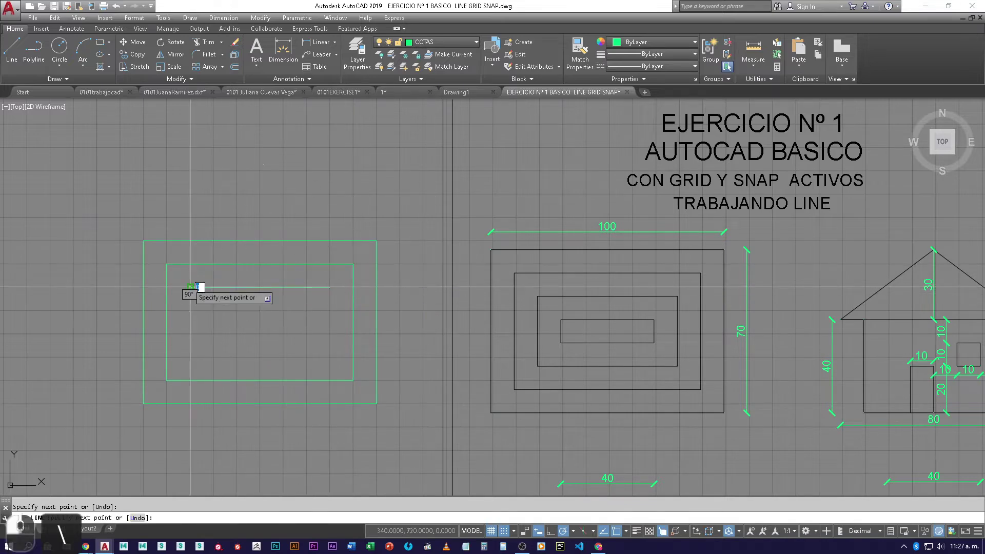
click(190, 357)
click(330, 357)
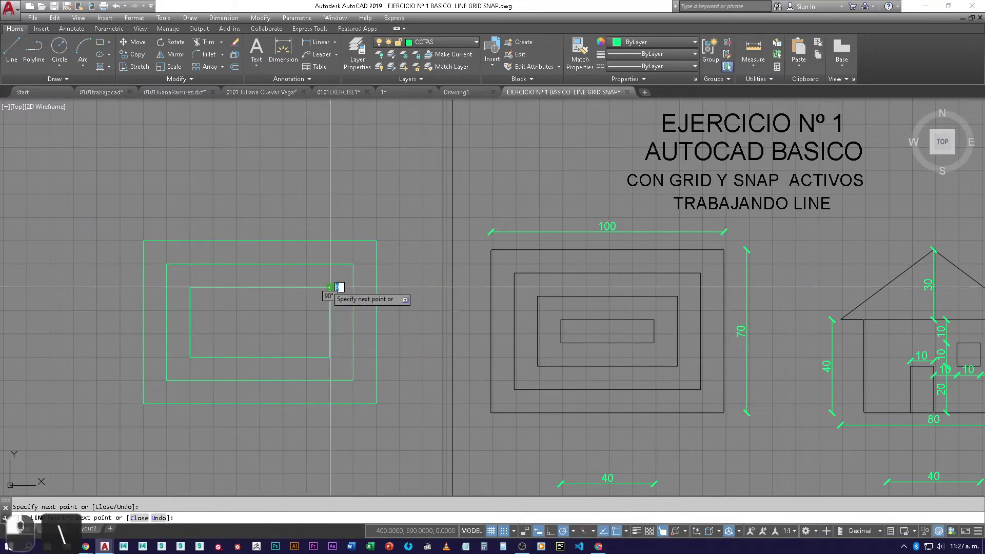
click(330, 287)
key(Return)
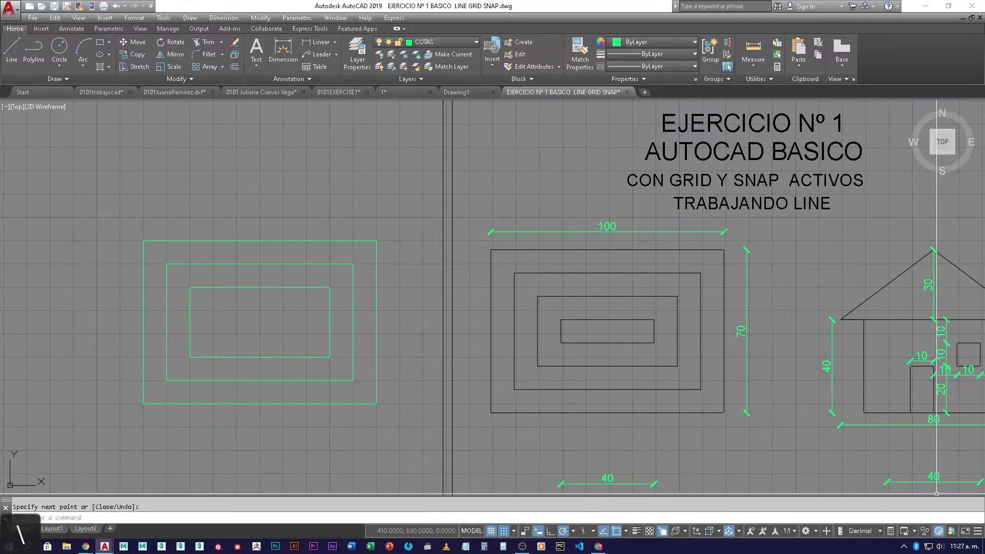
click(976, 535)
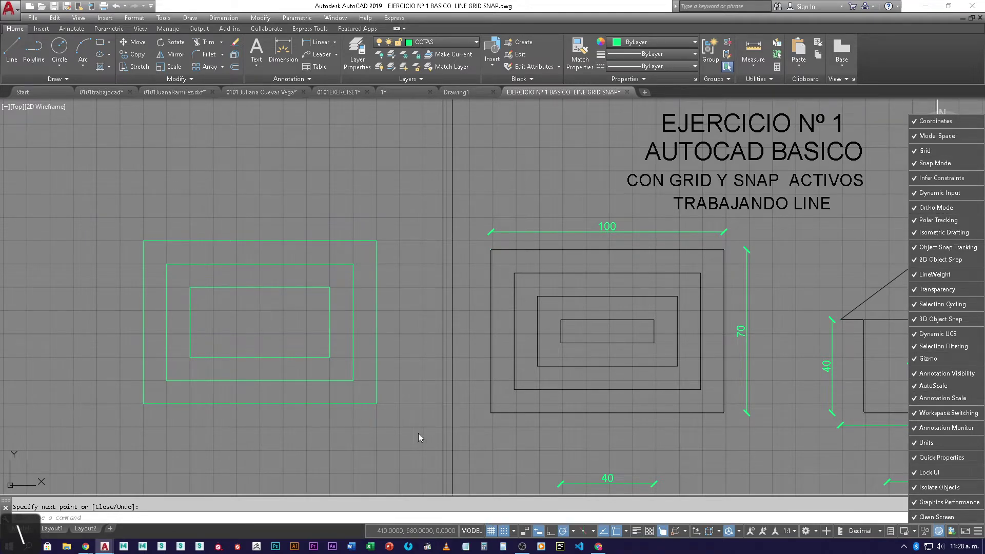
key(Escape)
Draw the innermost rectangle with Line, 40 by 10, inset 10 units inside the 60 by 30 rectangle, and close it
click(12, 50)
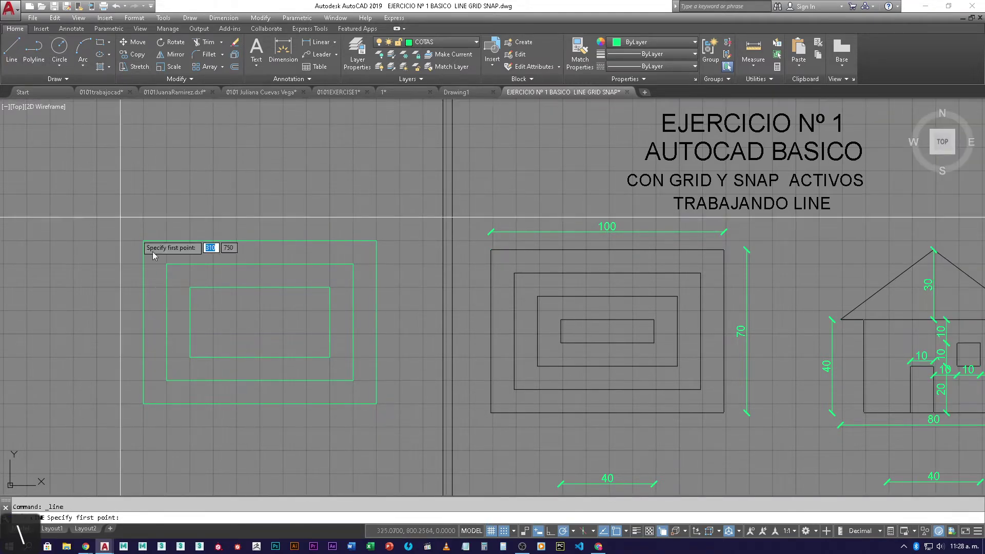
click(236, 334)
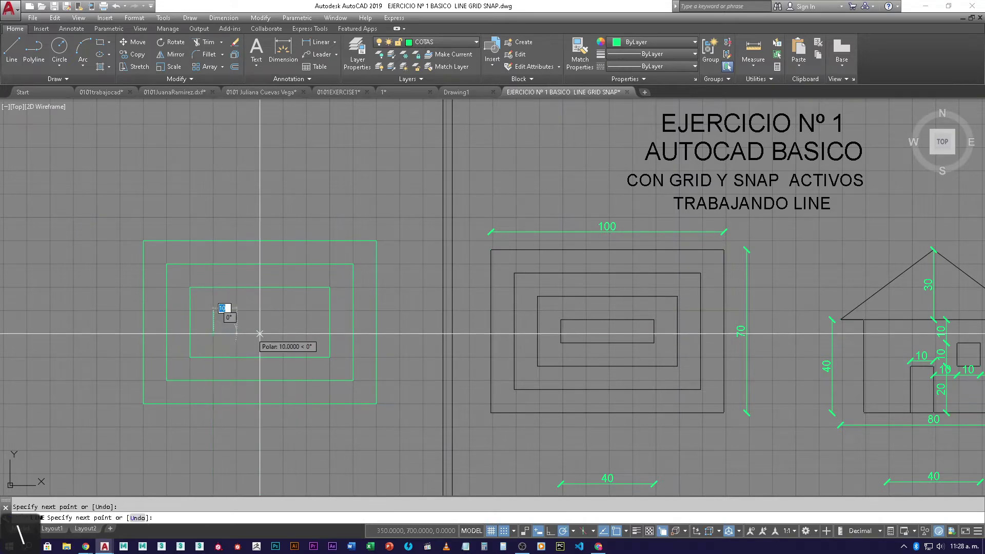
click(306, 334)
click(307, 310)
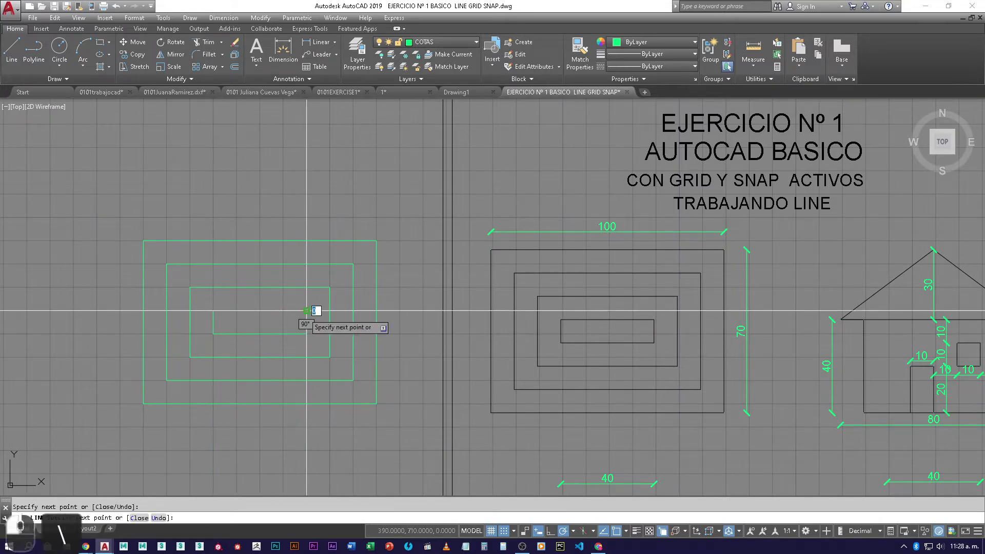
click(213, 310)
text(c)
key(Return)
Start the letter A with Line below the nested rectangles, drawing a 20-unit horizontal foot for its left leg
middle_drag(318, 448, 313, 229)
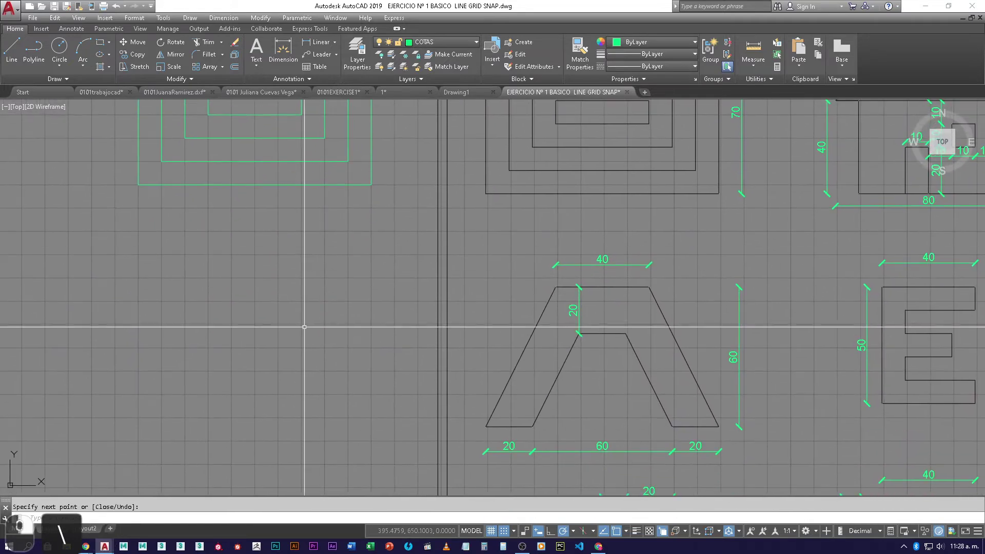
click(11, 49)
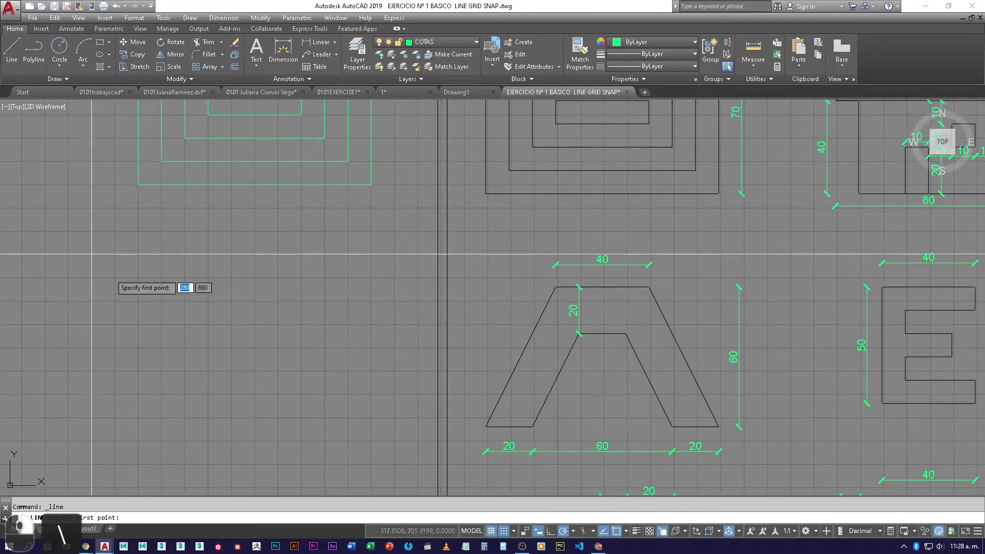
click(138, 440)
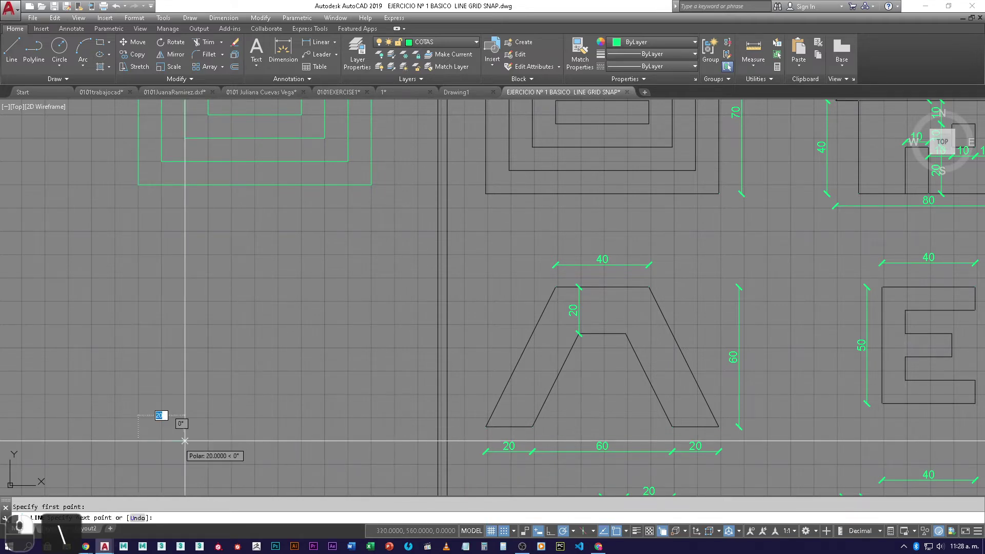
click(184, 440)
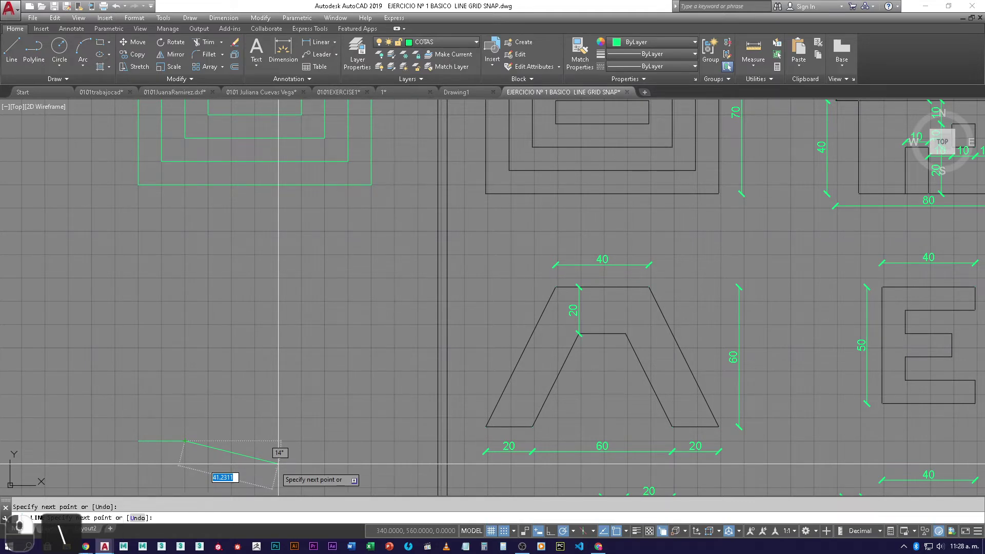
Annotate the reference A's inner left slope on screen with its 20 horizontal and 40 vertical offsets, and clear the marks
drag(536, 423, 579, 333)
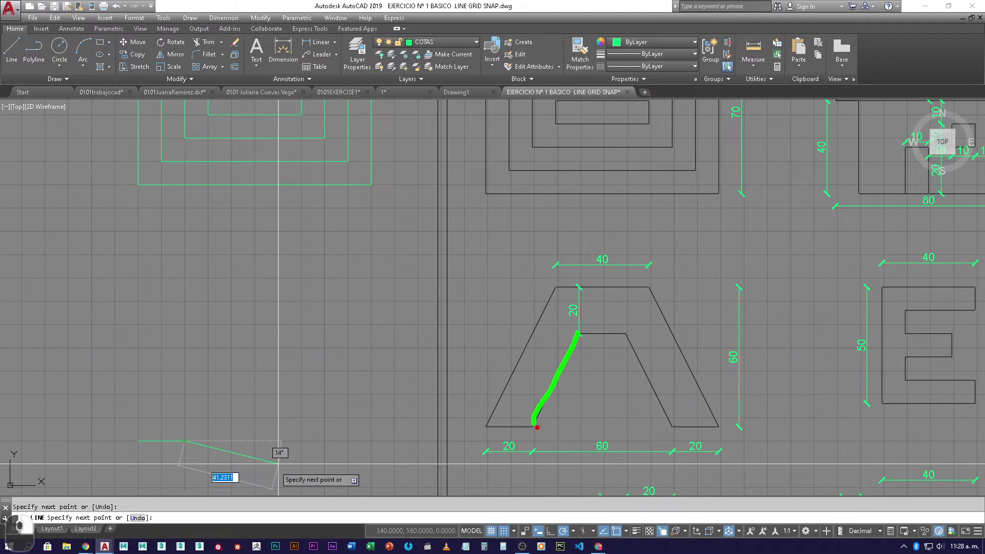
mouse_move(534, 426)
mouse_down()
mouse_move(553, 434)
mouse_move(567, 426)
mouse_up()
mouse_move(585, 345)
mouse_down()
mouse_move(592, 372)
mouse_move(580, 412)
mouse_up()
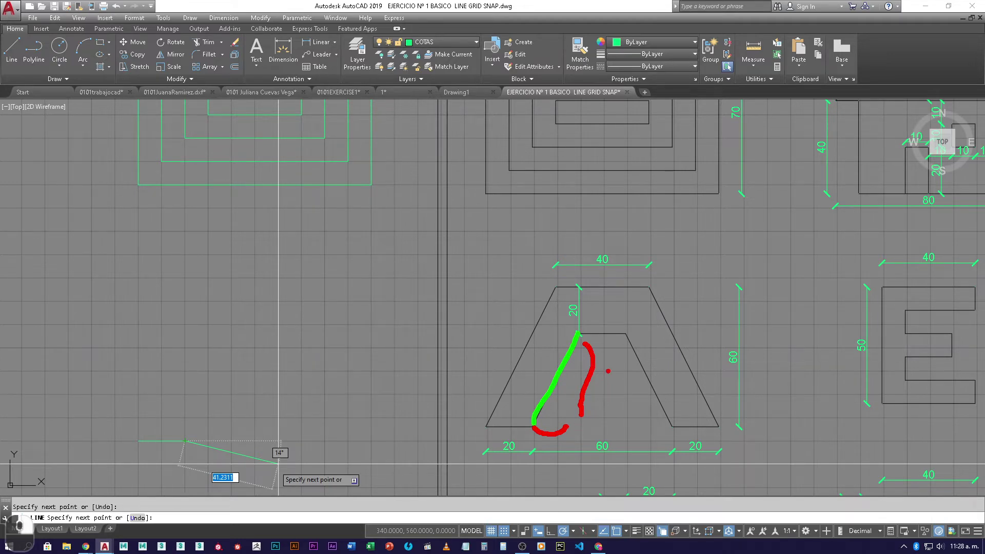
mouse_move(607, 366)
mouse_down()
mouse_move(614, 385)
mouse_move(622, 364)
mouse_up()
mouse_move(528, 446)
mouse_down()
mouse_move(536, 451)
mouse_move(528, 460)
mouse_move(542, 461)
mouse_move(545, 443)
mouse_move(542, 452)
mouse_up()
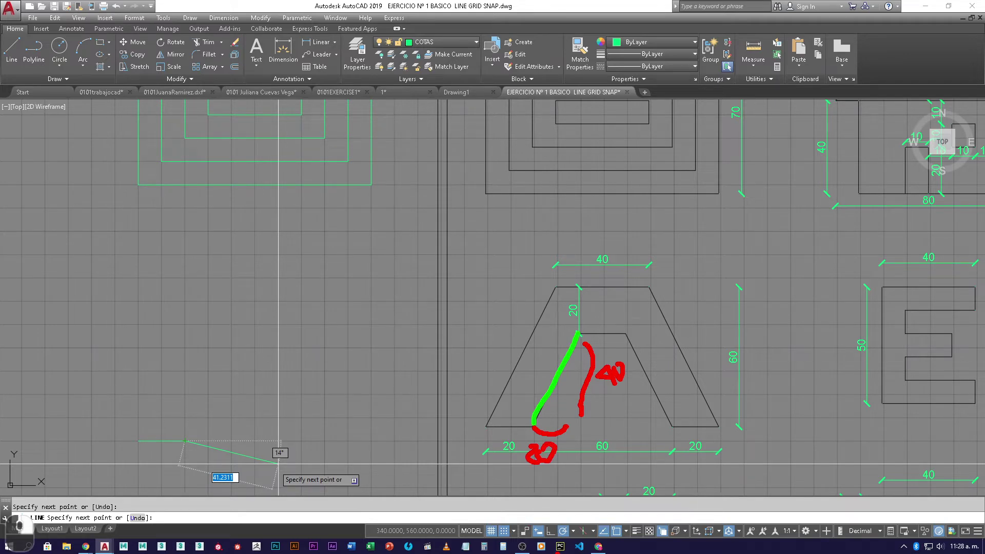
key(Escape)
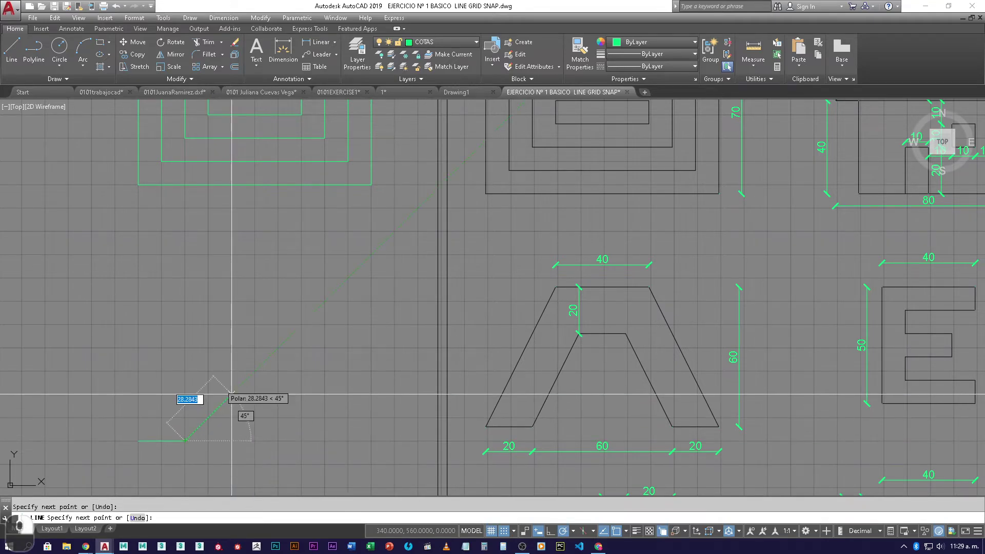
Draw the A's inner outline: a slope 20 across and 40 up, a 20-unit horizontal, and a slope 20 across and 40 down
drag(185, 440, 290, 440)
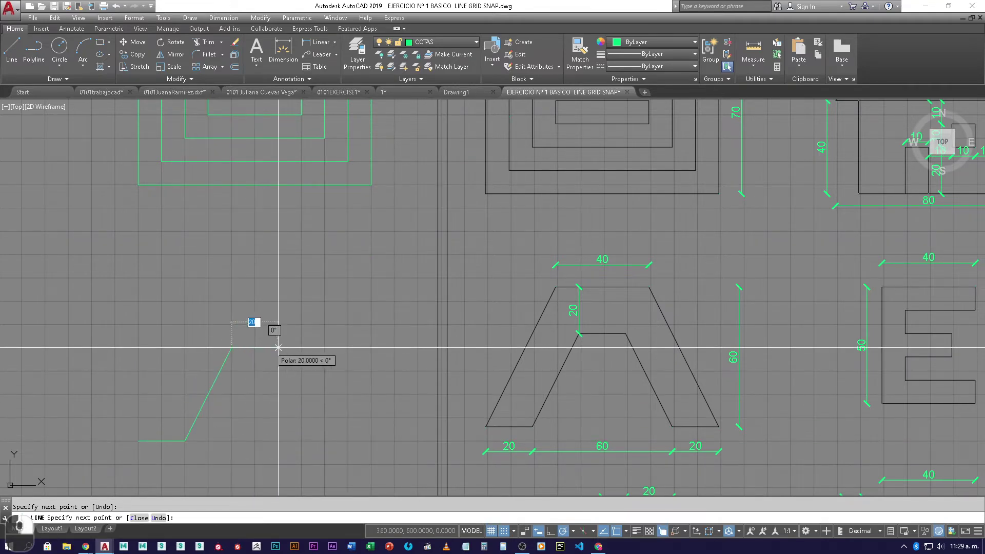
click(231, 348)
click(278, 348)
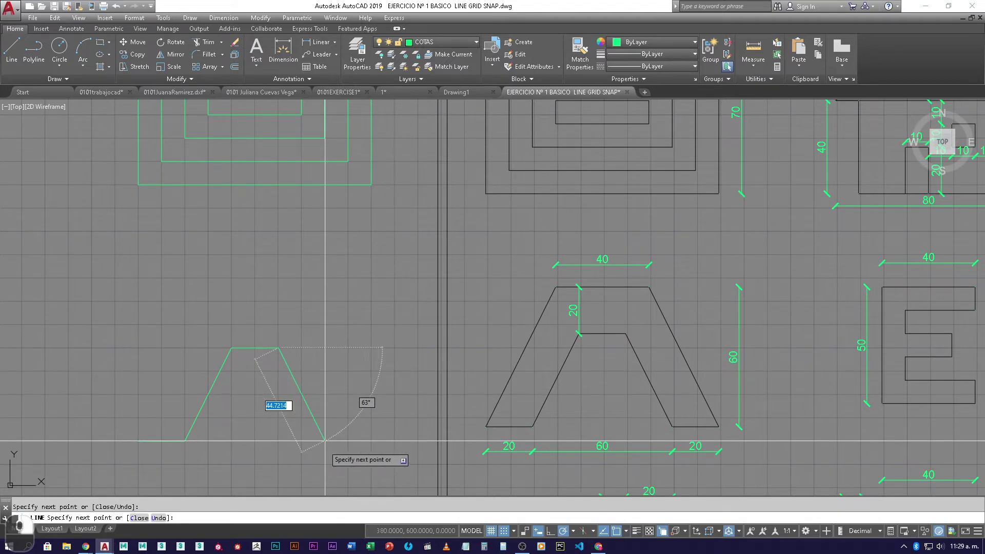
click(325, 441)
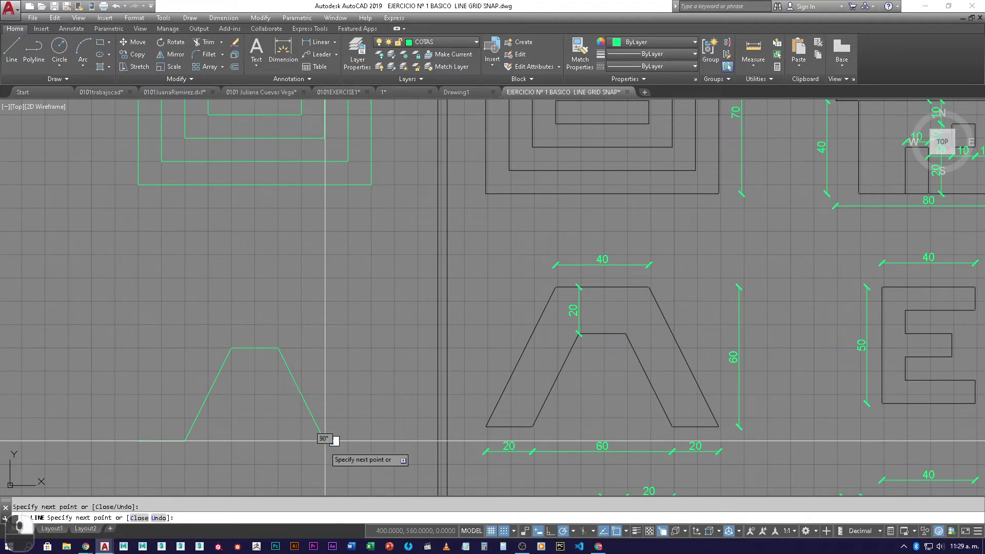
Complete the A's outline with a 20-unit right foot, a slope 30 across and 60 up, a 40-unit top and the closing left slope
click(371, 440)
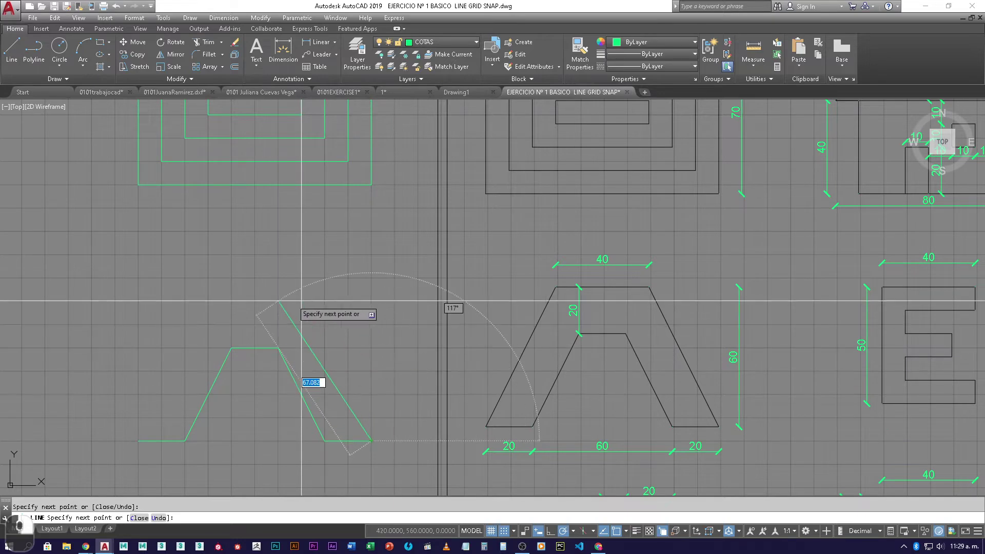
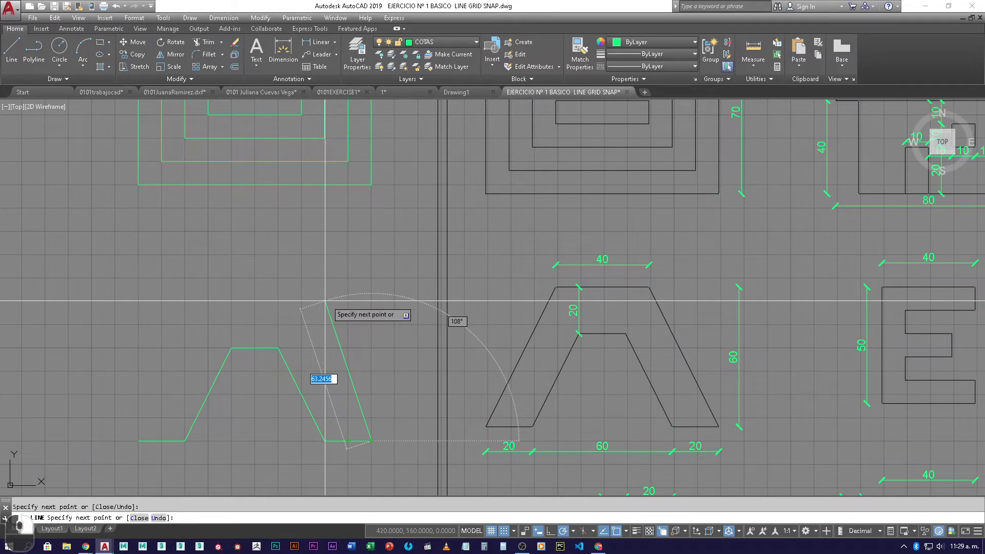
click(302, 301)
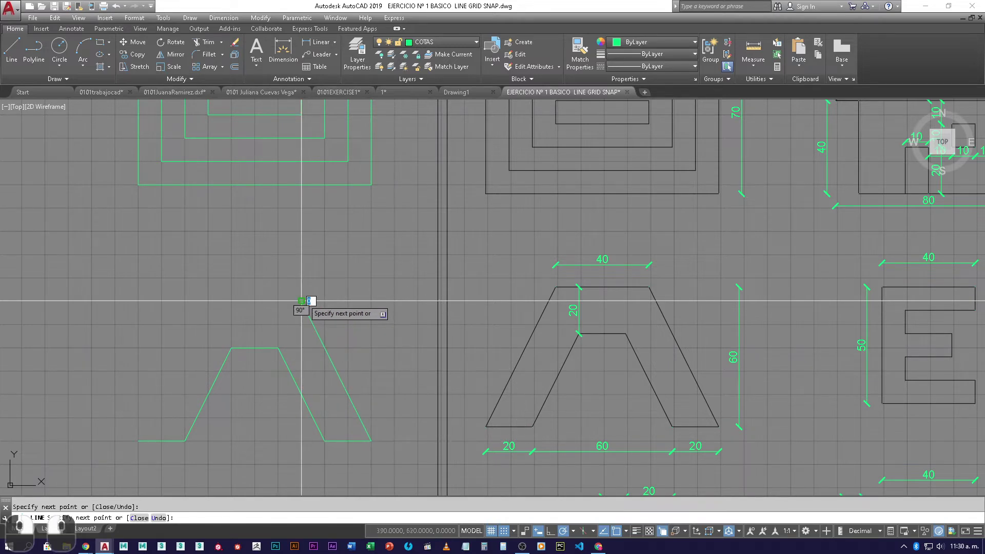
click(231, 301)
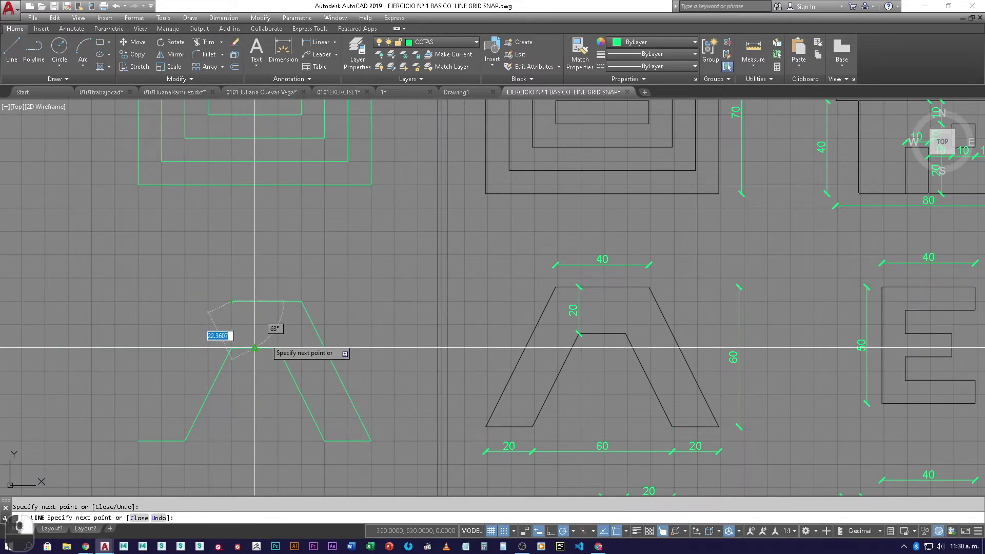
key(ctrl+z)
click(208, 301)
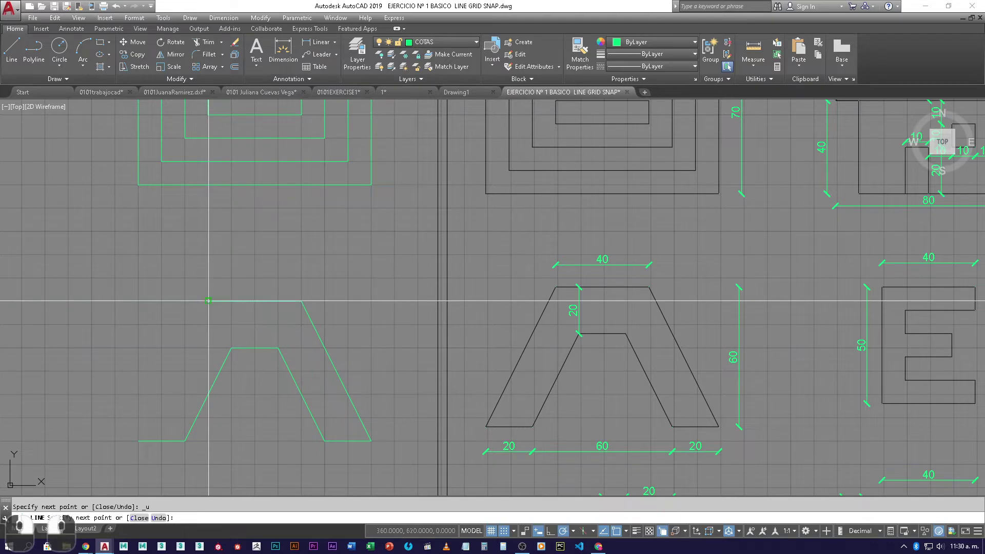
click(138, 440)
key(Return)
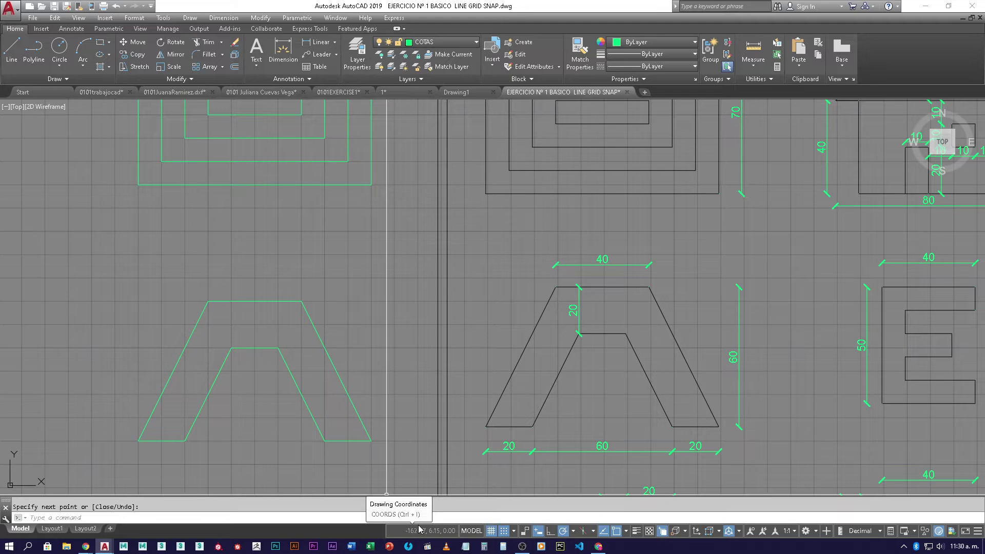
Turn off snap and the grid display for drawing the octagon below the letter A
mouse_move(489, 458)
middle_down()
mouse_move(446, 398)
mouse_move(435, 308)
middle_up()
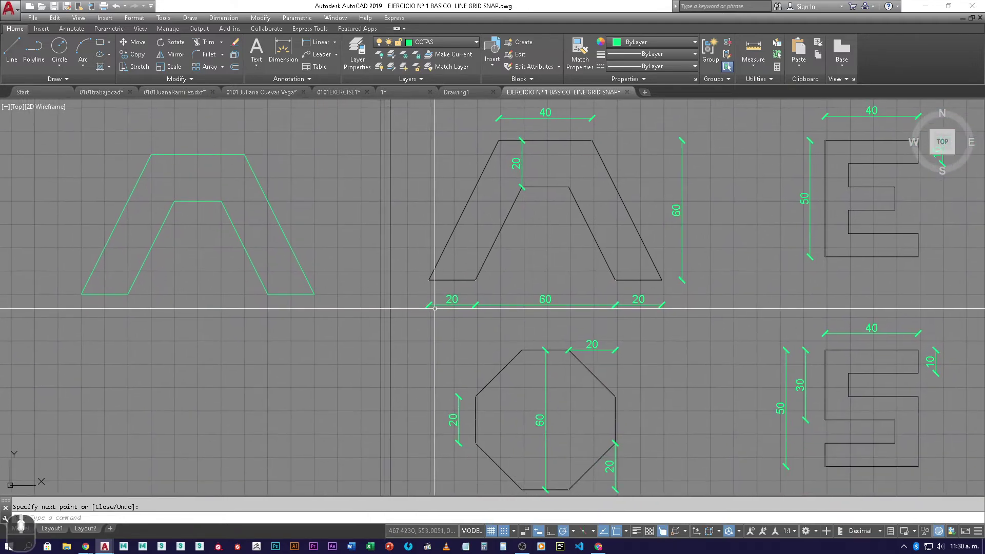
mouse_move(332, 451)
middle_down()
mouse_move(380, 370)
mouse_move(405, 369)
middle_up()
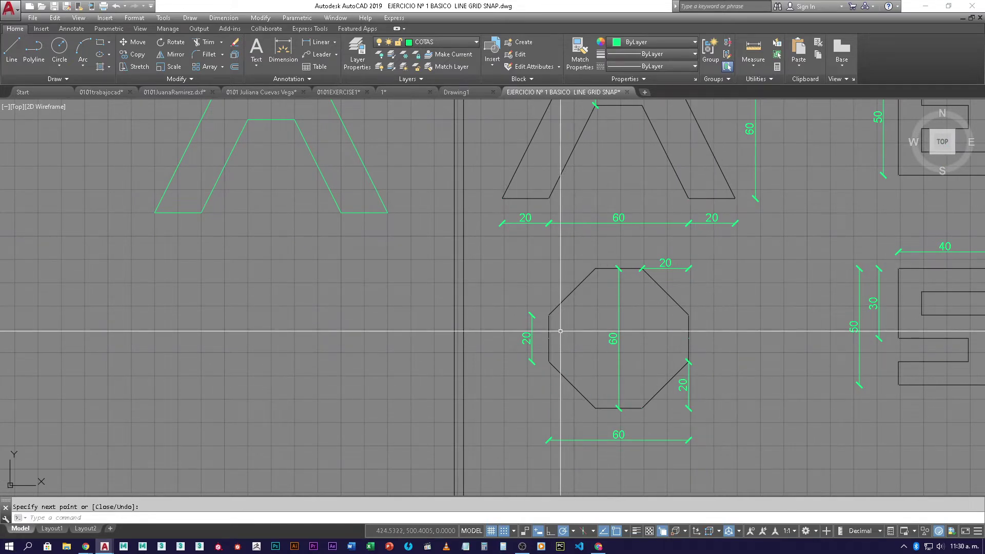
middle_drag(531, 389, 654, 363)
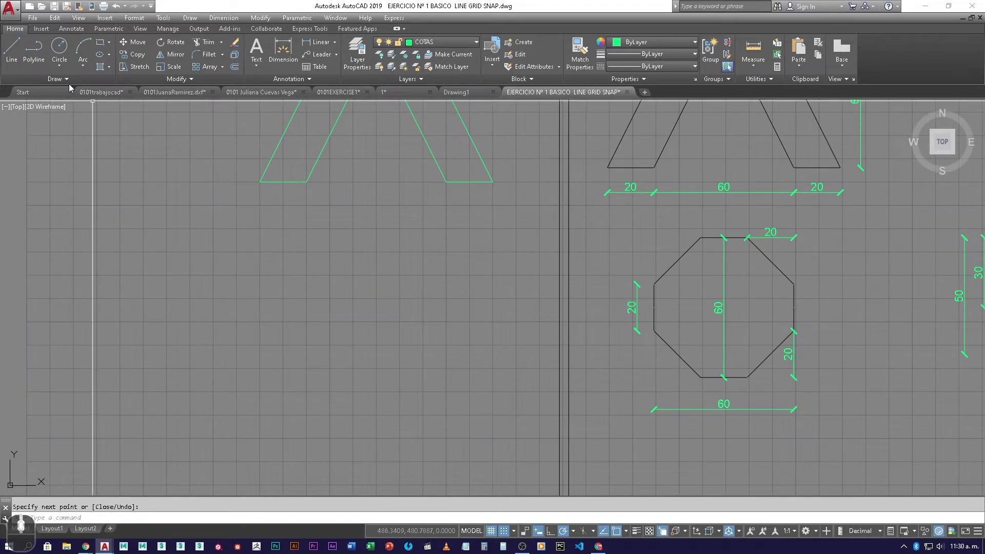
click(525, 531)
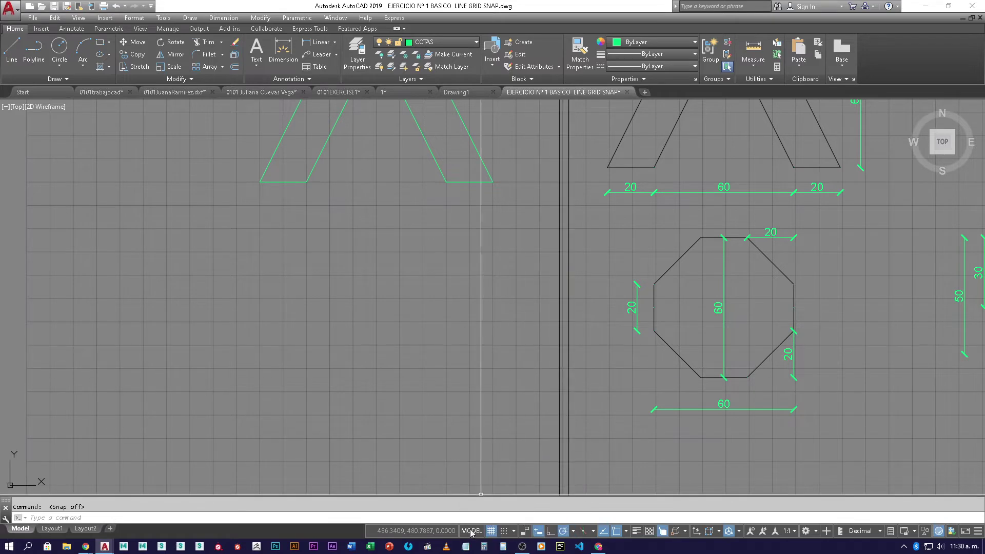
click(491, 531)
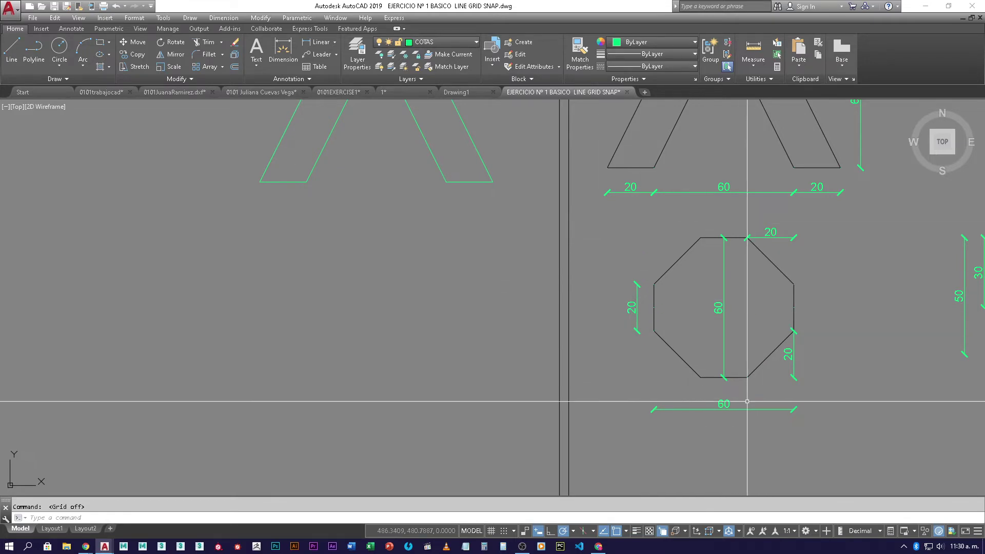
Review the drawn figures against the exercise sheet and examine the dimensioned octagon with the empty area beside it
middle_drag(523, 207, 514, 426)
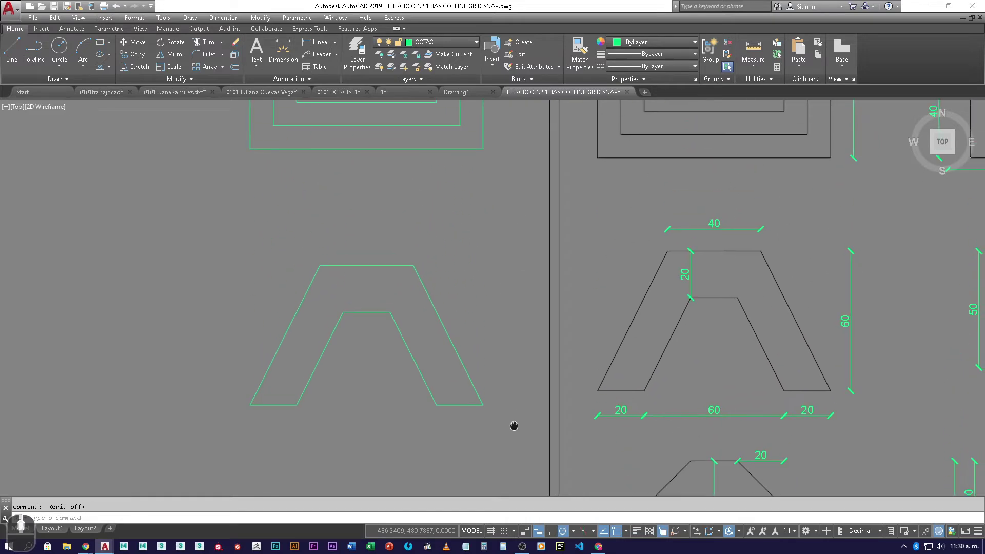
scroll(495, 349, down, 4)
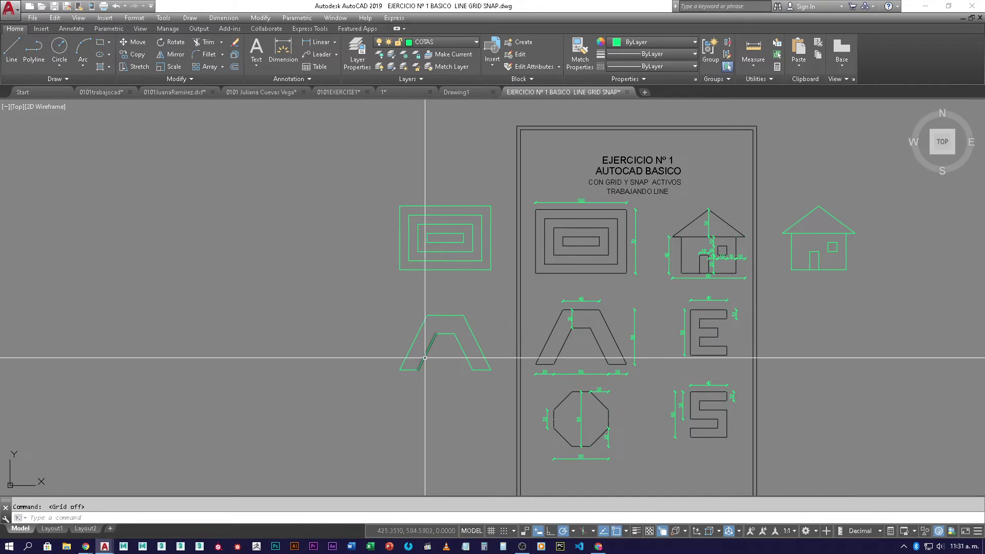
middle_drag(434, 372, 431, 331)
scroll(431, 331, up, 2)
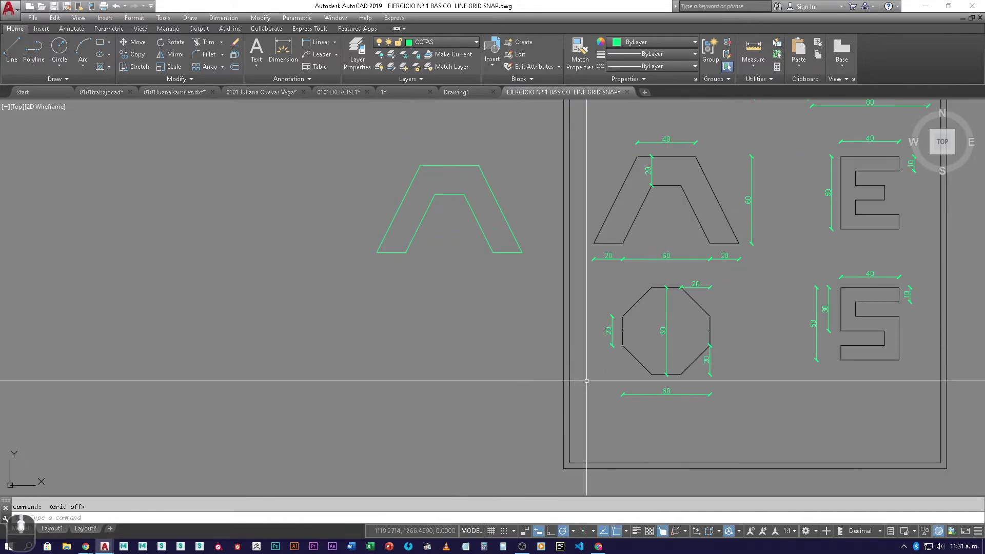
scroll(479, 362, up, 4)
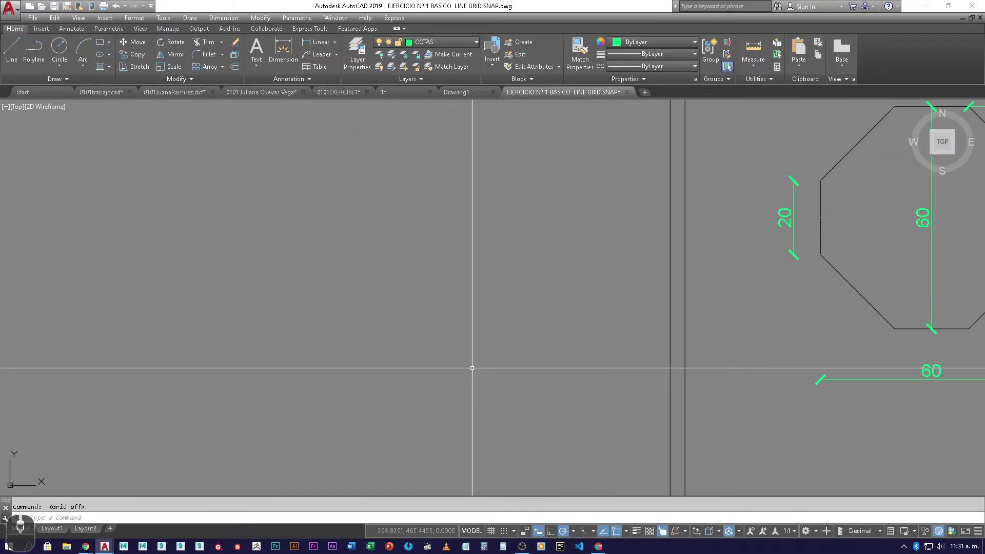
middle_drag(473, 363, 382, 423)
scroll(323, 440, down, 2)
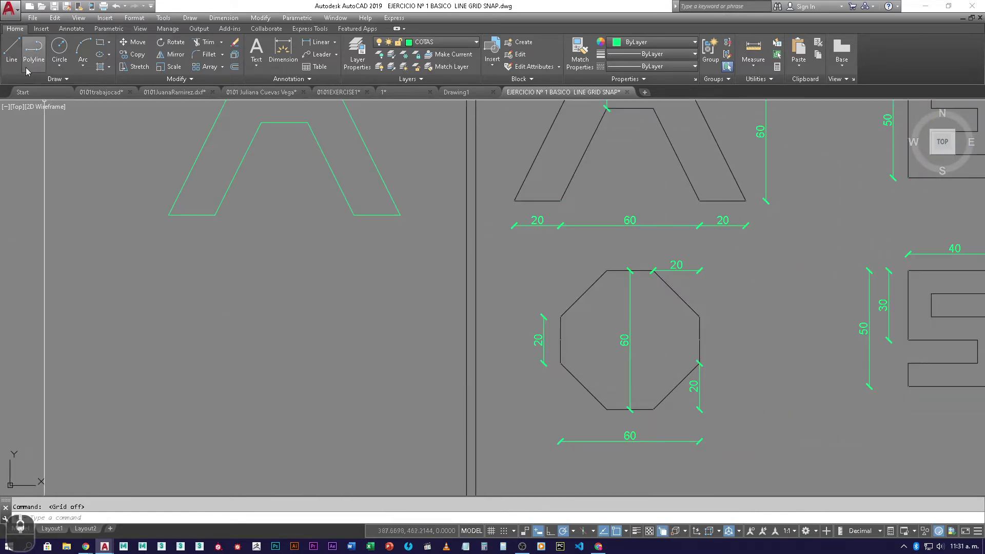
click(11, 50)
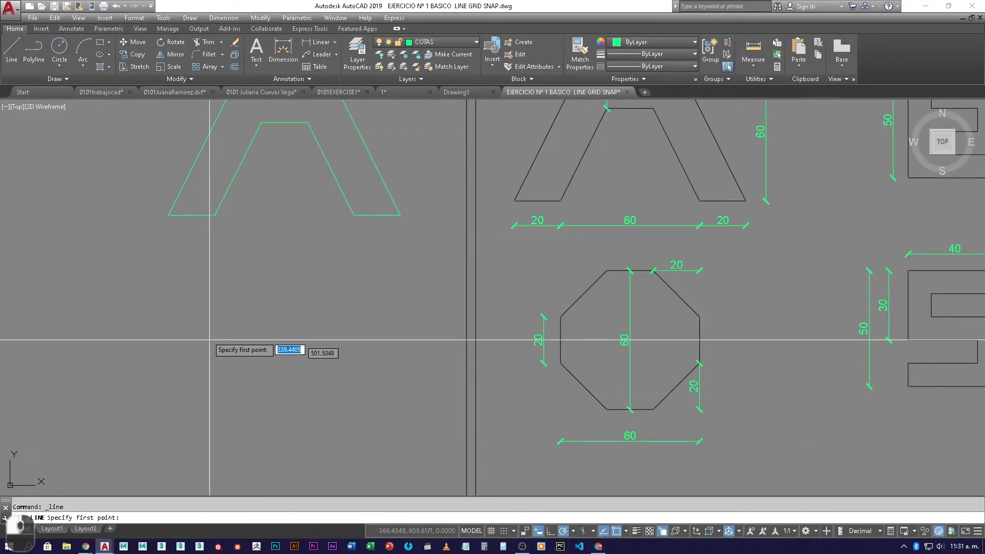
click(111, 388)
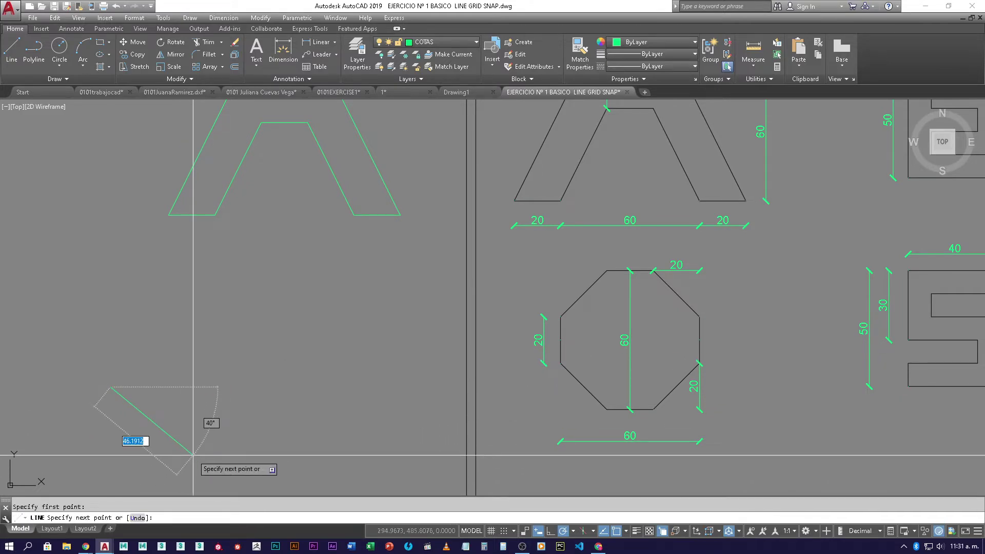
key(ctrl)
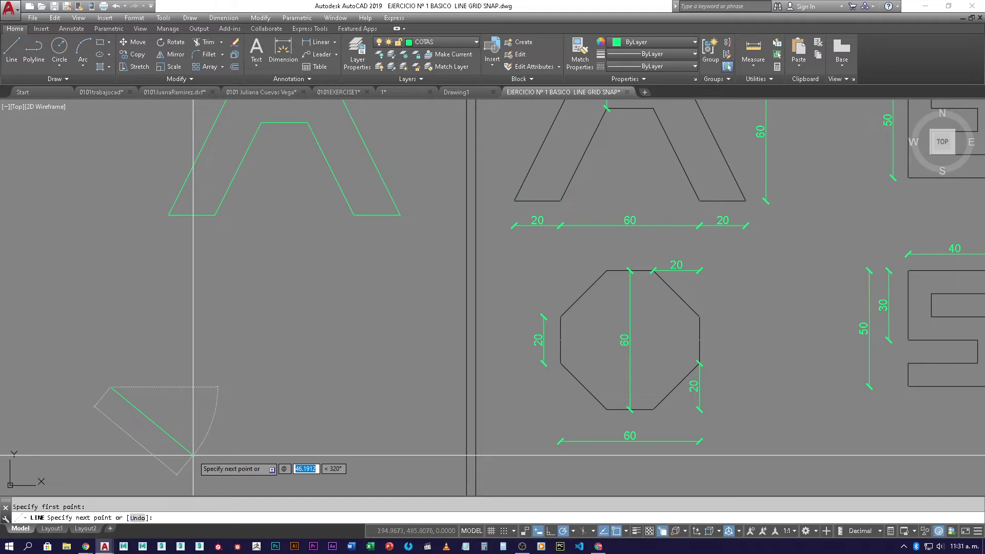
key(Return)
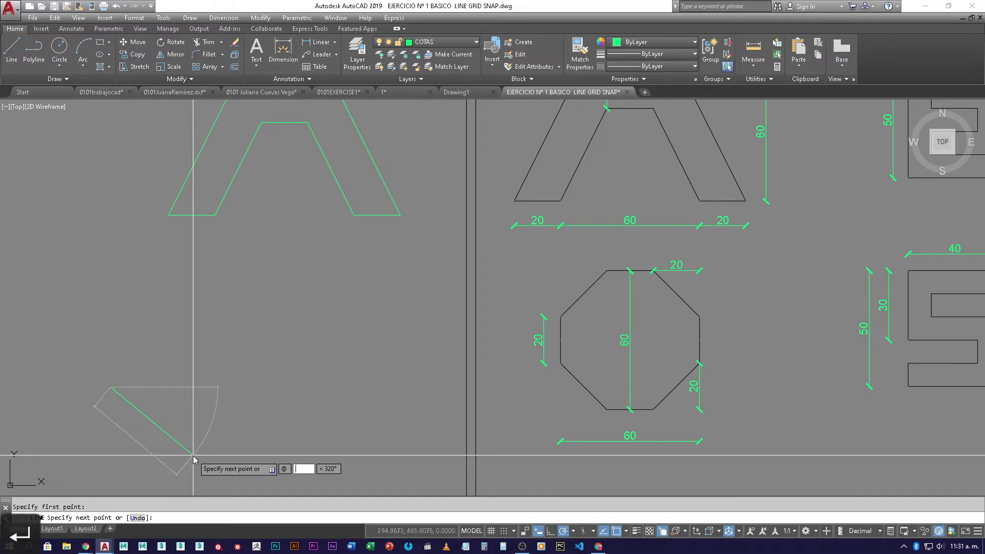
key(Escape)
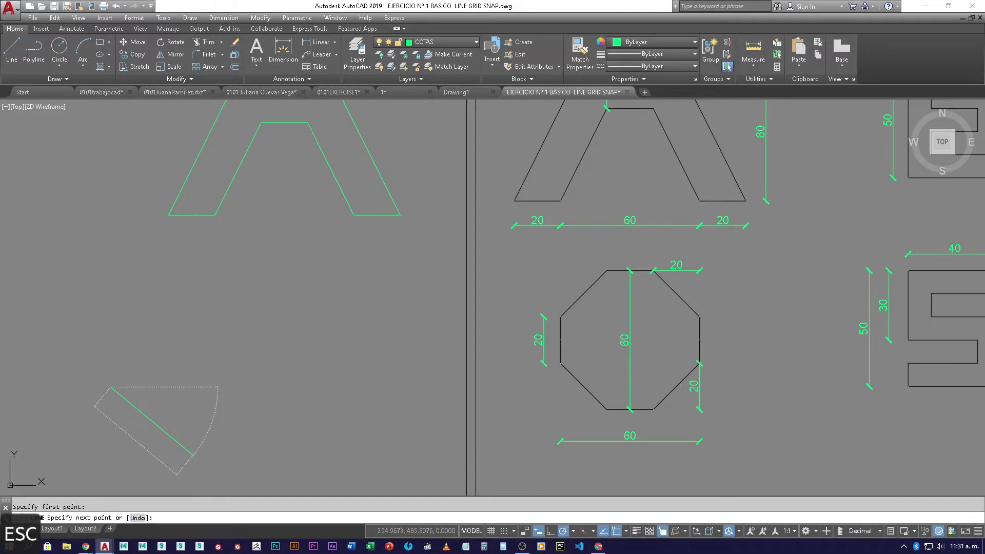
text(l)
key(space)
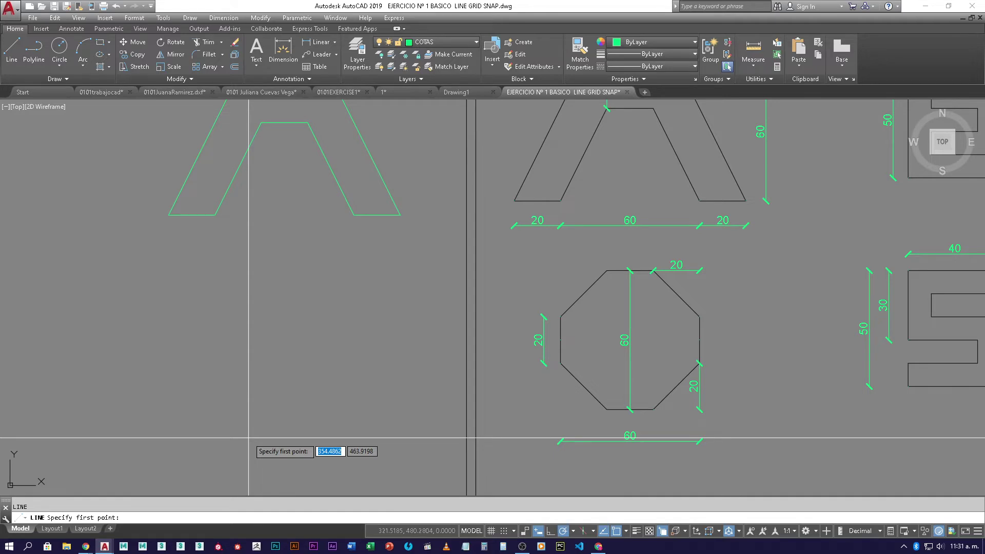
key(Escape)
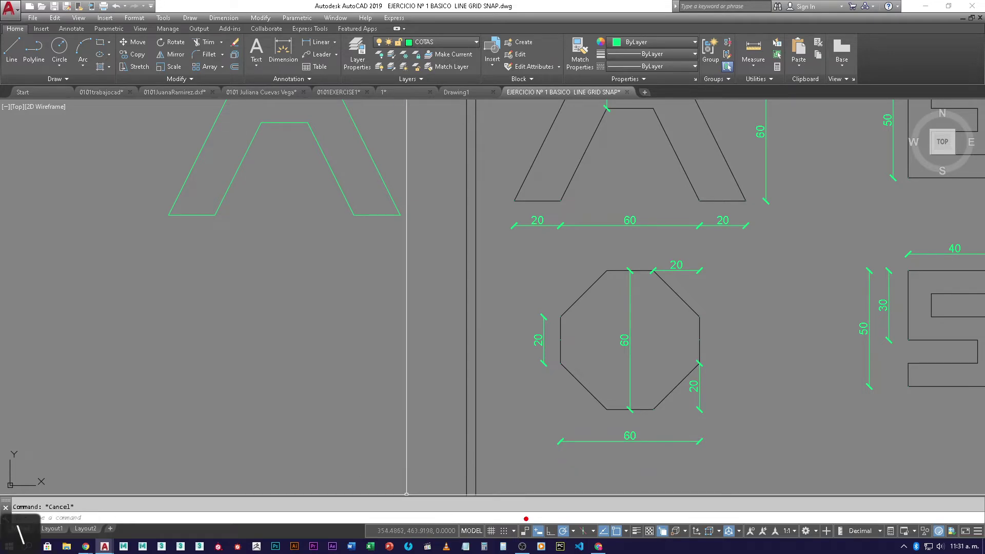
Mark the Dynamic Input toggle on screen with a box and the note F12, and clear the marks
click(537, 530)
mouse_move(565, 494)
mouse_down()
mouse_move(557, 521)
mouse_move(566, 495)
mouse_up()
mouse_move(551, 511)
mouse_down()
mouse_move(583, 520)
mouse_move(598, 494)
mouse_move(589, 522)
mouse_move(615, 523)
mouse_up()
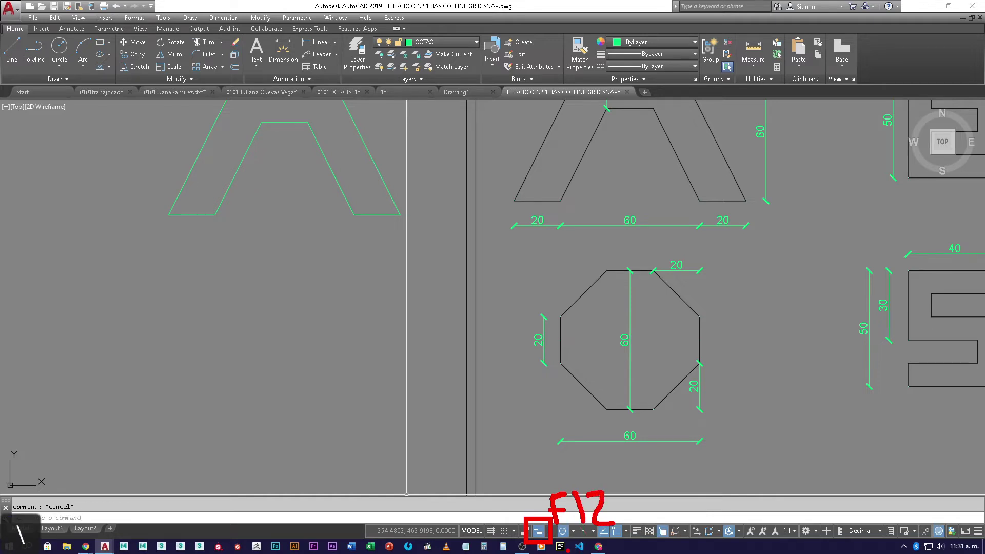
key(Escape)
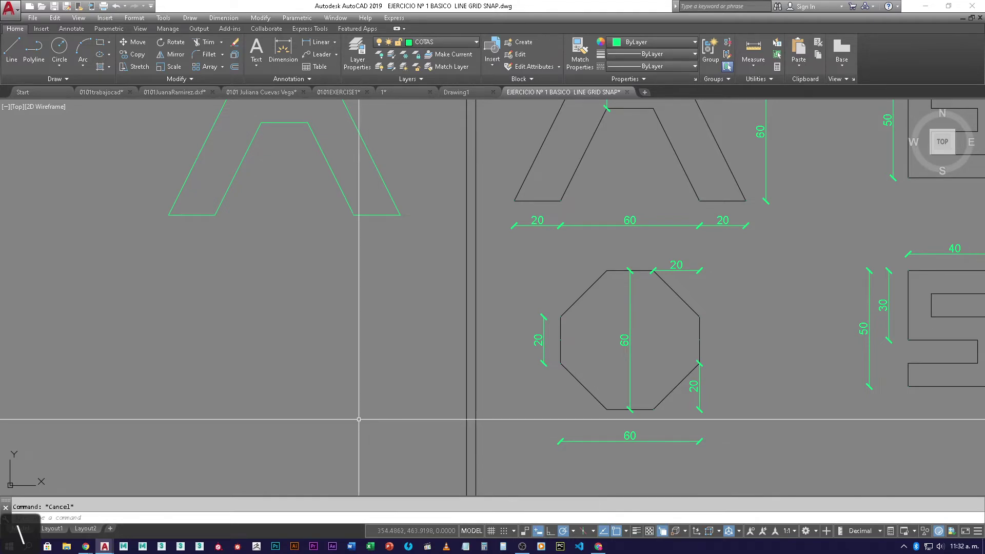
Start the octagon with Line below the letter A, drawing its bottom edge with the relative offset 20,0
click(12, 49)
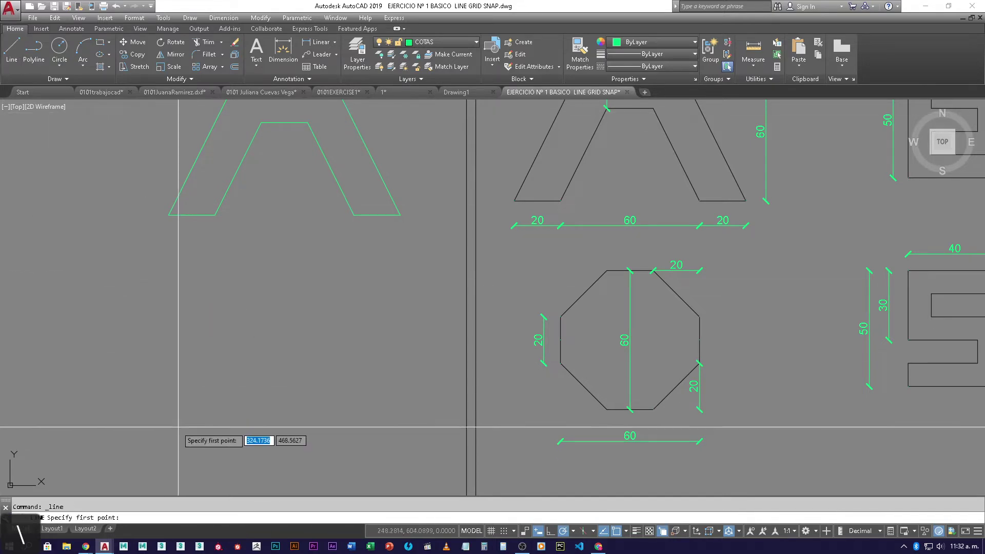
click(173, 410)
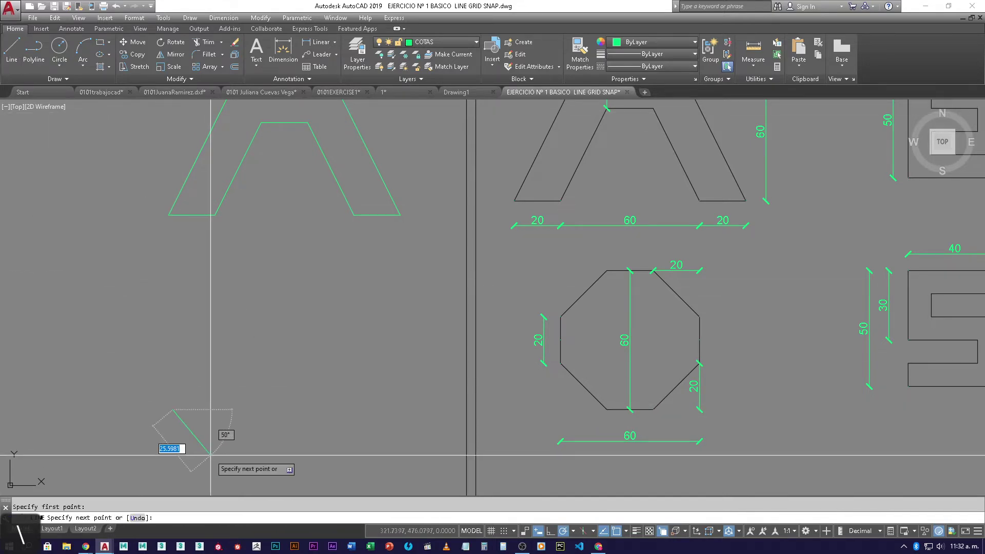
text(20)
key(Tab)
text(0)
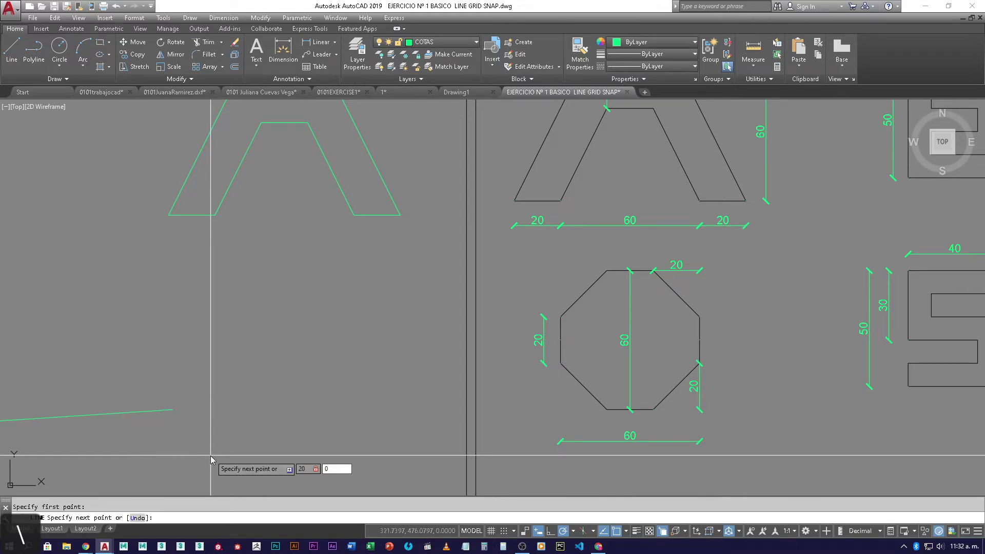
key(Return)
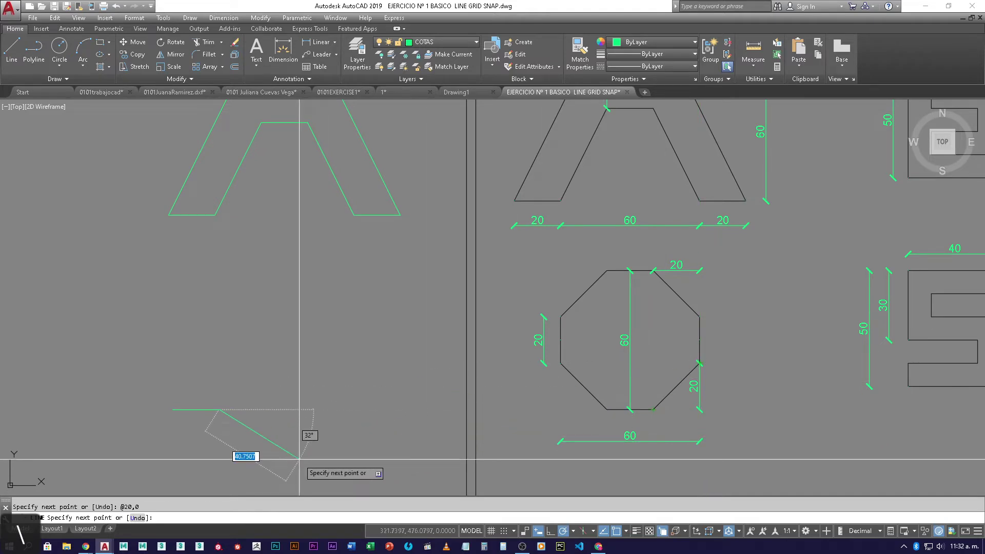
Draw the octagon's lower-right diagonal with offset 20,20 and its vertical right side with offset 0,20
text(20)
key(Tab)
text(20)
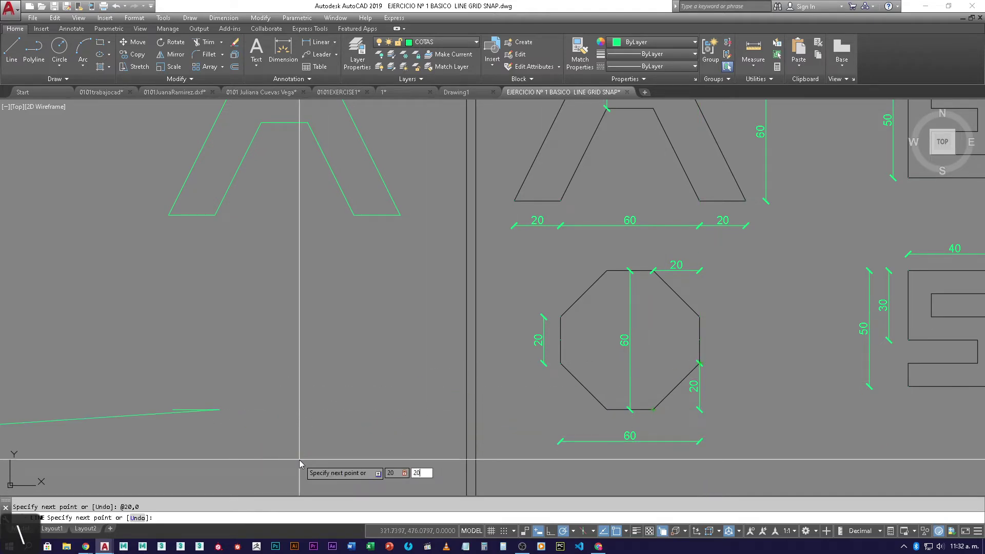
key(Return)
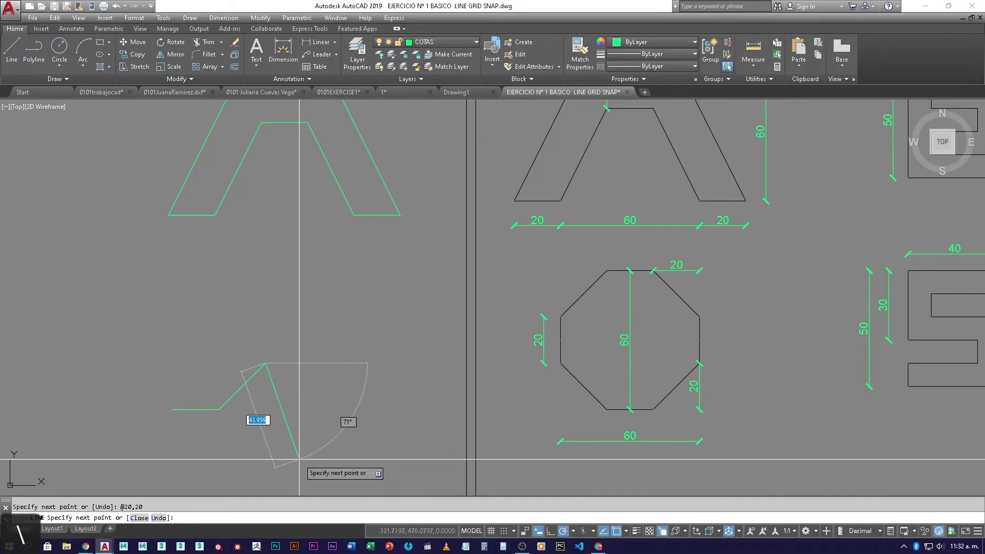
text(@0,20)
key(Return)
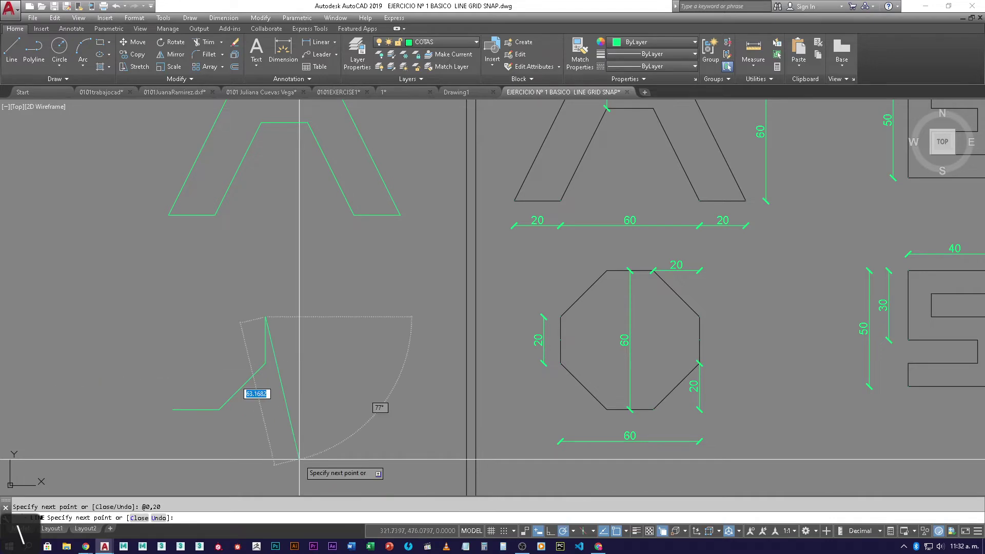
Draw the octagon's upper-right diagonal with offset -20,20 and its top edge with offset -20,0
text(-20,)
text(20)
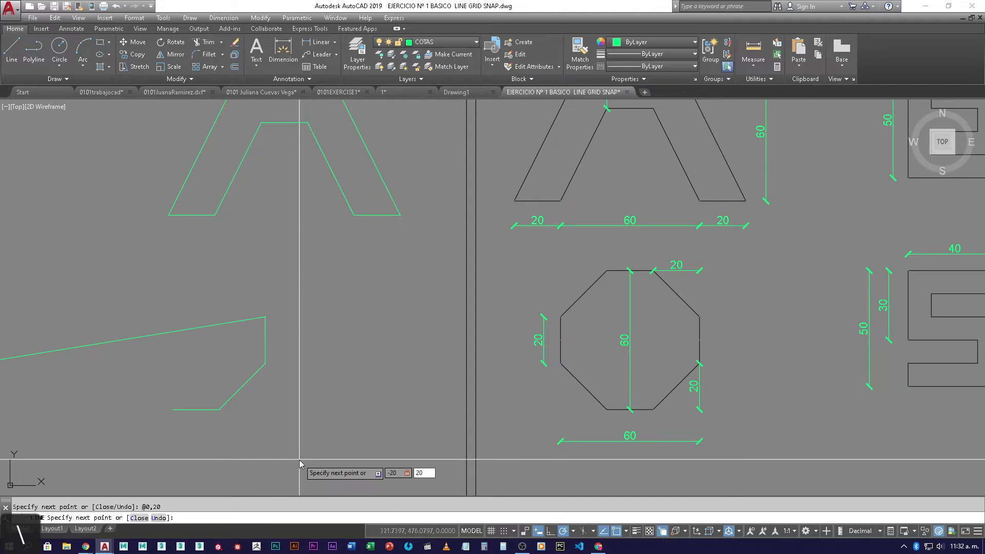
key(Return)
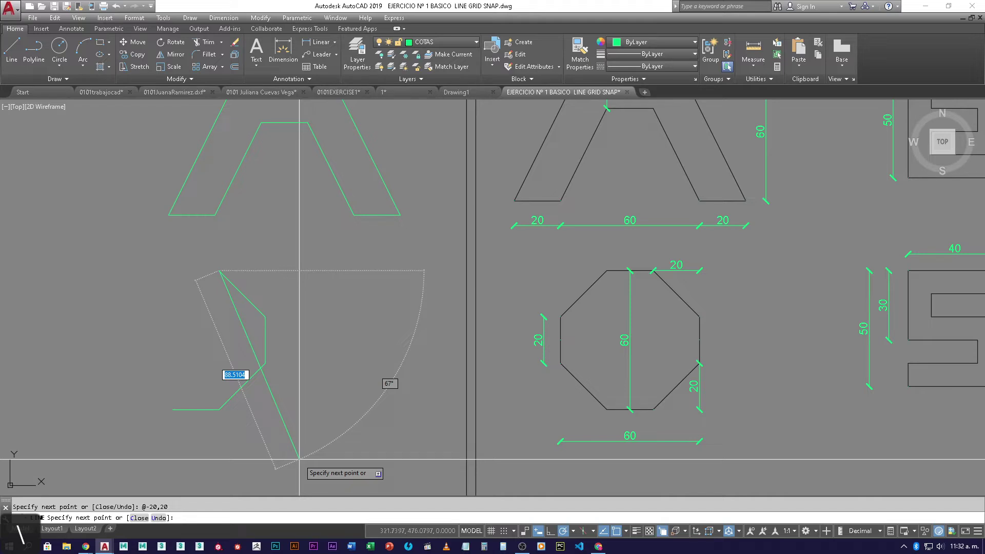
text(@-20,0)
key(Return)
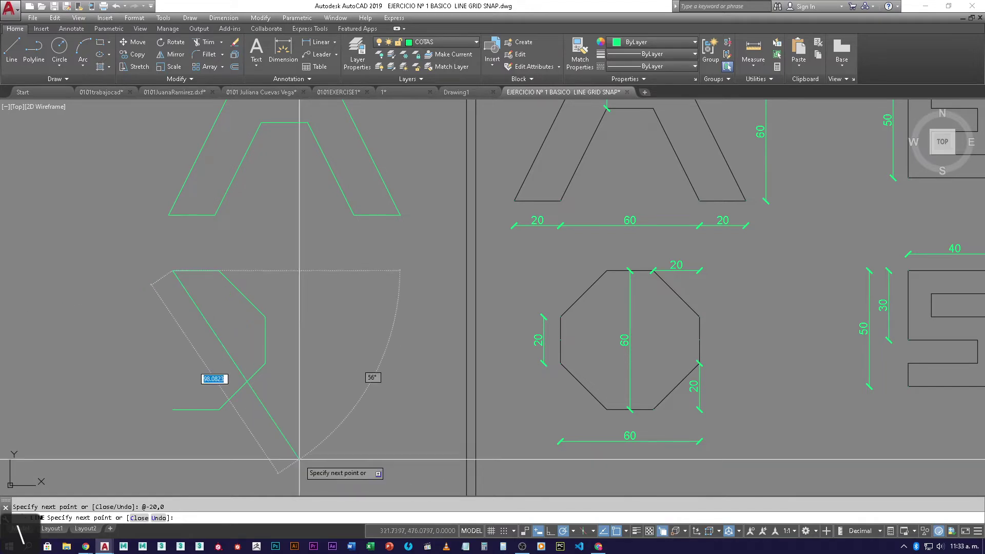
Complete the octagon's left half with relative offsets -20,-20 and 0,-20, and close the outline back to its starting point
text(-20)
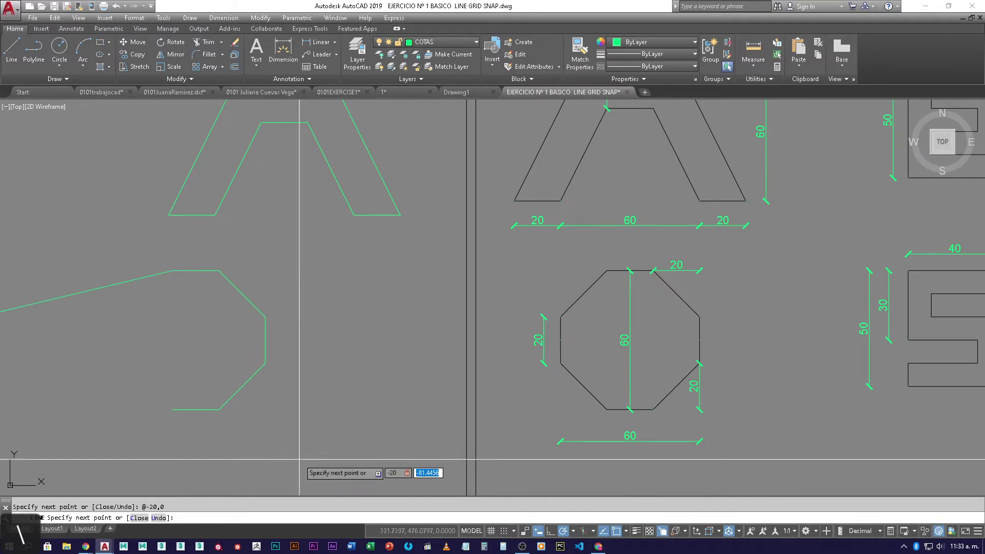
text(,-20)
key(Return)
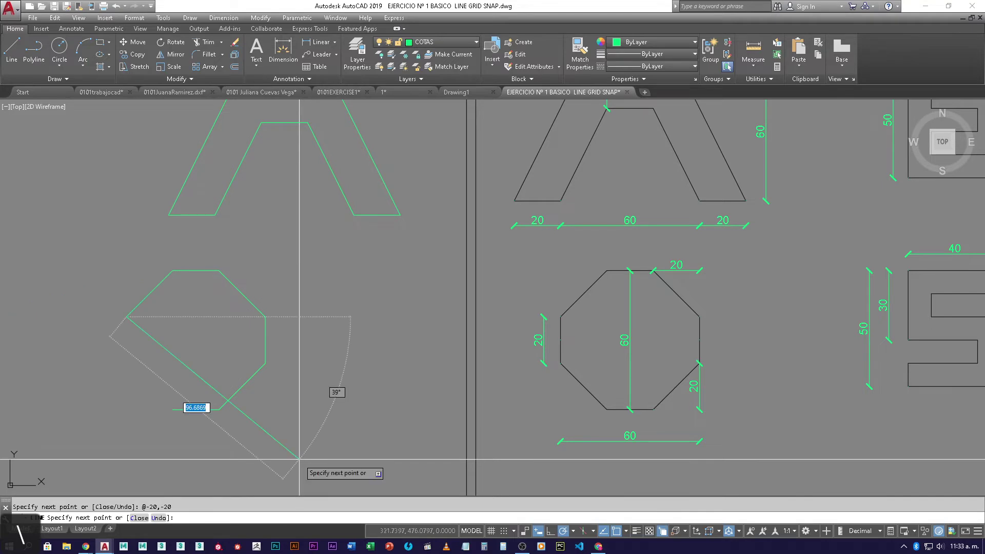
text(0,-20)
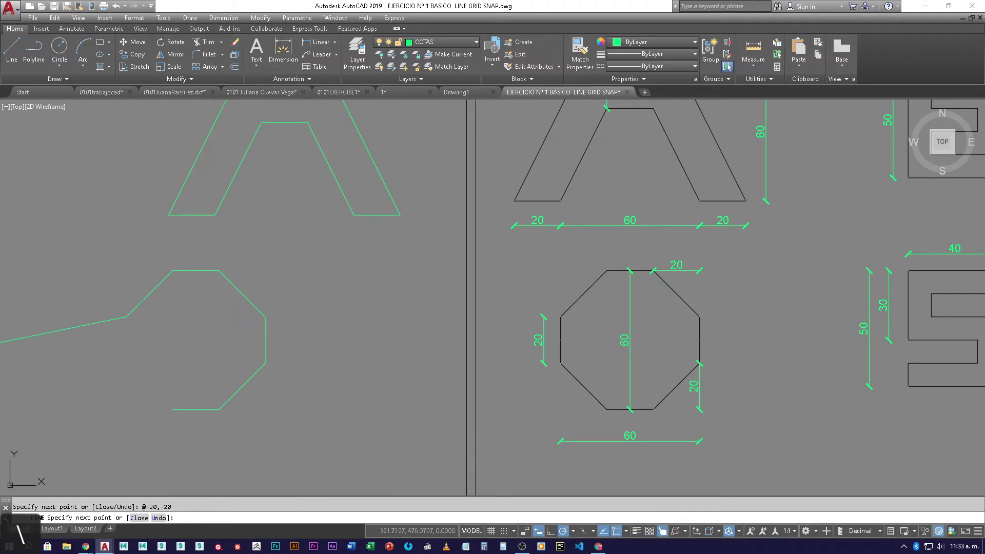
key(Return)
text(c)
key(Return)
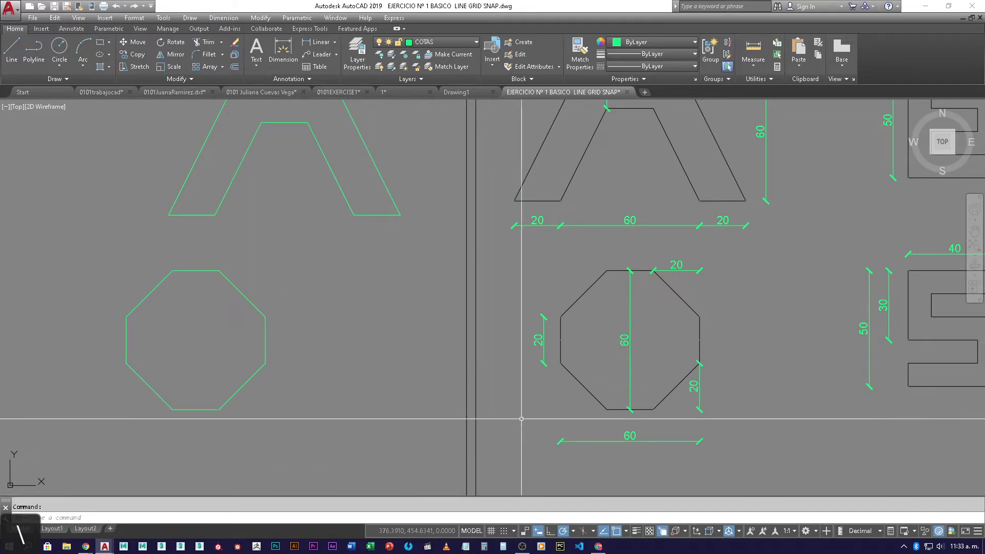
Start the letter S with Line, placing its first point in the empty area right of the dimensioned S
mouse_move(729, 409)
middle_down()
mouse_move(593, 381)
mouse_move(323, 392)
mouse_move(266, 404)
middle_up()
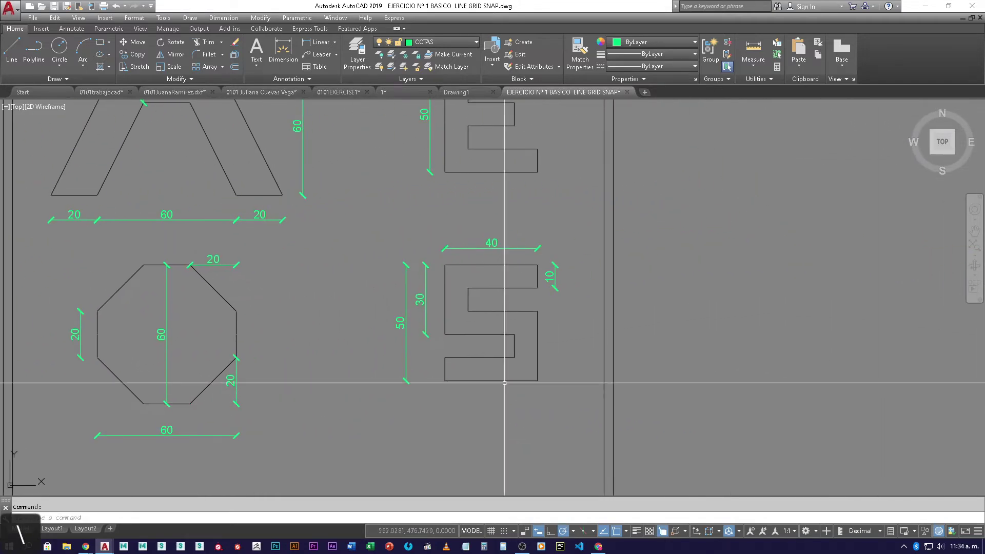
middle_drag(539, 407, 434, 400)
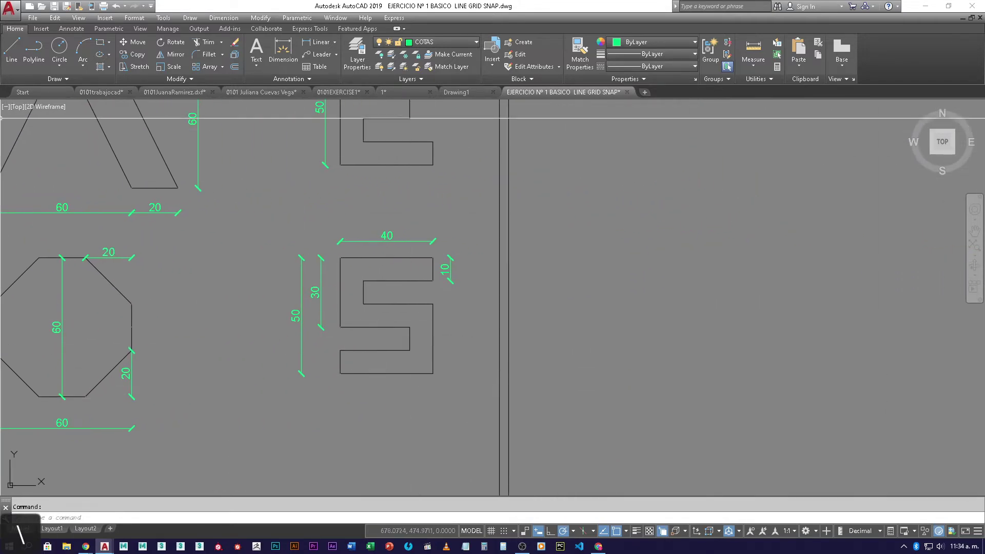
click(11, 49)
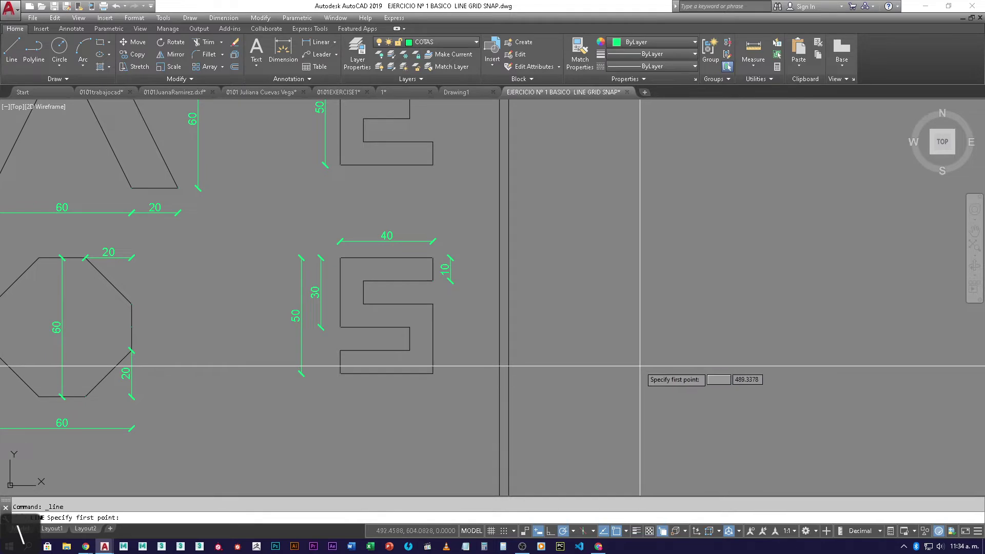
click(631, 378)
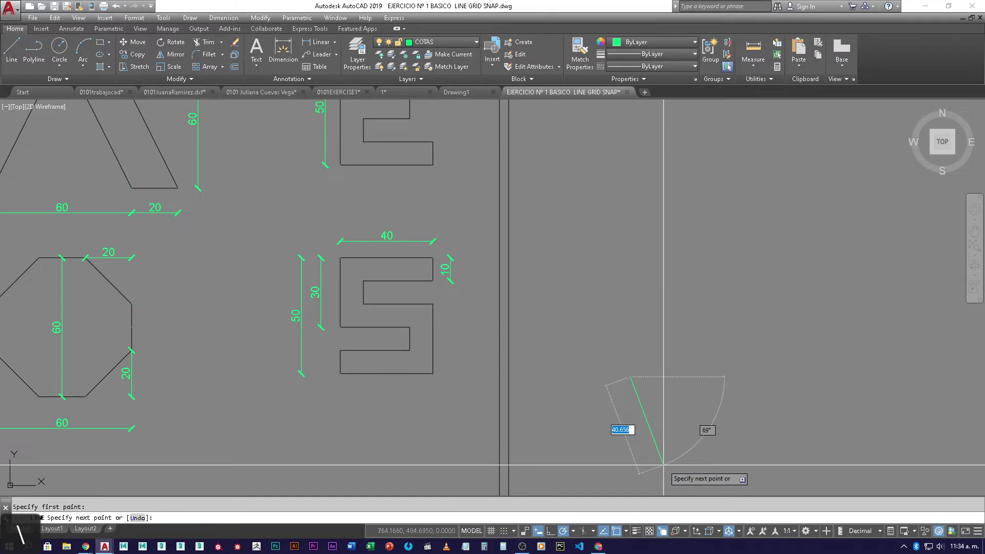
Mark the bottom edge of the dimensioned letter S with a red on-screen stroke
key(ctrl)
drag(339, 370, 436, 369)
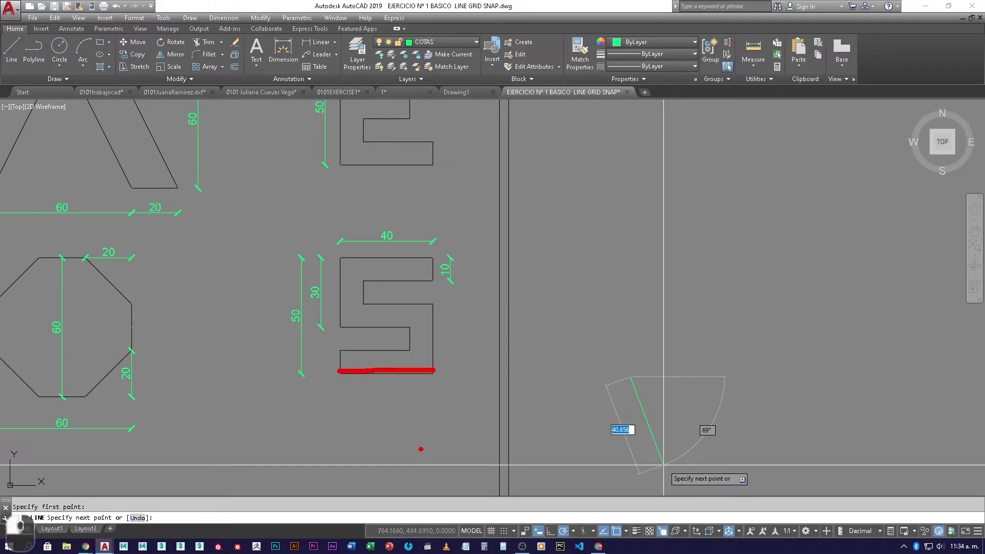
Draw the S copy's bottom edge with relative offset 40,0, followed by its 30-unit right edge at 90°
key(Escape)
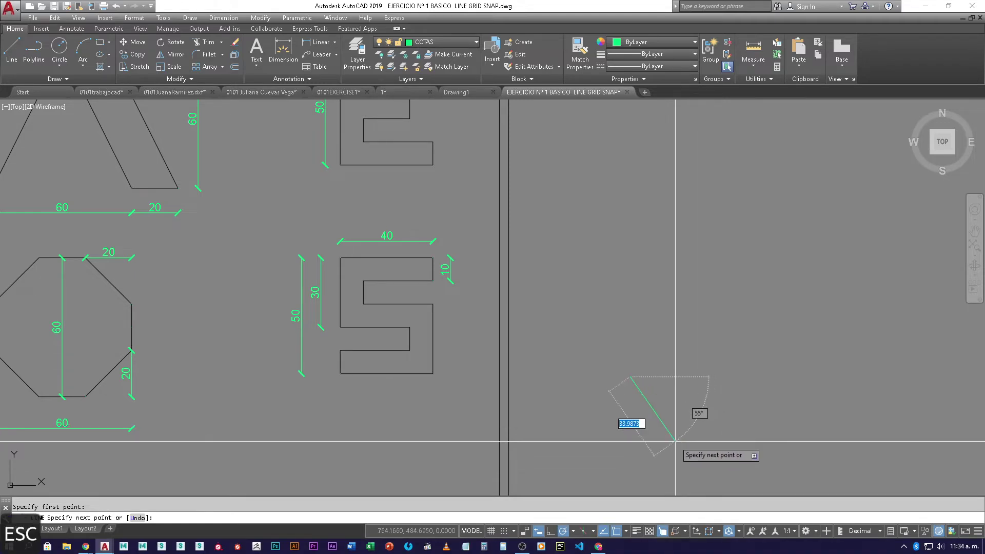
text(40)
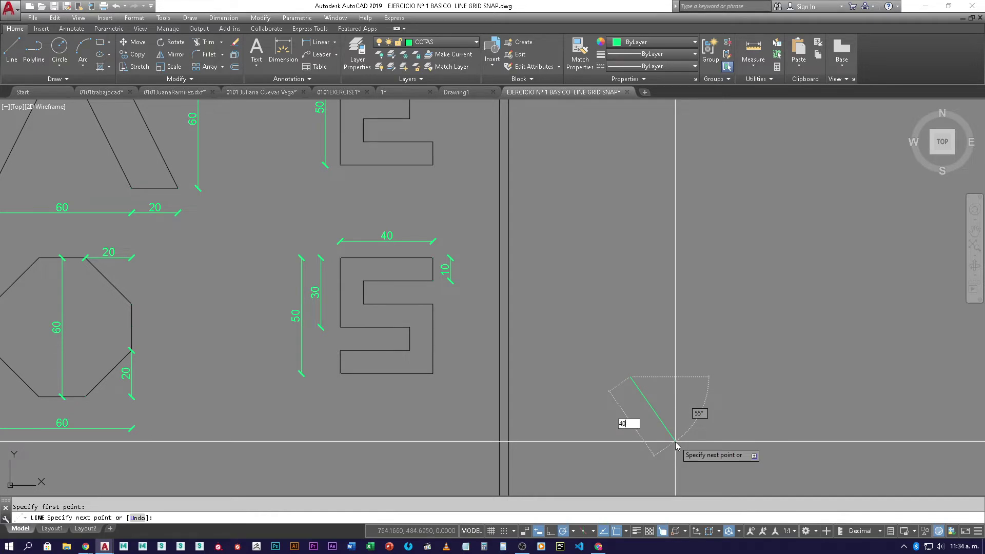
text(<0)
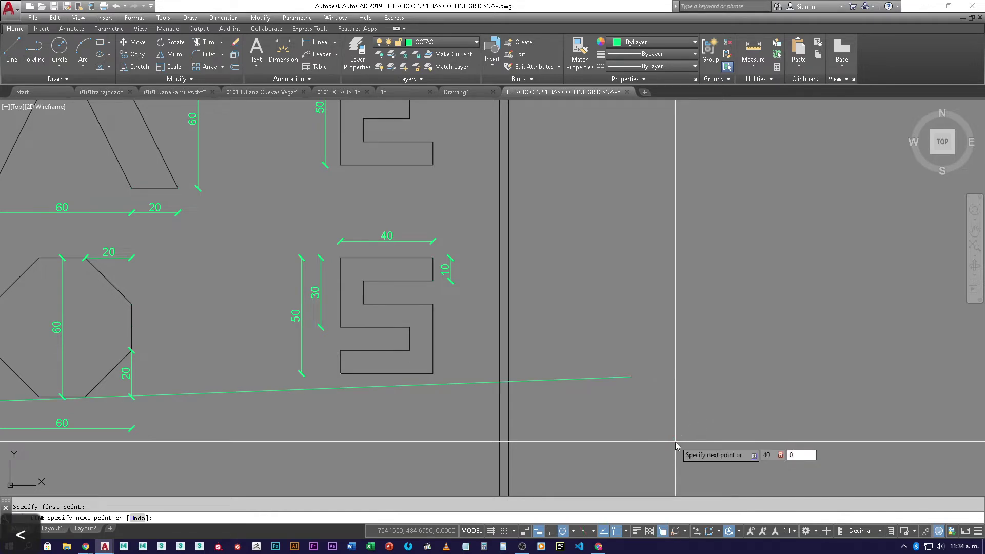
key(Return)
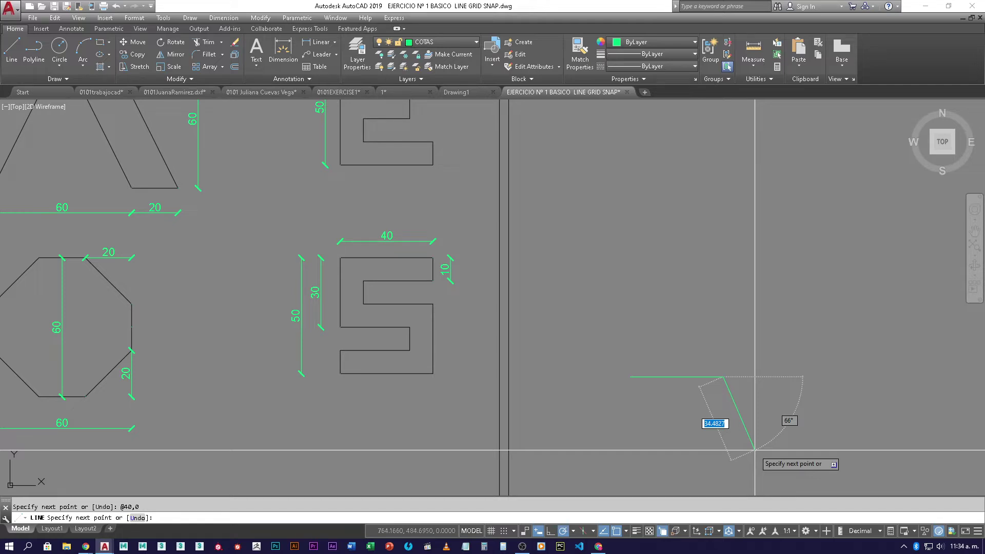
text(30)
key(Tab)
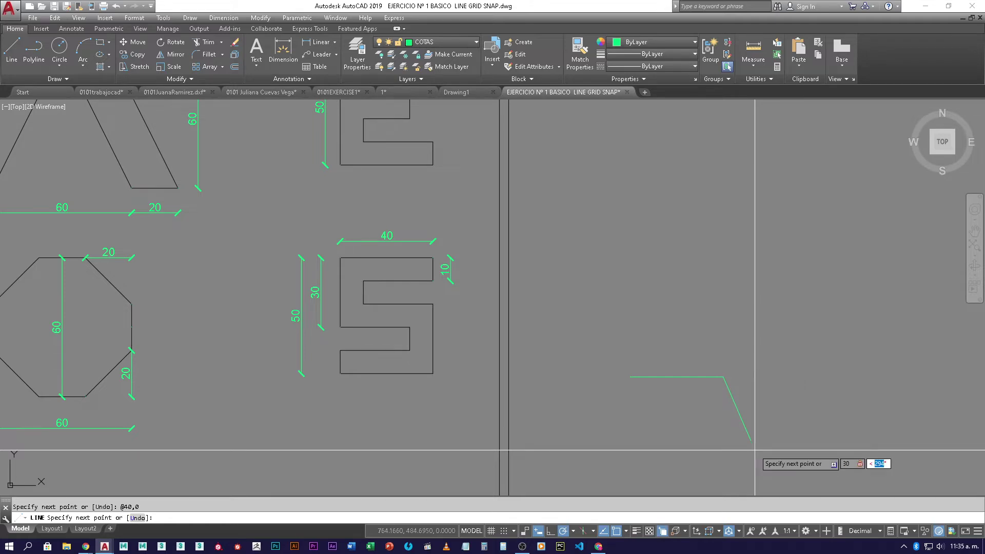
text(90)
key(Return)
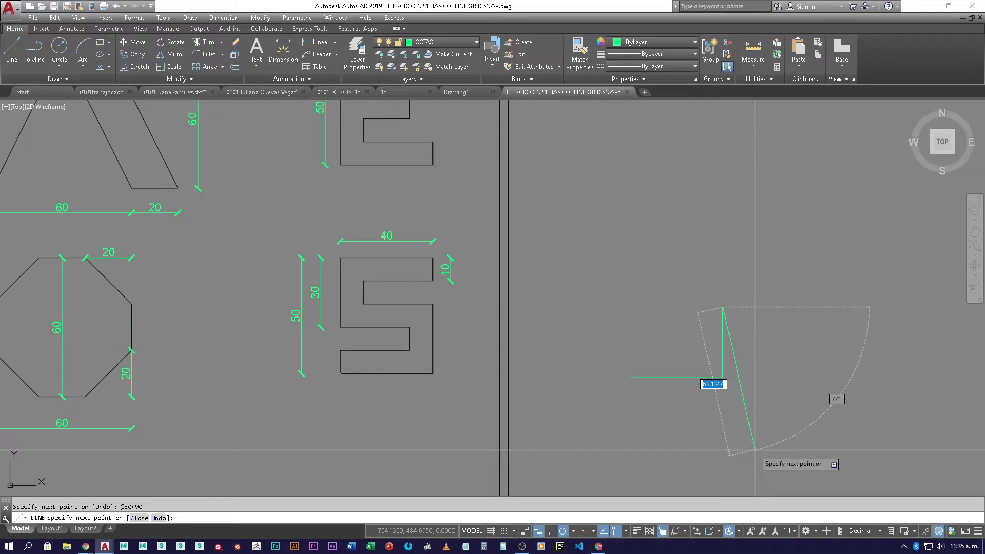
Continue the S outline with a 30-unit line at 180° and a 10-unit line at 90°
text(30)
key(Tab)
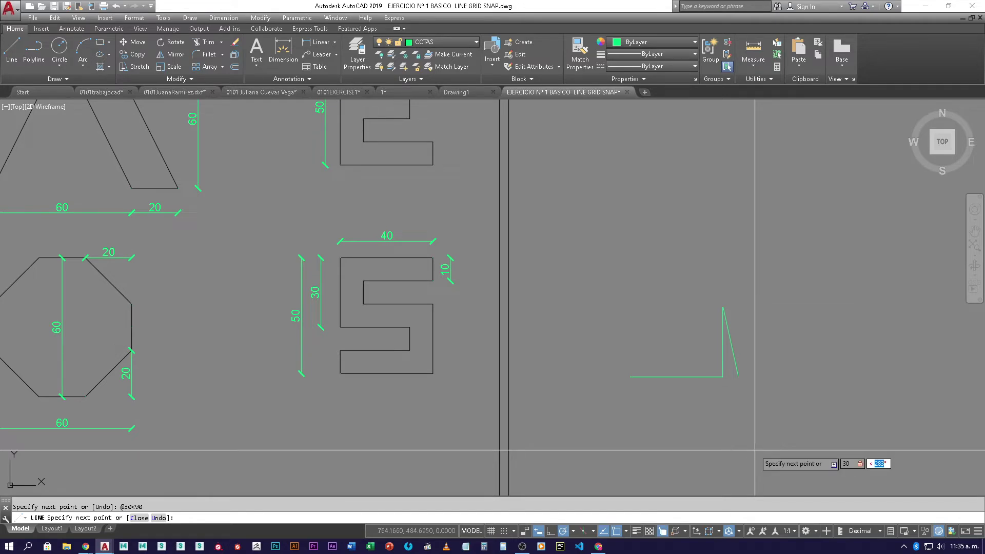
text(180)
key(Return)
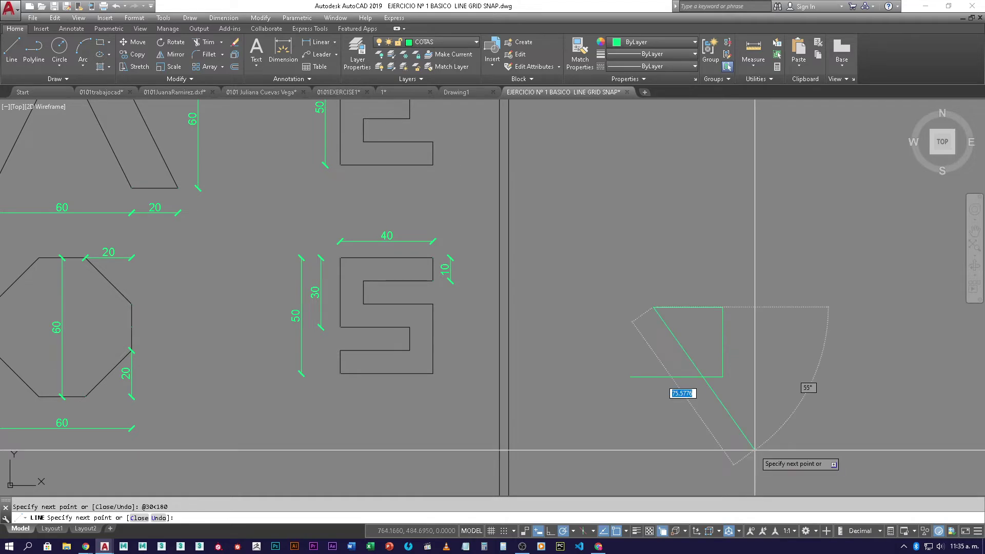
text(10)
key(Tab)
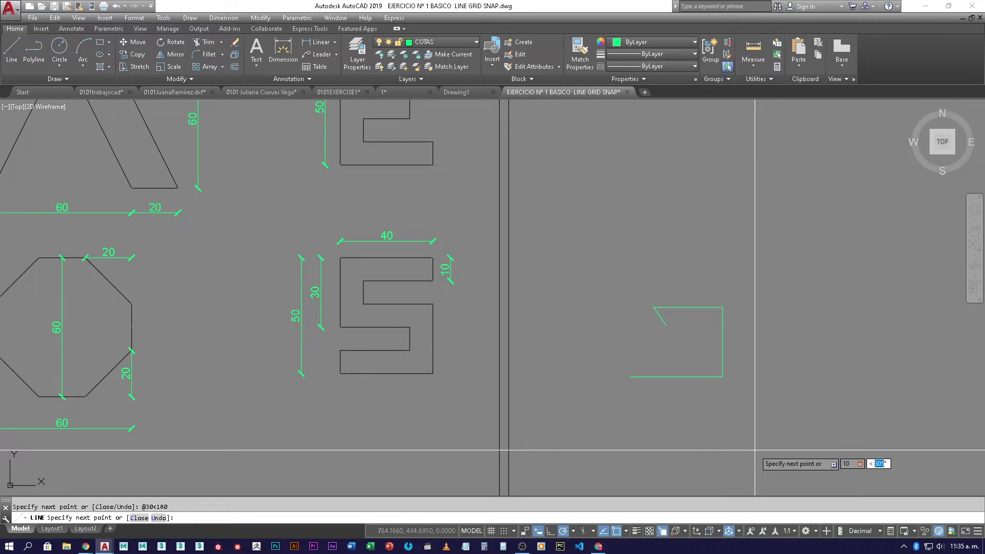
text(90)
key(Return)
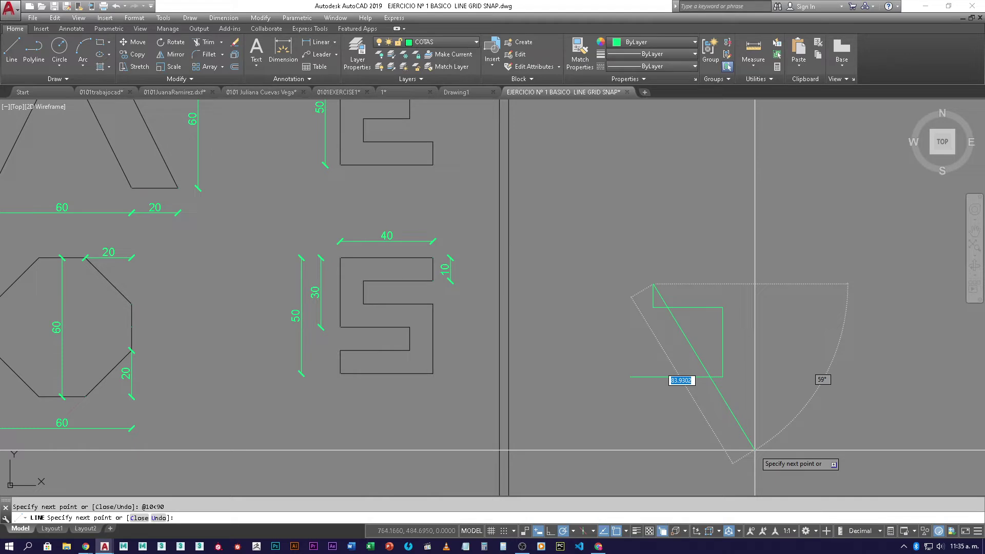
Continue the S outline with a 30-unit line at 0° and a 10-unit line at 90° up to the upper right corner
text(30)
key(Tab)
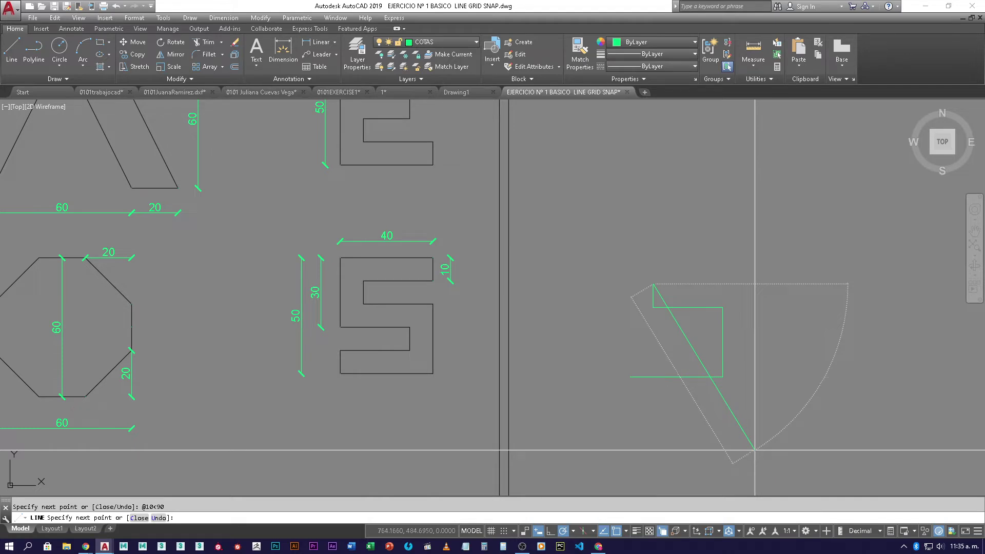
text(0)
key(Return)
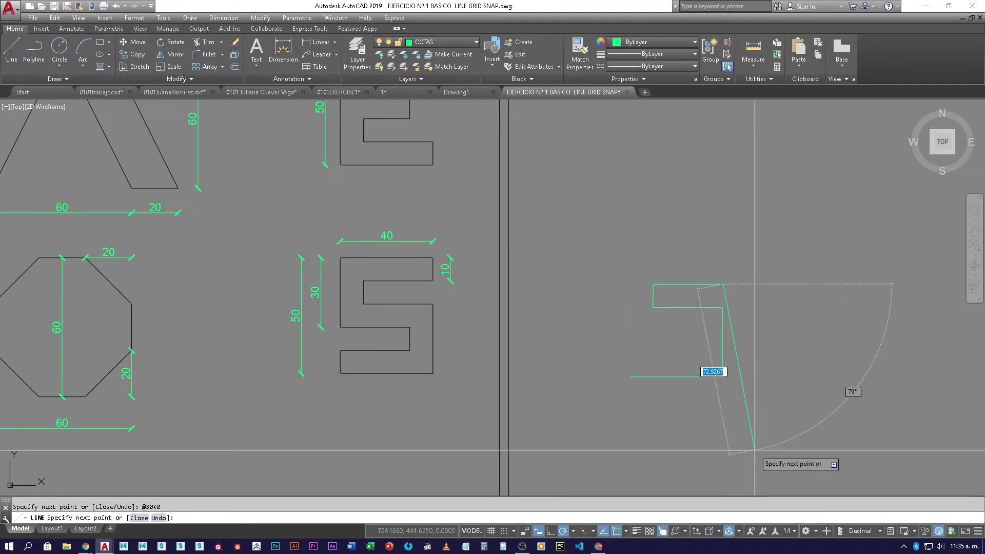
text(10)
key(Tab)
text(90)
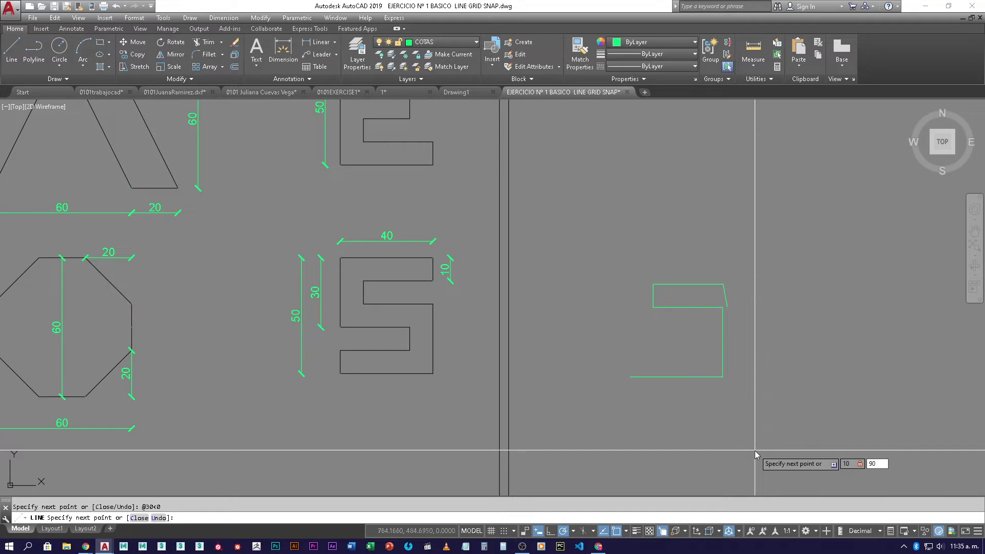
key(Return)
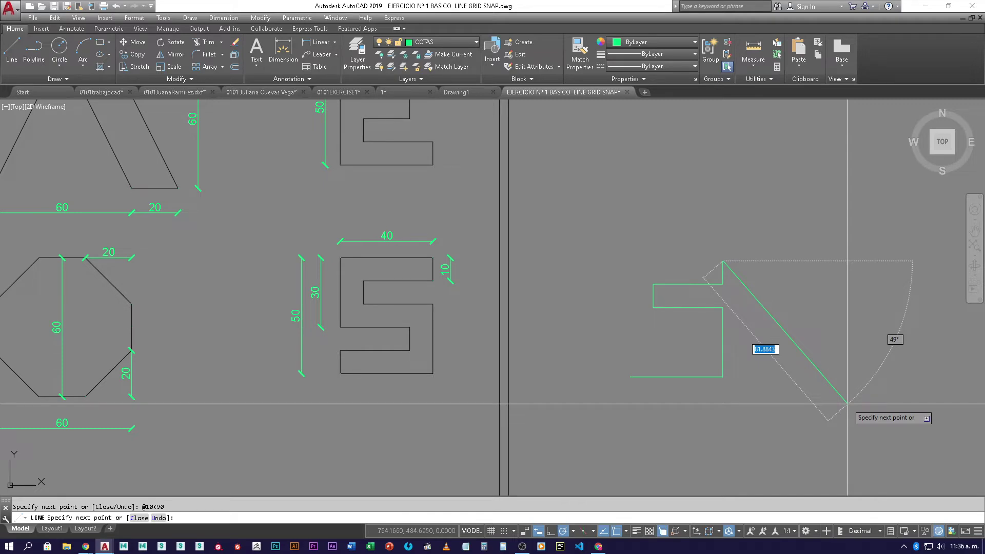
Draw the S's top edge with relative offset -40,0 and its upper left edge with offset 0,-30
text(-40<)
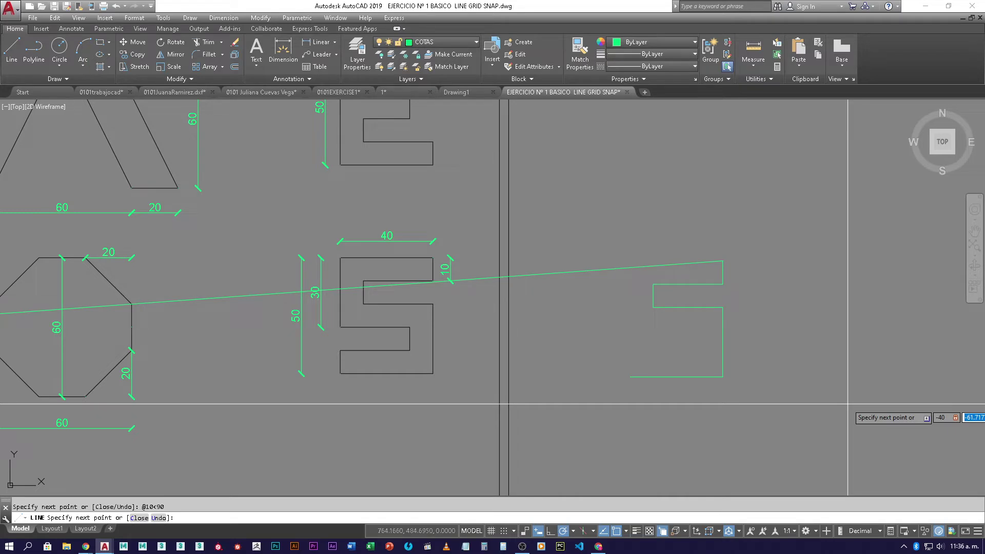
text(0)
key(Return)
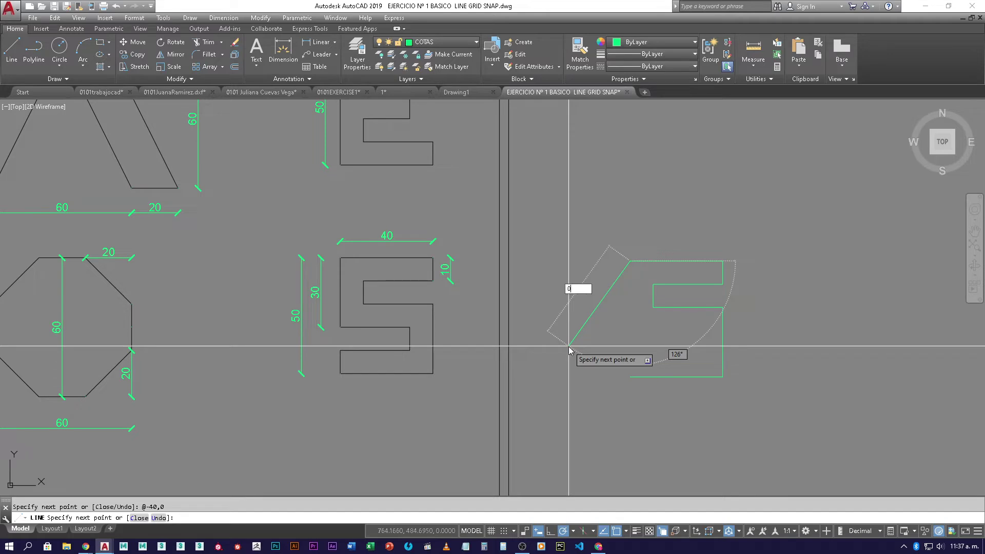
text(0,-30)
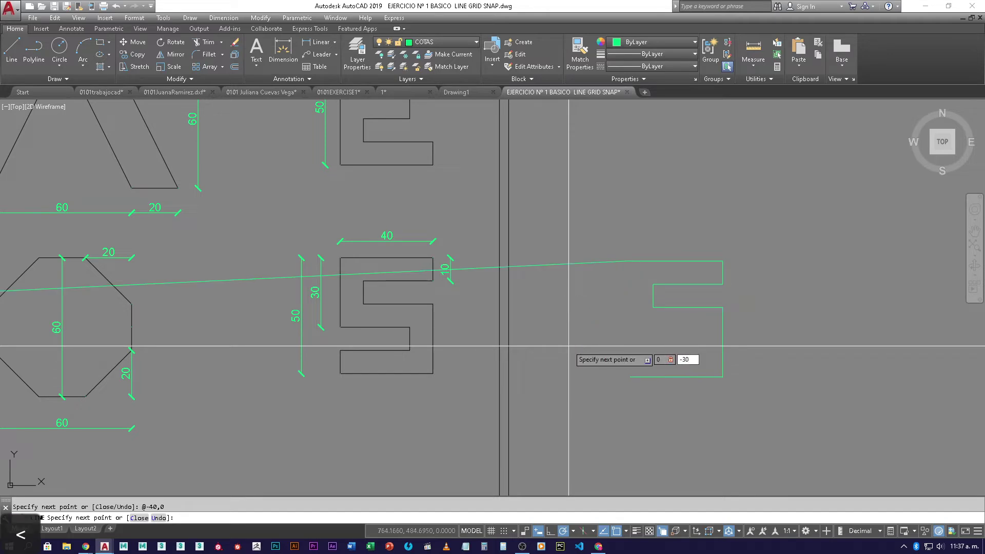
key(Return)
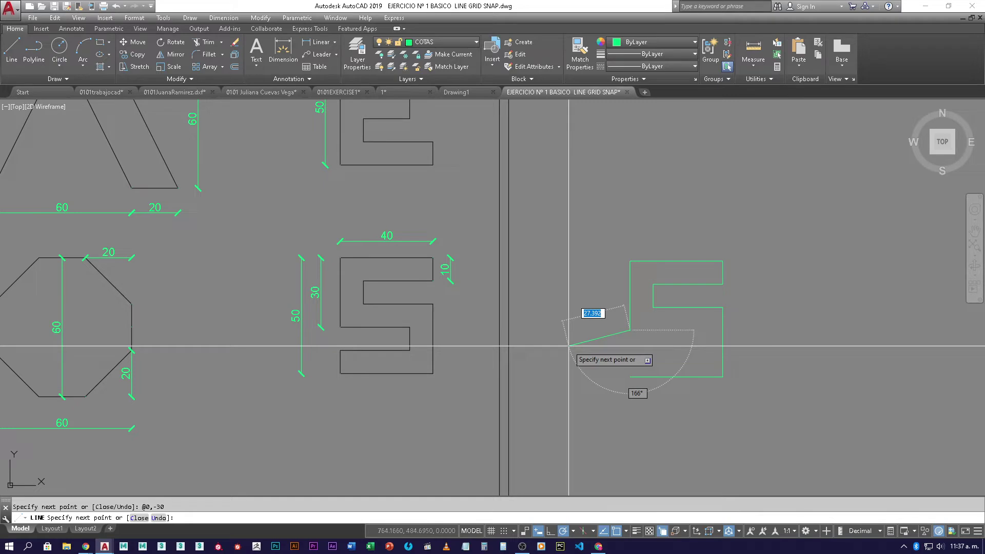
Draw the upper and right sides of the S's lower notch with relative offsets 30,0 and 0,-10
text(30<0)
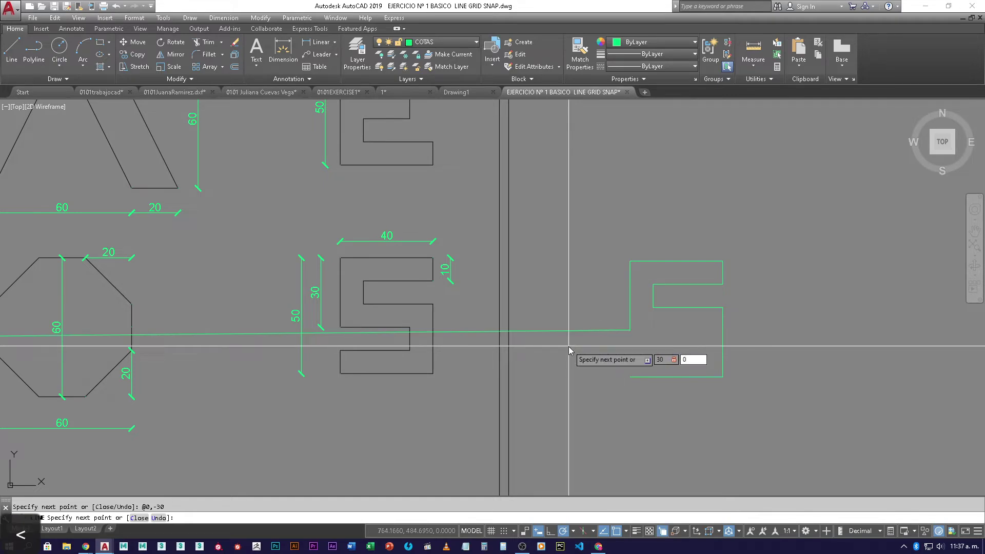
key(Return)
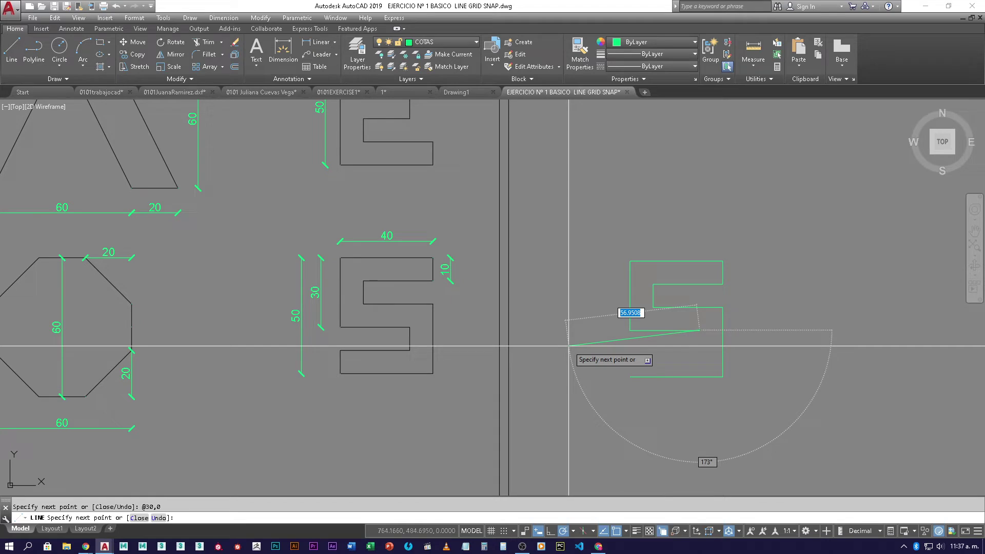
text(0<)
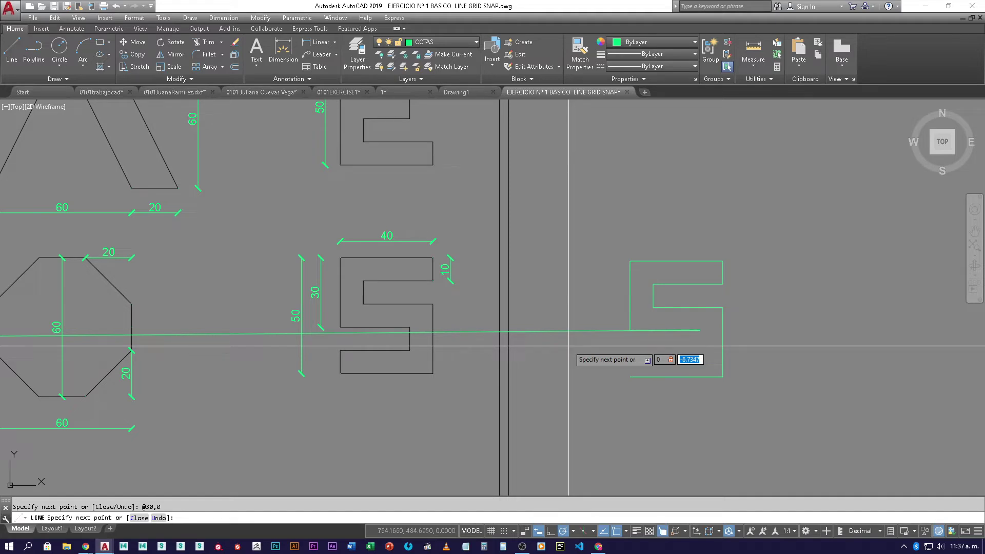
text(-10)
key(Return)
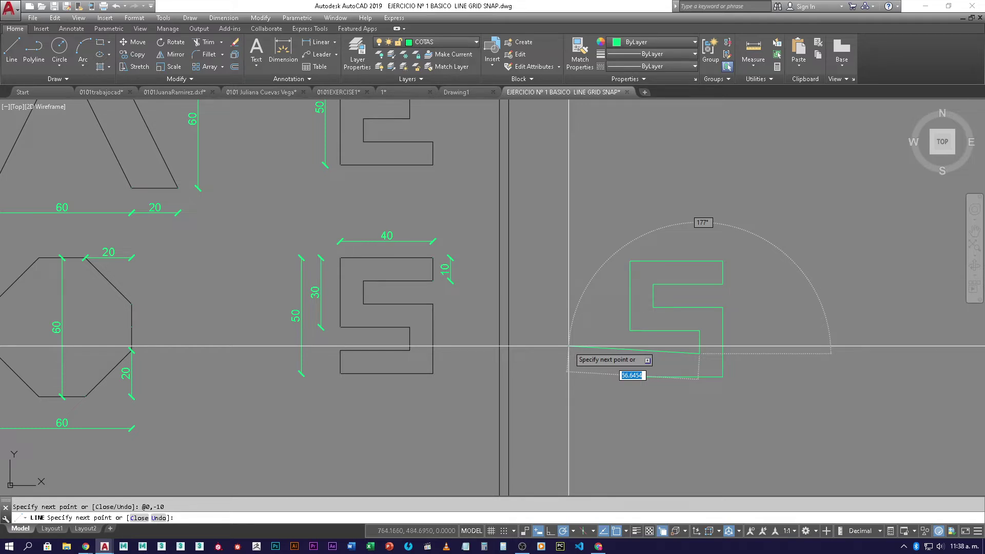
Close the S outline with relative offsets -30,0 and 0,-10, and end the Line command
text(-30,0)
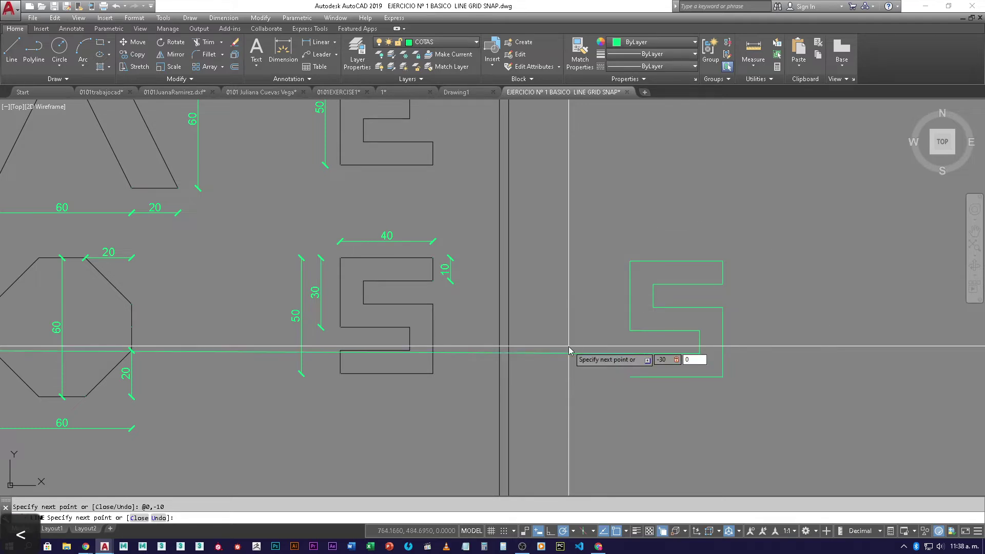
key(Return)
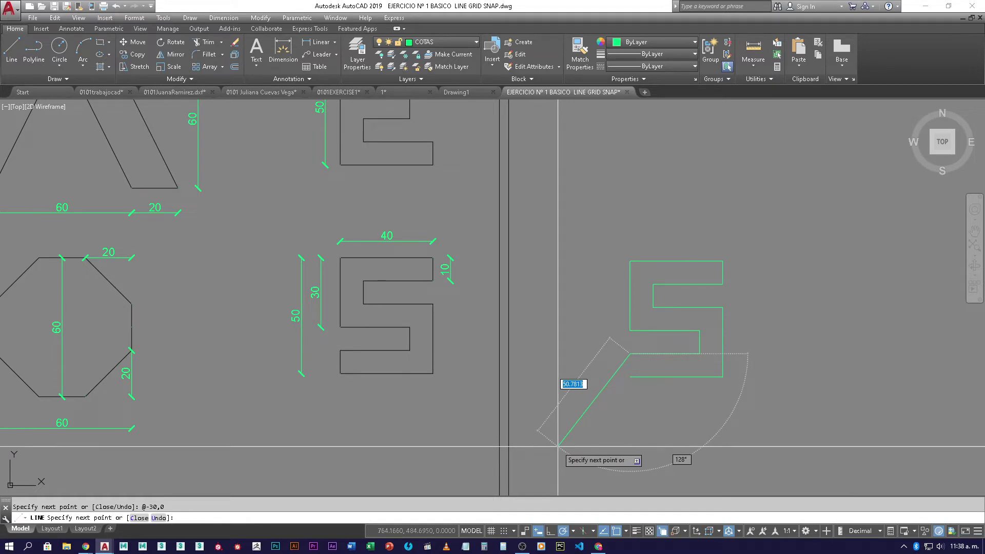
text(0,-10)
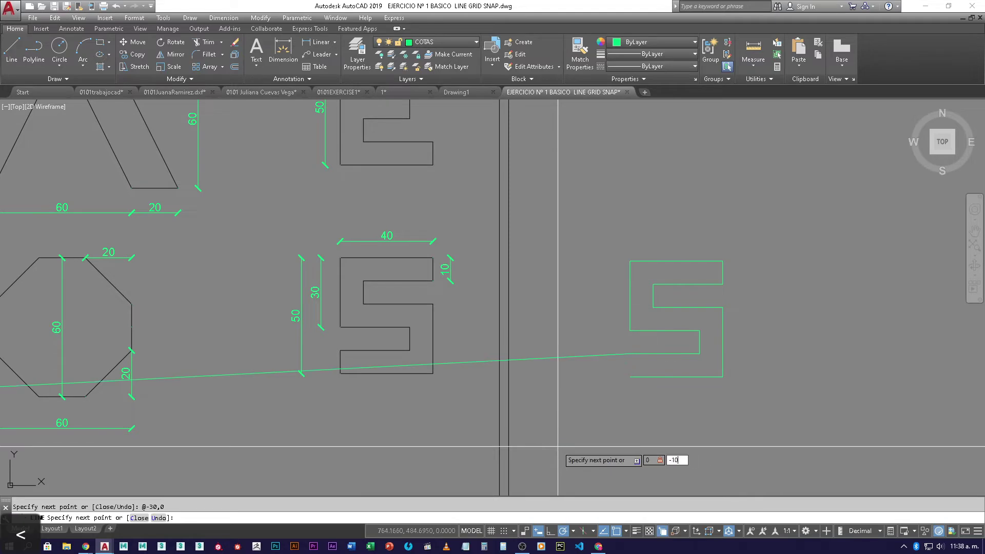
key(Return)
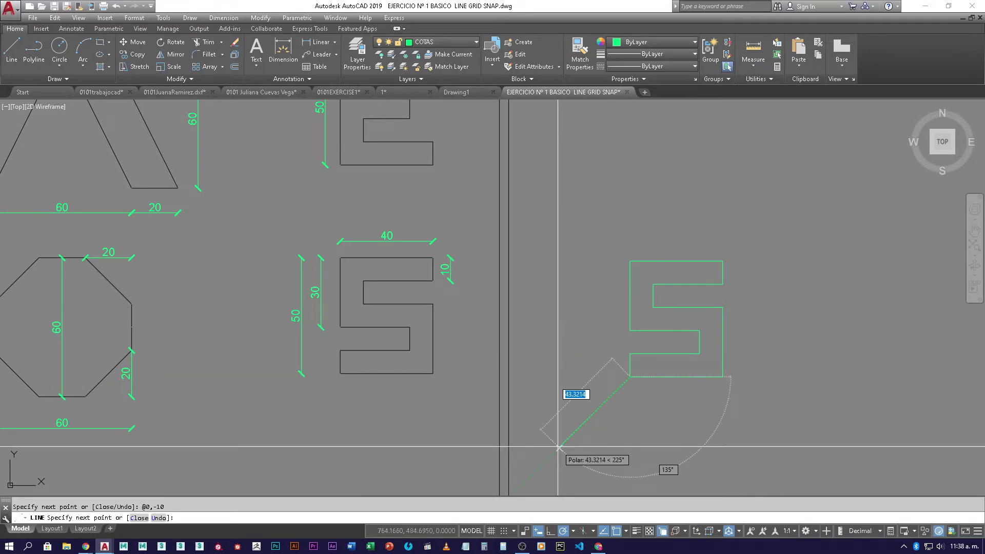
right_click(558, 446)
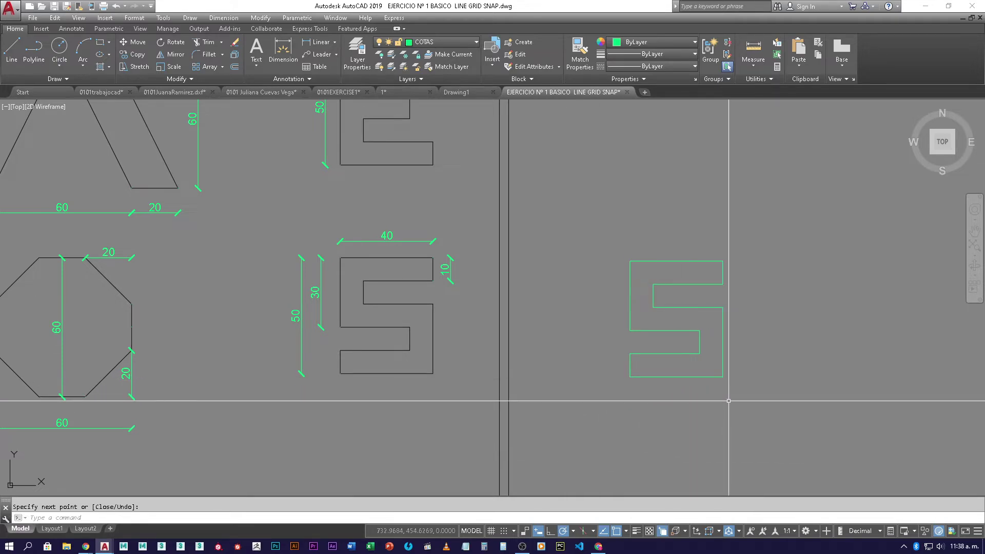
Review the redrawn octagon, letter A, nested rectangles and house beside the originals on the exercise sheet
middle_drag(237, 296, 717, 330)
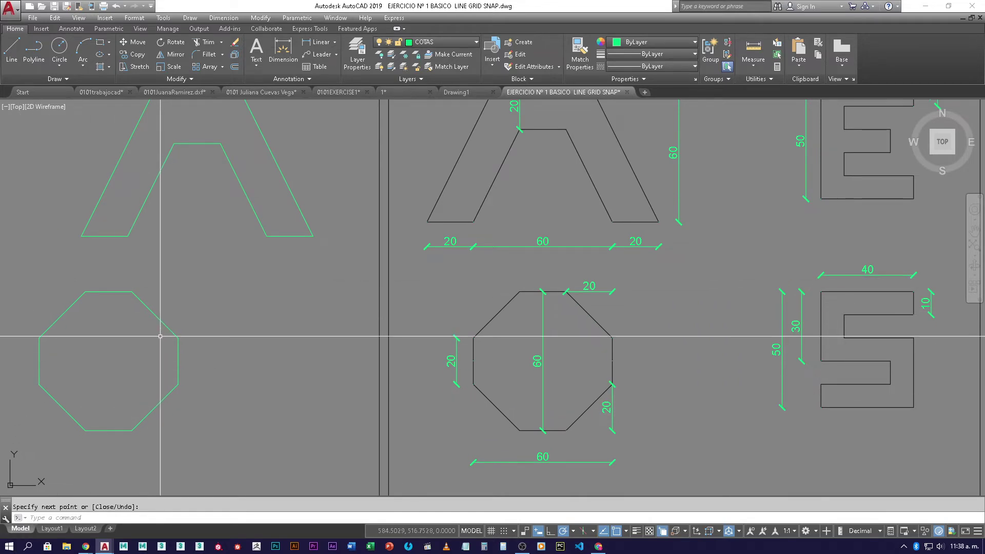
middle_drag(226, 205, 330, 332)
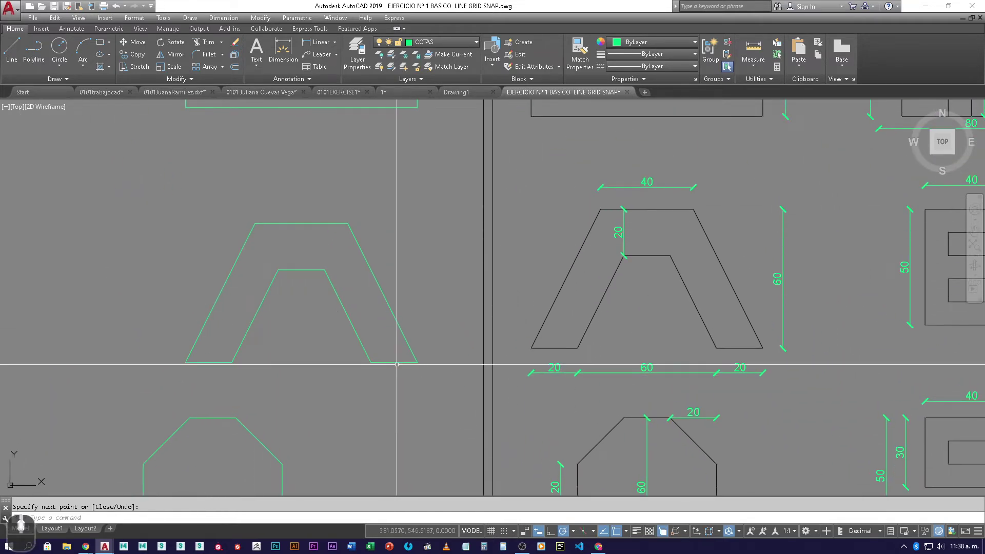
mouse_move(418, 352)
middle_down()
mouse_move(418, 403)
mouse_move(382, 277)
middle_up()
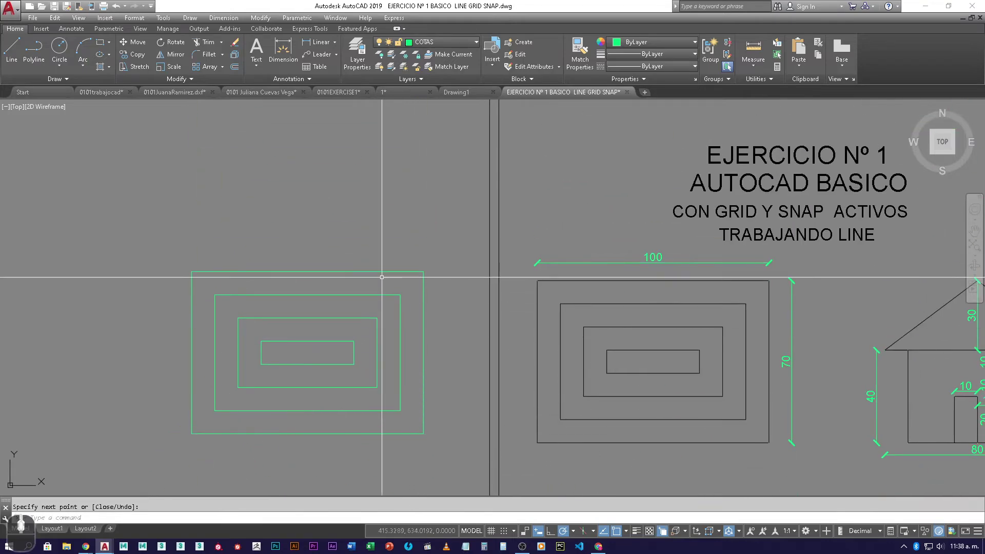
mouse_move(742, 376)
middle_down()
mouse_move(180, 264)
mouse_move(84, 267)
middle_up()
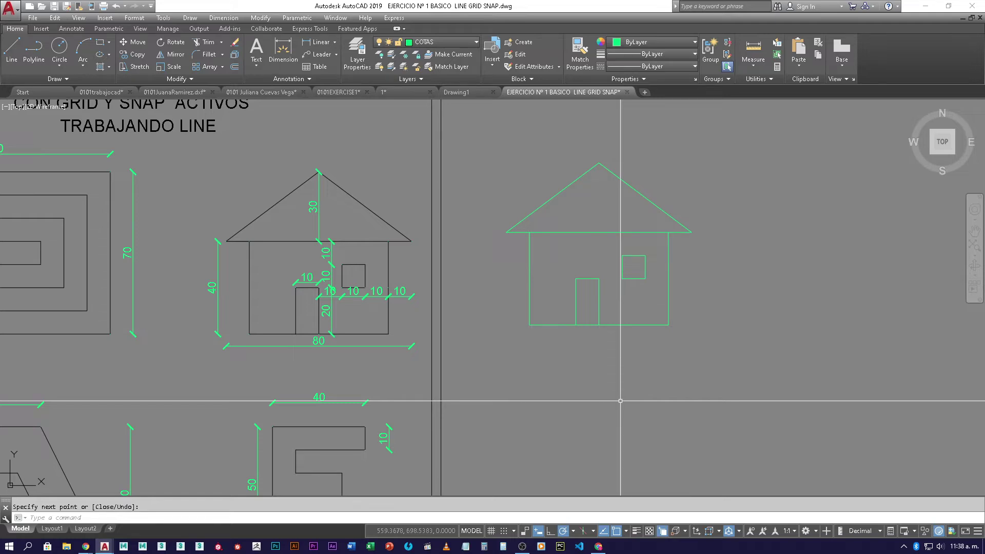
scroll(620, 401, down, 4)
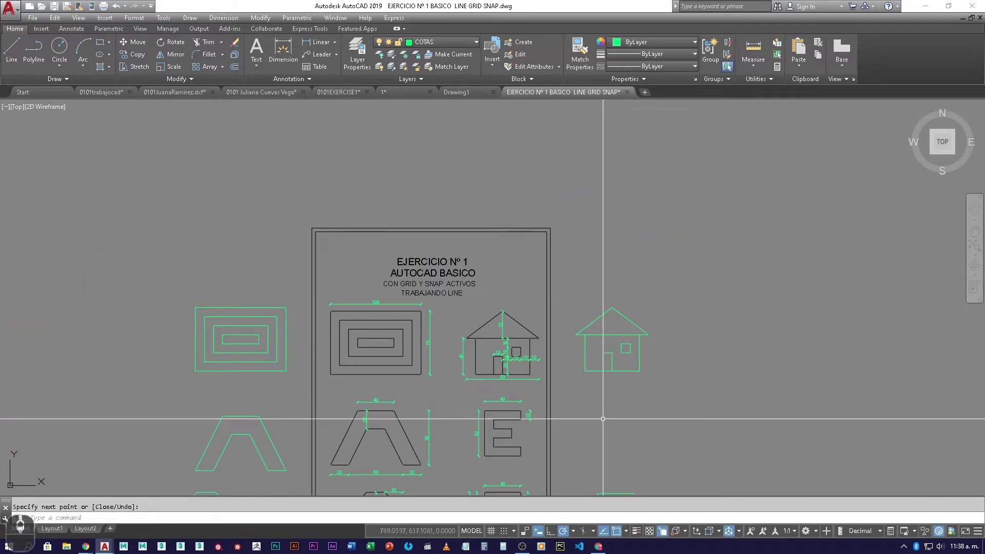
middle_drag(627, 427, 678, 322)
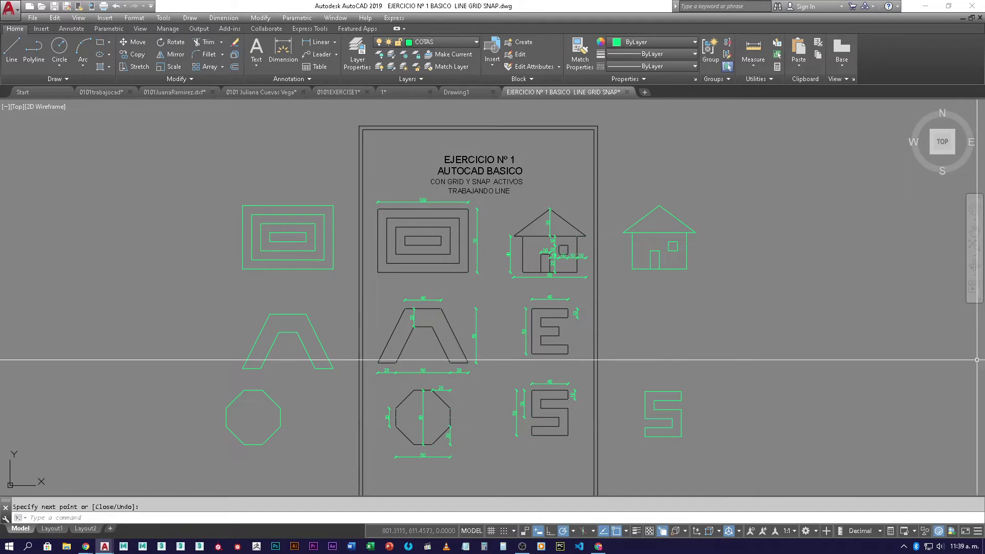
Switch to the Google Meet call and show its participant list
key(alt+Tab)
double_click(651, 205)
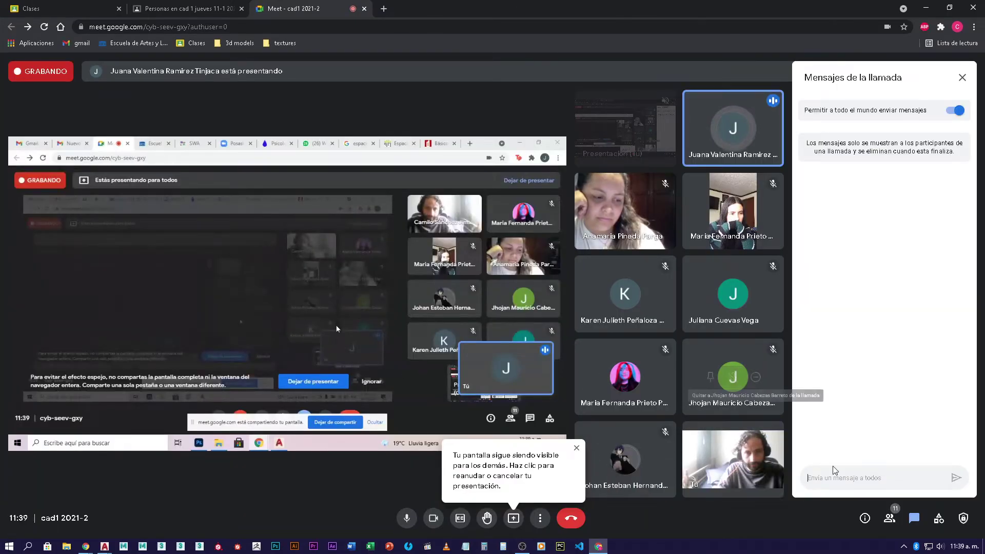
click(889, 519)
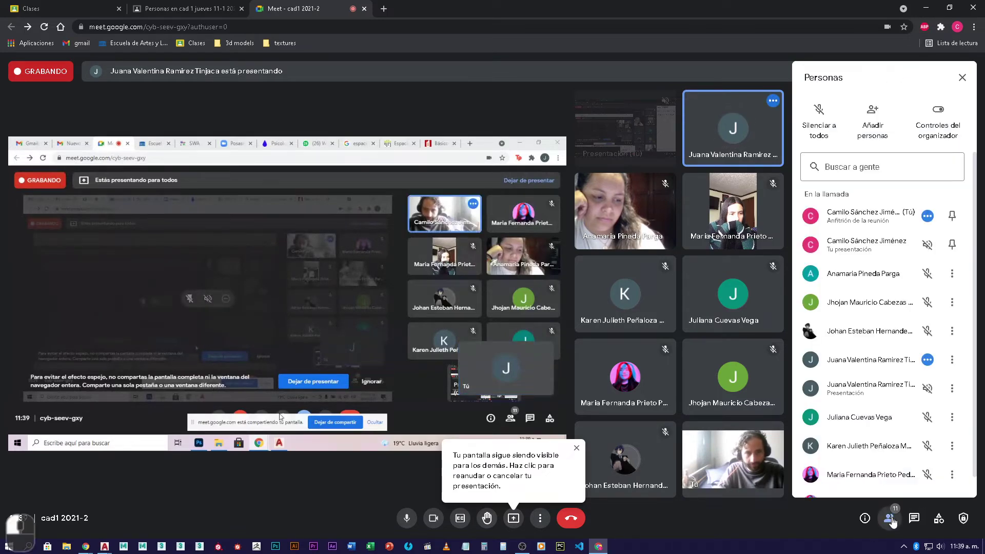
Close the call's participant list and dismiss the notice about the shared screen
click(890, 519)
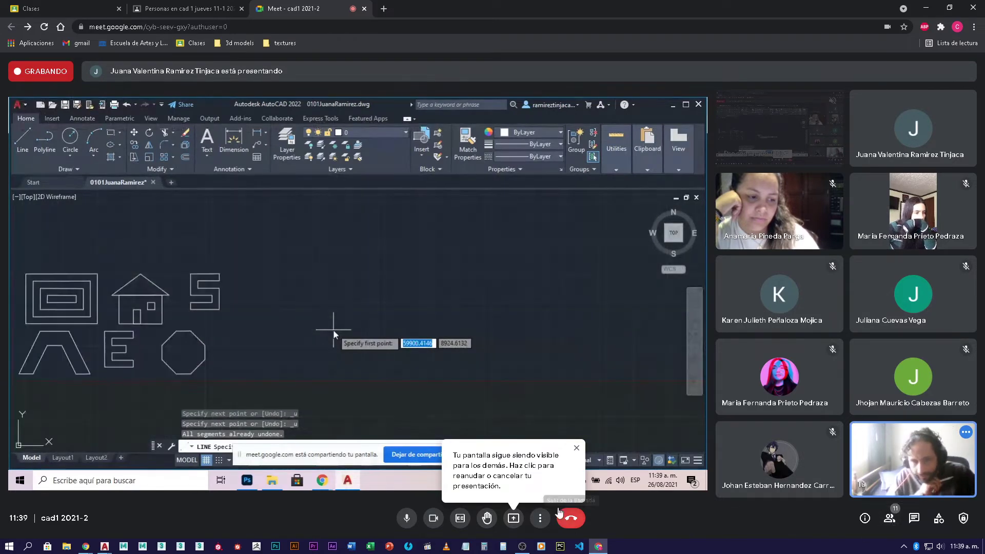
click(576, 448)
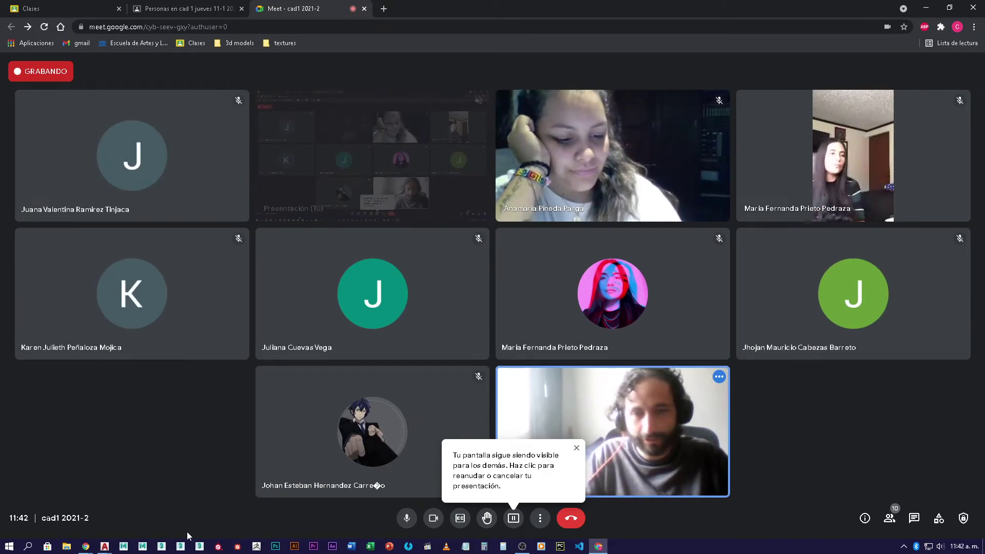
Resume presenting the screen in the call and unpin the presentation from the main view
click(513, 518)
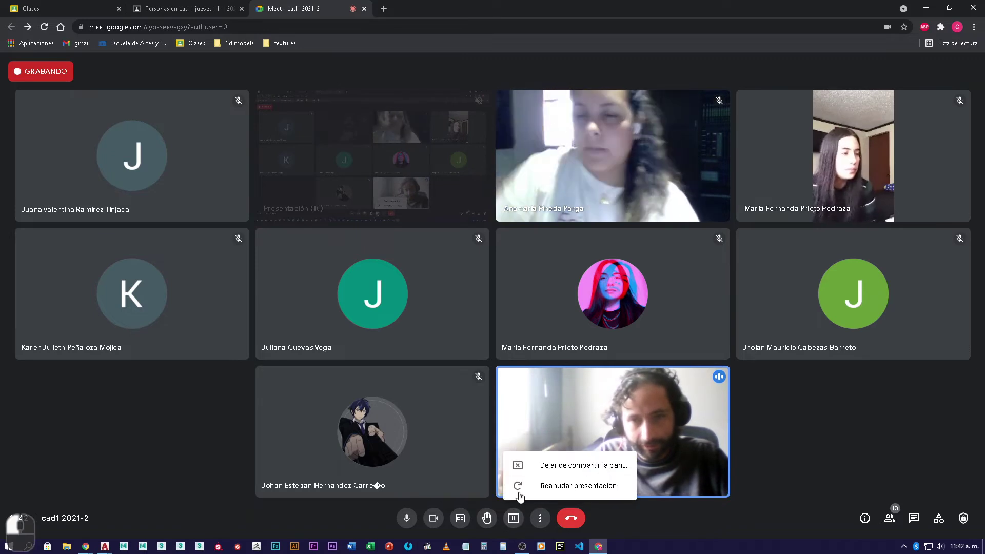
click(588, 493)
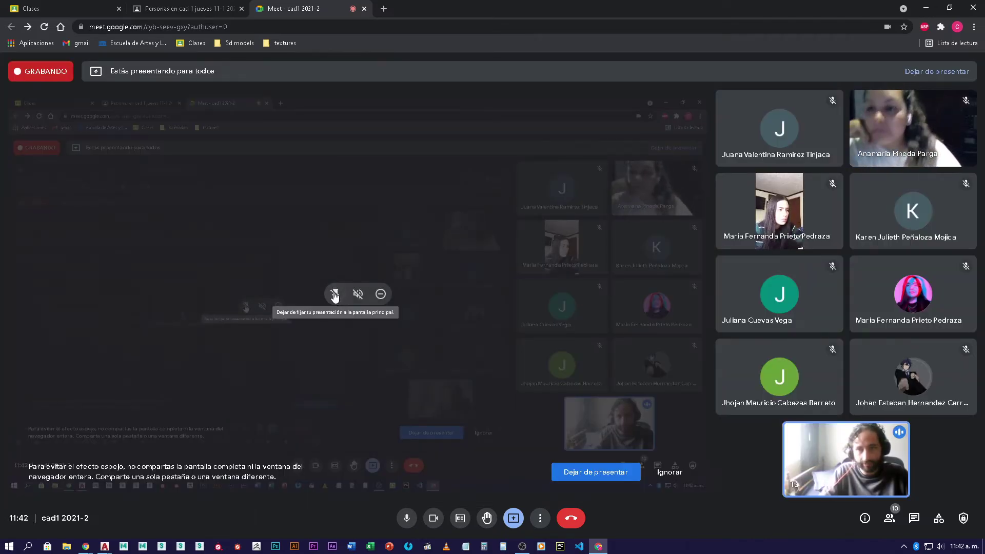
click(335, 295)
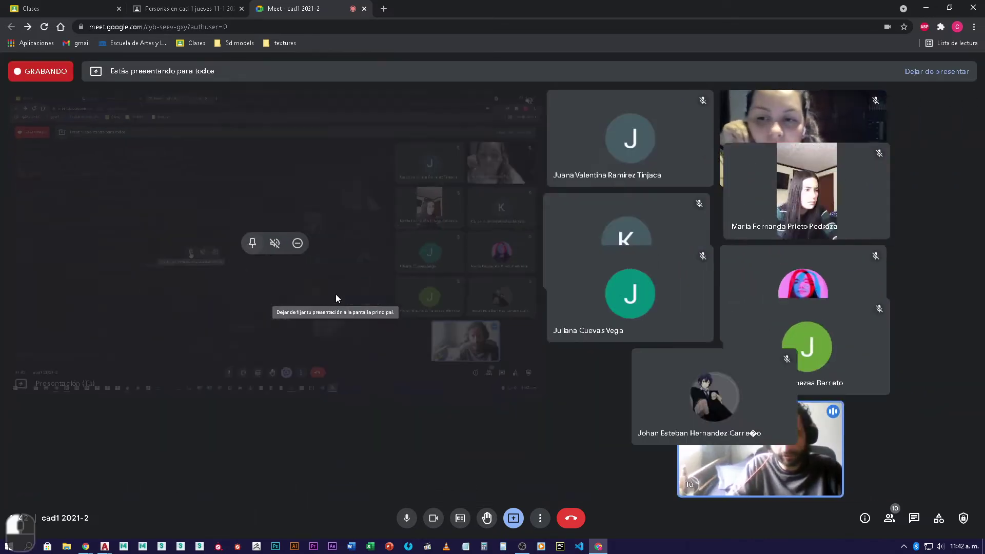
Switch to AutoCAD and open the drawing EJERCICIO Nº 2 BASICO LINE GRID SNAP
key(alt+Tab)
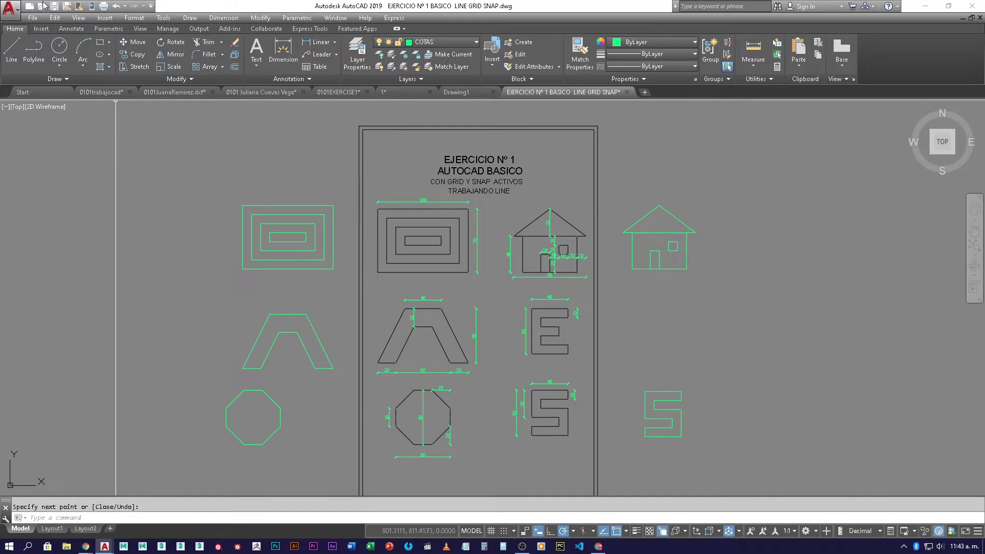
click(197, 173)
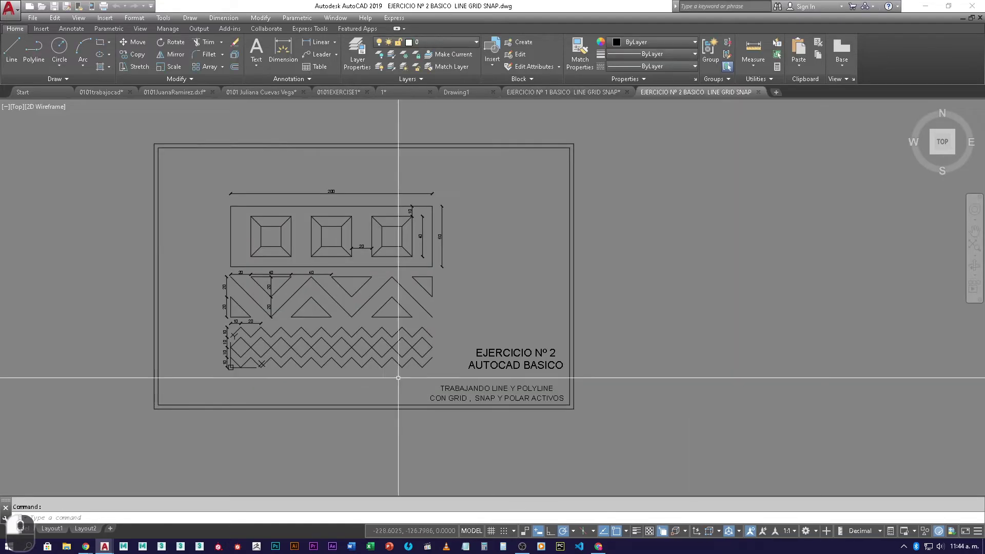
Open and close the EJERCICIO Nº 3 drawing, and open EJERCICIO Nº 4 BASICO DRAW y OSNAP
click(42, 8)
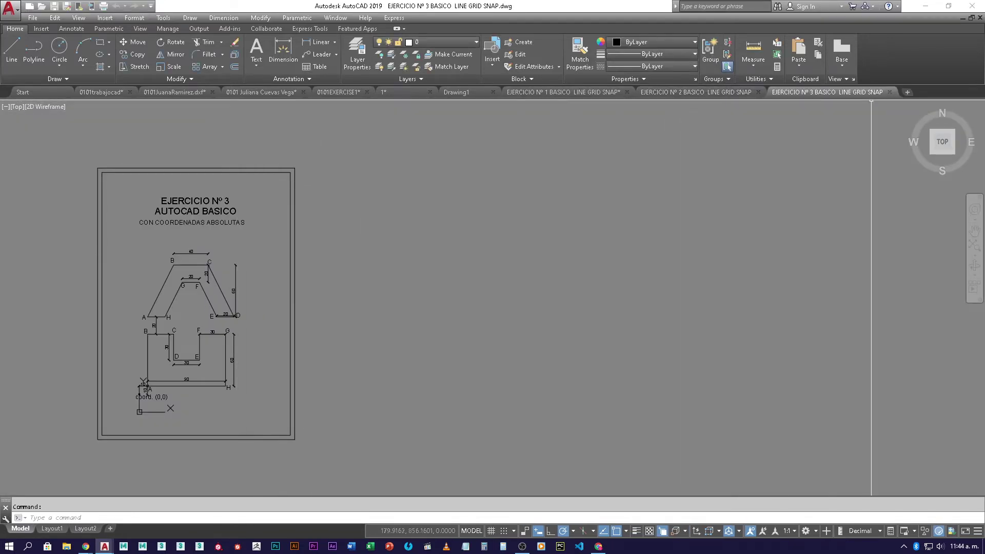
click(889, 93)
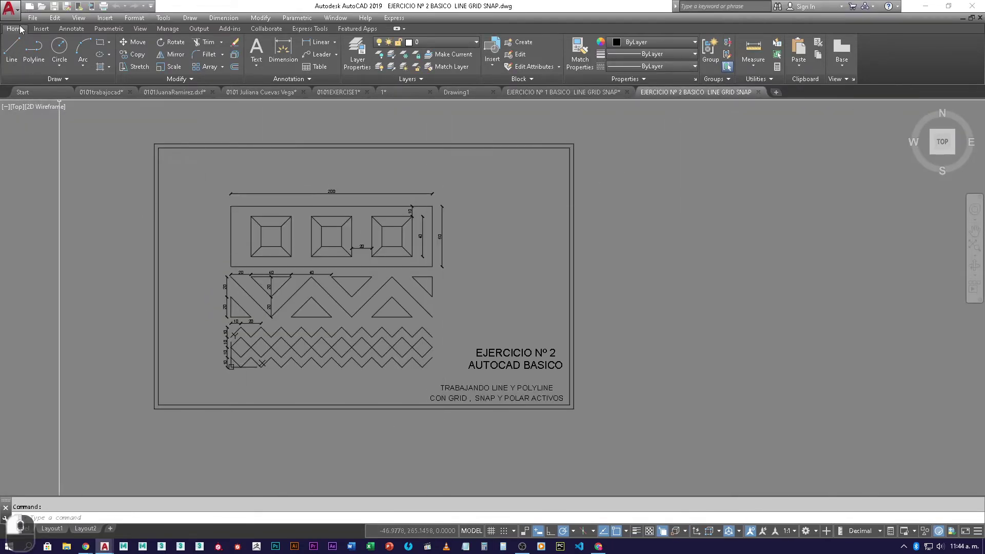
click(41, 9)
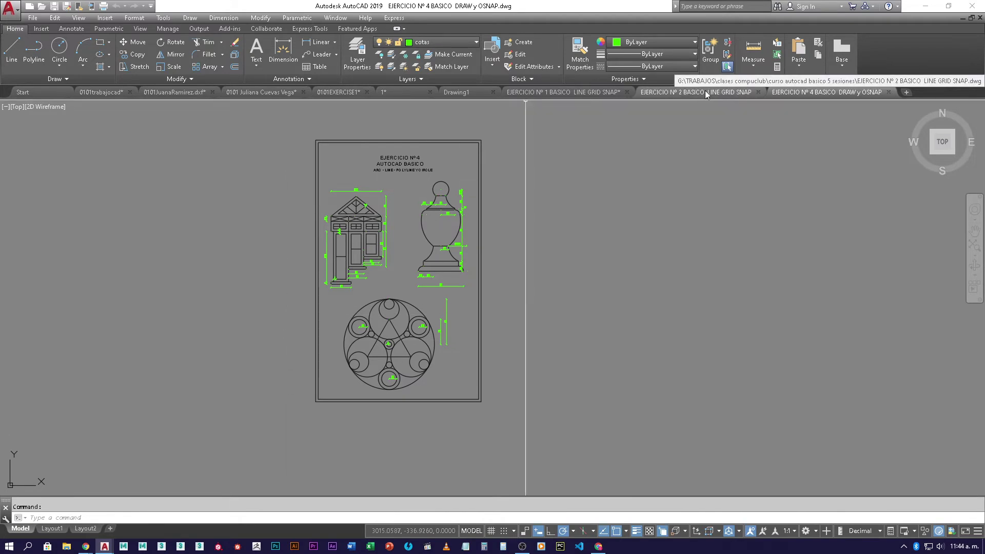
Return to the EJERCICIO Nº 2 drawing and examine its dimensioned patterns and its layer list
mouse_move(706, 93)
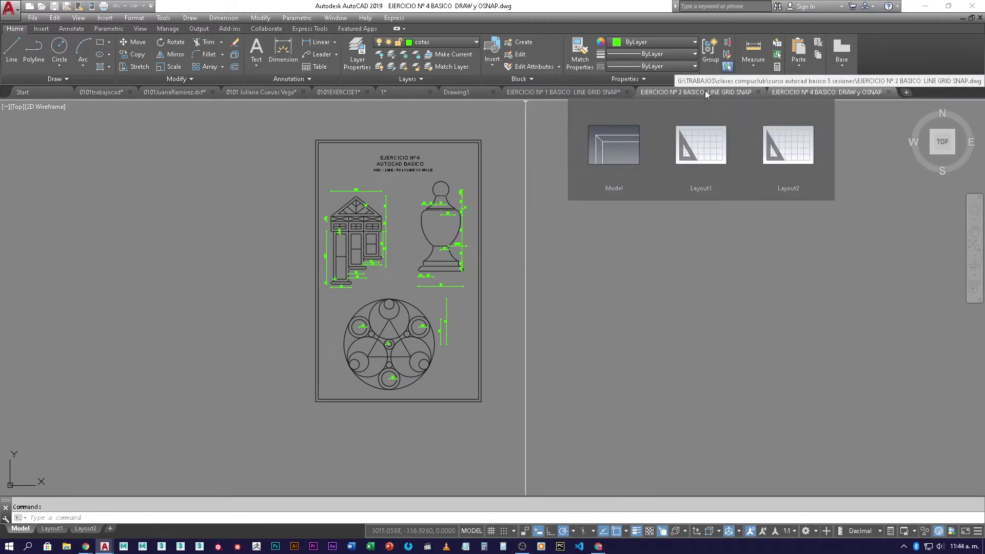
click(705, 91)
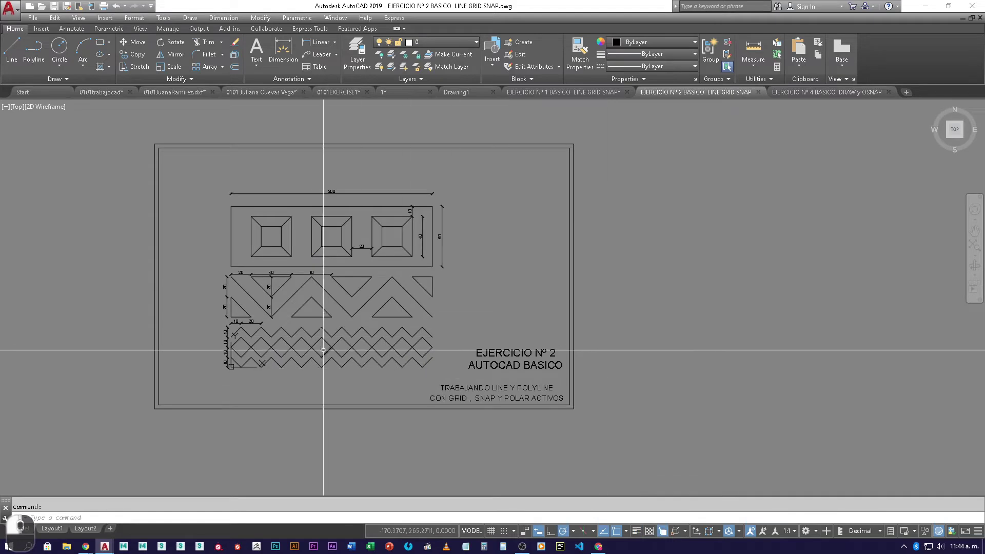
middle_drag(378, 345, 513, 367)
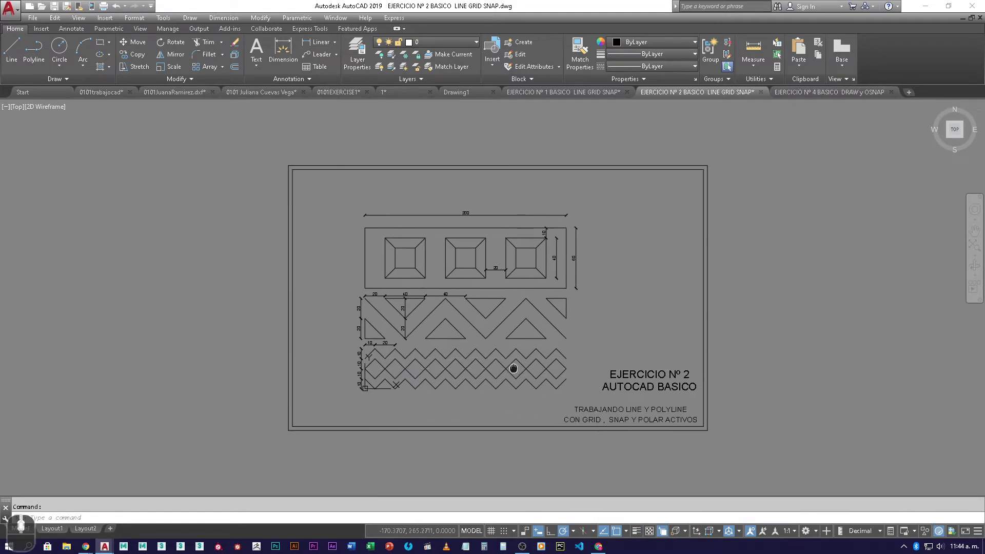
scroll(514, 341, up, 3)
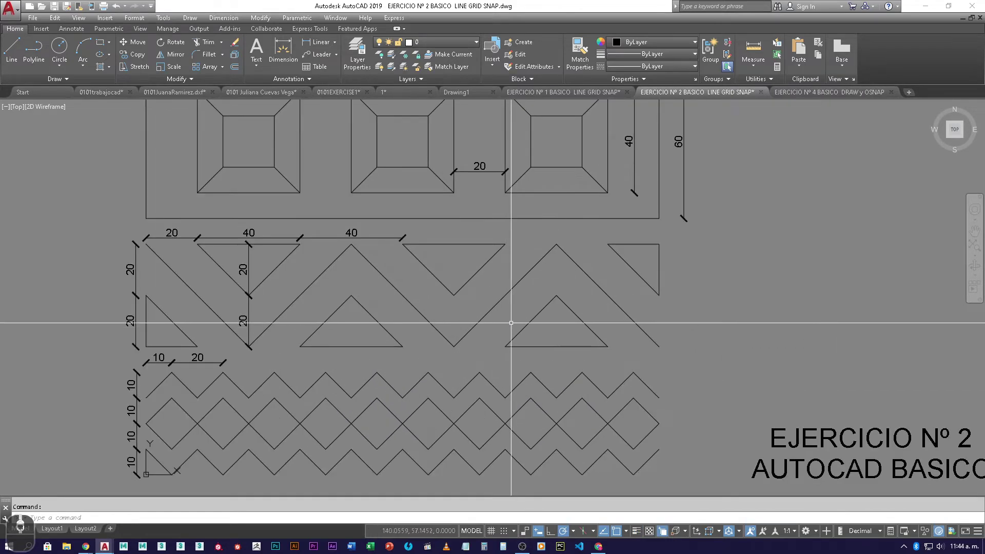
middle_drag(515, 320, 550, 325)
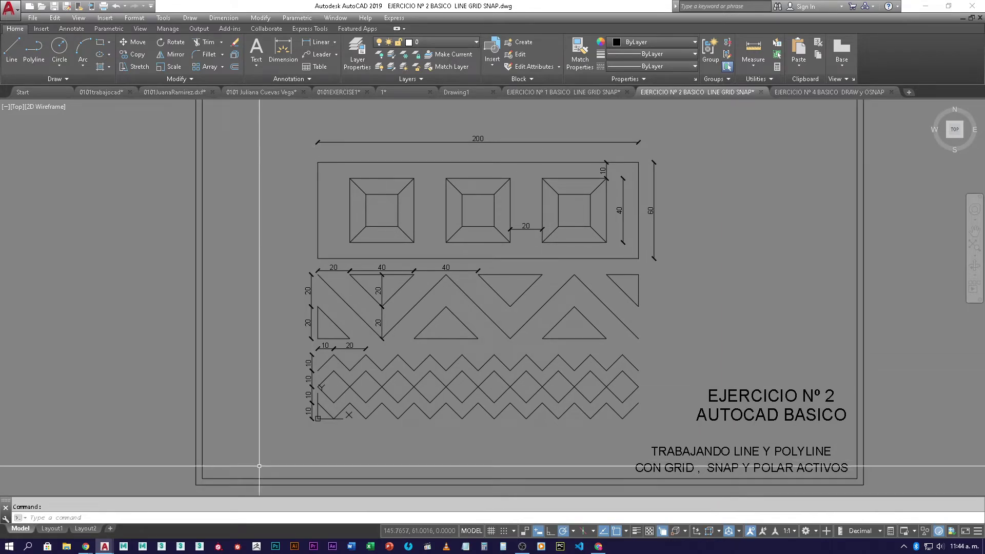
click(475, 43)
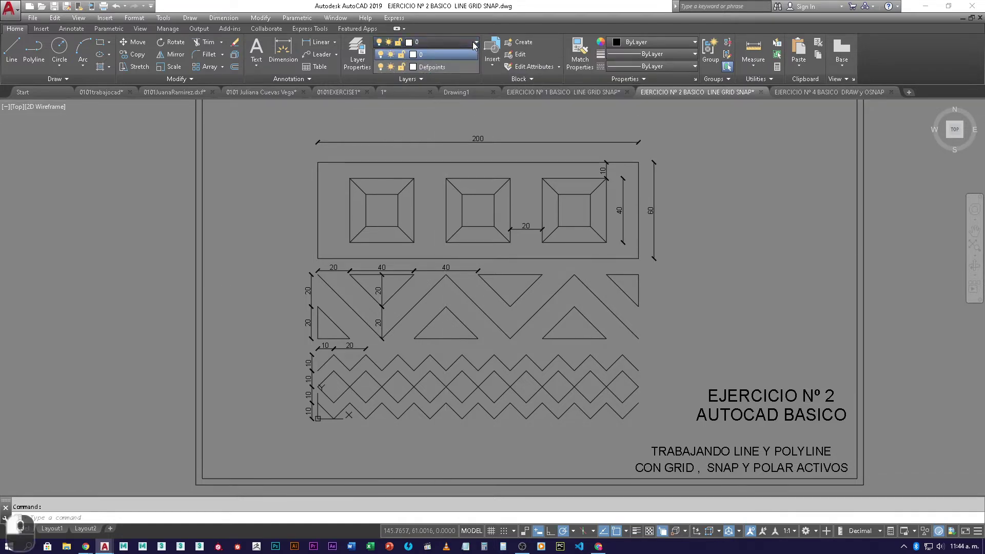
click(426, 53)
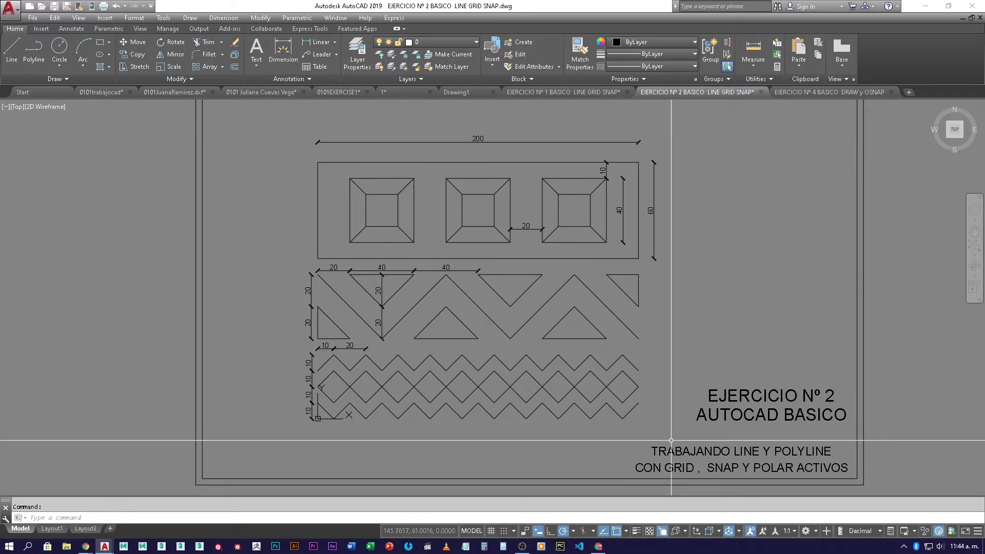
Move the entire EJERCICIO Nº 2 sheet with its figures up and to the right, clear of the coordinate origin
scroll(671, 440, down, 2)
click(771, 477)
click(298, 158)
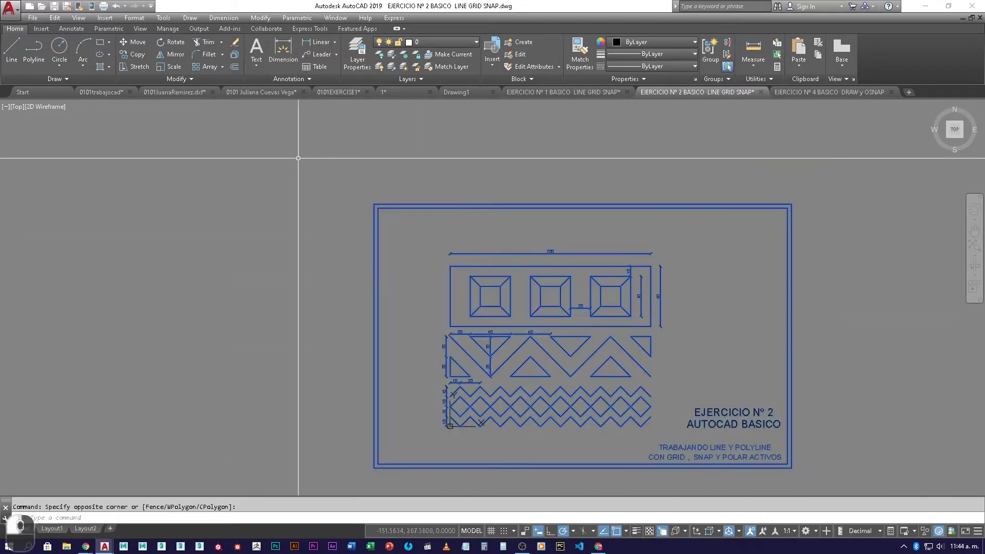
key(space)
click(275, 292)
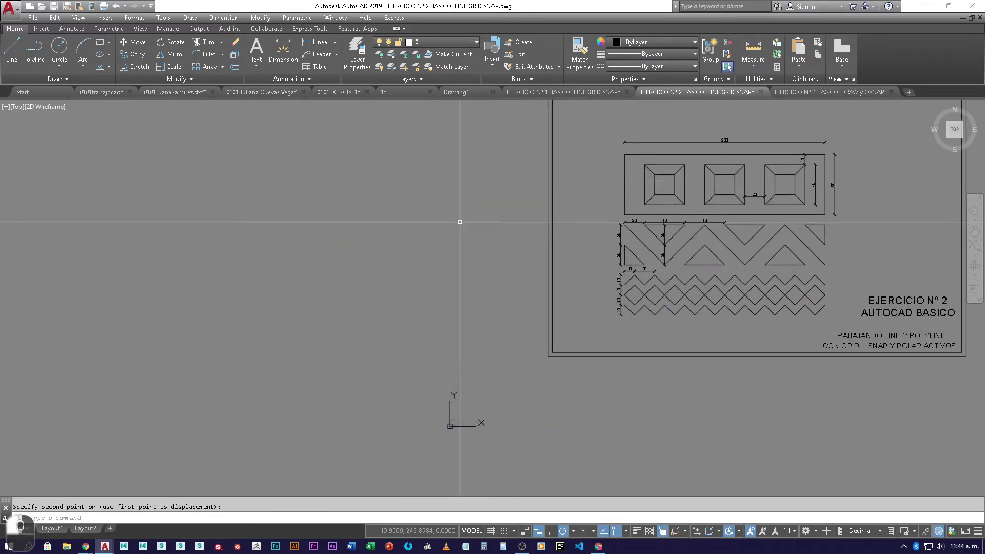
scroll(363, 328, up, 2)
middle_drag(364, 328, 354, 246)
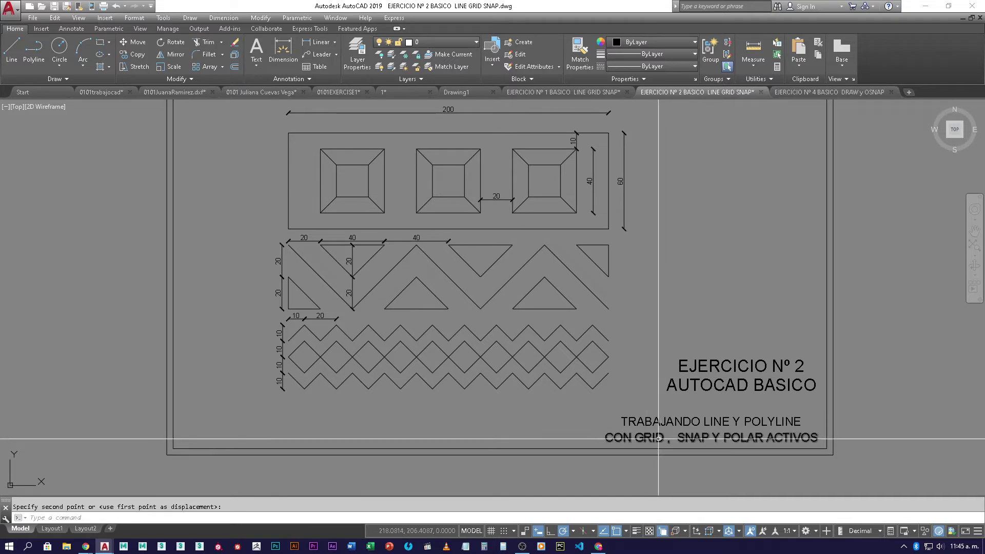
Turn the grid display on and off again
click(491, 531)
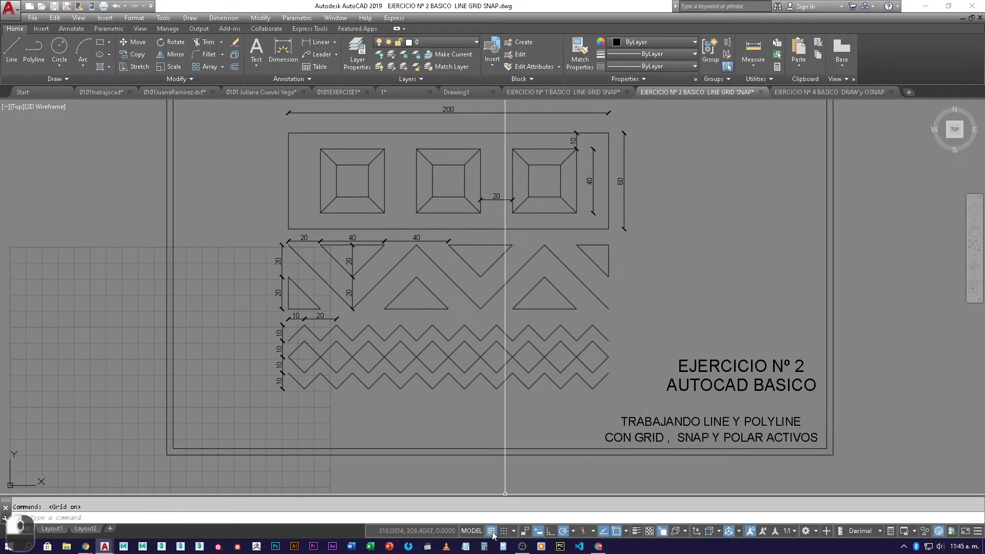
click(492, 533)
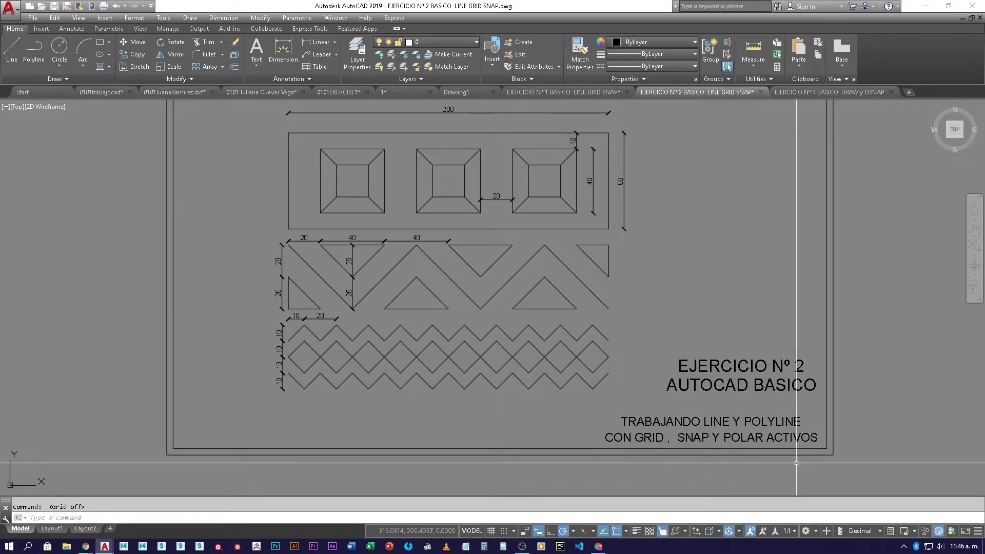
shift+click(840, 461)
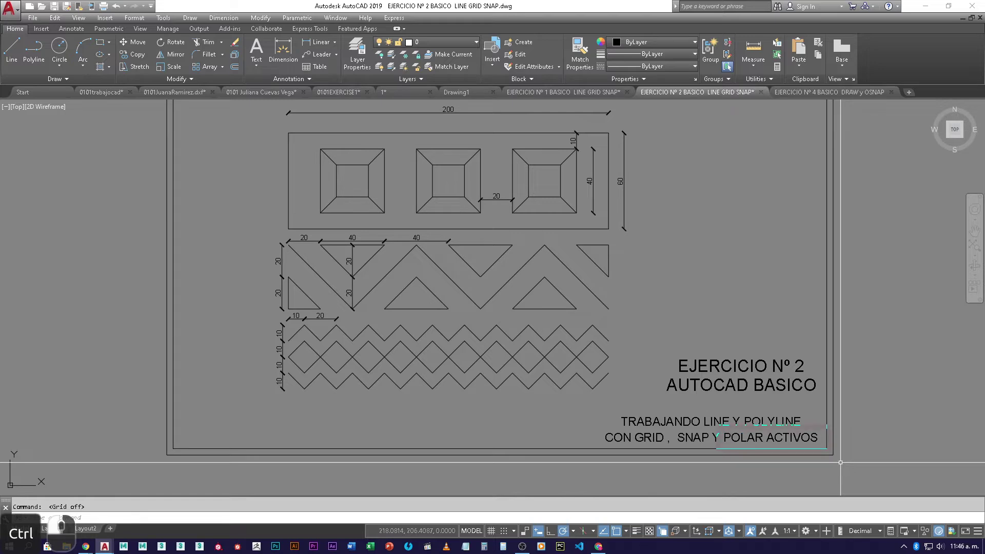
ctrl+drag(716, 425, 831, 451)
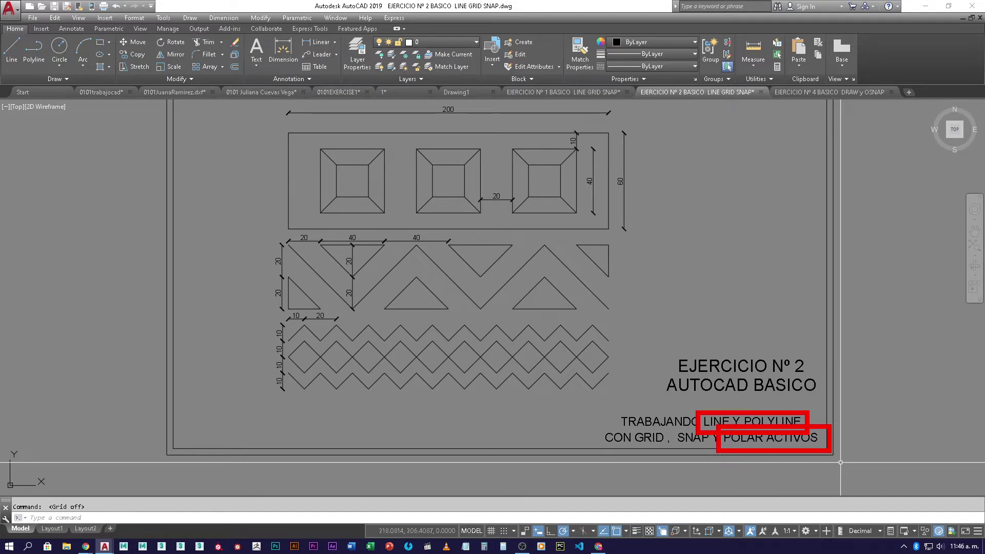
key(Escape)
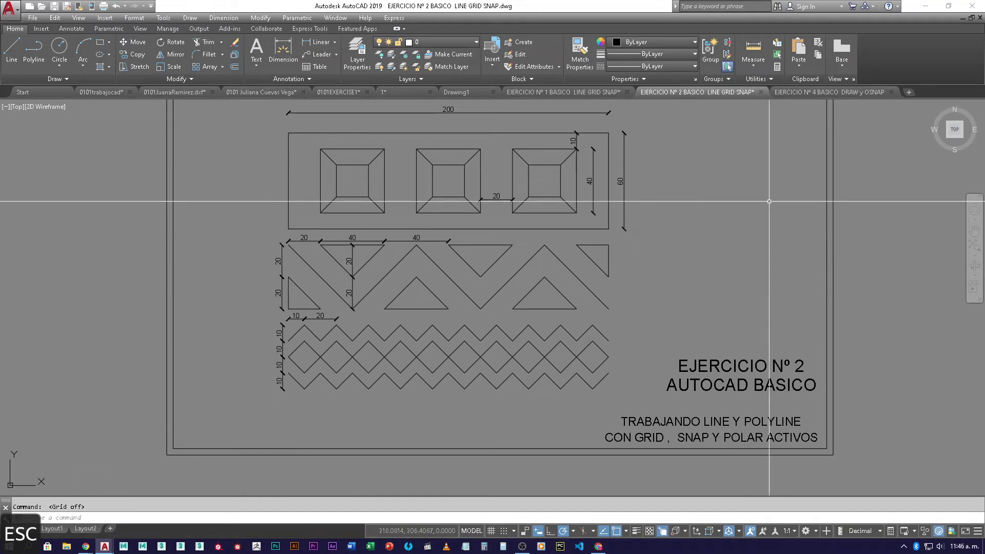
Examine the title, house, urn and circle figures with their dimensions in the EJERCICIO Nº 4 drawing
click(832, 91)
scroll(388, 167, up, 6)
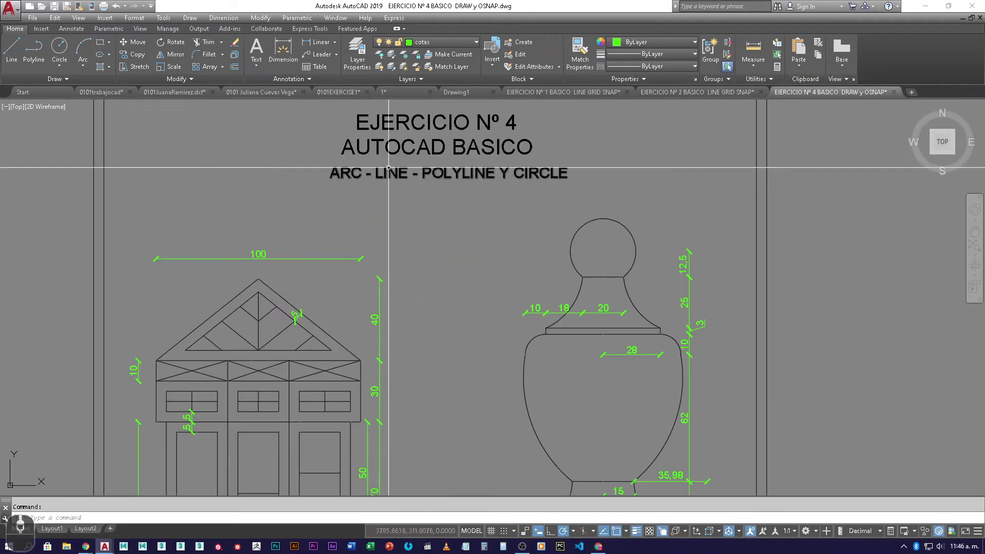
middle_drag(381, 195, 457, 259)
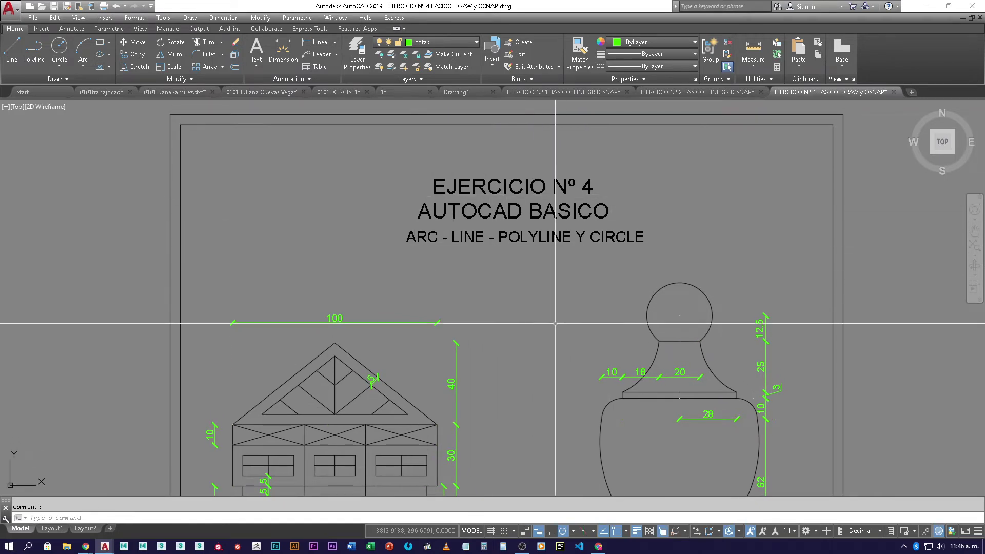
scroll(555, 323, down, 3)
middle_drag(554, 407, 573, 255)
scroll(594, 292, down, 1)
scroll(594, 292, down, 1)
middle_drag(593, 292, 531, 259)
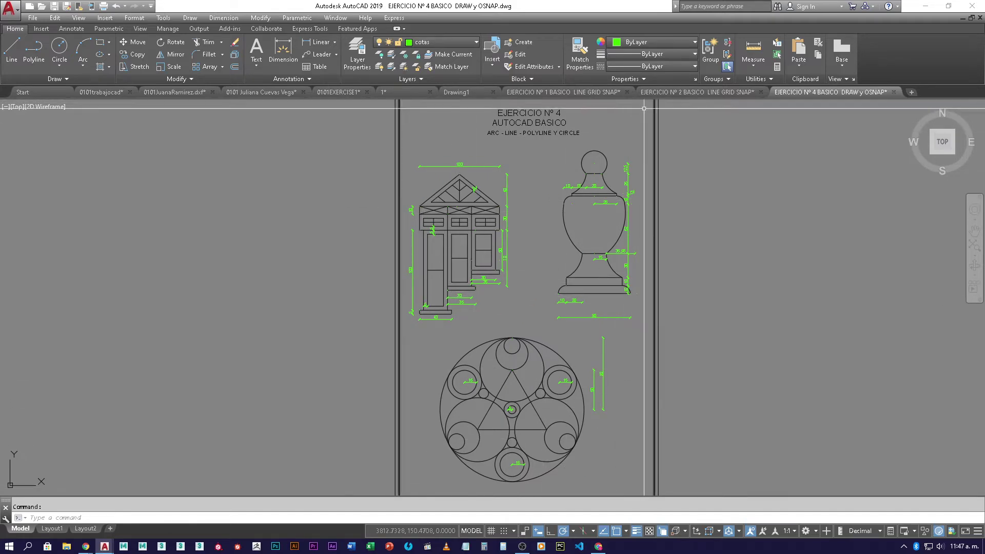
In the EJERCICIO Nº 2 drawing, draw a freehand spiral of 18 connected segments beside the sheet with the Line command
click(698, 92)
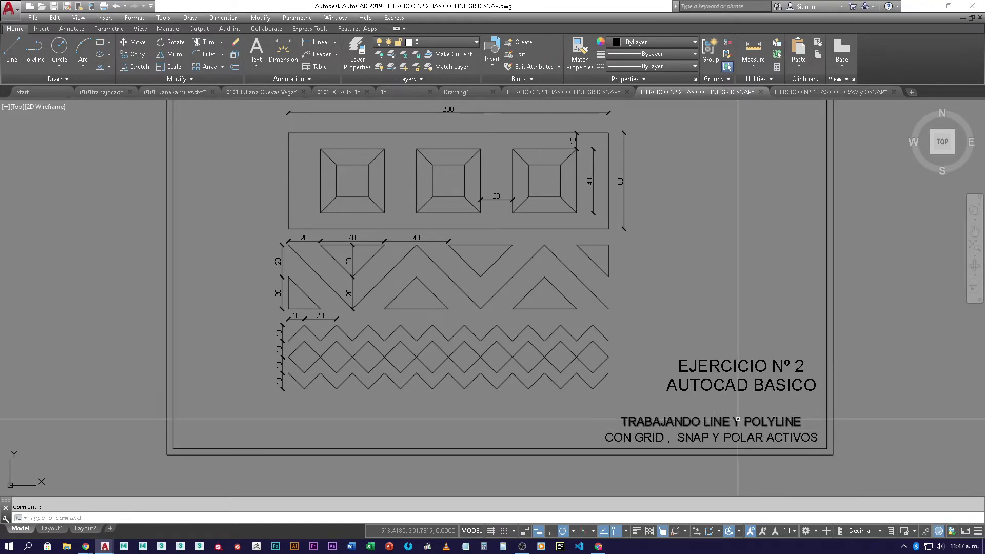
middle_drag(754, 364, 413, 391)
scroll(413, 391, down, 2)
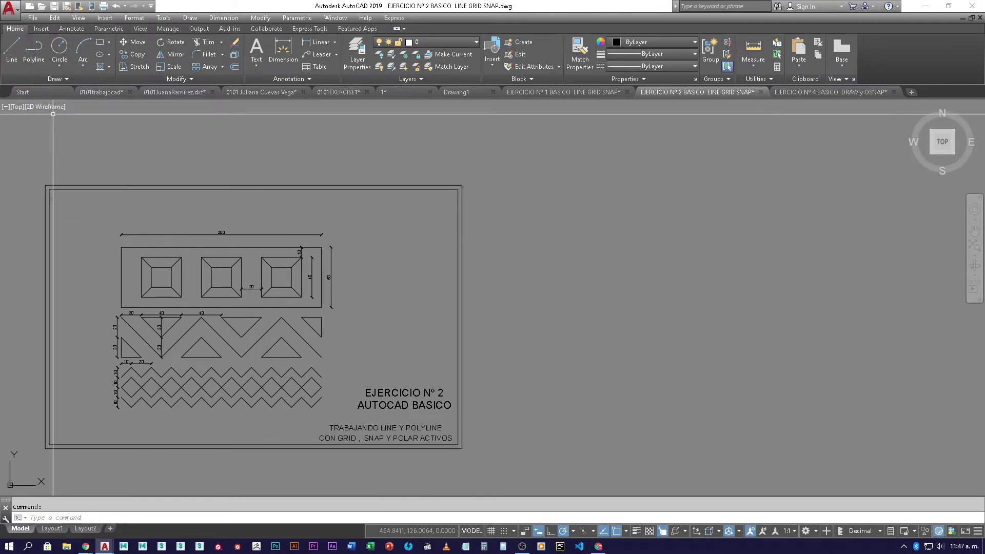
click(10, 52)
click(557, 299)
click(662, 195)
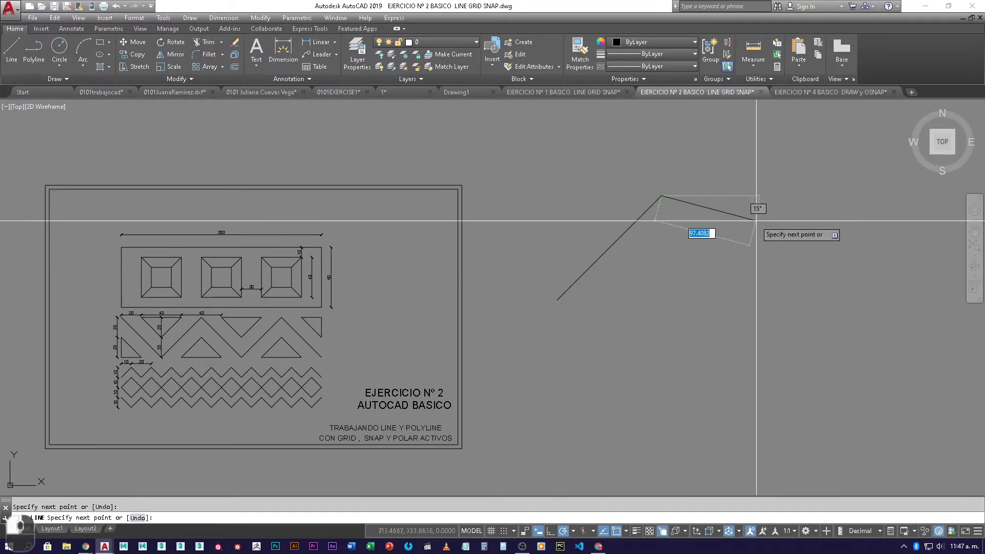
click(758, 223)
click(797, 293)
click(736, 381)
click(659, 418)
click(578, 435)
click(513, 395)
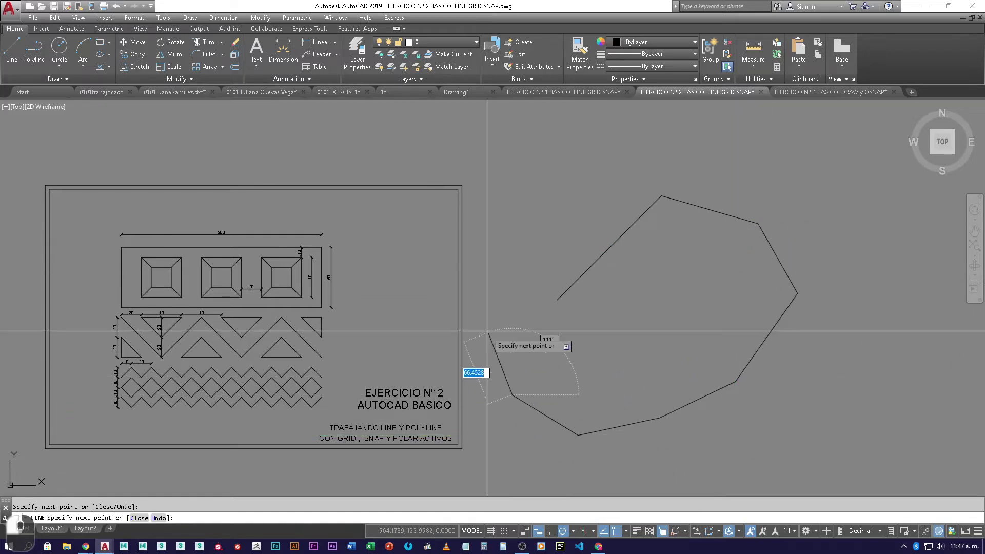
click(487, 331)
click(507, 220)
click(527, 171)
click(597, 139)
click(730, 138)
click(797, 158)
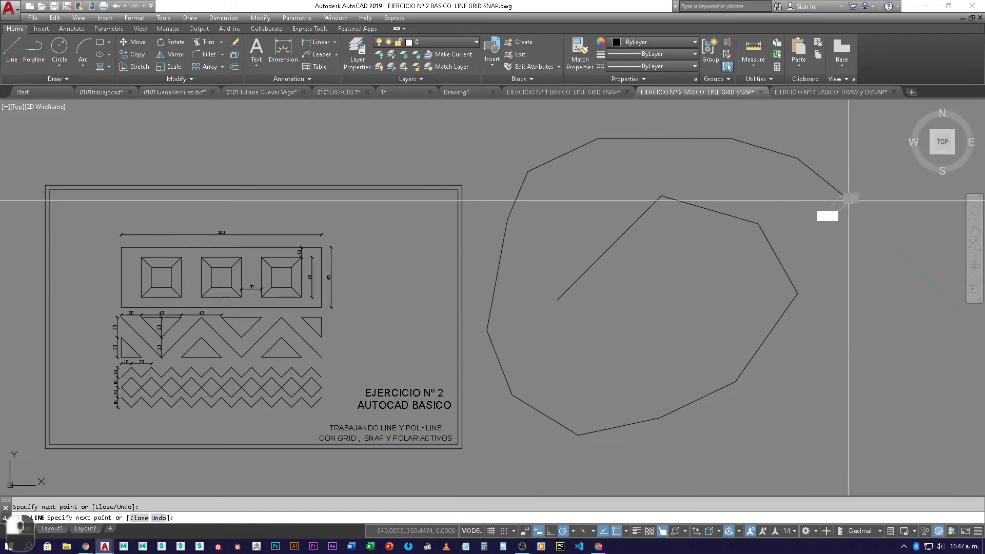
click(843, 195)
click(888, 287)
click(881, 376)
click(840, 426)
click(807, 459)
key(Return)
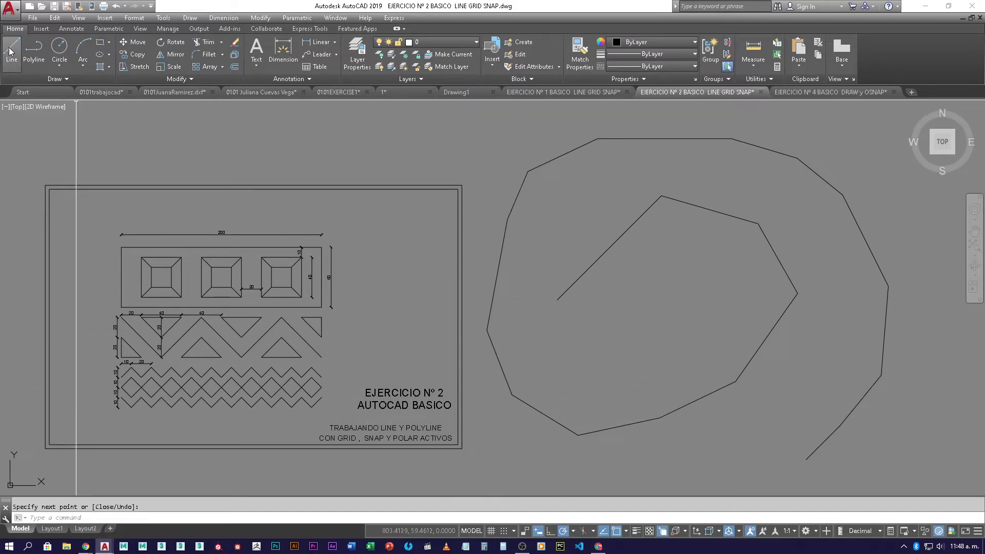
Select six separate segments around the line spiral to check that each is an independent object, then clear the selection
click(576, 148)
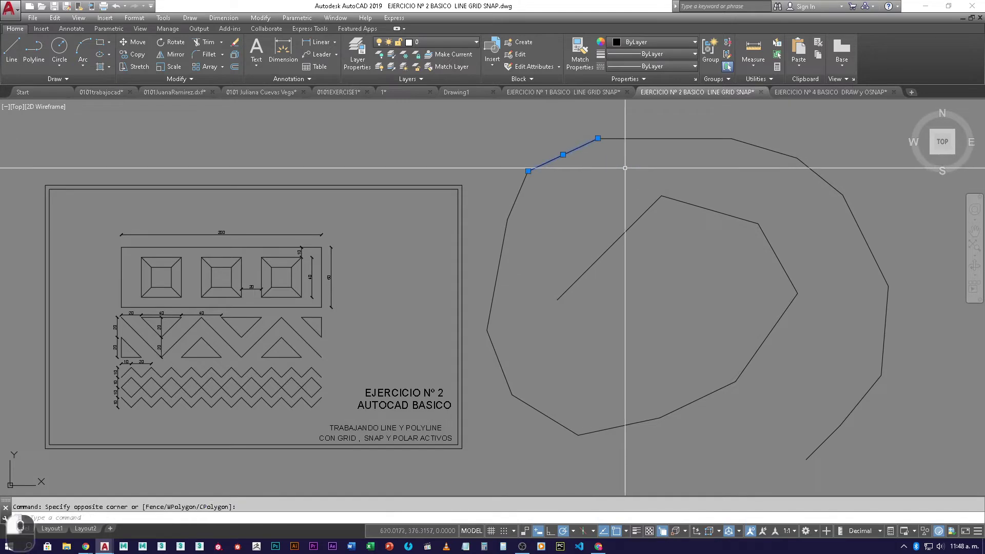
click(733, 180)
click(699, 231)
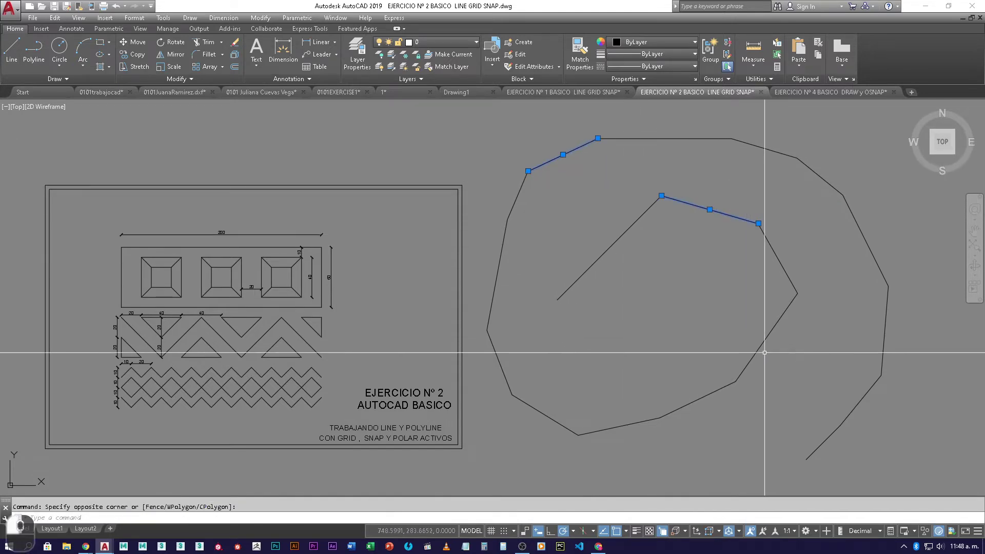
click(783, 359)
click(744, 322)
click(622, 406)
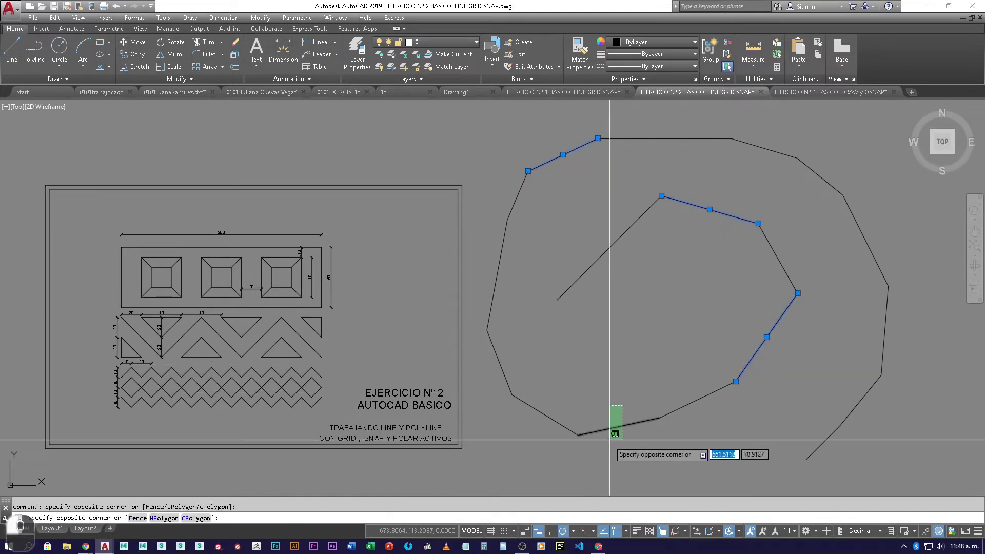
click(615, 434)
click(510, 350)
click(508, 399)
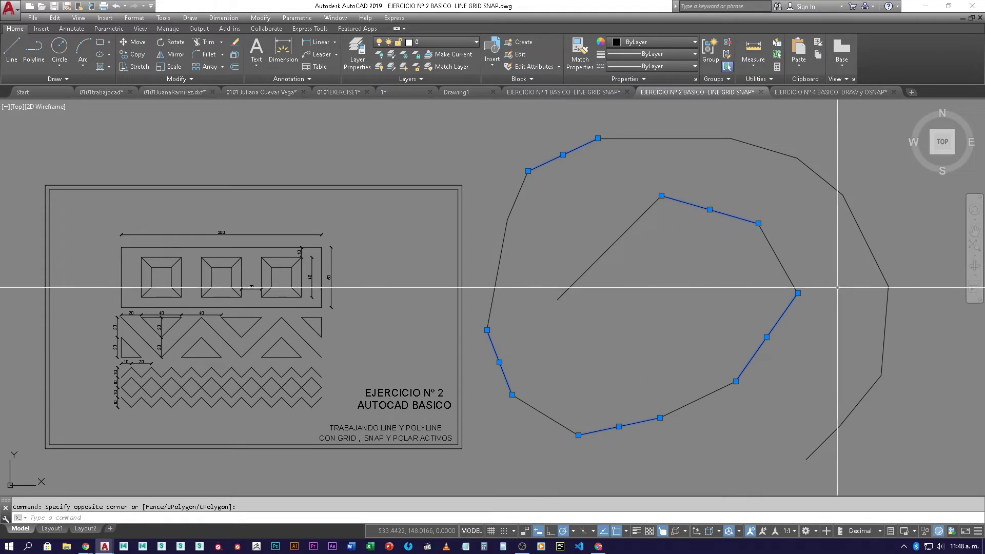
click(875, 233)
click(854, 241)
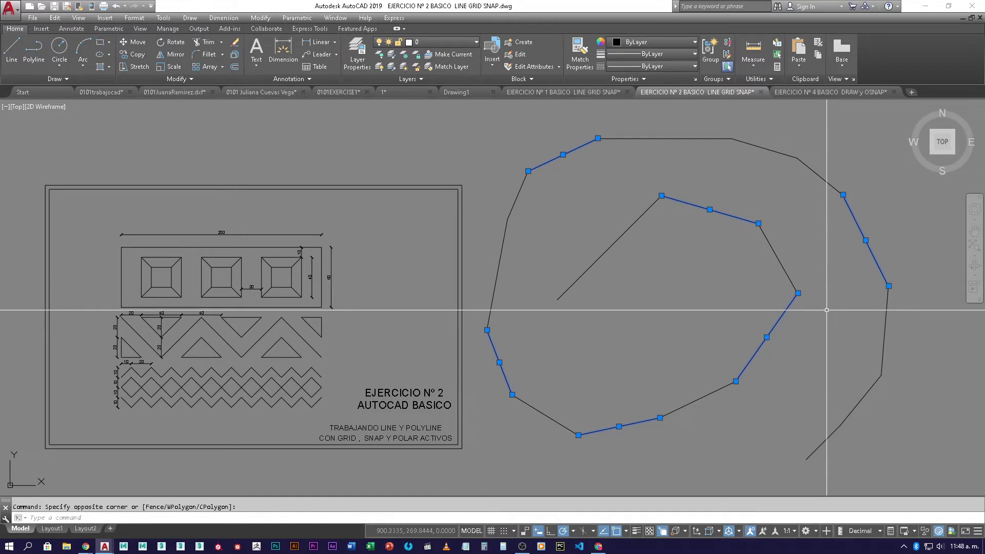
key(Escape)
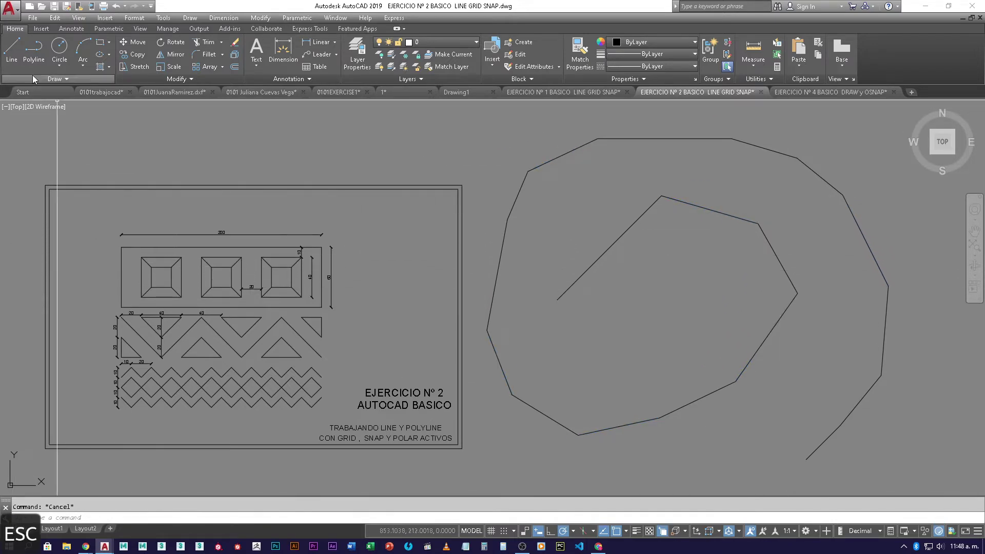
Draw a freehand spiral of 15 connected segments with the Polyline command, following the inner side of the line spiral
click(35, 50)
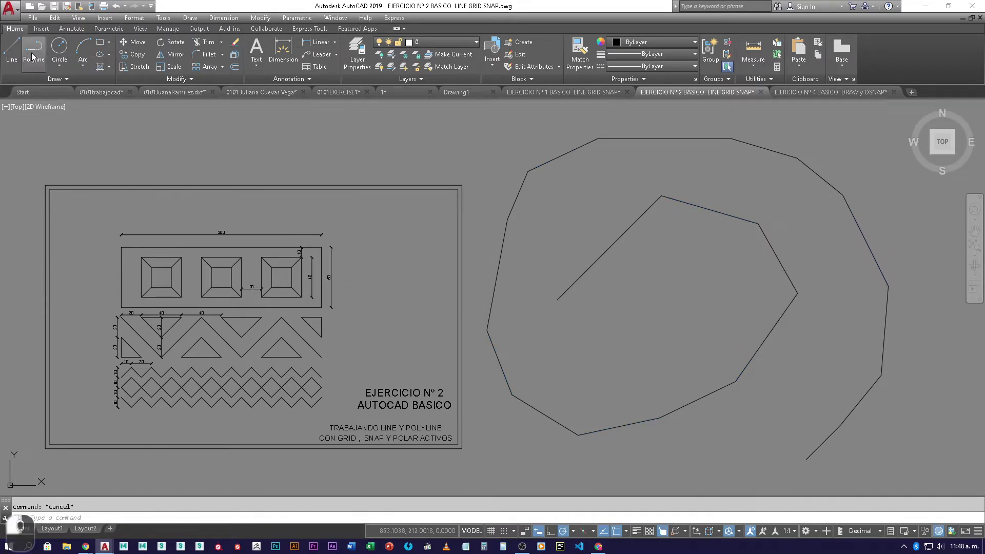
click(570, 309)
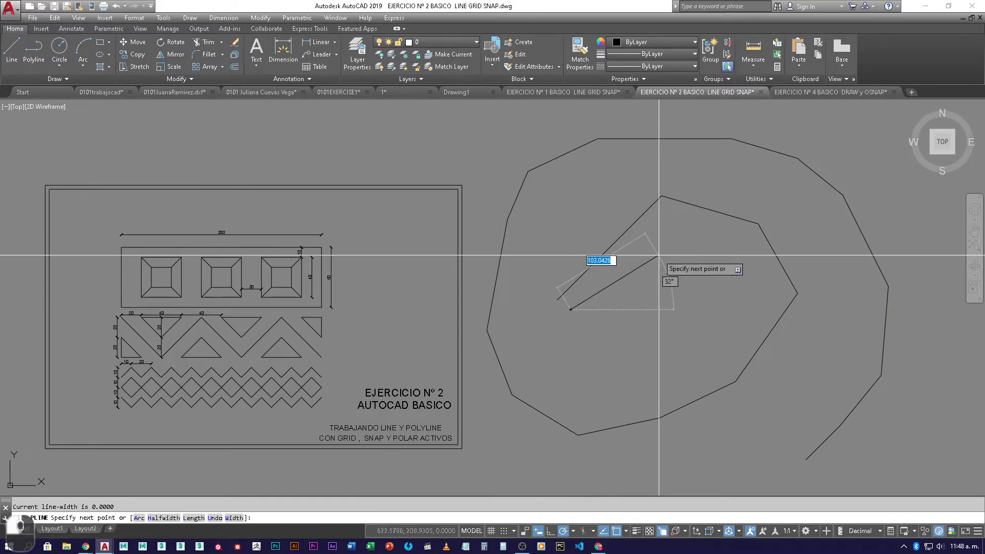
click(664, 215)
click(737, 246)
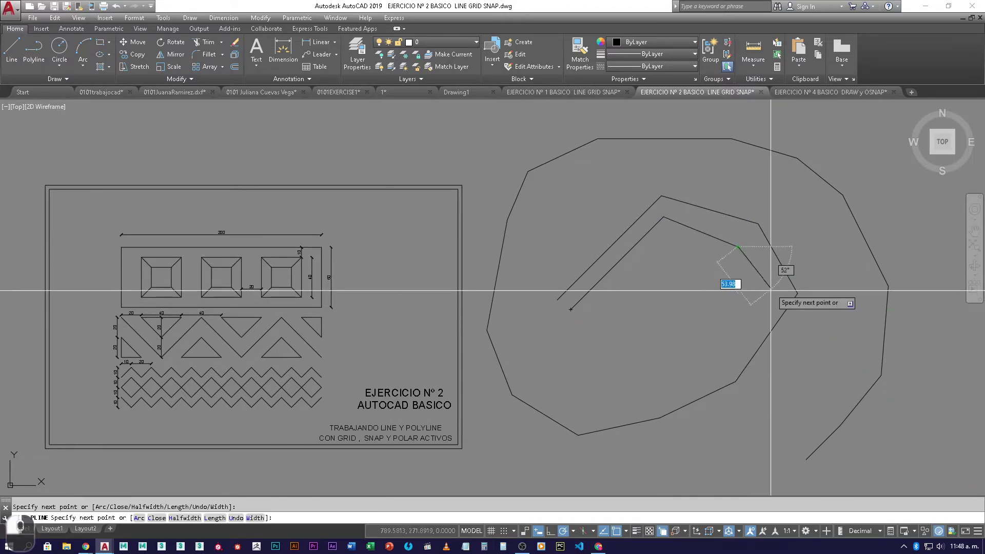
click(759, 298)
click(646, 405)
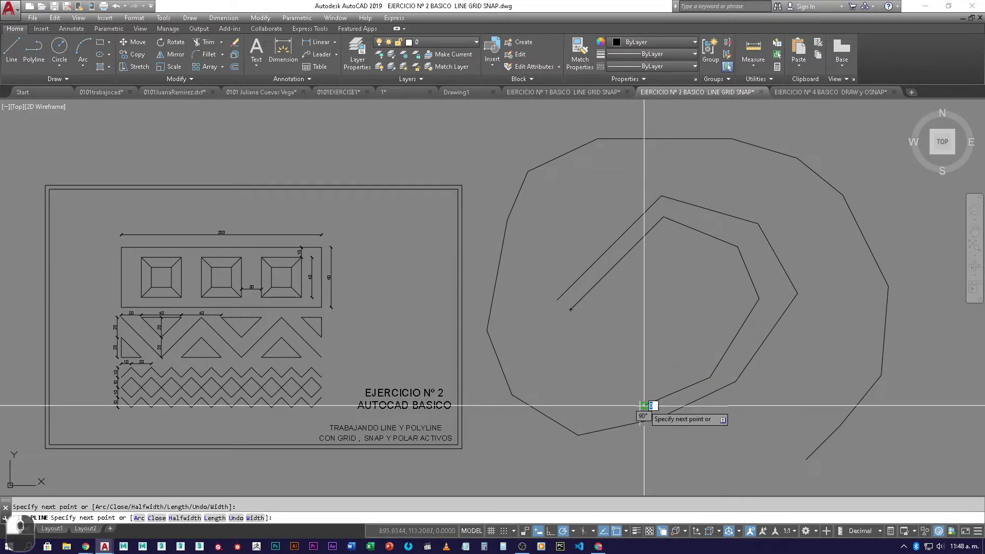
click(574, 414)
click(520, 381)
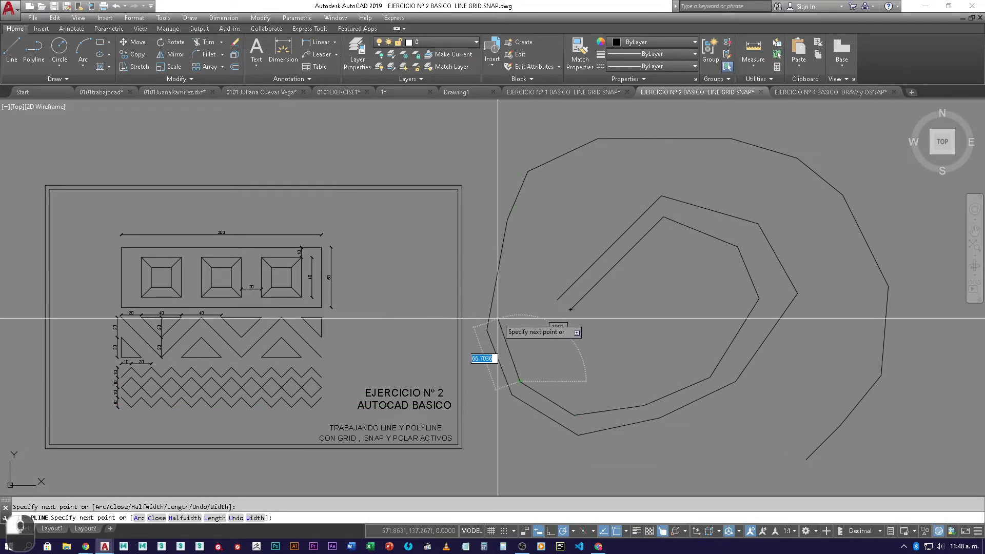
click(500, 319)
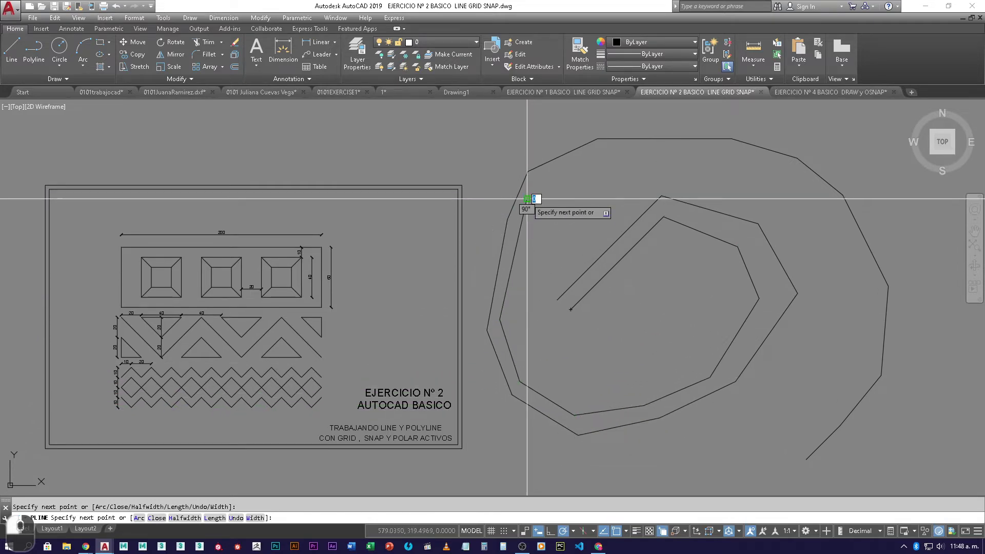
click(526, 199)
click(606, 163)
click(751, 163)
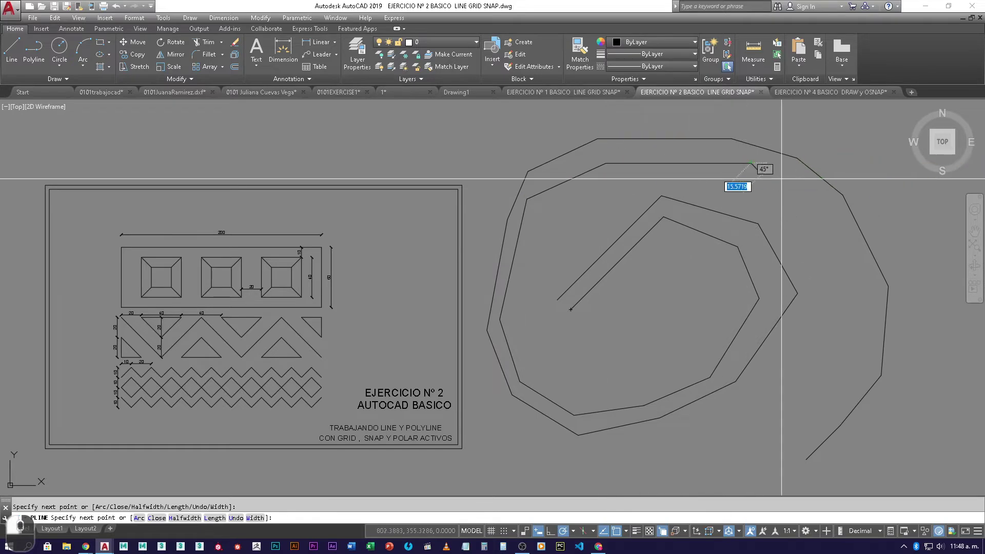
click(813, 199)
click(857, 284)
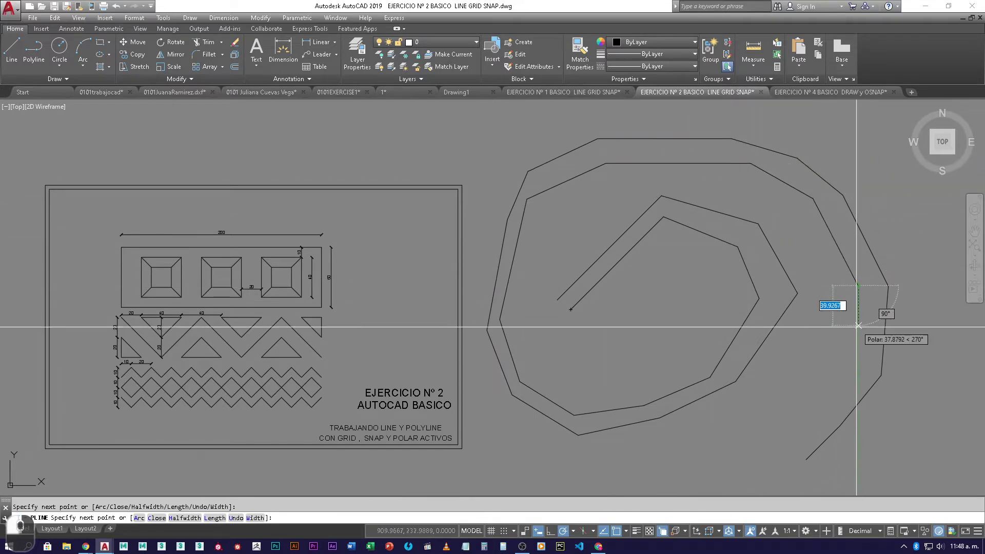
click(849, 353)
click(775, 440)
key(Return)
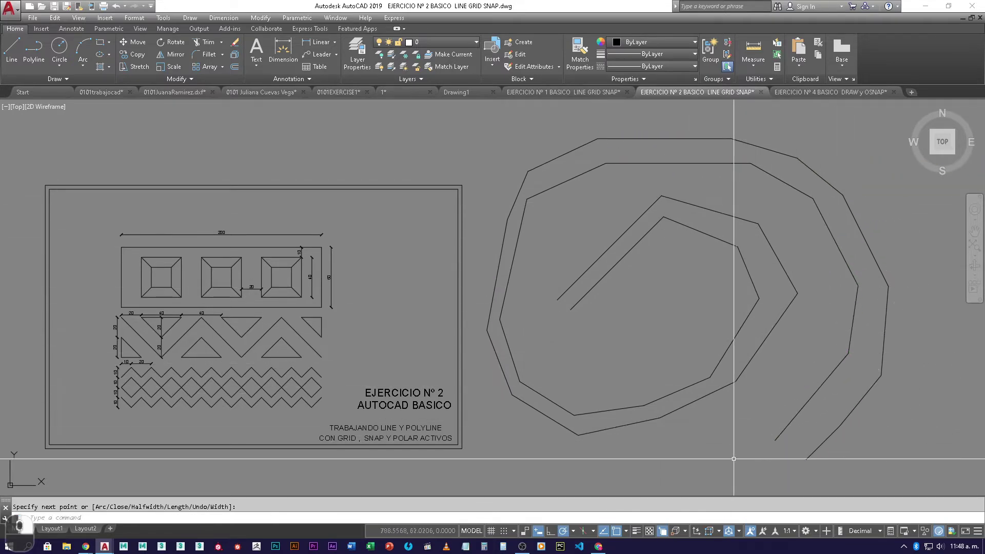
Select one inner segment of the line spiral to compare it with the polyline, then clear the selection
click(782, 239)
click(770, 251)
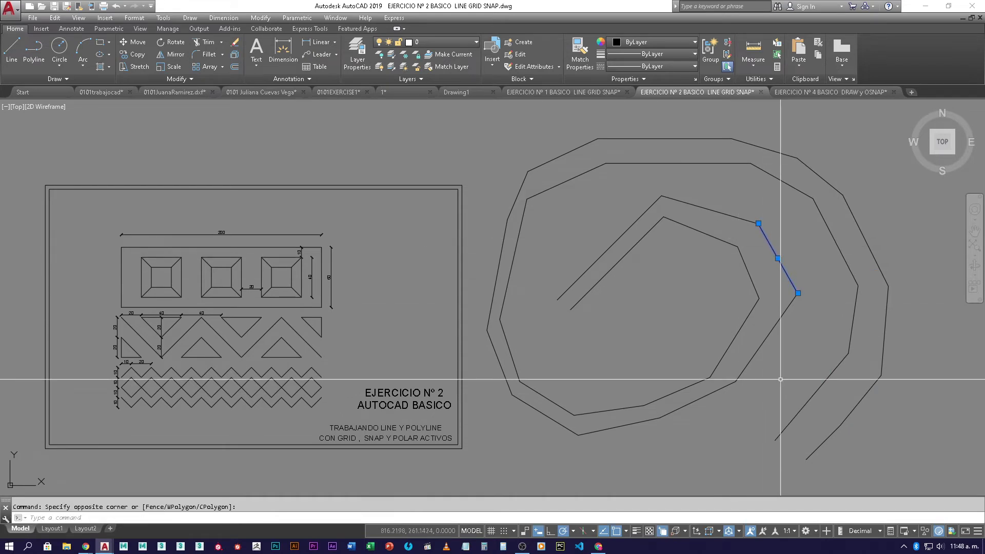
key(Escape)
Explode the inner polyline spiral into individual line segments
click(751, 269)
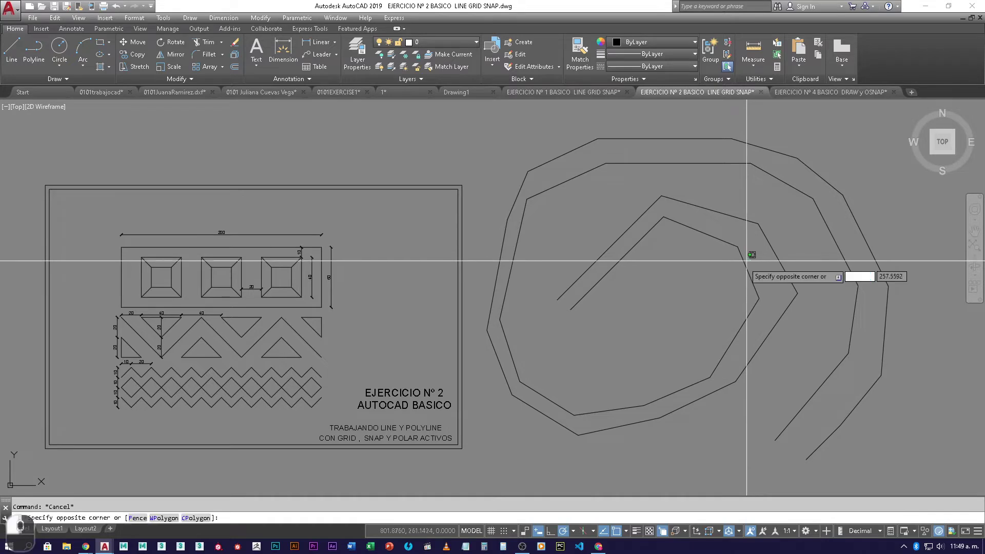
click(727, 277)
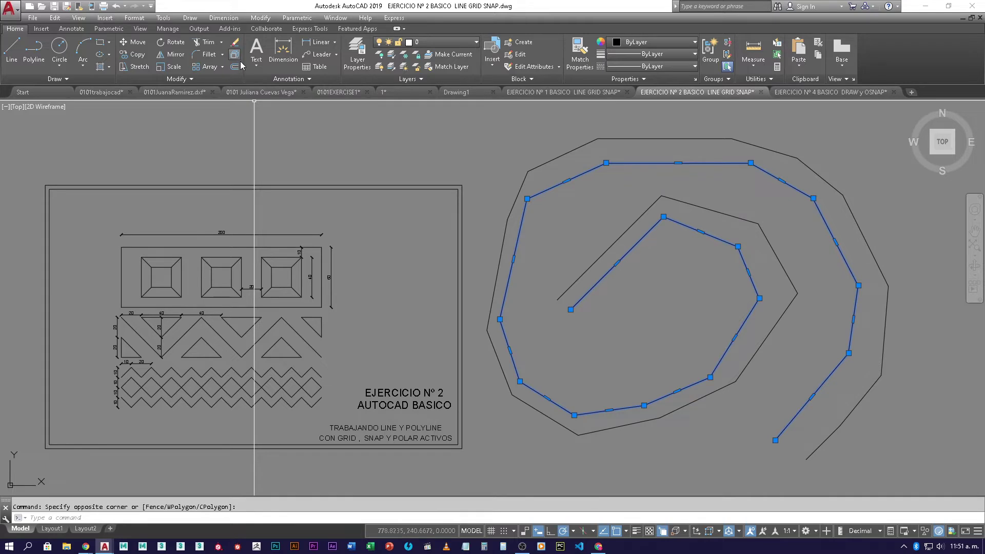
key(ctrl)
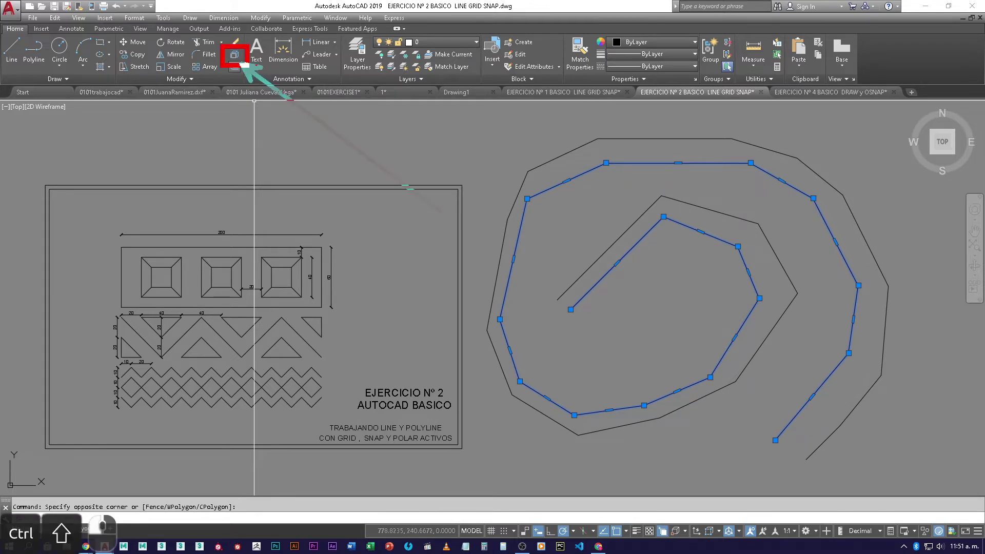
key(shift)
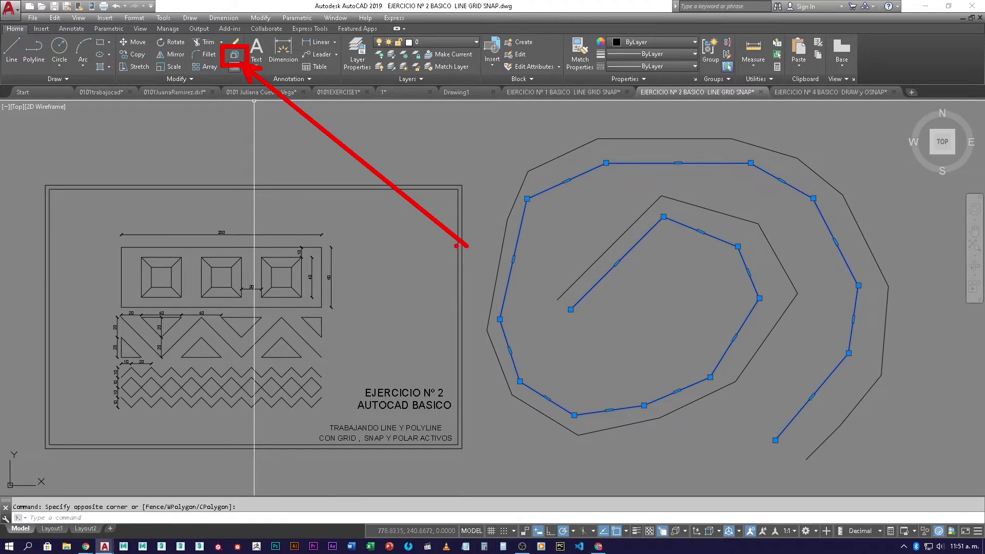
key(Escape)
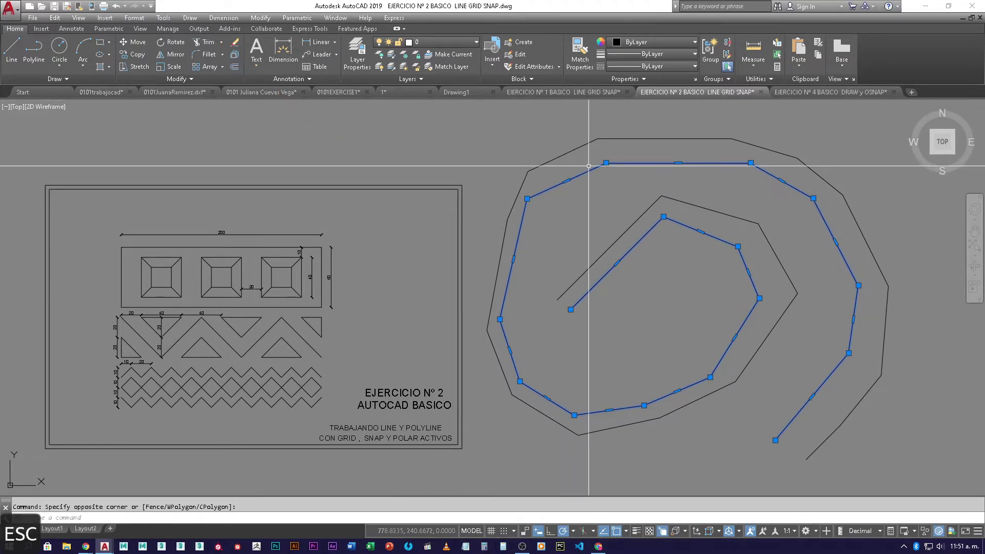
click(234, 54)
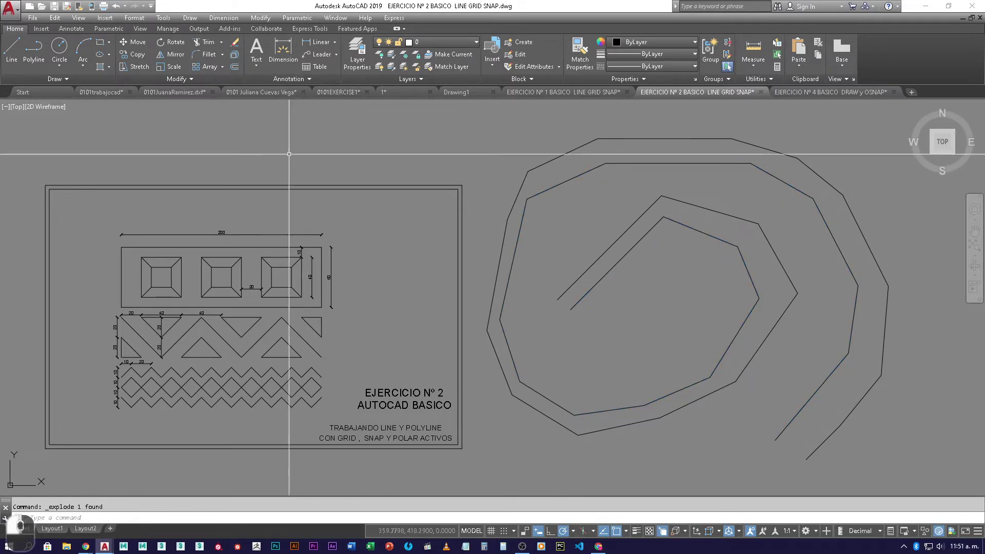
Select three segments of the exploded spiral to check that they are separate, then clear the selection
click(589, 171)
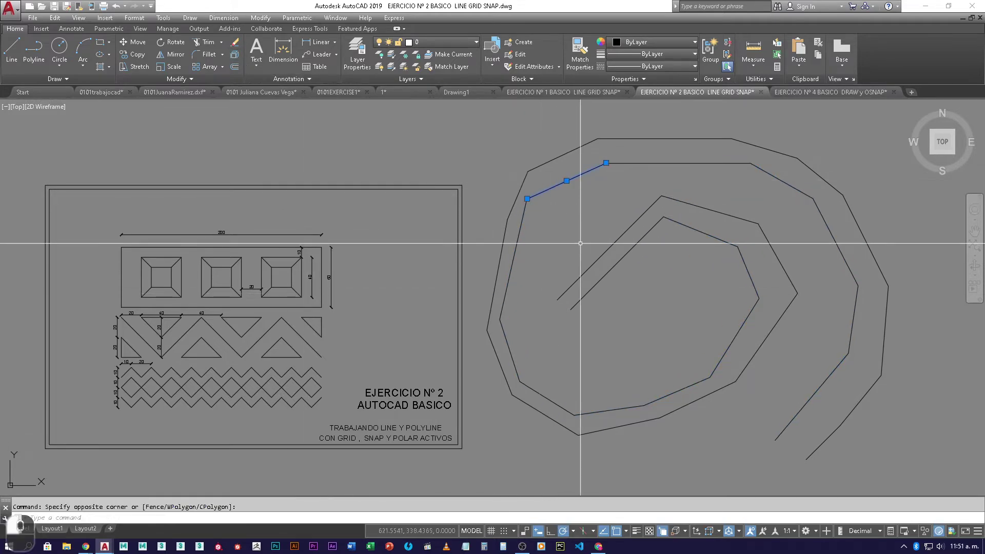
click(790, 185)
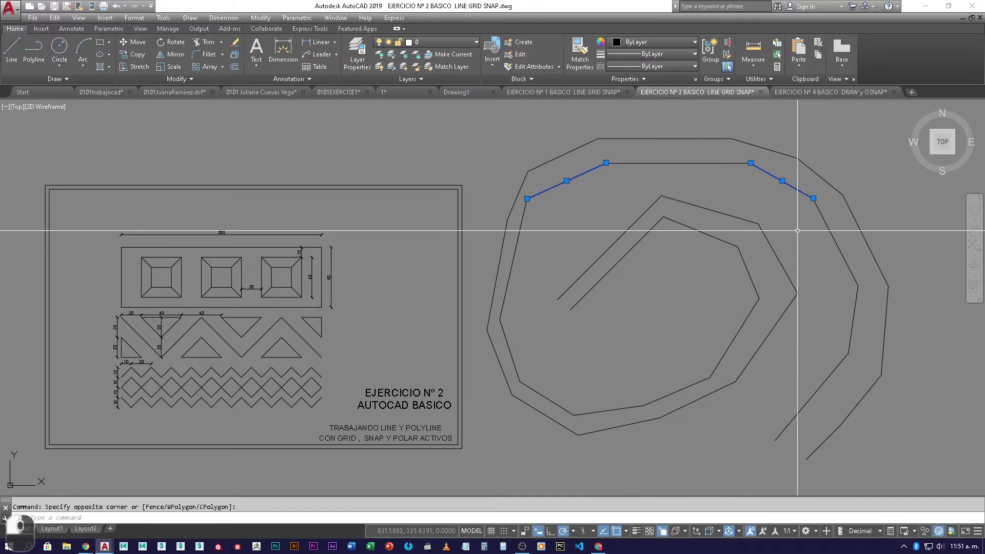
click(855, 325)
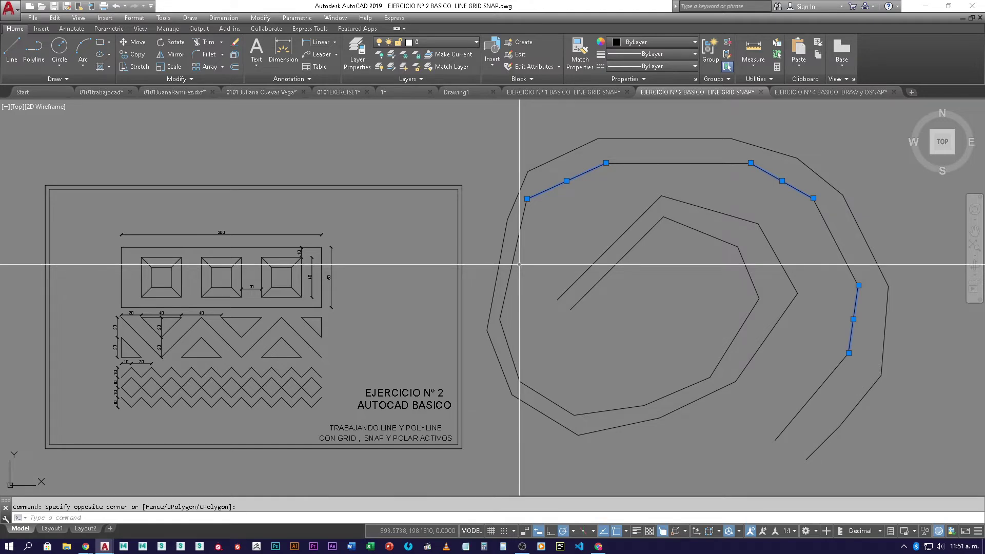
key(Escape)
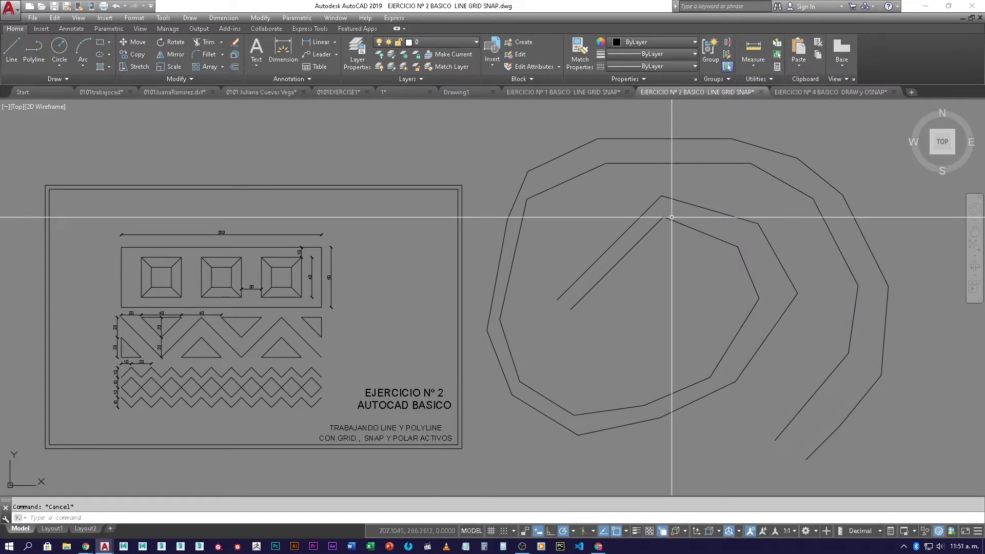
Join the first five connected segments at the inner end of the original line spiral into a single polyline
click(667, 213)
click(653, 197)
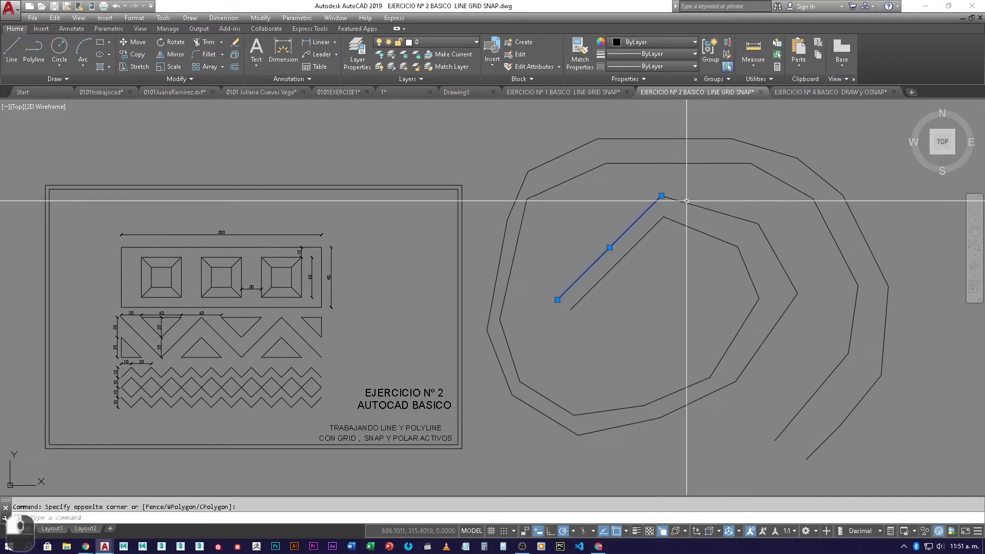
click(696, 200)
click(769, 198)
click(708, 203)
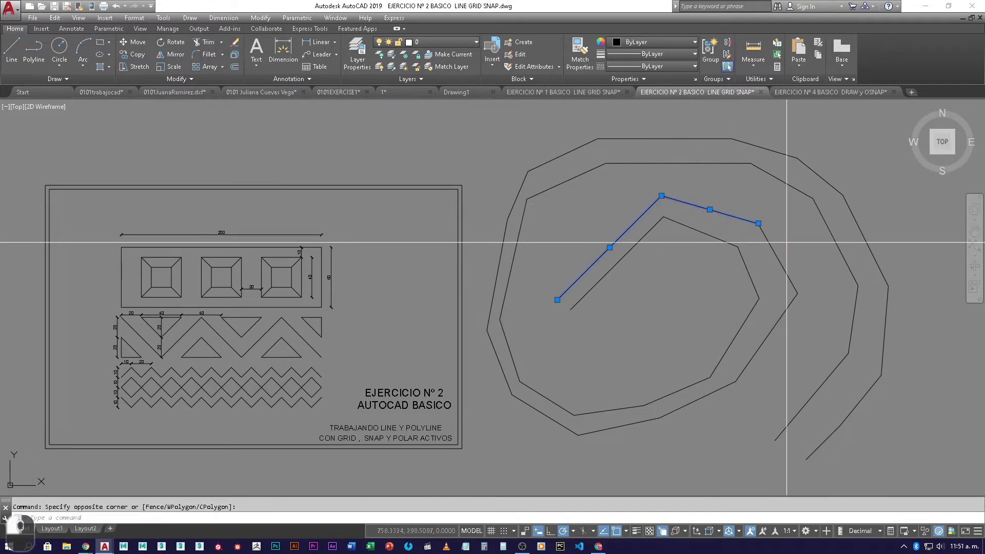
click(791, 285)
click(802, 310)
click(759, 329)
click(726, 349)
click(754, 370)
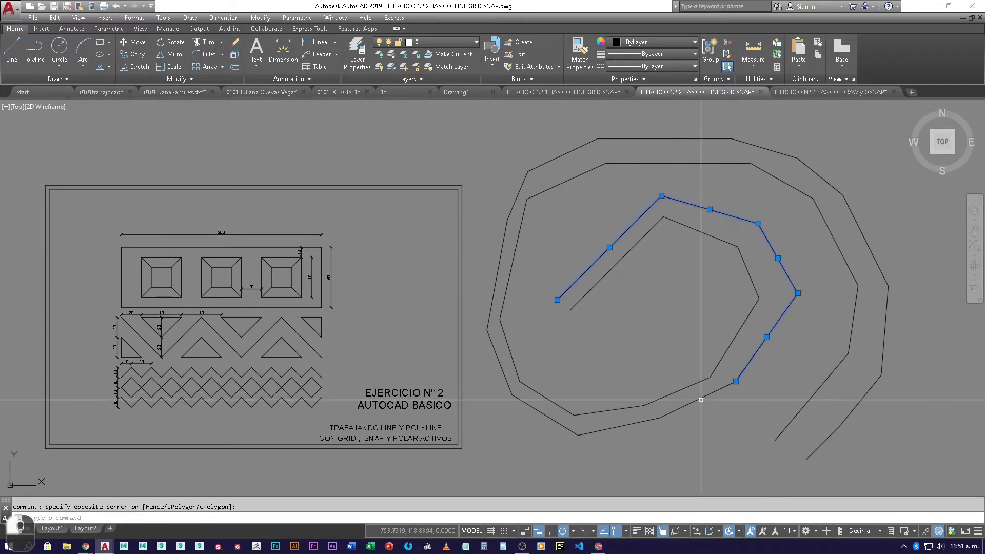
click(700, 413)
click(666, 398)
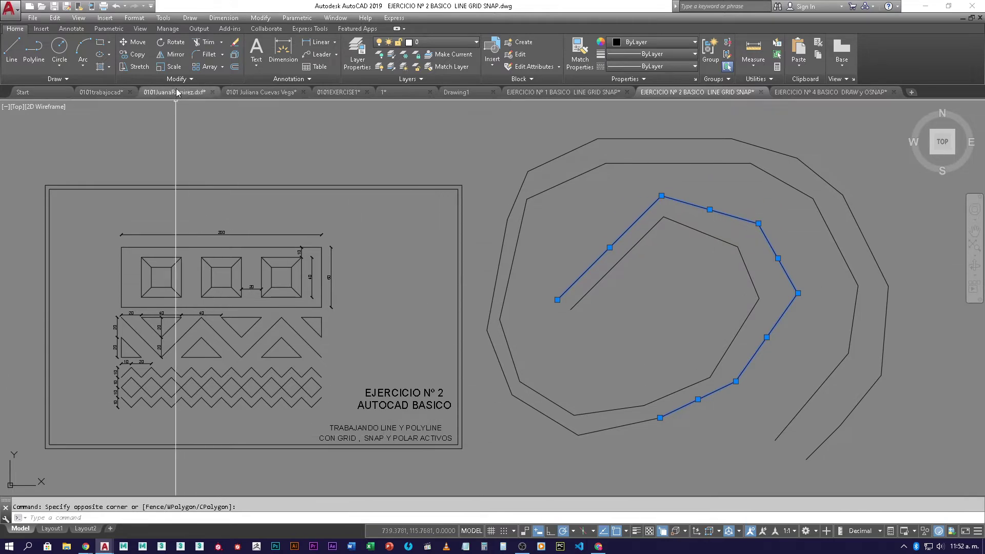
click(194, 79)
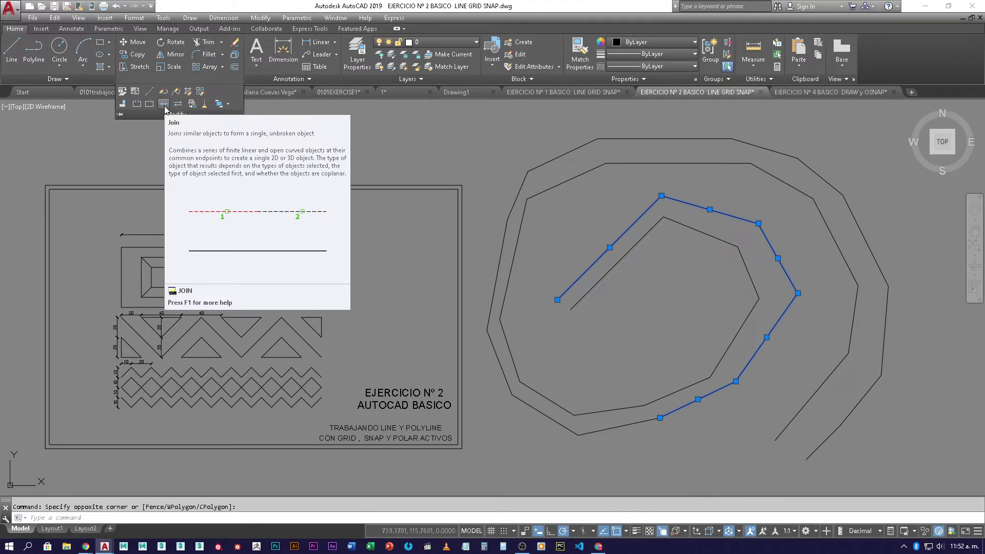
click(163, 104)
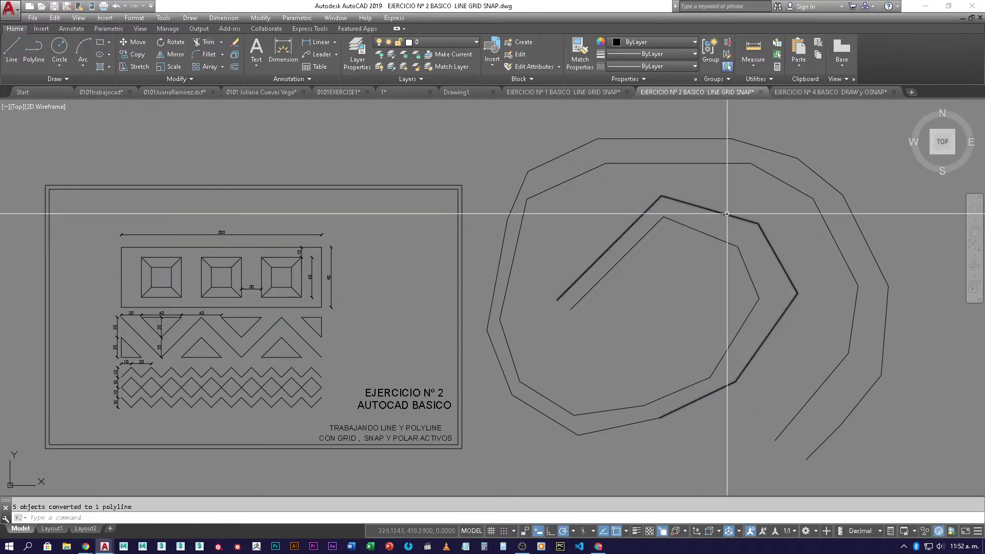
Select the joined five-segment polyline to check that it behaves as one object
click(767, 337)
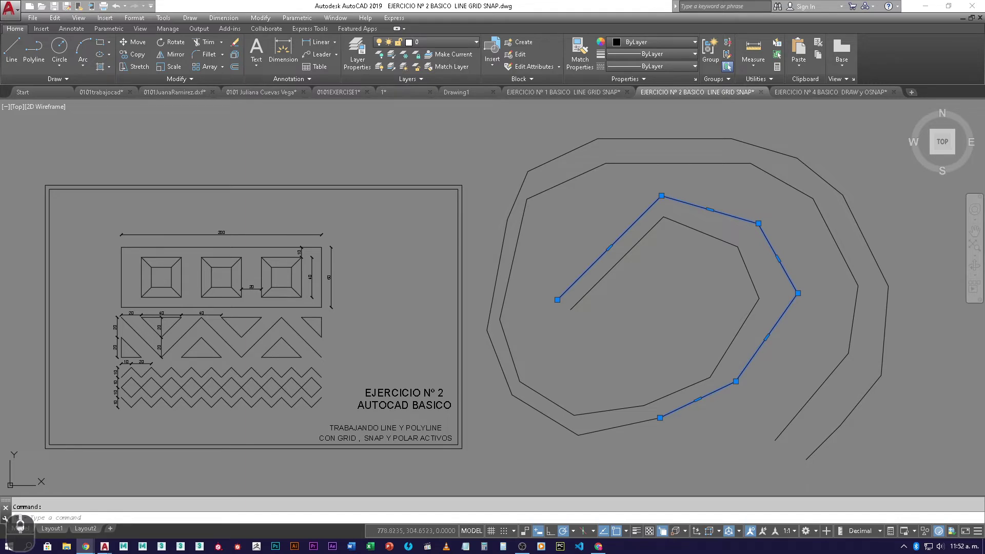
click(817, 342)
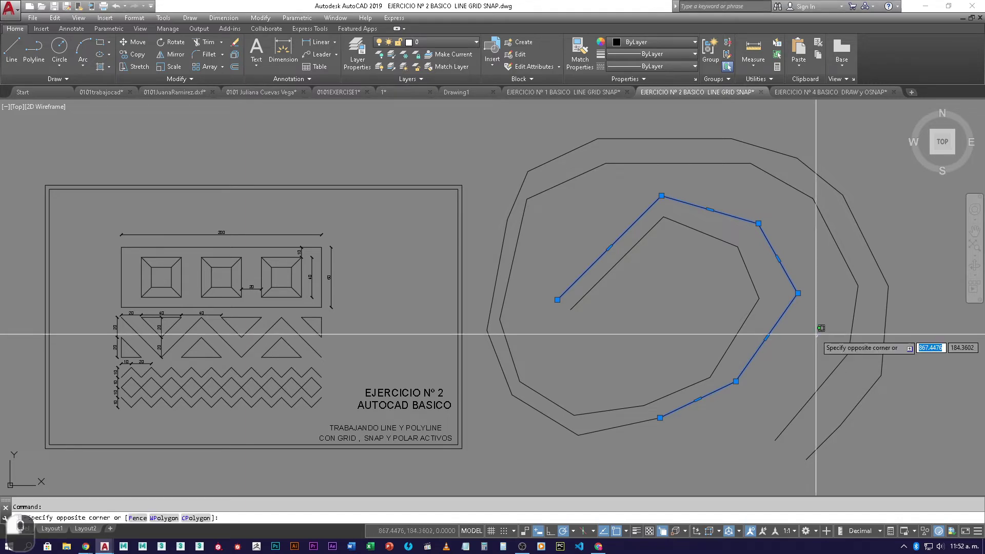
key(Escape)
key(Escape)
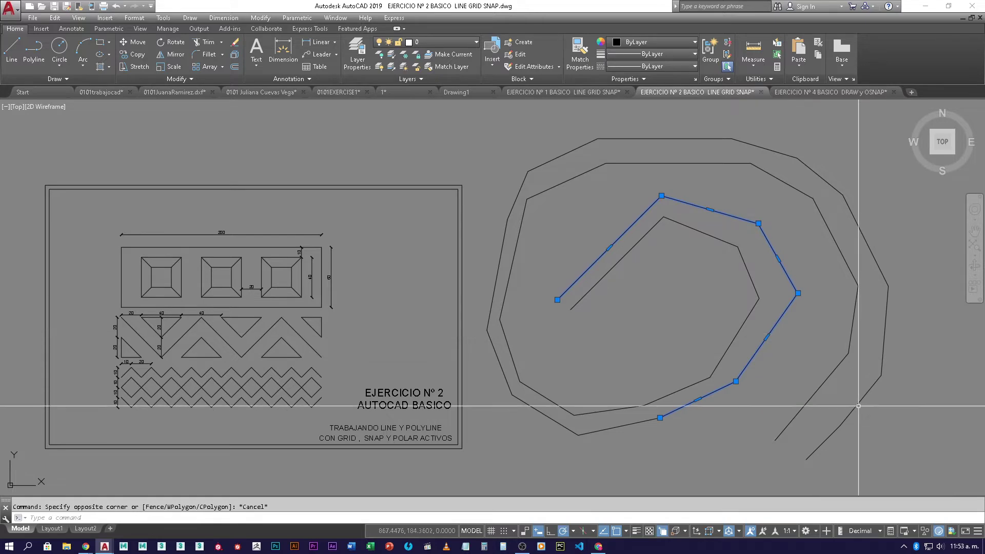
Clear the selection and erase both line spirals beside the exercise frame using a crossing window
key(Escape)
click(900, 446)
drag(524, 151, 502, 138)
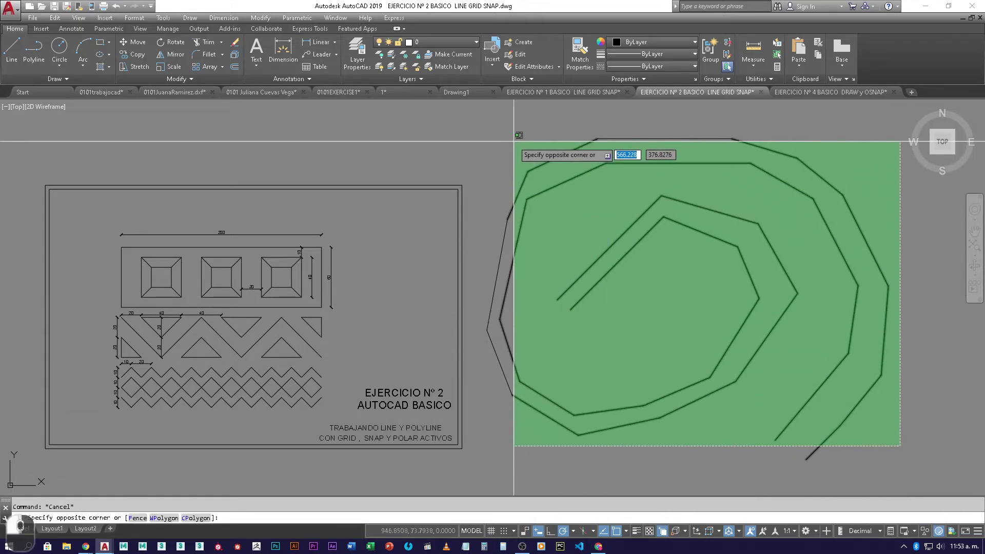
click(497, 138)
key(Delete)
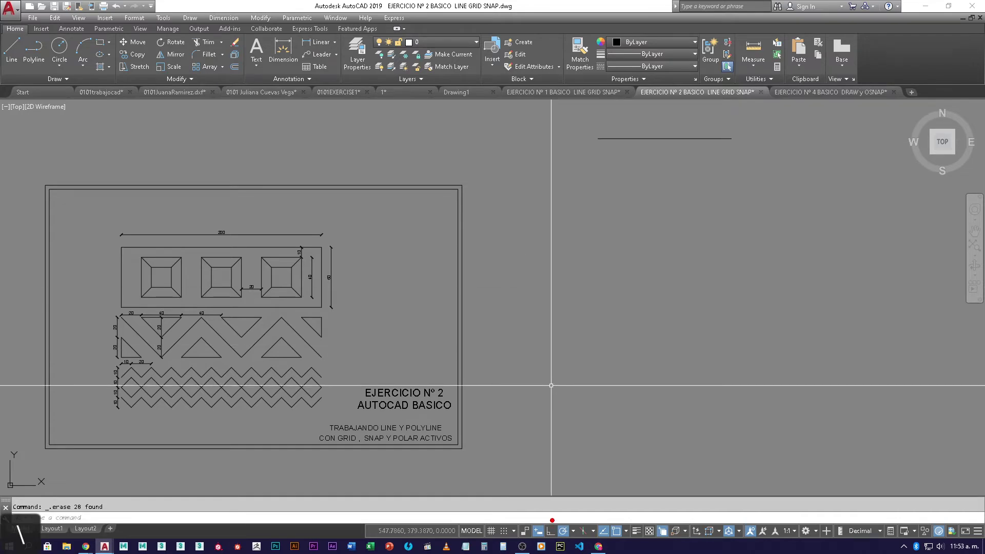
click(563, 530)
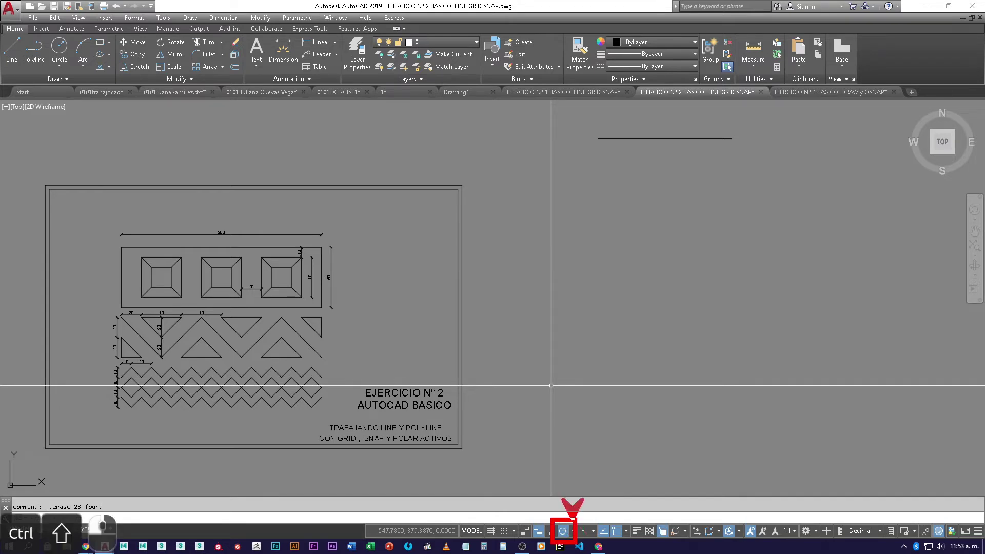
mouse_move(575, 510)
mouse_down()
mouse_move(584, 505)
mouse_move(649, 285)
mouse_up()
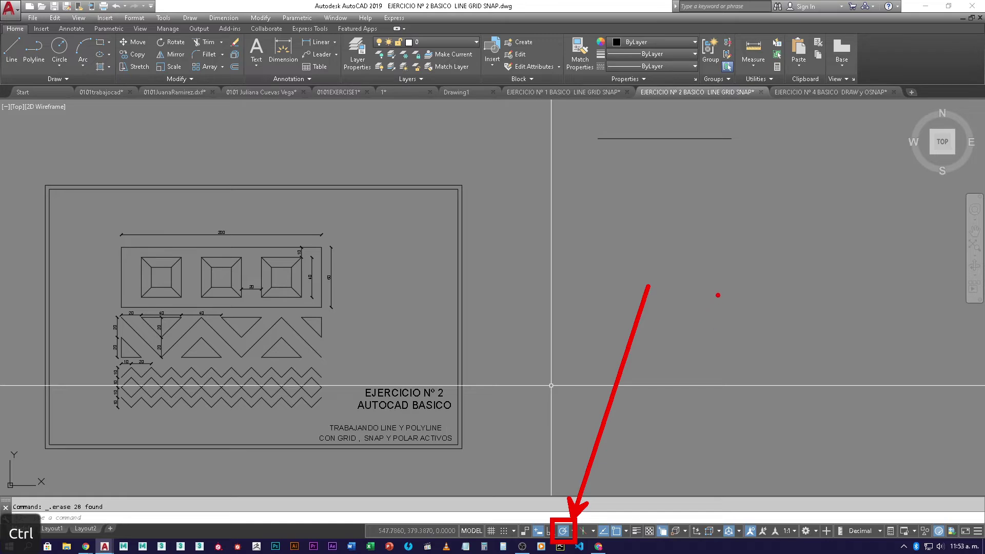
key(ctrl+Tab)
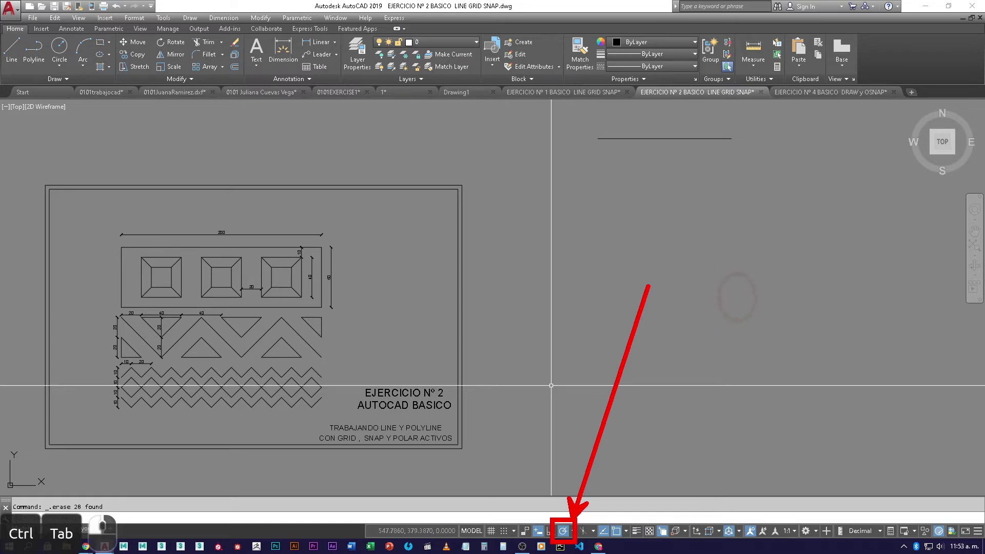
mouse_move(826, 271)
mouse_down()
mouse_move(837, 256)
mouse_move(761, 324)
mouse_up()
ctrl+shift+drag(820, 335, 871, 325)
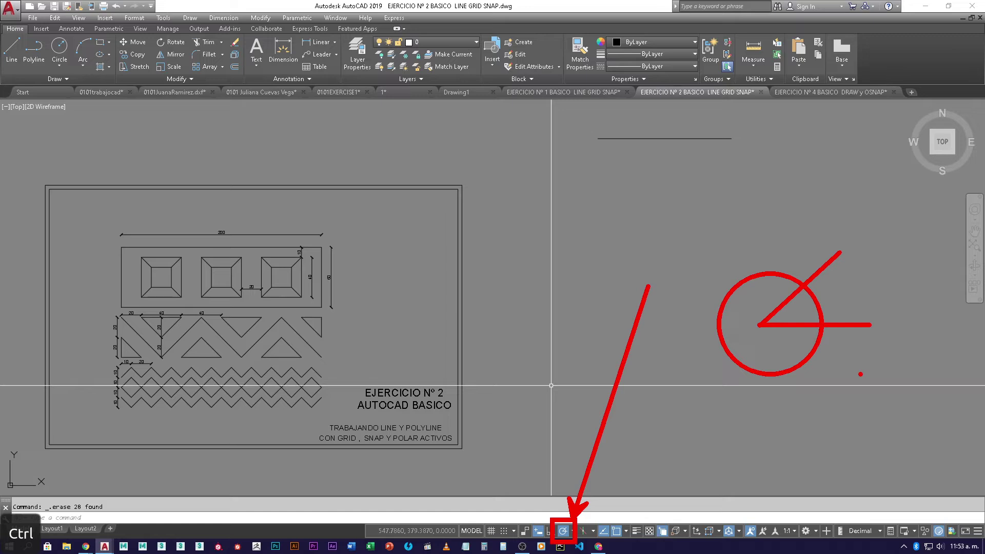
key(Escape)
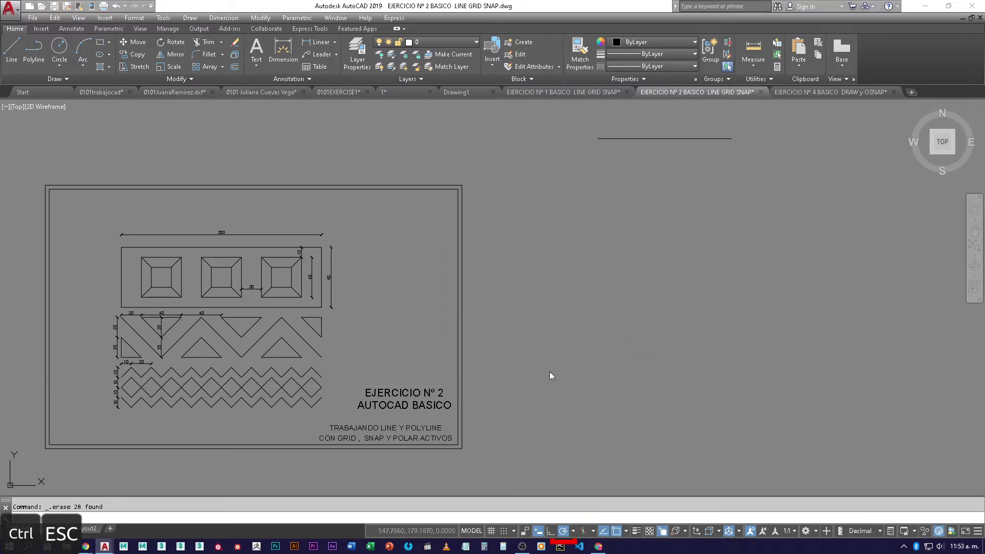
click(573, 535)
click(574, 535)
click(574, 535)
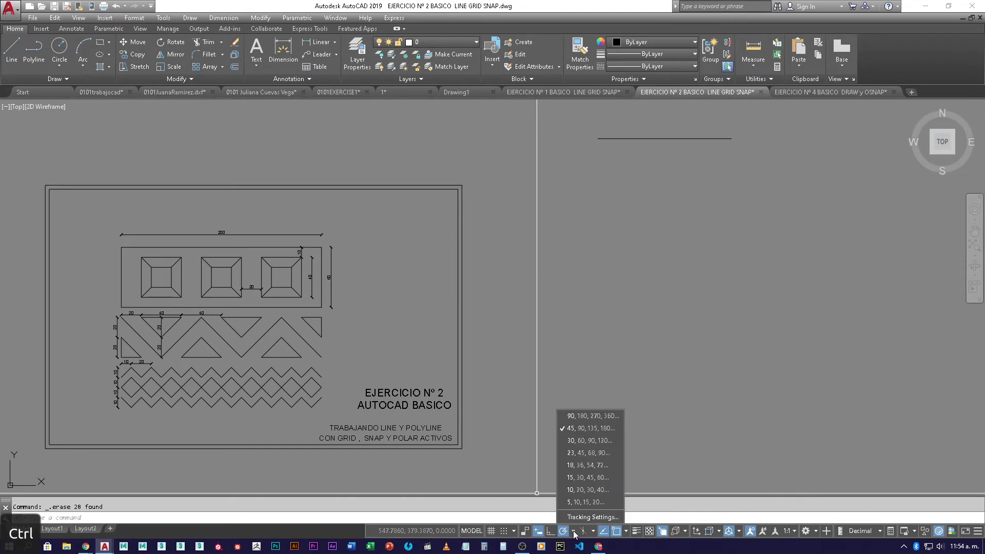
click(574, 535)
click(574, 535)
click(574, 535)
click(574, 535)
click(574, 534)
click(574, 534)
click(574, 534)
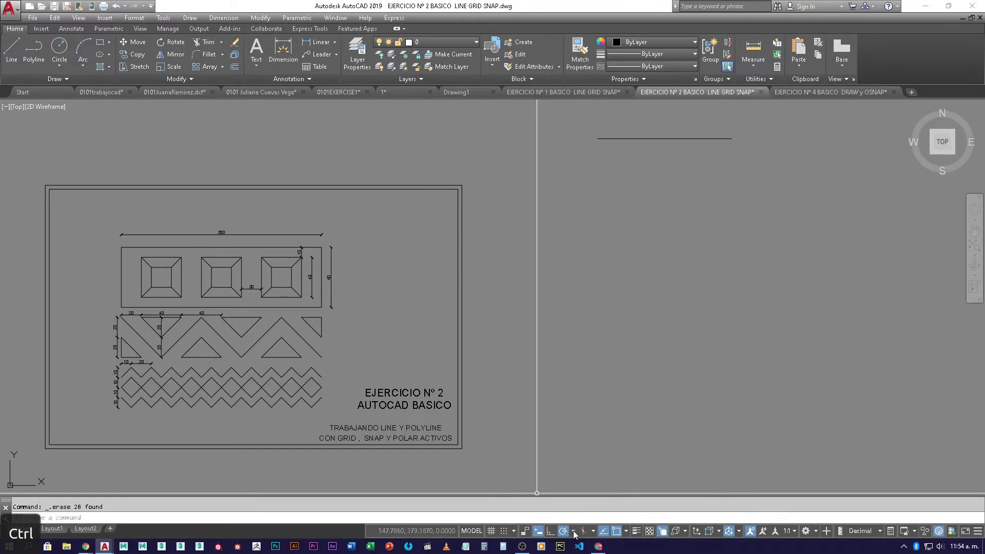
click(574, 534)
click(574, 534)
click(573, 534)
click(574, 534)
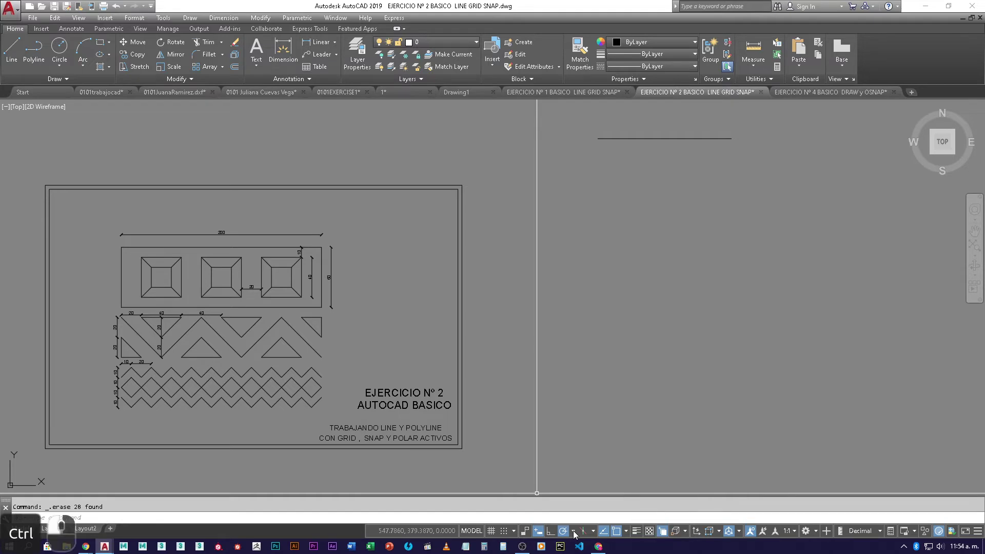
click(574, 534)
click(574, 534)
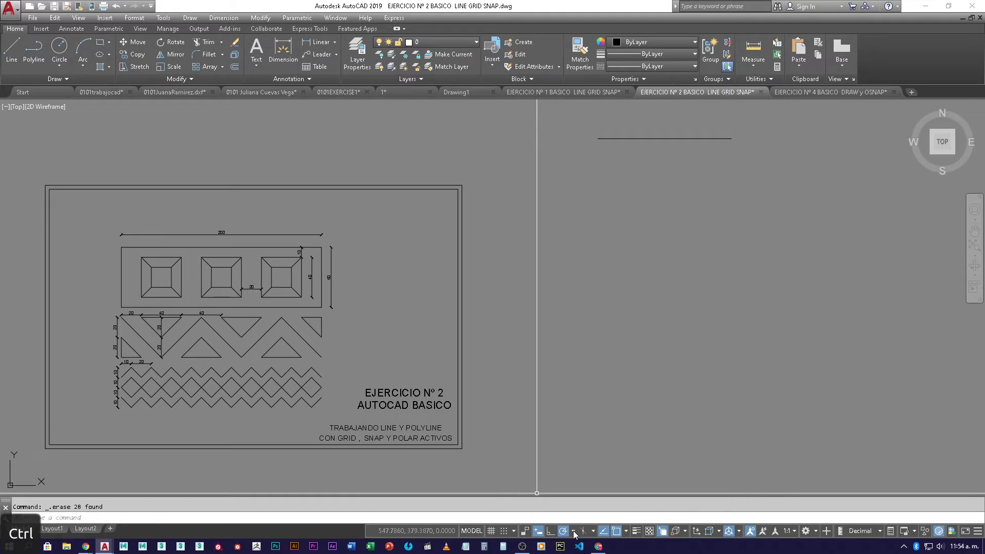
click(574, 534)
click(574, 534)
click(574, 534)
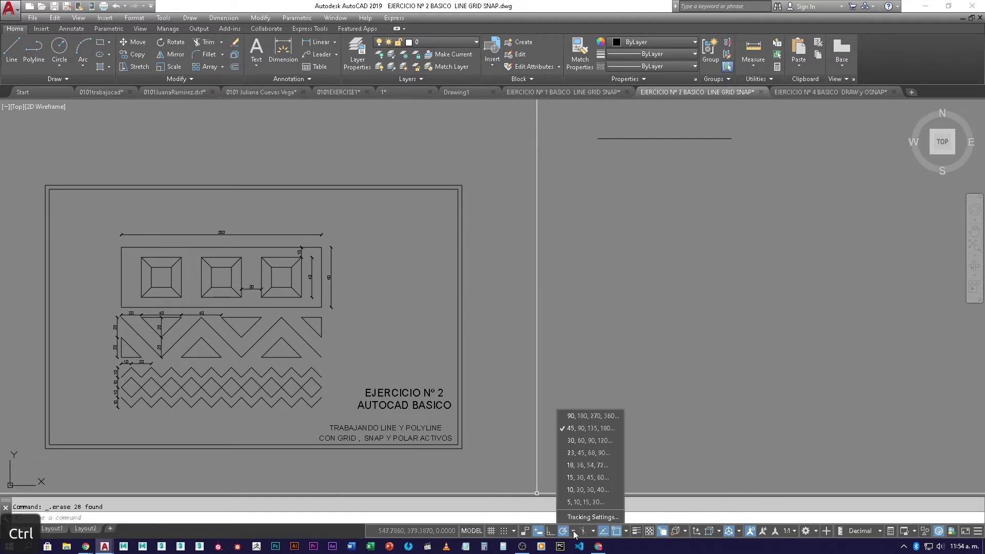
Set the polar tracking angle increment to the 30, 60, 90, 120 option
click(574, 534)
click(574, 533)
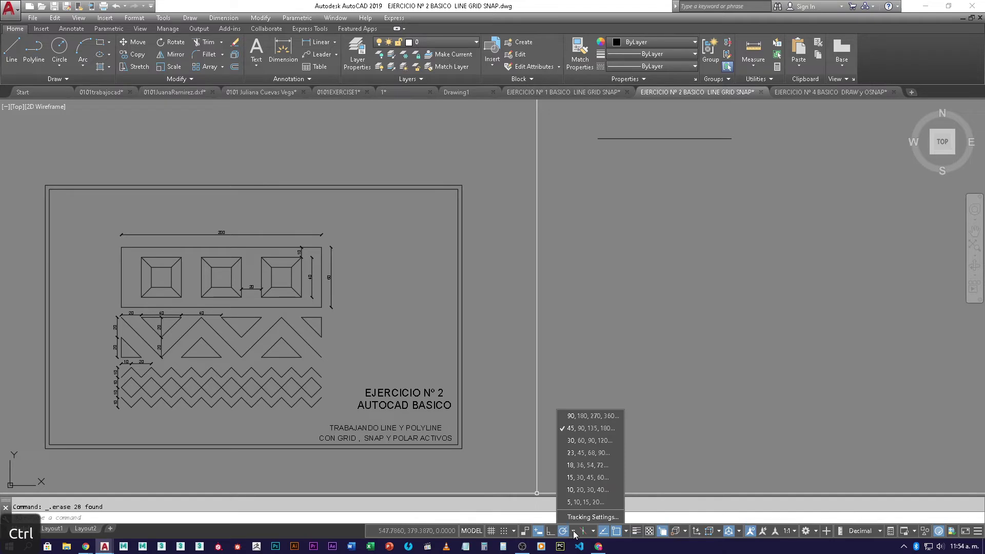
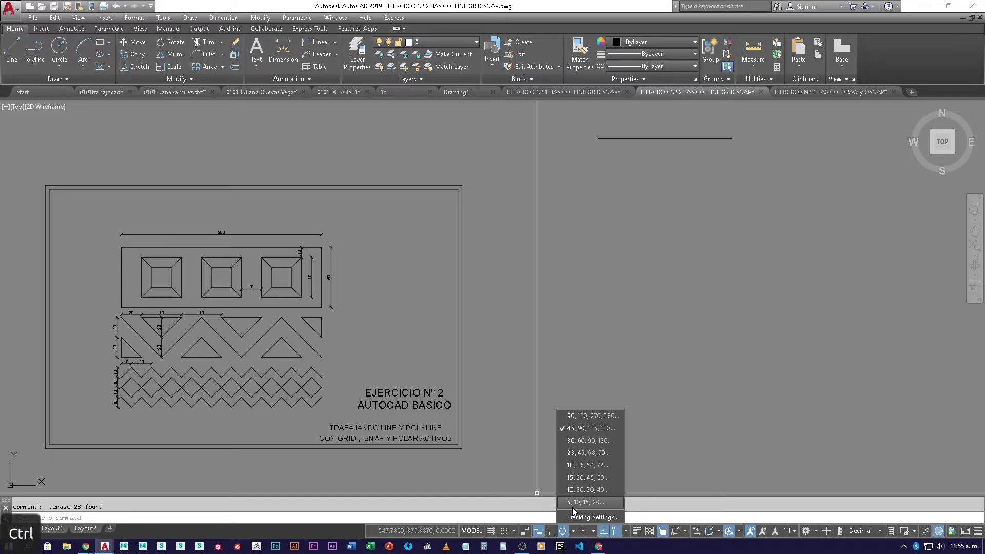
click(593, 442)
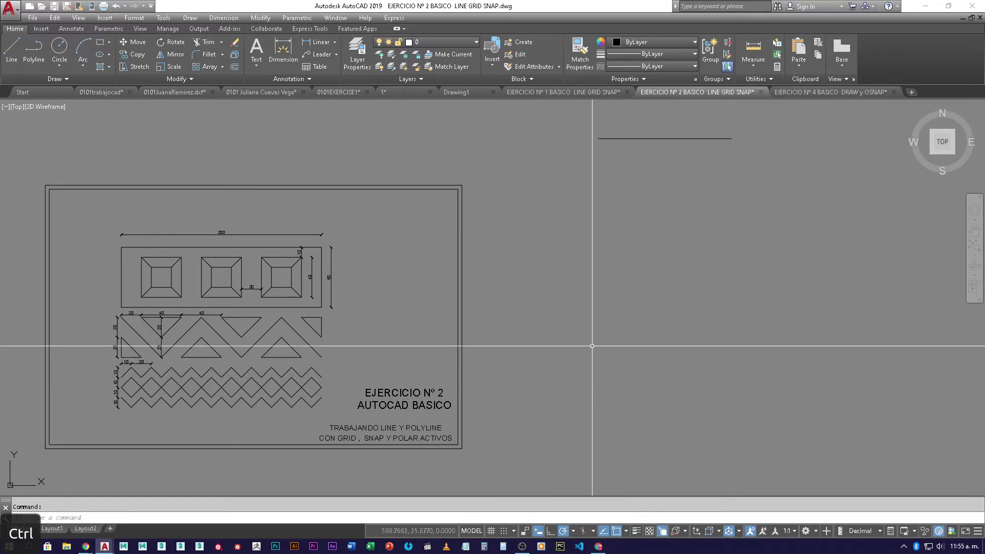
Erase the leftover horizontal line segment above the empty area beside the exercise frame
click(732, 209)
click(663, 126)
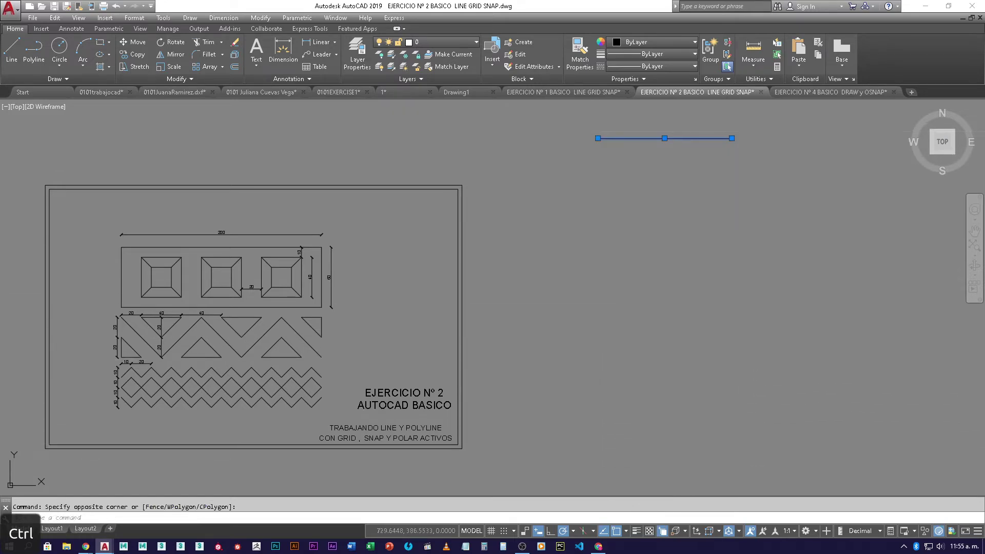
key(Delete)
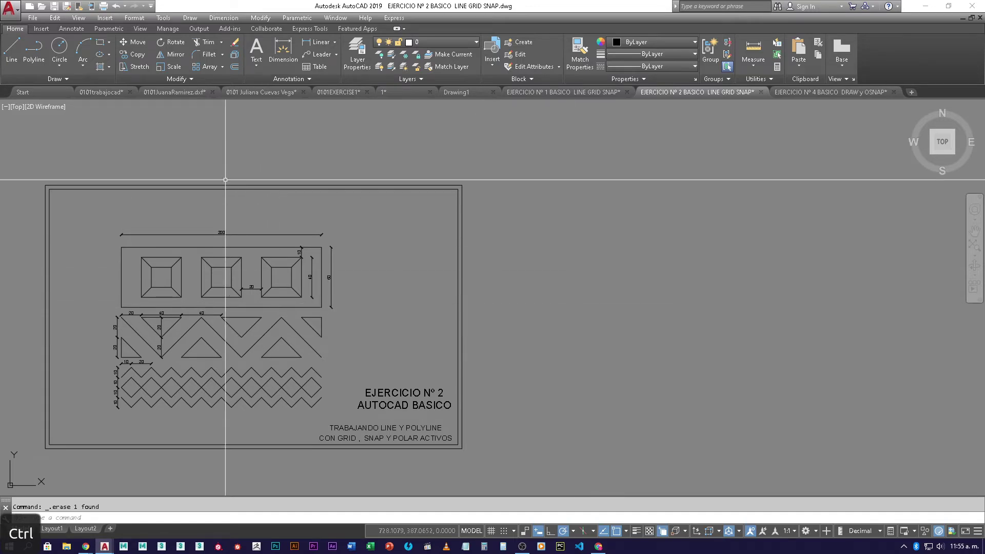
Start a line with its first point in the empty drawing area east of the exercise frame
click(11, 49)
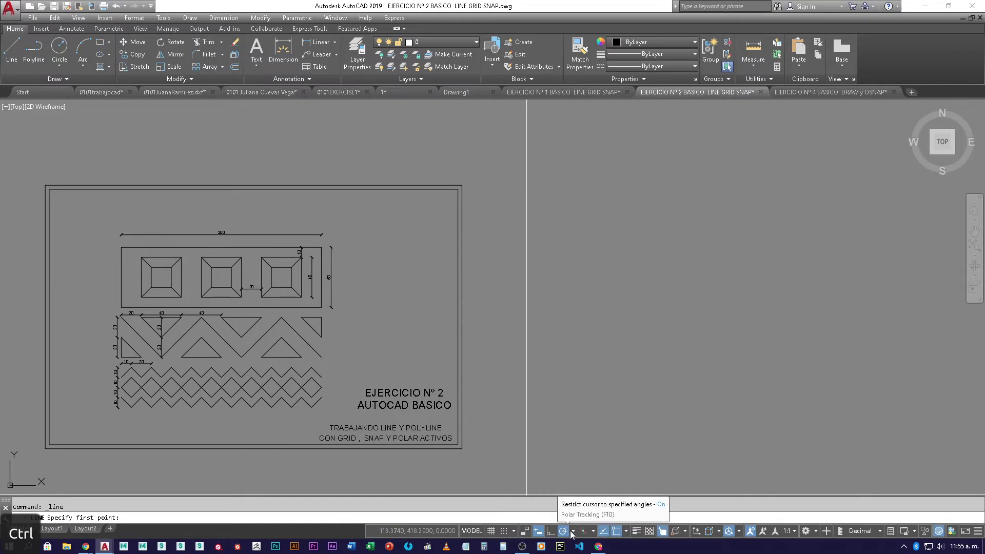
click(581, 334)
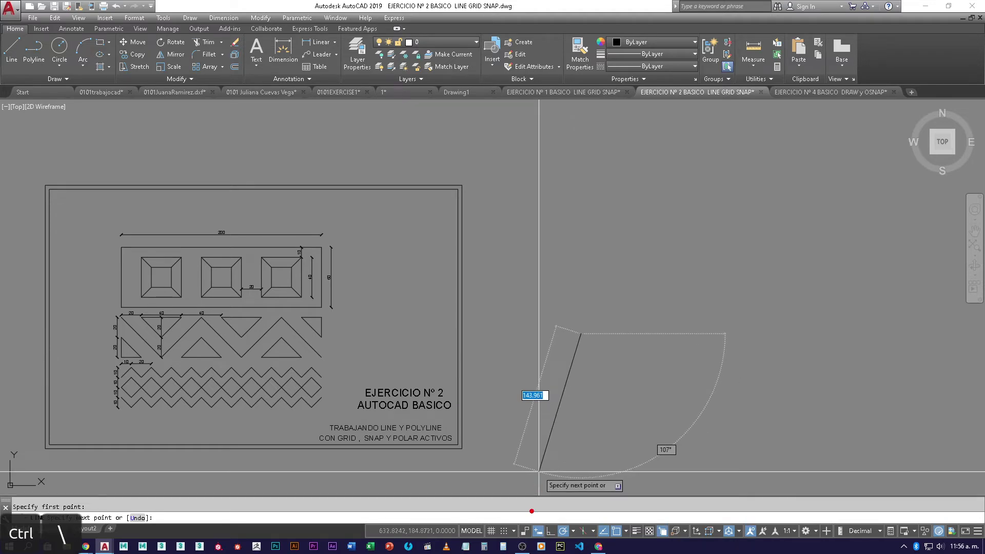
click(528, 519)
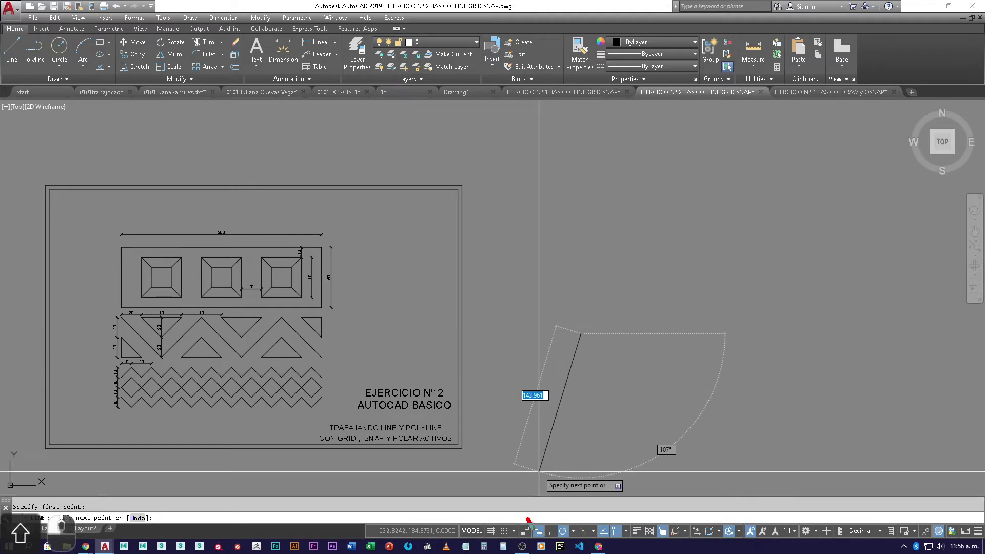
click(529, 520)
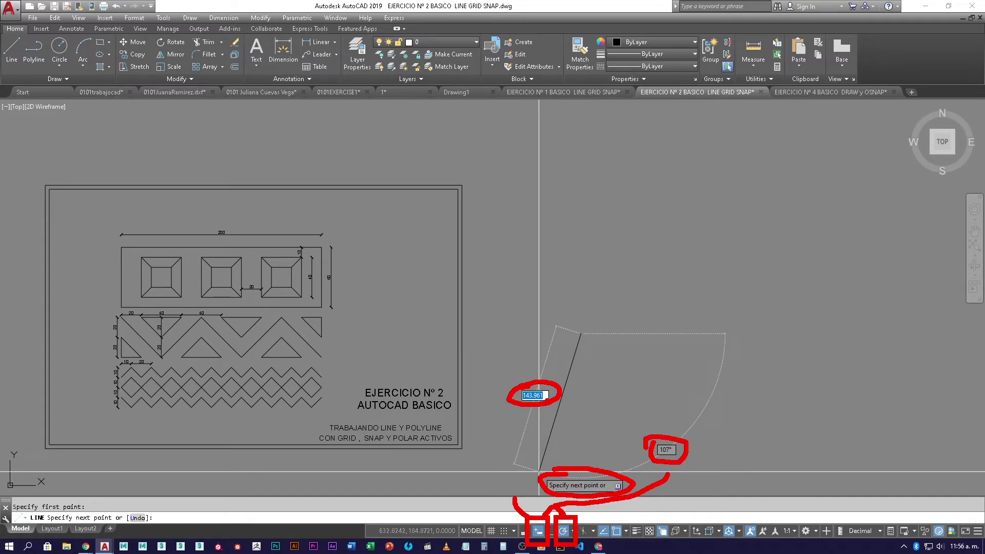
drag(513, 497, 519, 417)
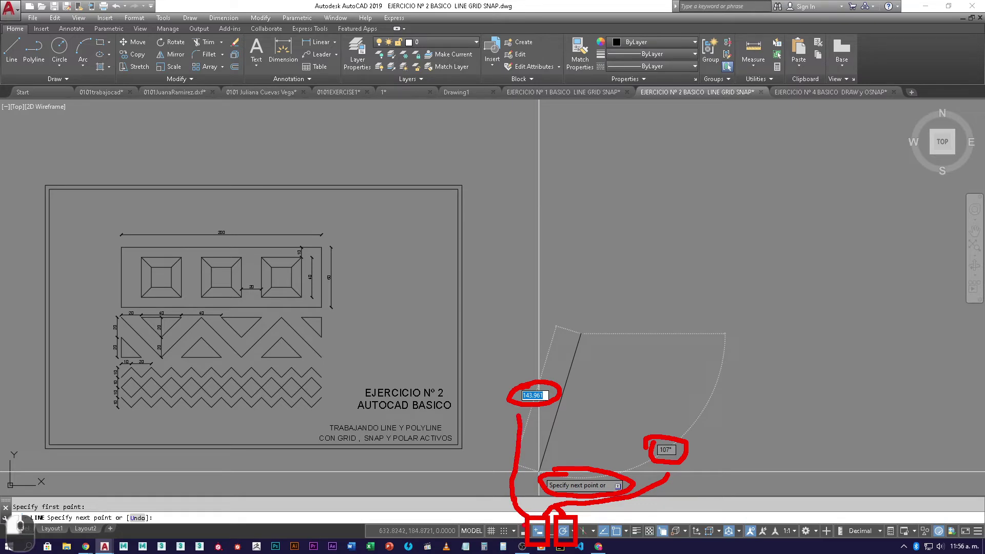
drag(527, 505, 512, 517)
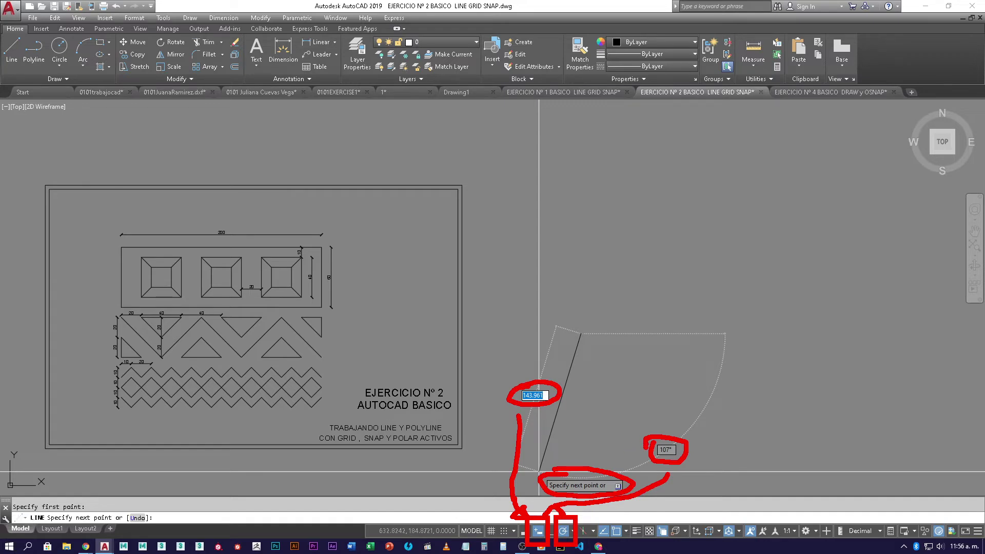
key(y)
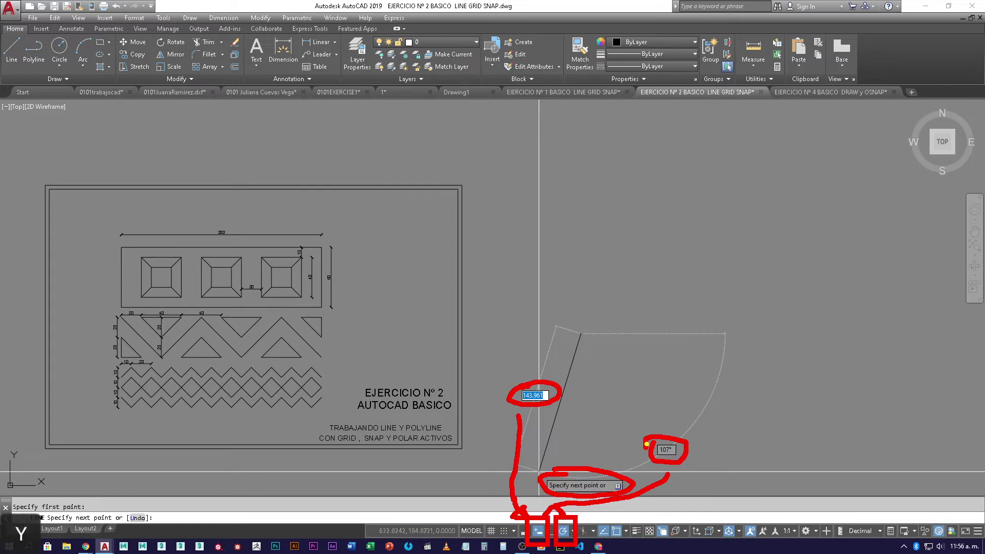
mouse_move(575, 533)
mouse_down()
mouse_move(675, 502)
mouse_move(750, 444)
mouse_up()
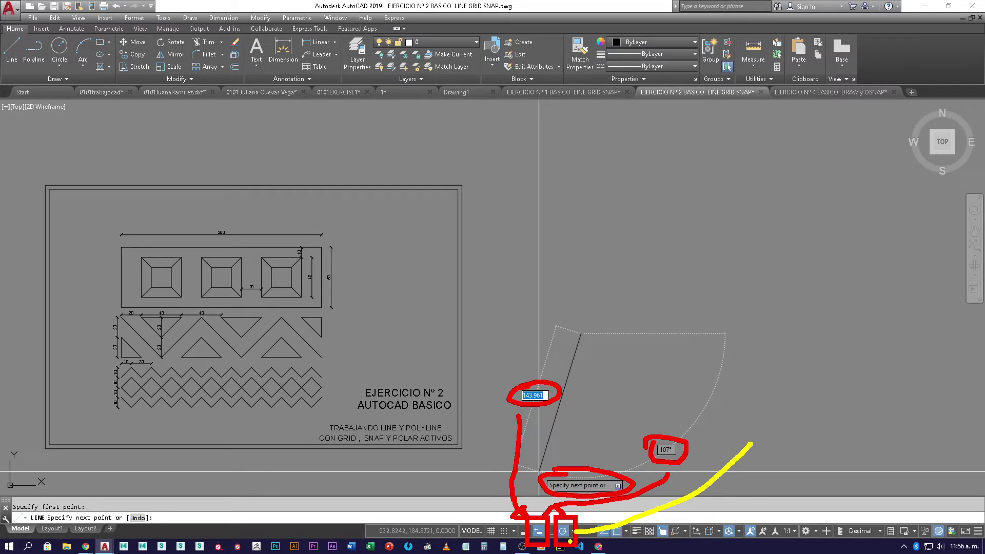
key(Escape)
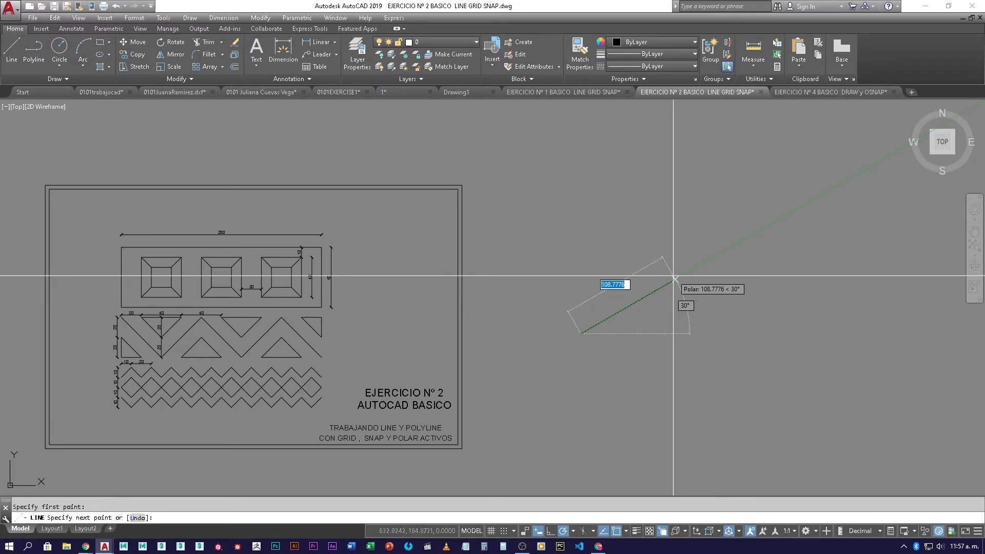
key(ctrl+backslash)
mouse_move(685, 301)
mouse_down()
mouse_move(677, 302)
mouse_move(692, 316)
mouse_move(693, 303)
mouse_up()
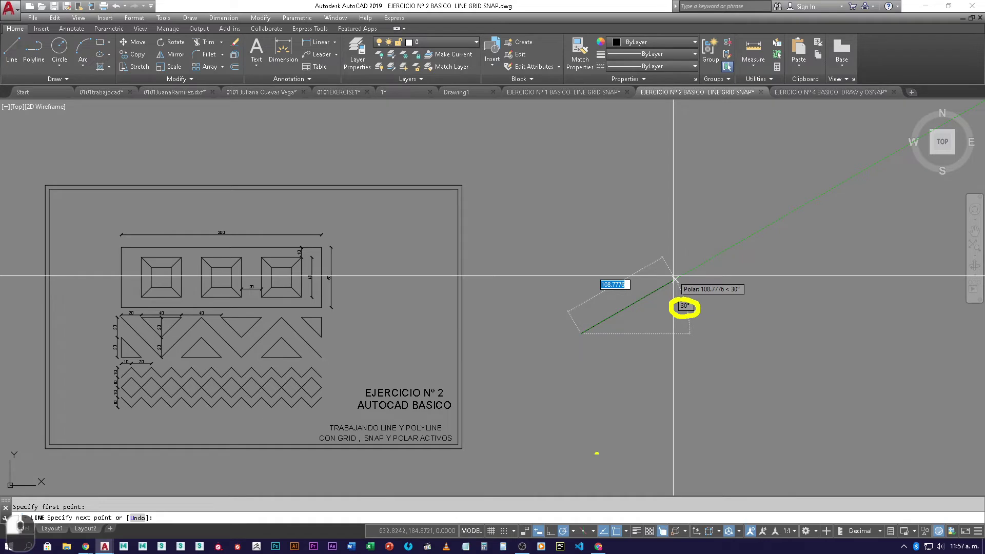
drag(571, 526, 677, 322)
key(shift)
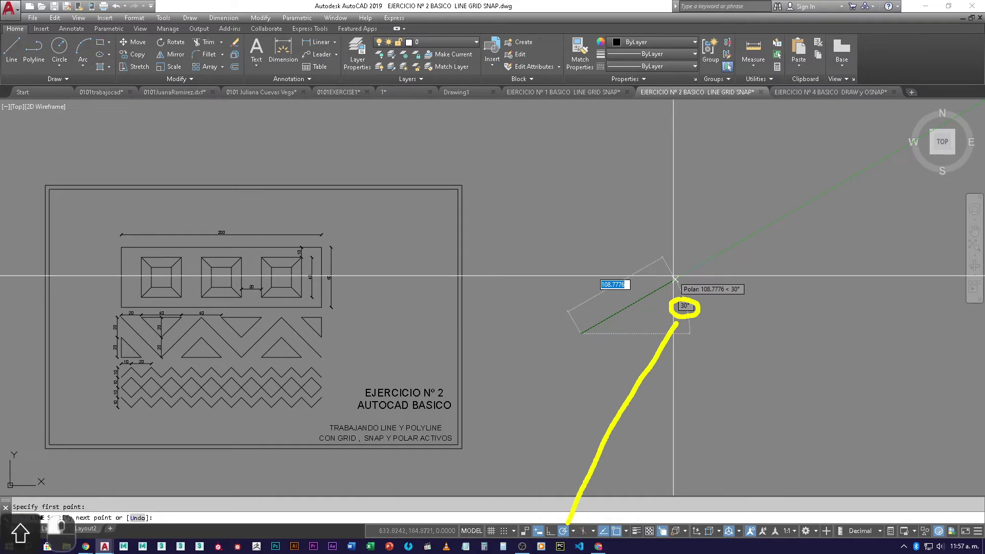
drag(687, 270, 762, 219)
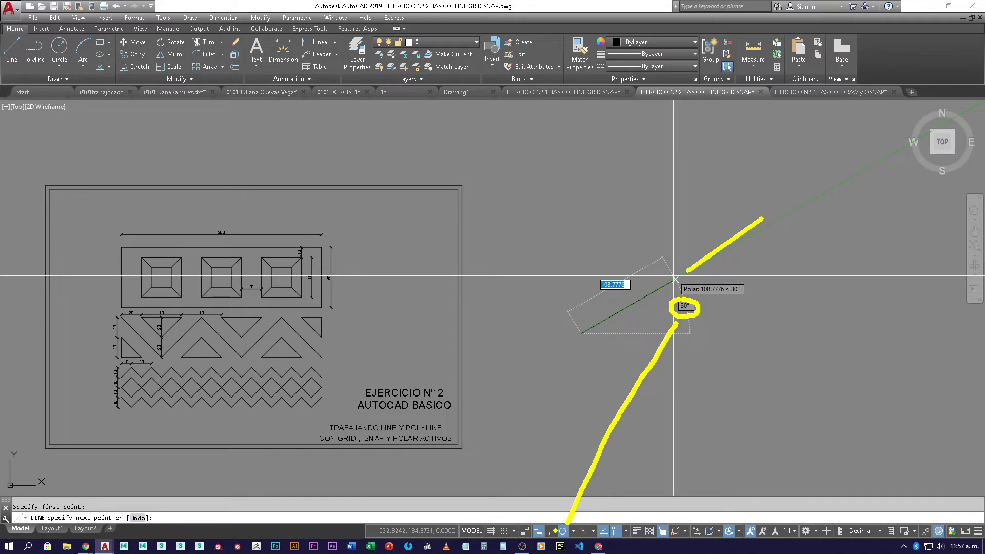
mouse_move(556, 527)
mouse_down()
mouse_move(554, 542)
mouse_move(576, 531)
mouse_move(574, 521)
mouse_move(550, 526)
mouse_up()
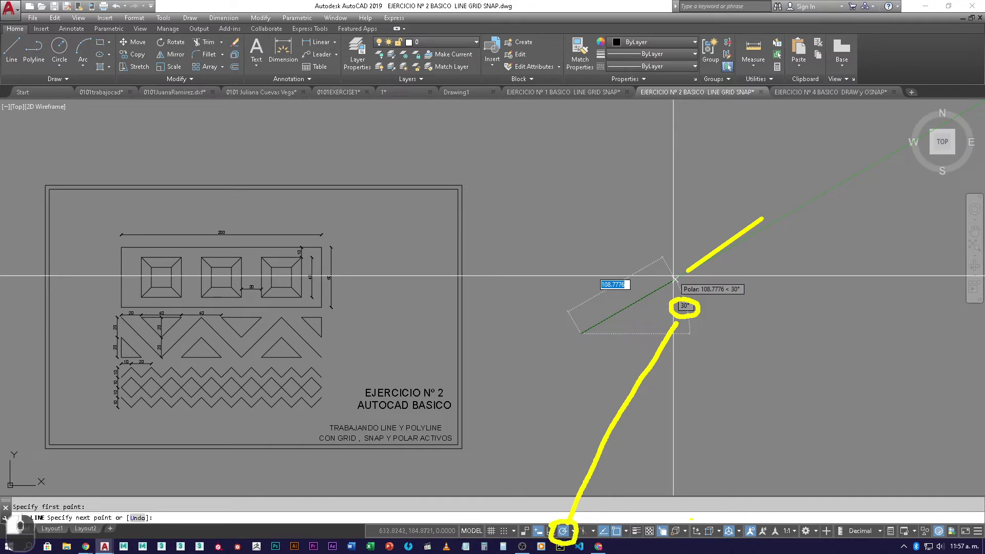
mouse_move(609, 528)
mouse_down()
mouse_move(591, 501)
mouse_move(599, 469)
mouse_up()
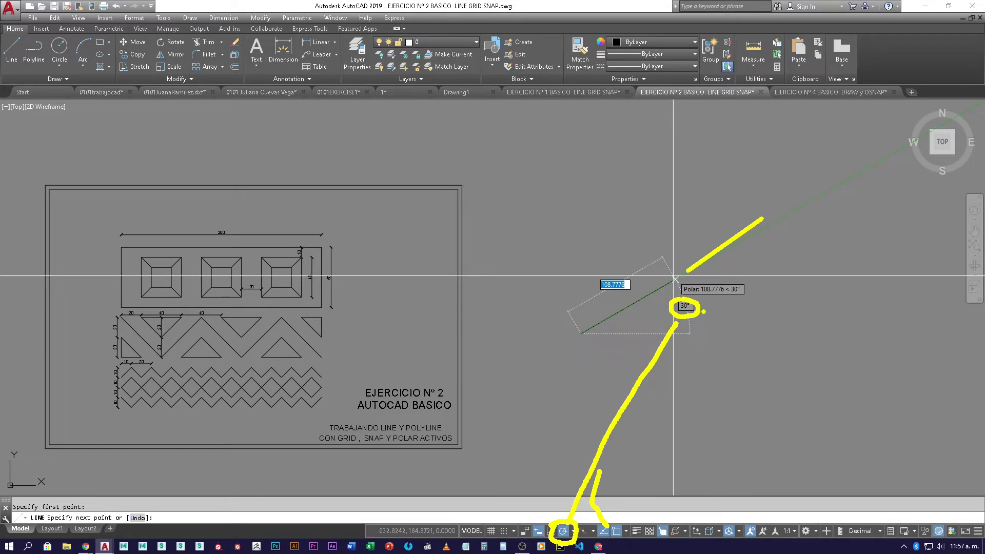
mouse_move(658, 339)
mouse_down()
mouse_move(652, 335)
mouse_move(684, 349)
mouse_move(675, 326)
mouse_move(644, 335)
mouse_up()
key(Escape)
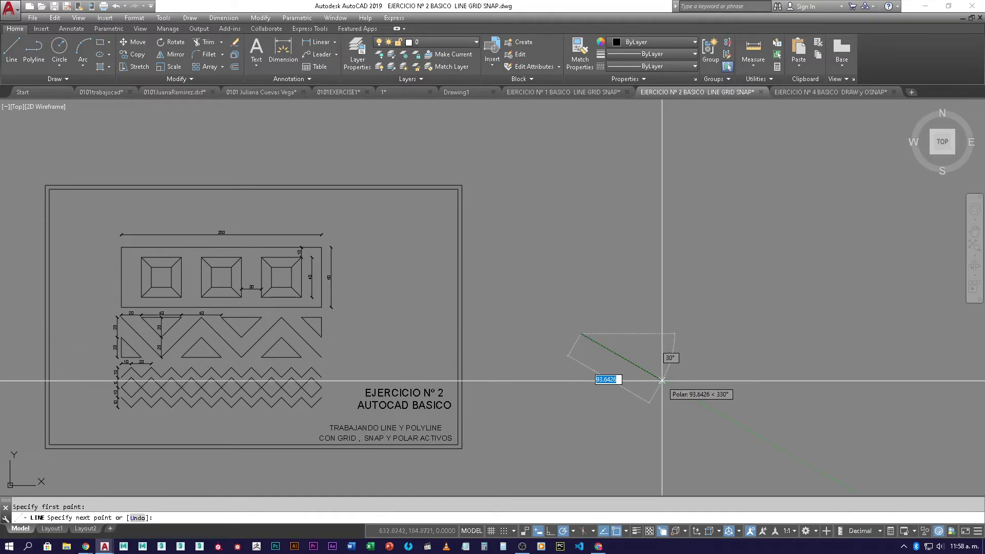
Switch the polar tracking increment to the 45, 90, 135, 180 option and then to 90, 180, 270, 360
click(573, 532)
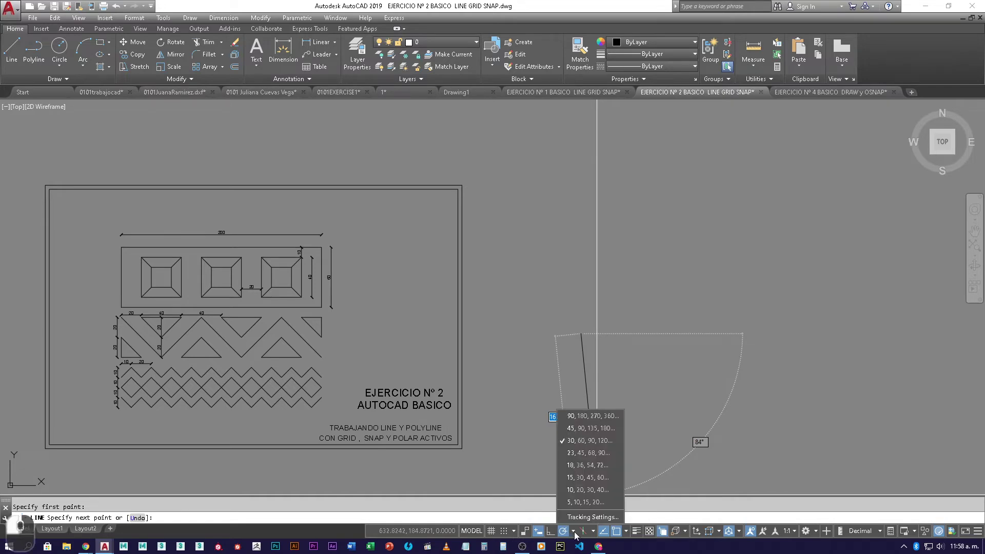
click(576, 429)
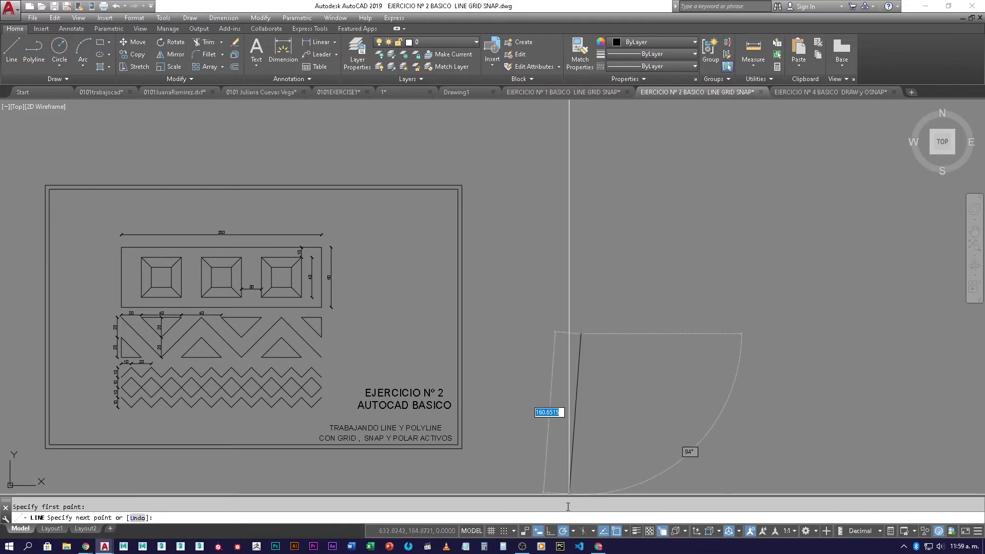
click(573, 531)
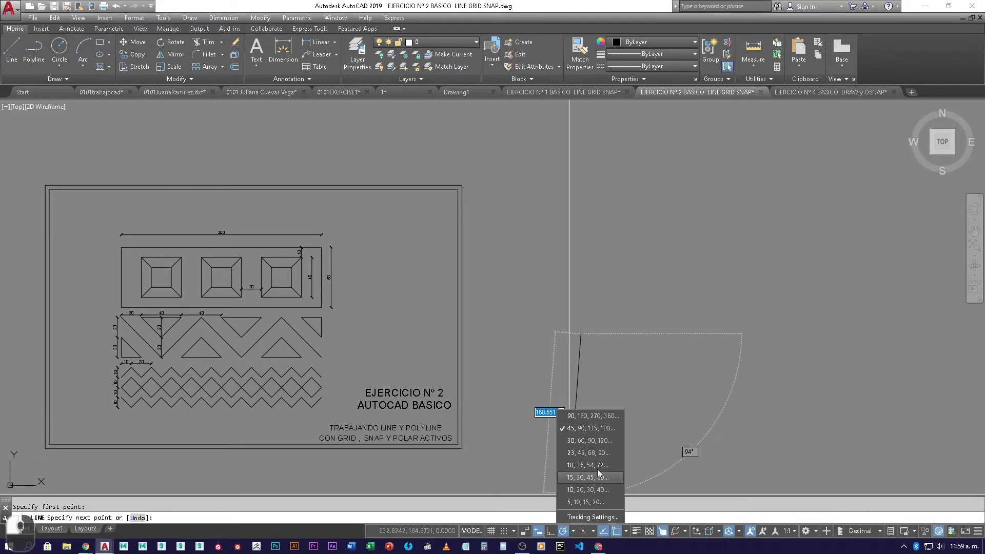
click(600, 417)
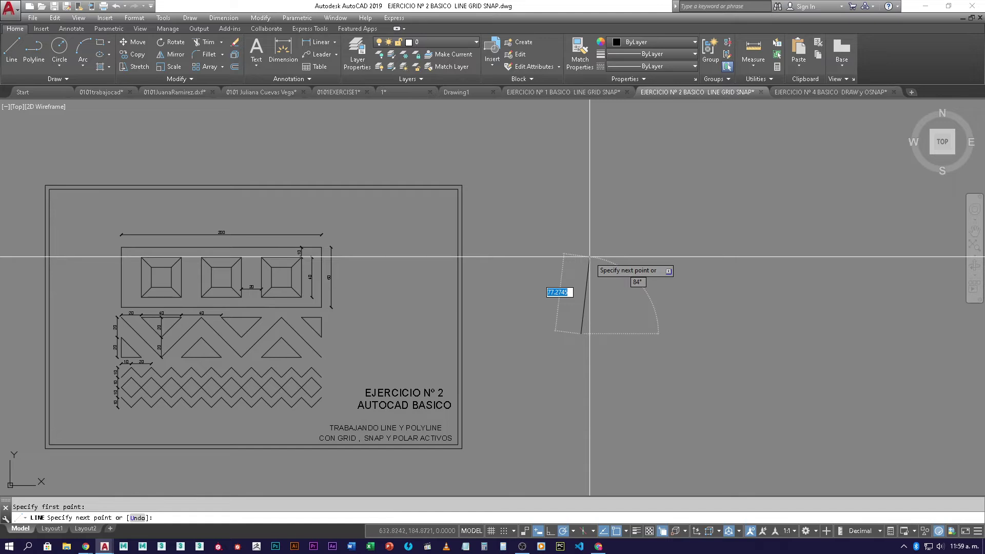
Set the polar tracking increment to the 45, 90, 135, 180 option and end the line command without placing another point
click(573, 532)
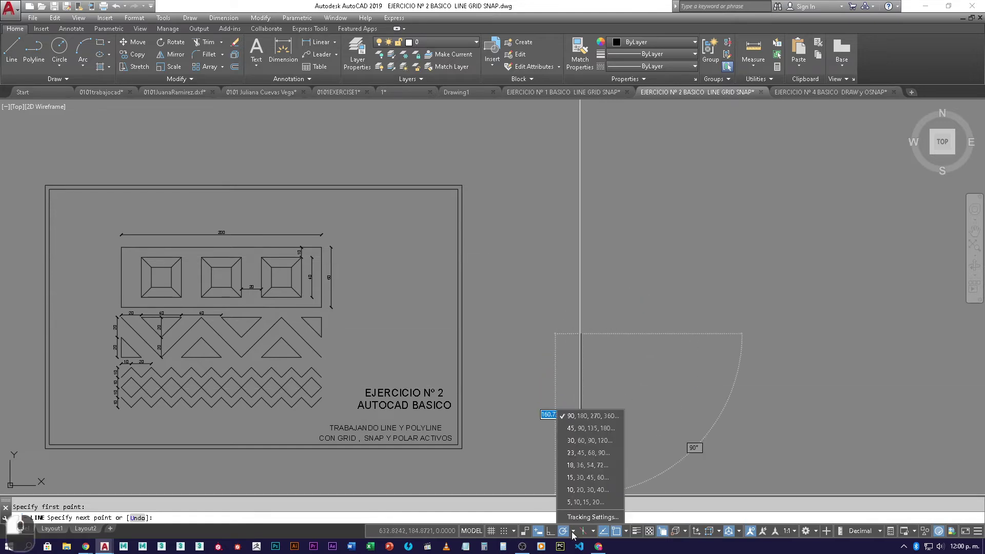
click(590, 428)
key(Return)
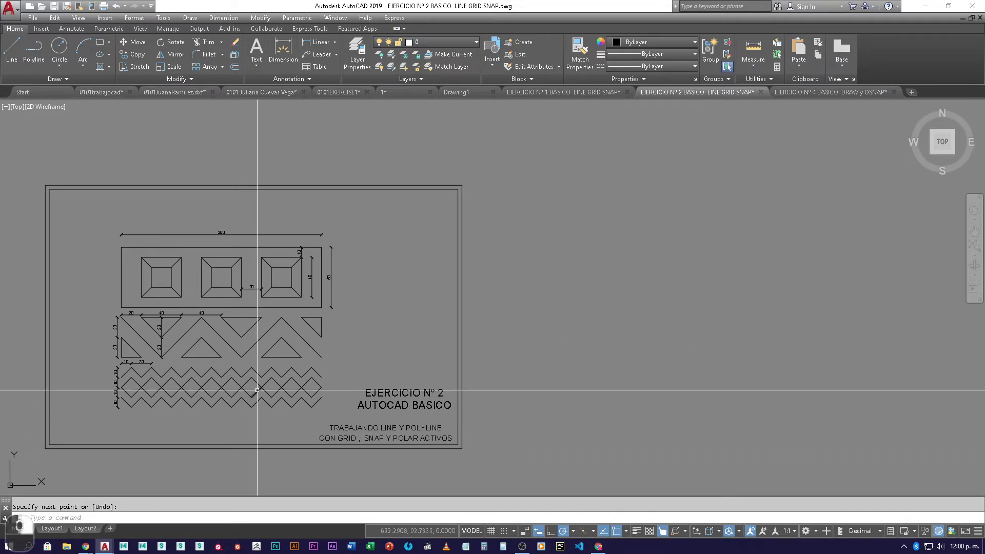
Examine the exercise's upper figure, the dimensioned outer rectangle with three inner squares, and mark it out on screen
middle_drag(247, 392, 503, 405)
scroll(401, 300, up, 4)
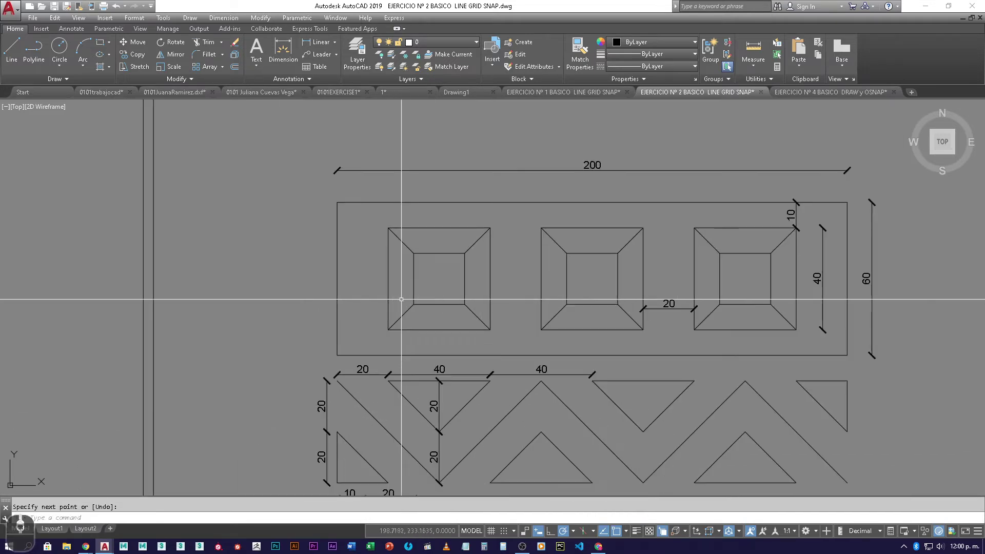
middle_drag(328, 260, 351, 286)
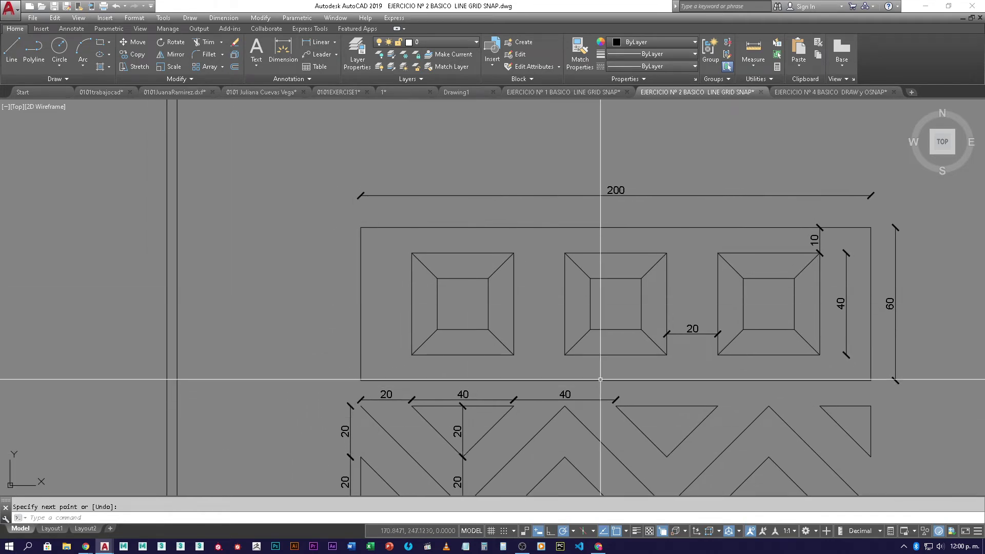
middle_drag(676, 354, 368, 360)
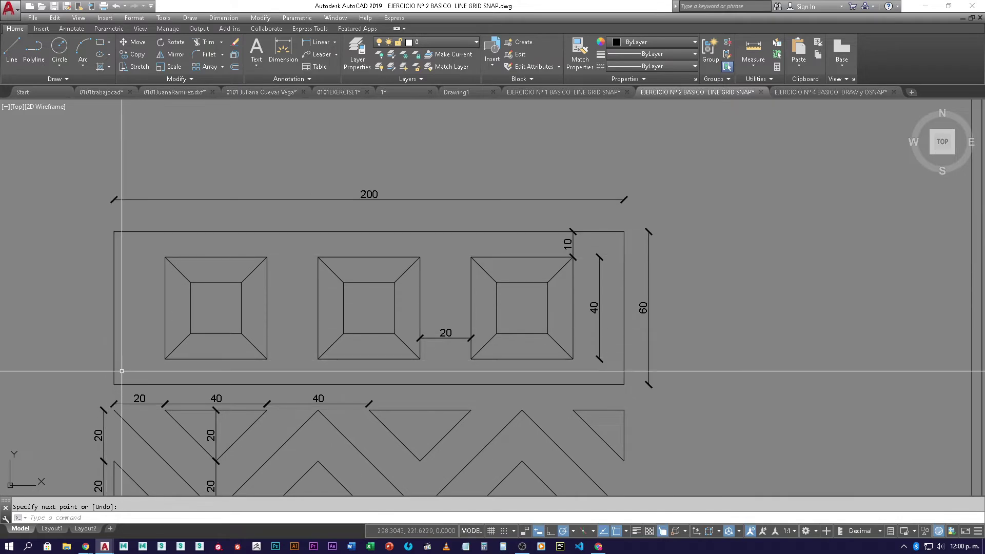
key(ctrl+backslash)
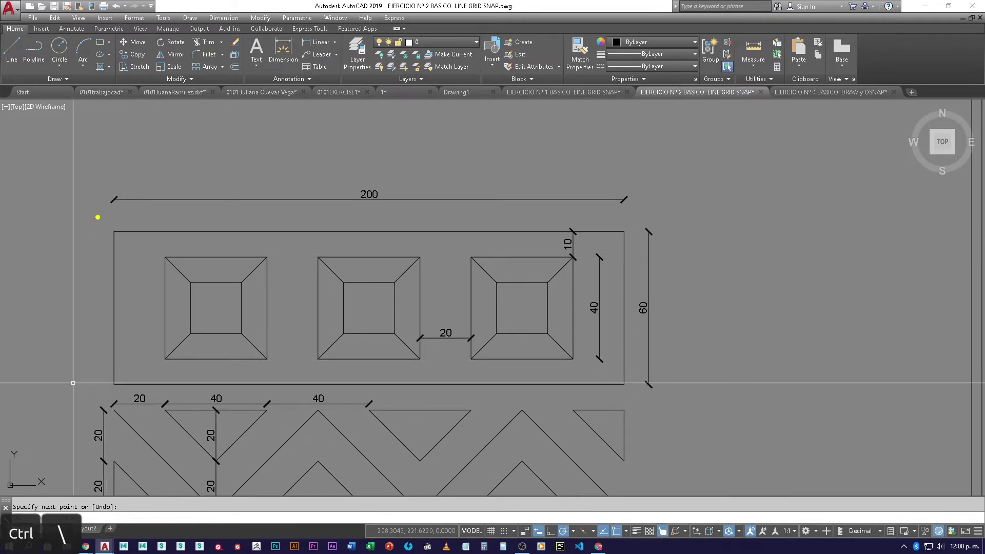
click(72, 383)
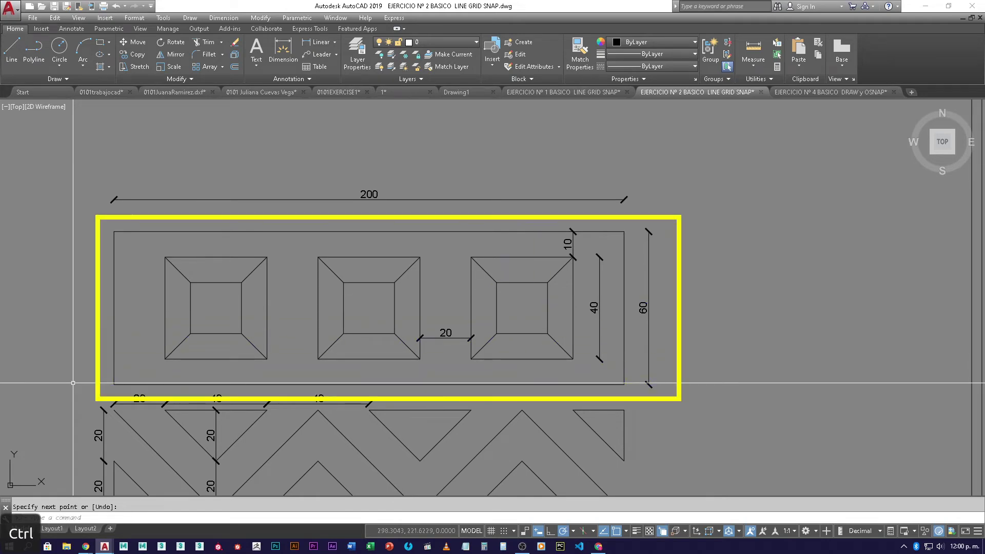
key(r)
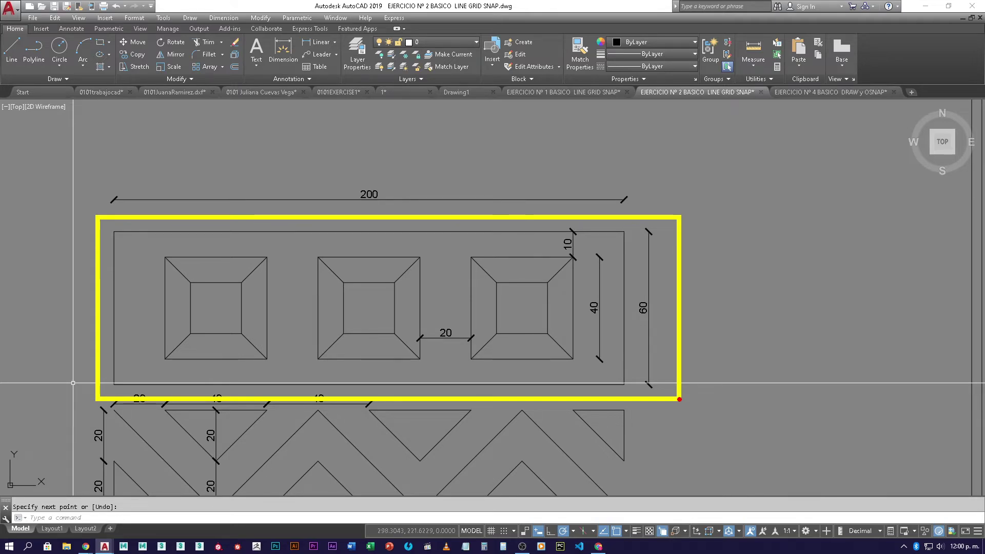
key(Escape)
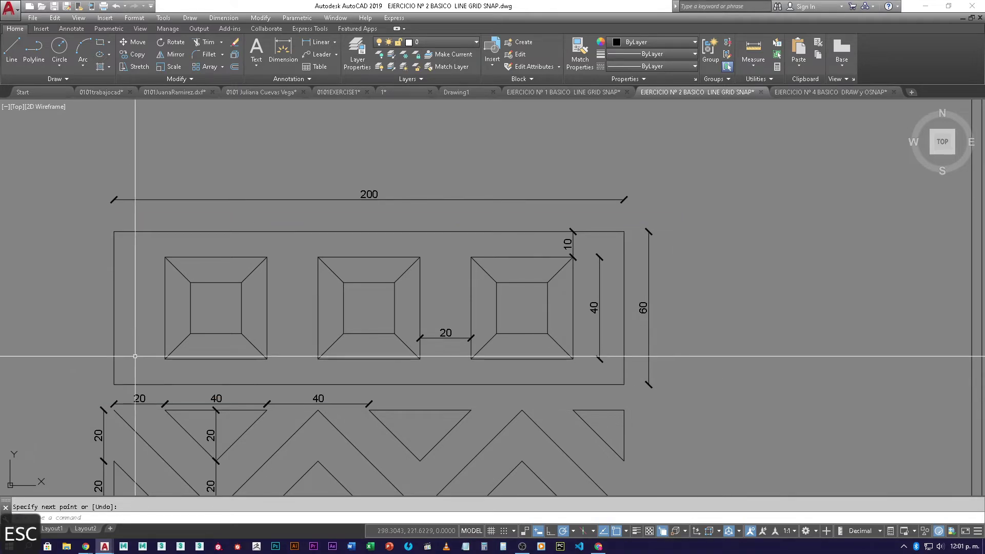
Keep polar tracking at 45, 90, 135, 180 and draw a 200-unit horizontal line eastward from a point beside the dimensioned rectangle
click(573, 532)
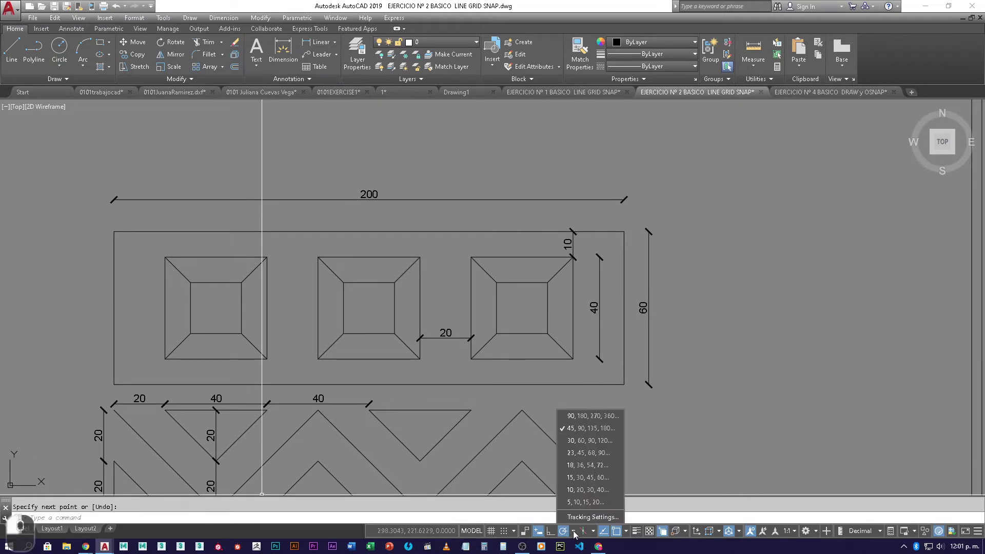
click(606, 431)
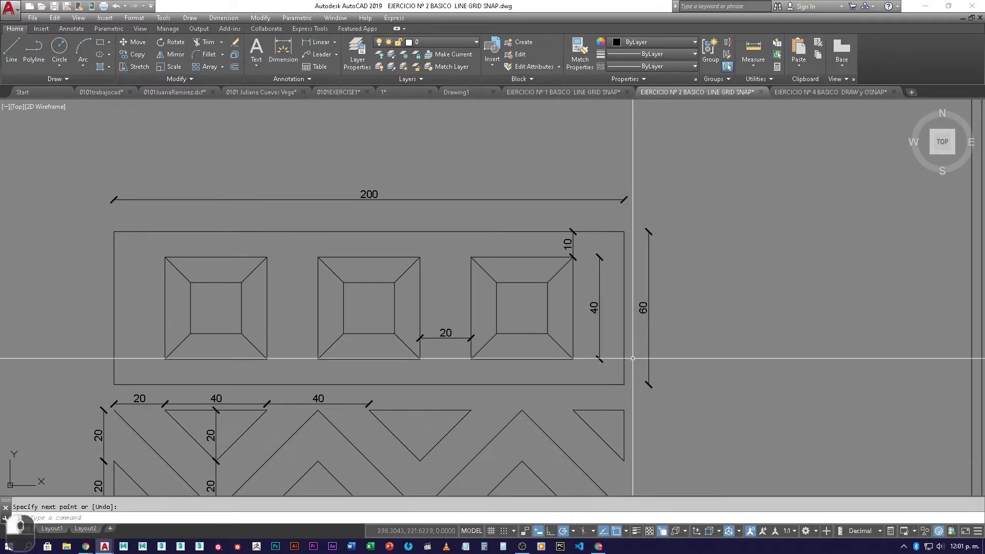
key(Escape)
text(l)
key(space)
middle_drag(700, 253, 642, 240)
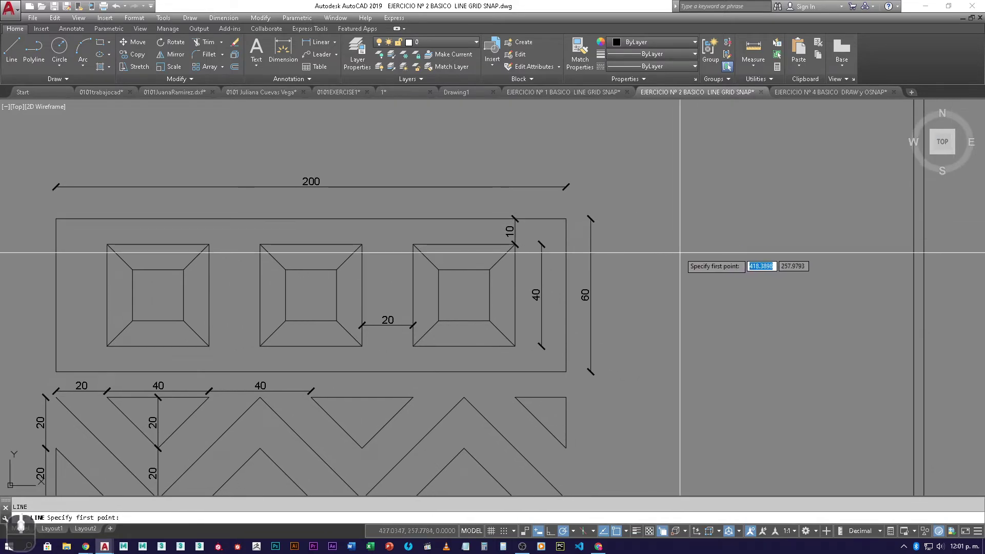
click(669, 214)
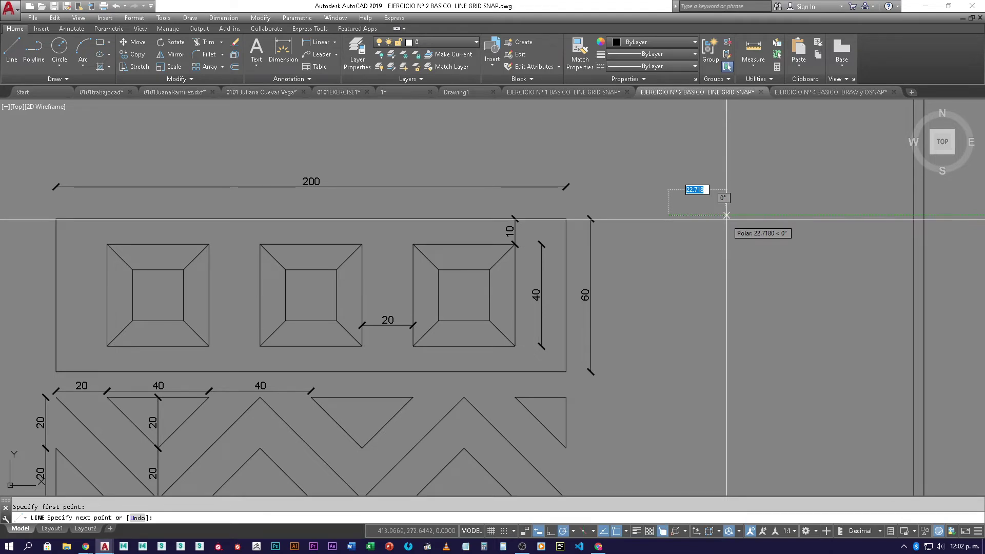
text(200)
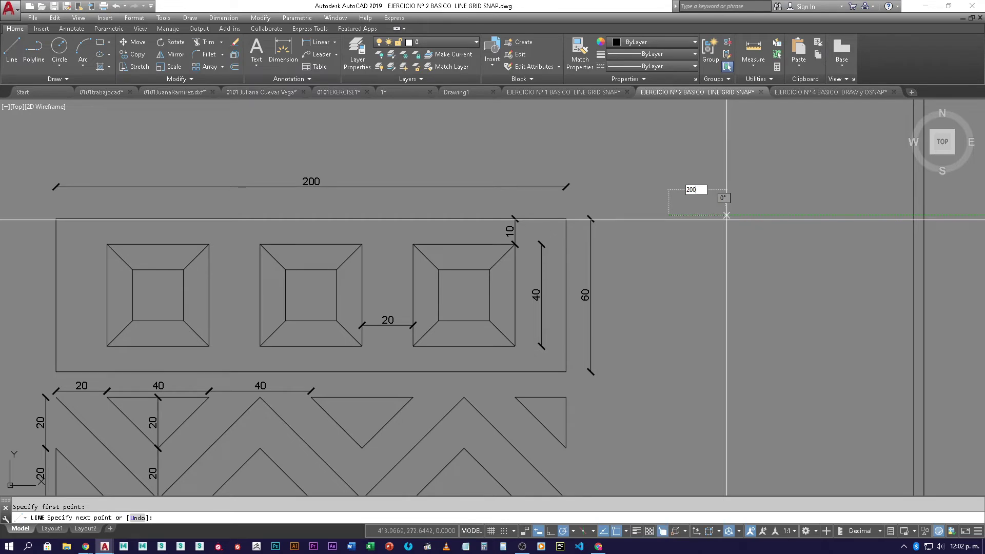
key(Return)
Continue the line 60 units straight down from the east end of the horizontal segment
scroll(726, 215, down, 3)
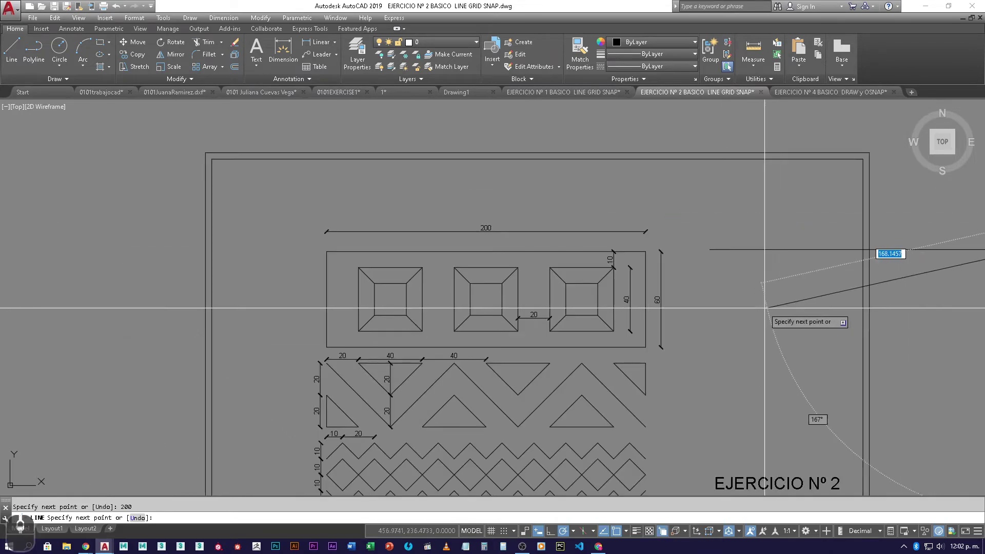
middle_drag(635, 266, 591, 268)
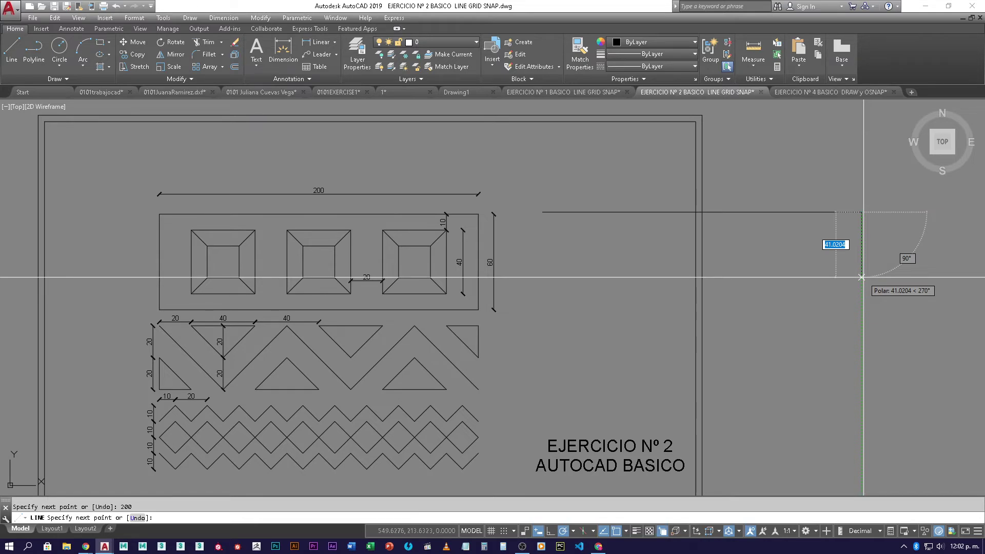
scroll(861, 277, up, 1)
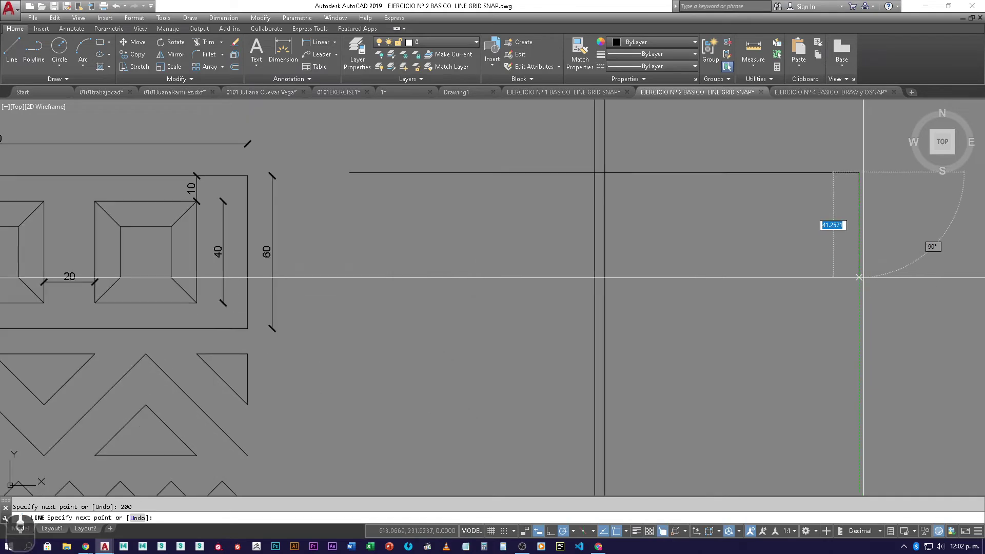
scroll(821, 289, up, 1)
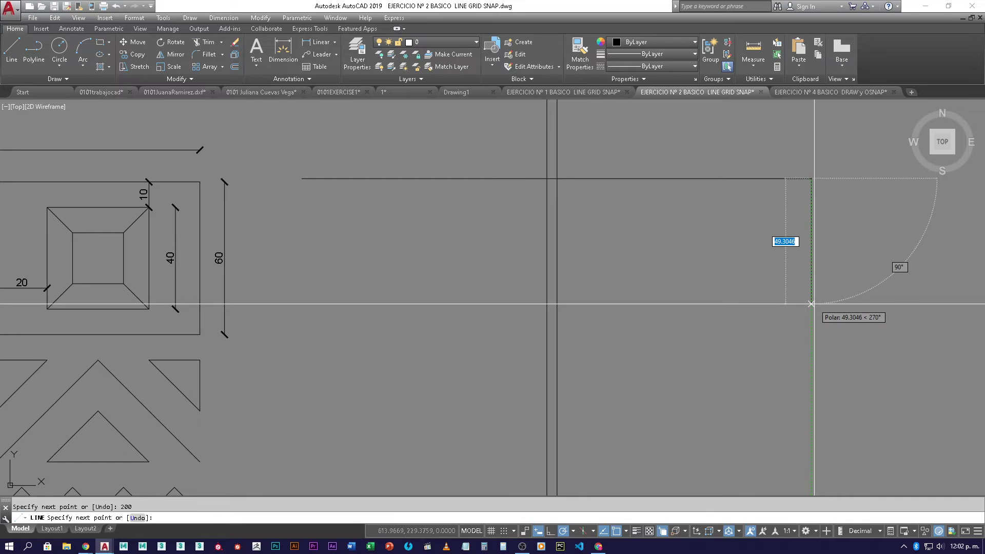
text(60)
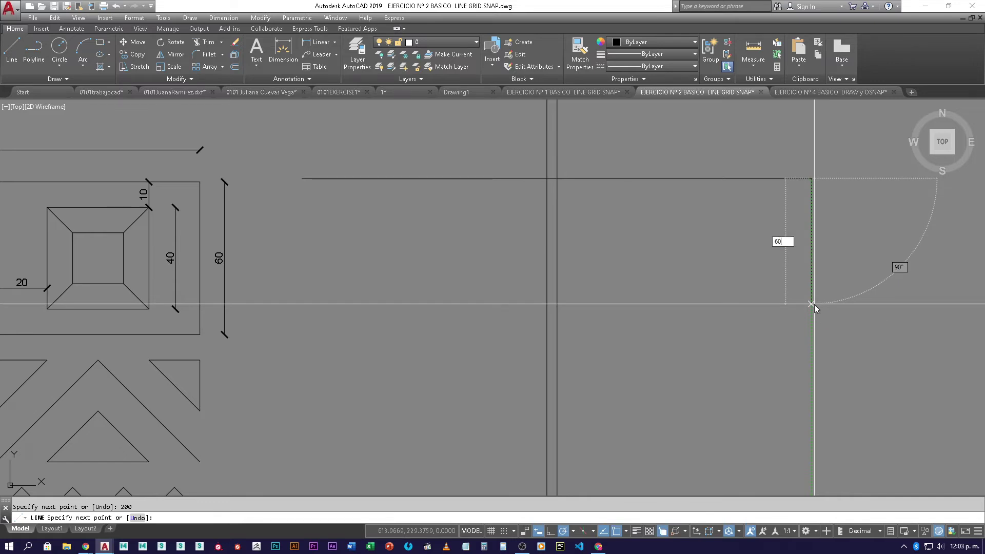
key(Return)
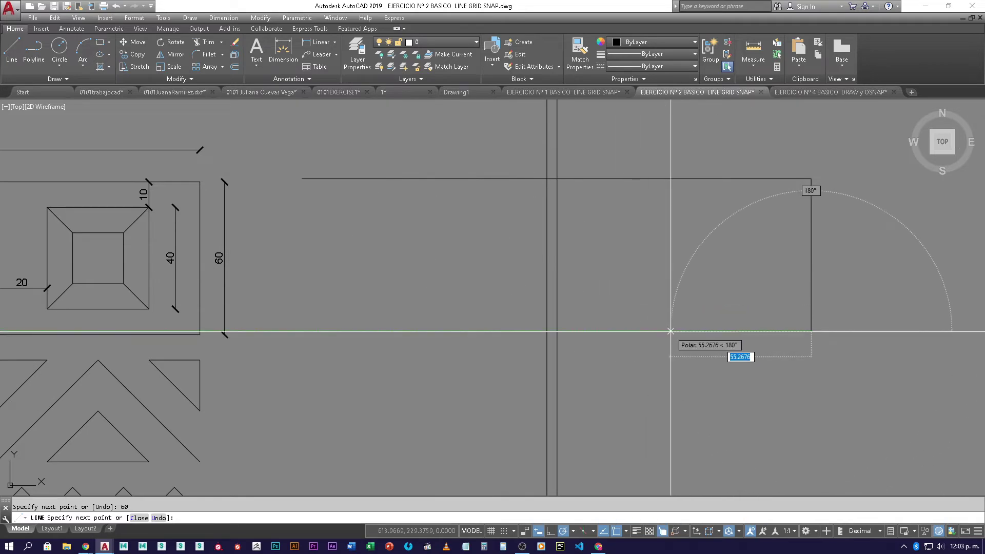
Continue the line 200 units horizontally westward and close it back to its first point to complete the rectangle
text(200)
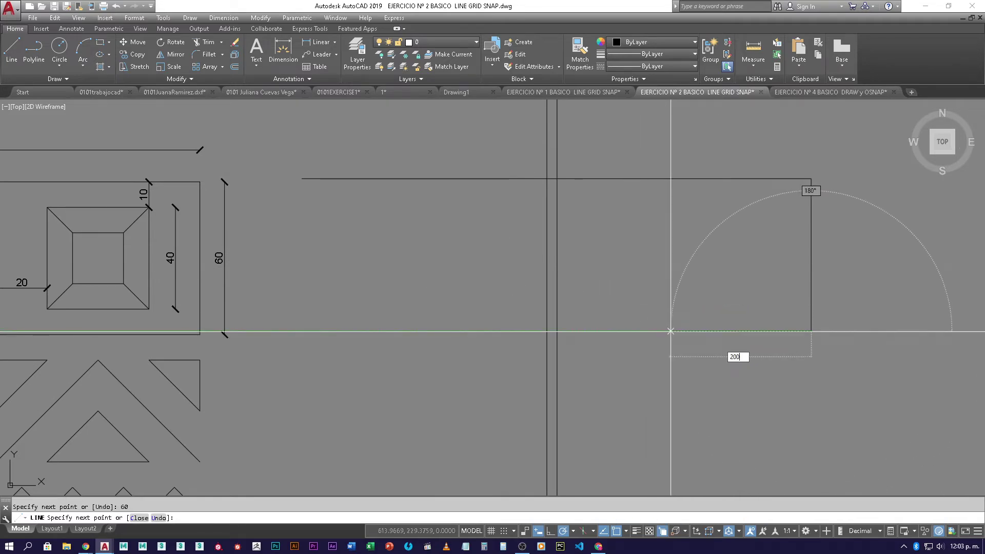
key(Return)
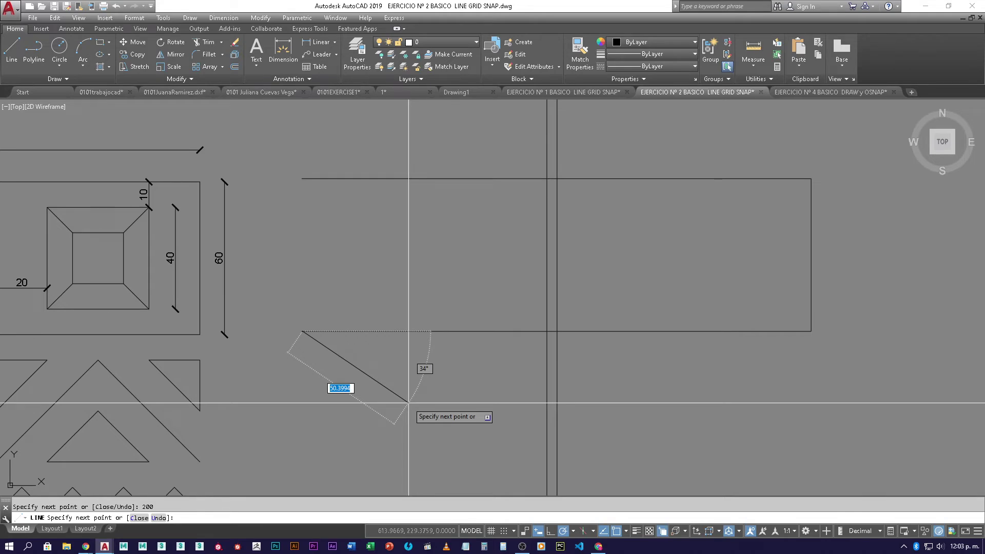
text(c)
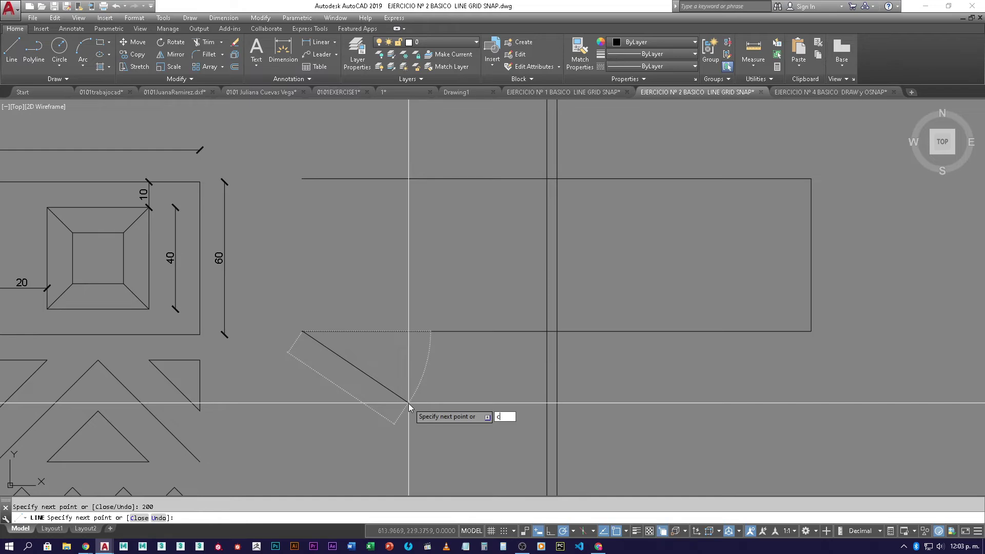
key(Return)
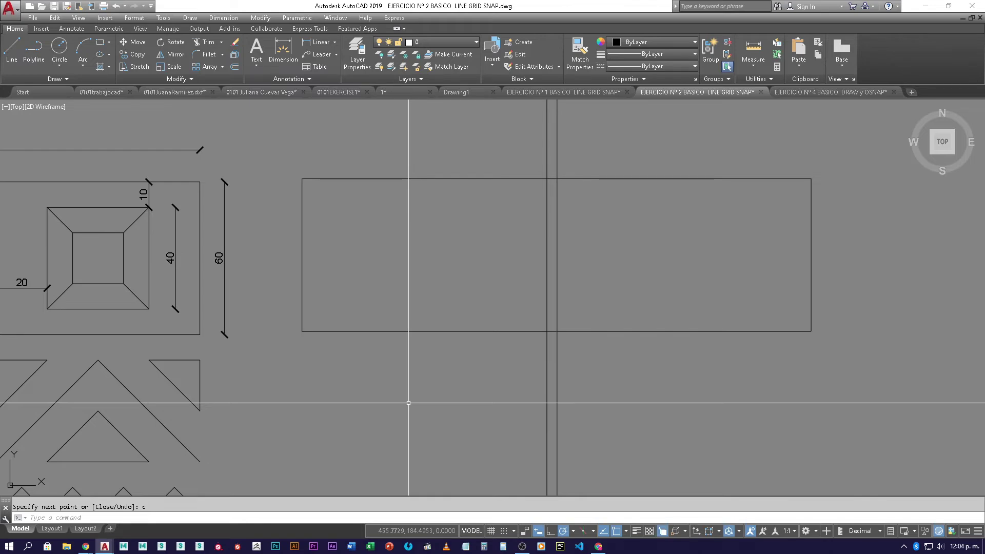
Examine the reference figure's inner squares and the offset between the third square and the outer rectangle's east edge
scroll(136, 269, down, 4)
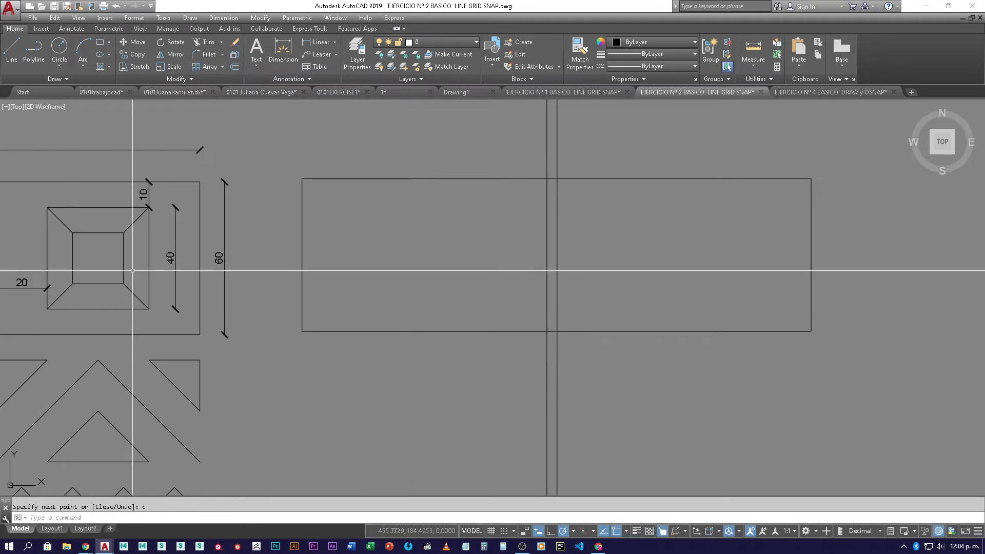
scroll(113, 230, up, 2)
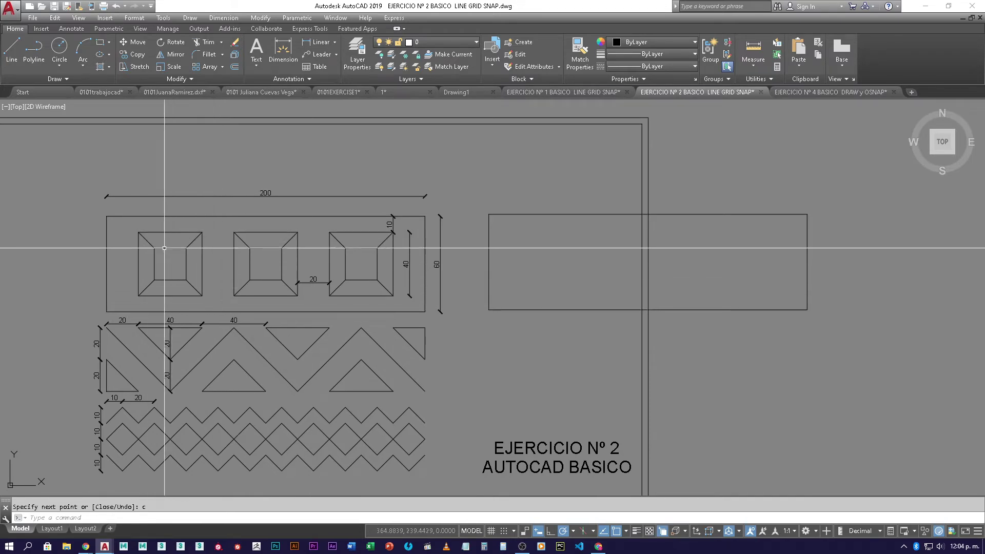
scroll(403, 271, up, 2)
middle_drag(403, 271, 532, 288)
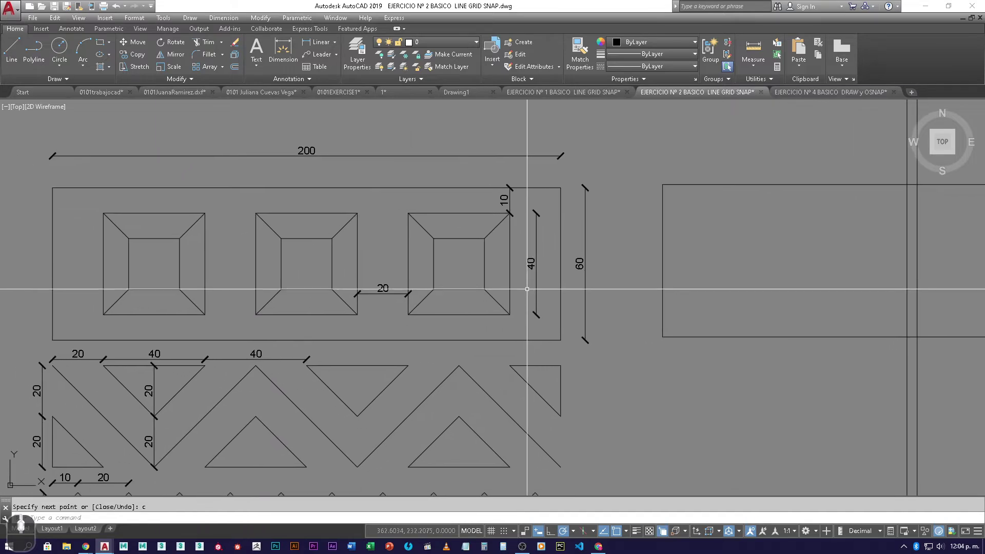
key(ctrl+backslash)
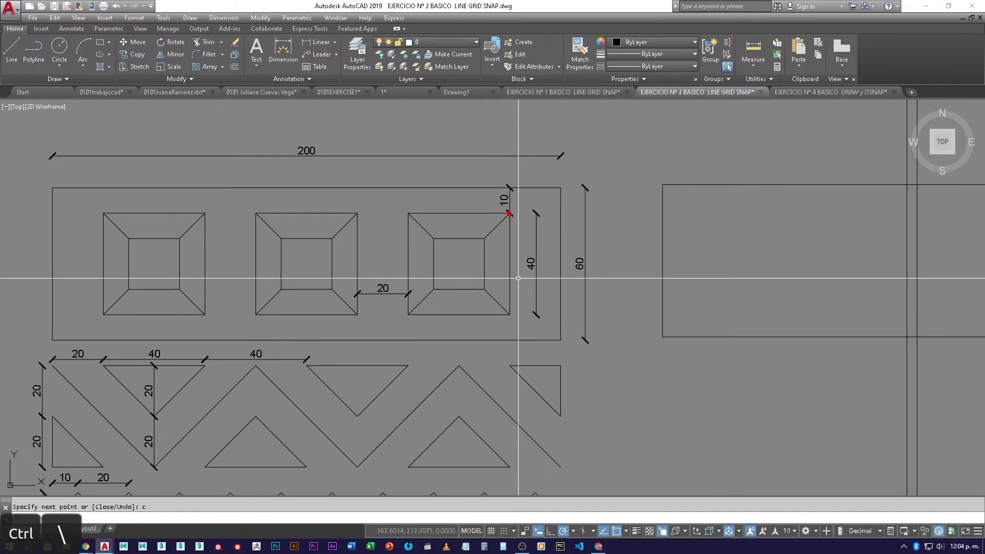
drag(510, 214, 559, 214)
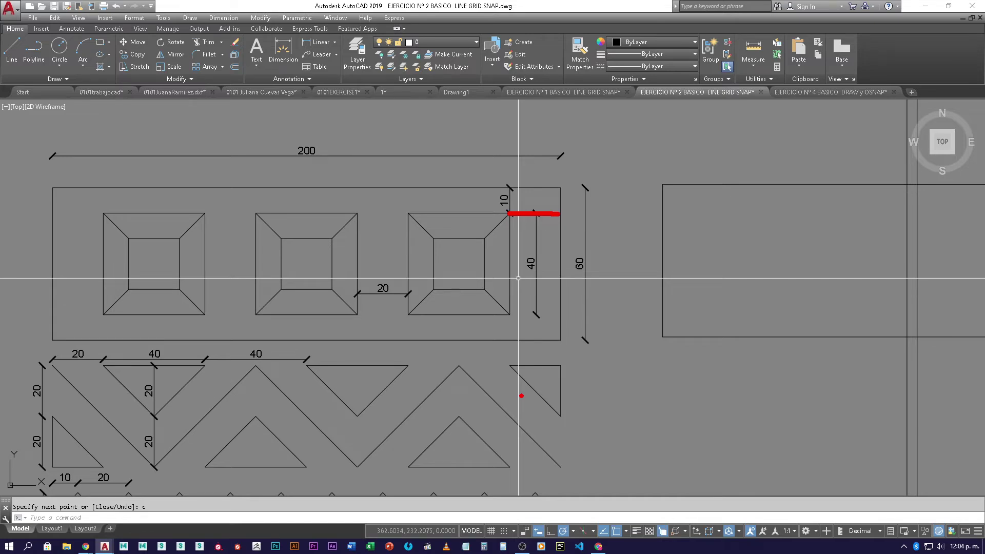
key(Escape)
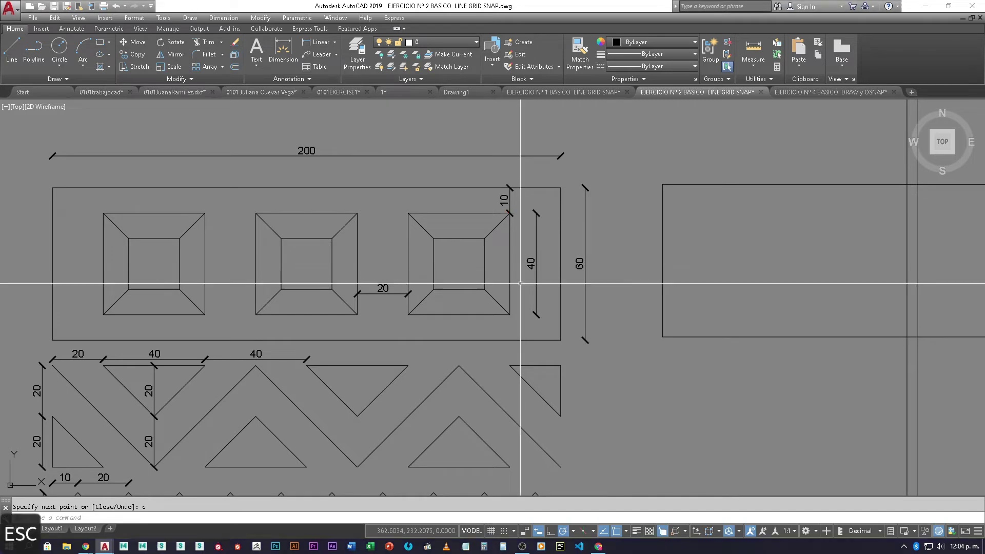
middle_drag(629, 257, 595, 257)
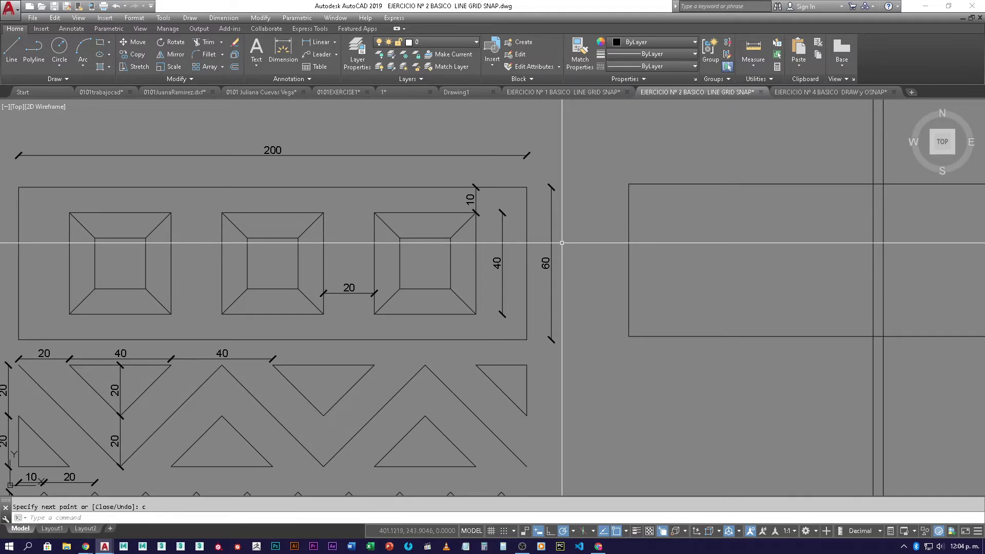
click(11, 54)
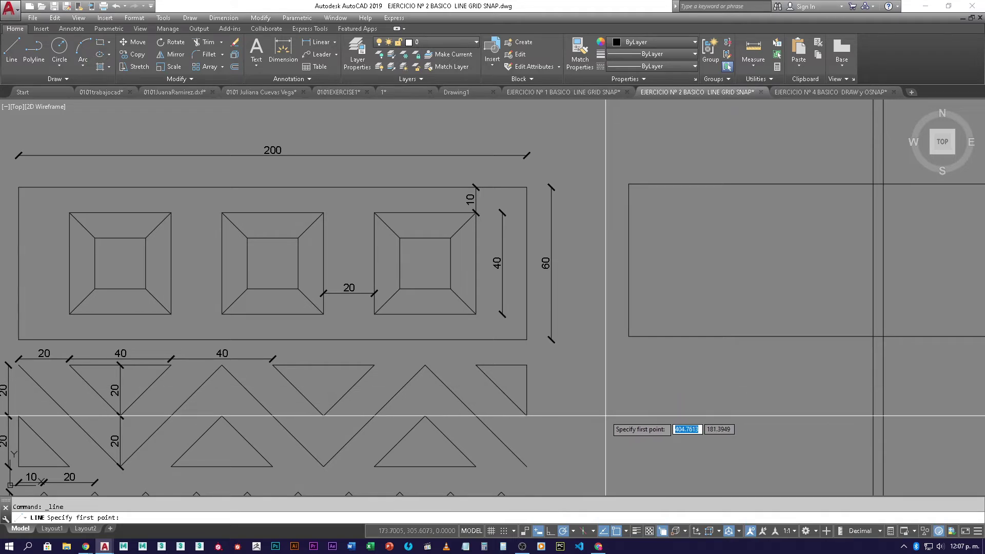
key(ctrl)
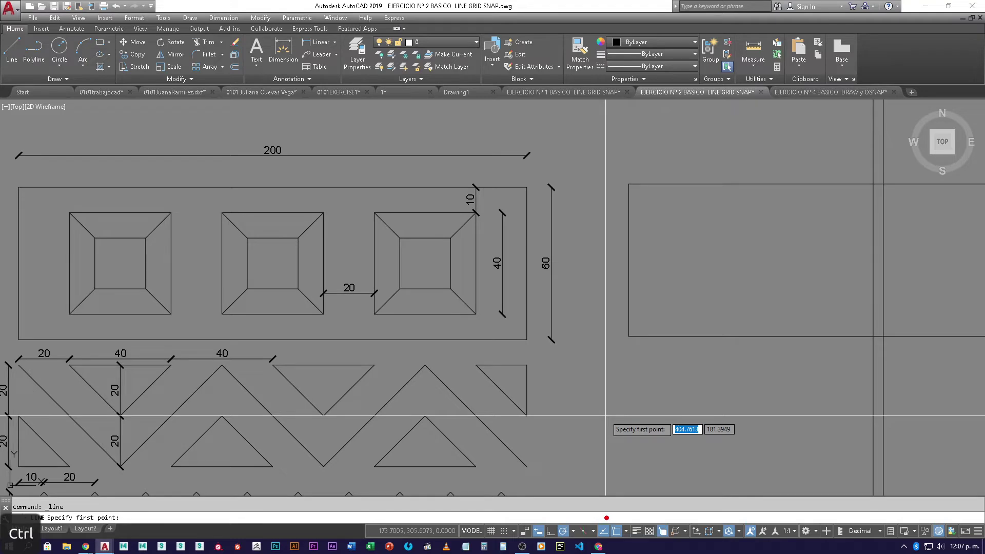
click(606, 517)
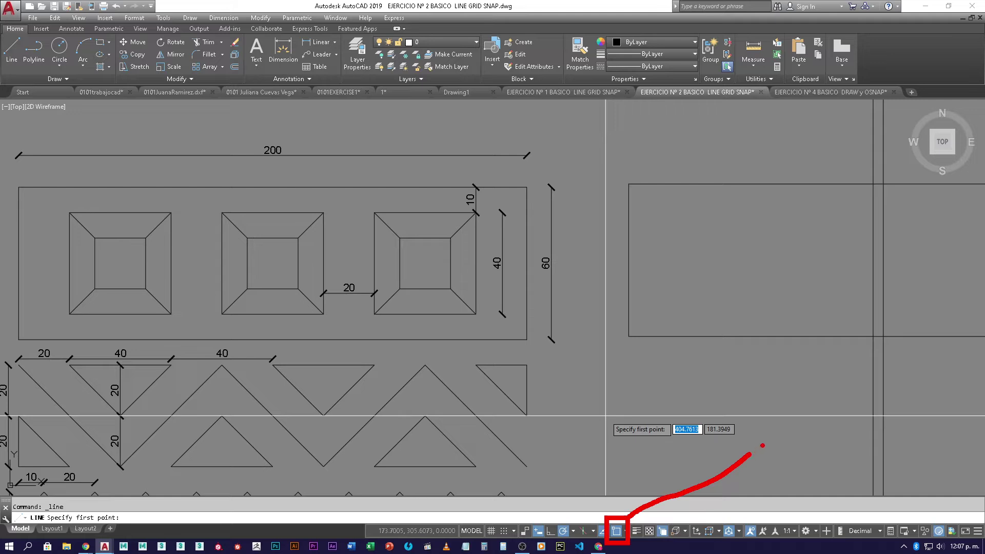
key(Escape)
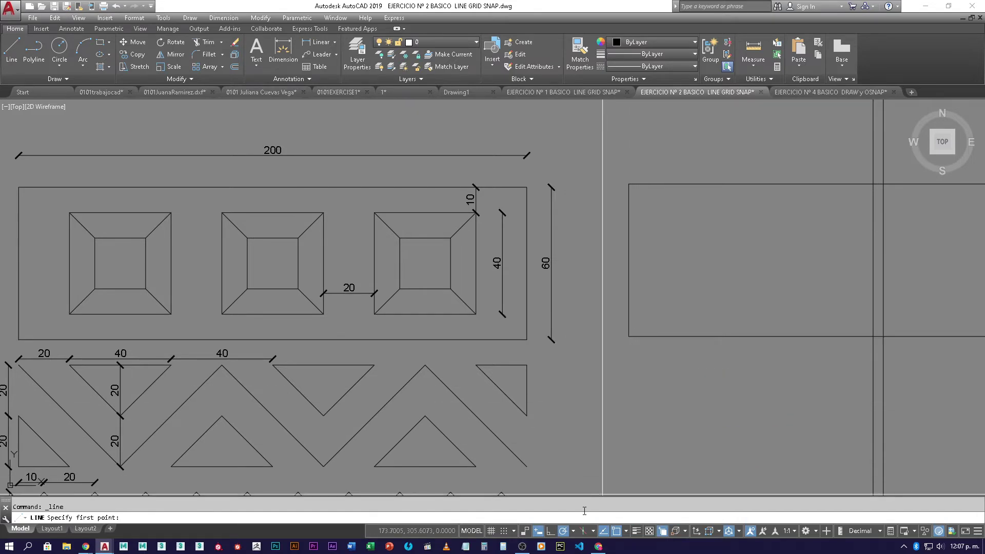
Open the drawing window colors from the drafting options and select the uniform background of 2D model space
right_click(612, 517)
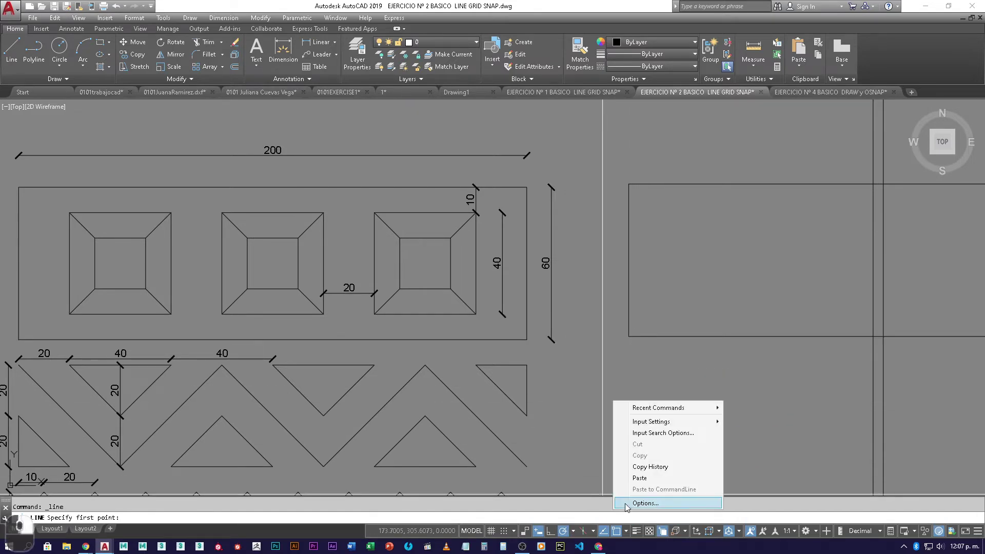
click(666, 504)
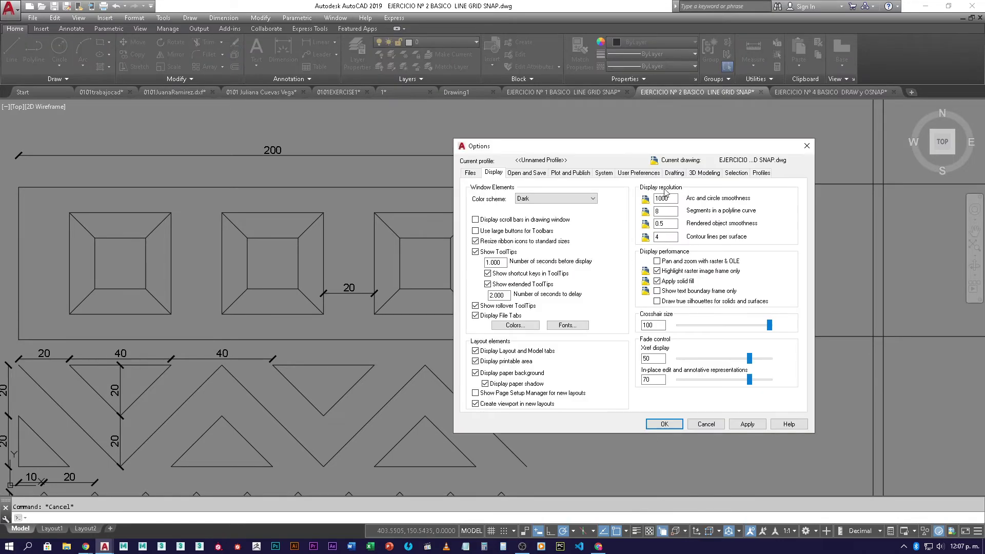
click(676, 173)
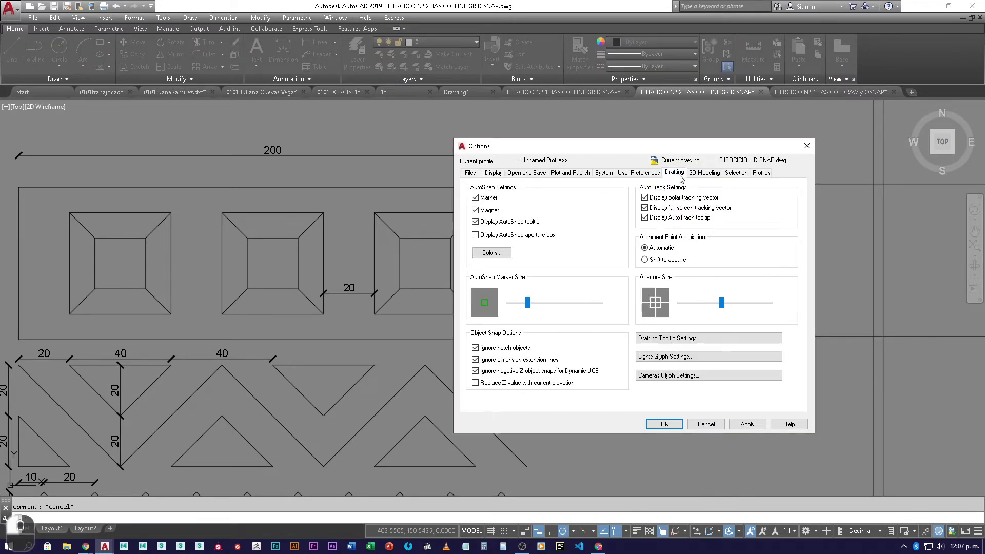
click(491, 253)
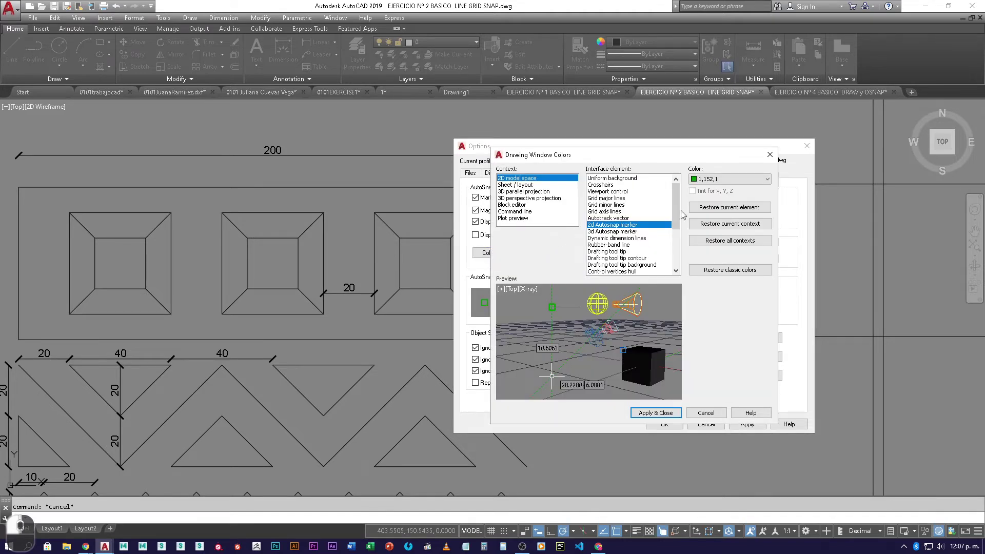
click(616, 178)
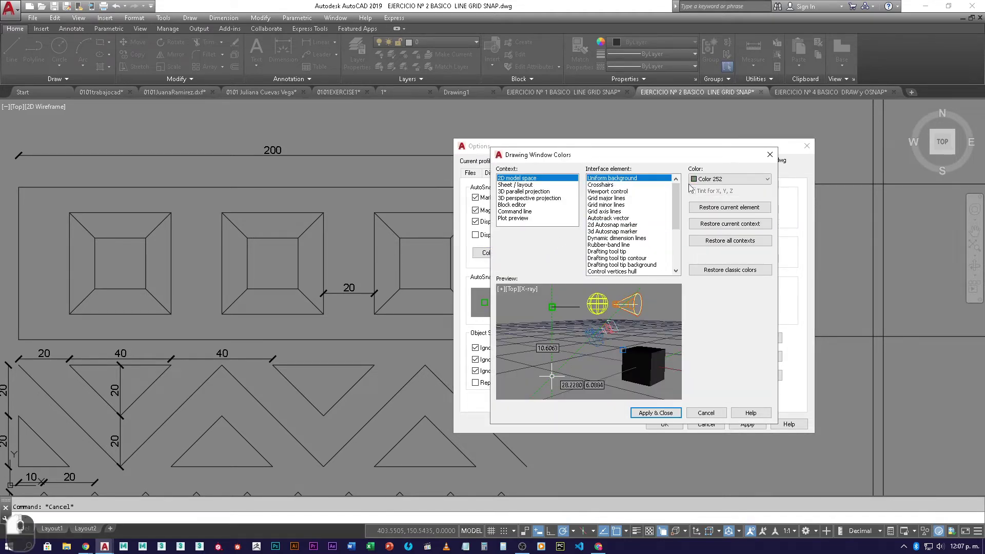
Set the 2D model space uniform background to index color 251
click(715, 179)
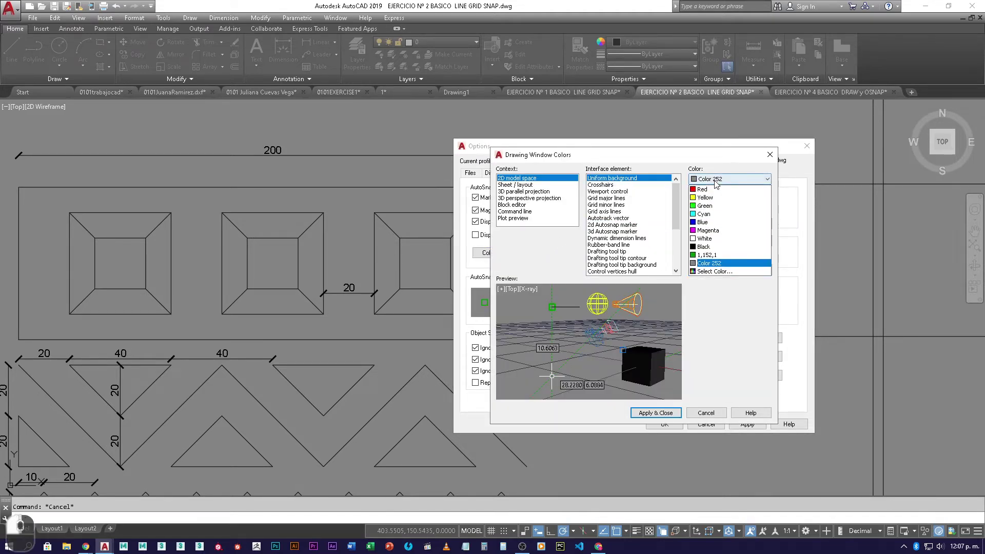
click(711, 271)
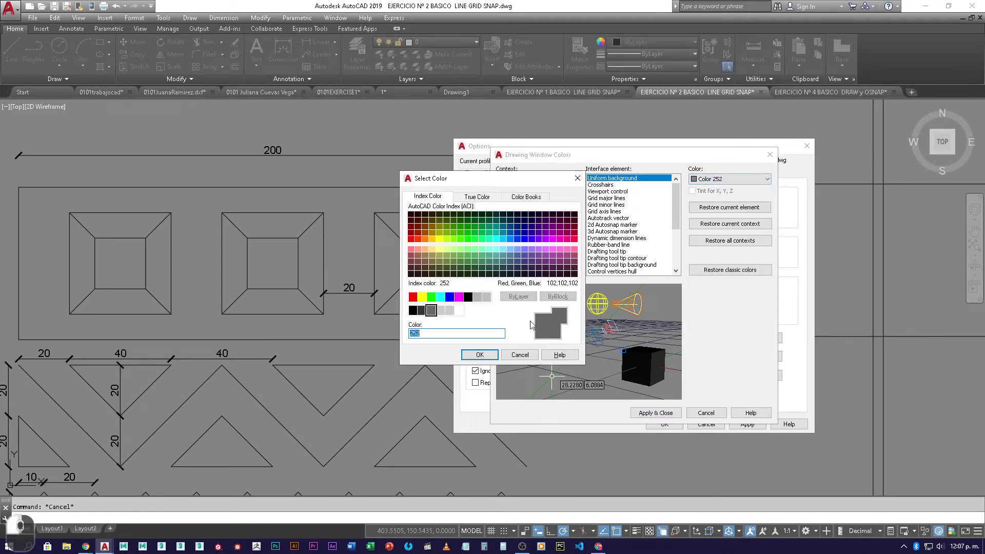
click(421, 310)
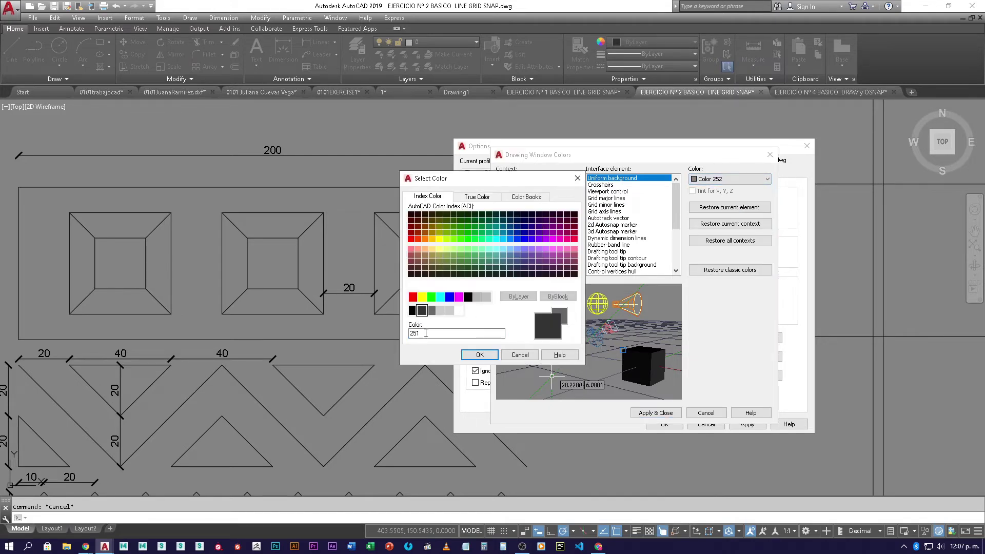
click(479, 355)
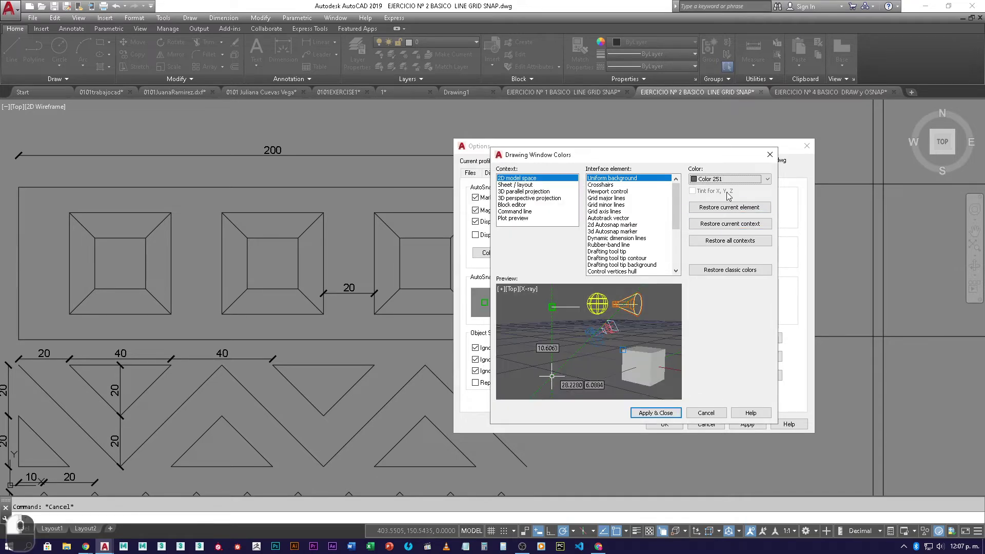
Change the uniform background to a true color with luminance 15 (RGB 38,38,38), apply it and close the options
click(768, 179)
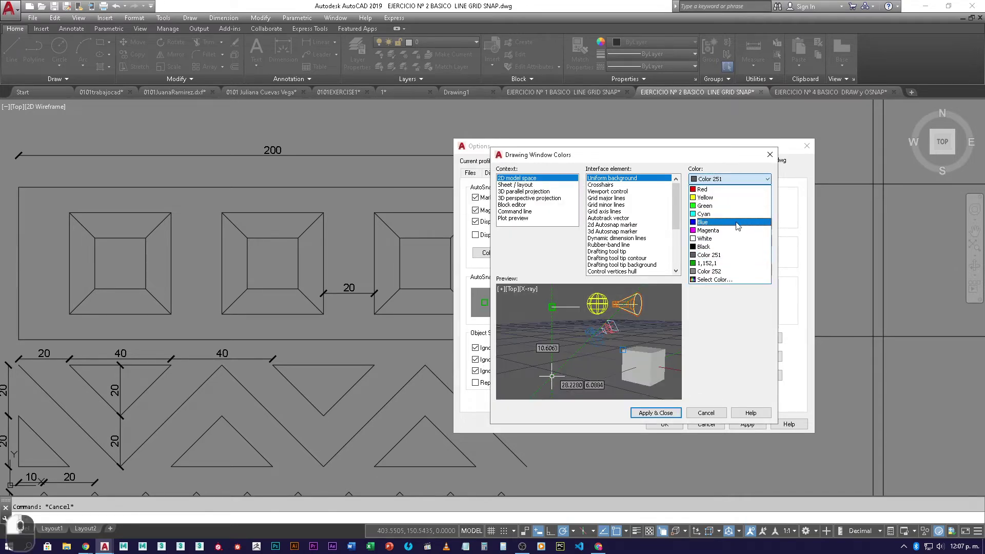
click(711, 279)
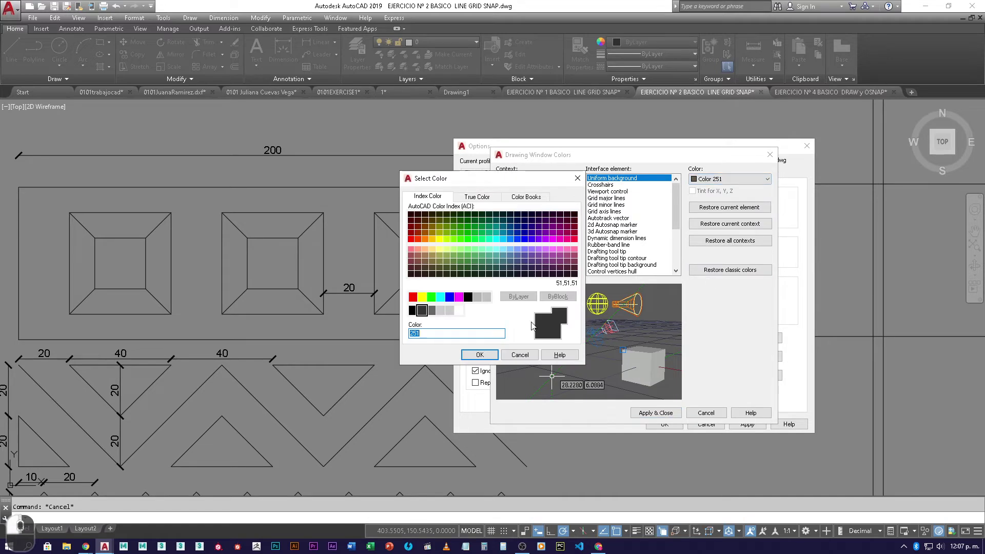
click(412, 310)
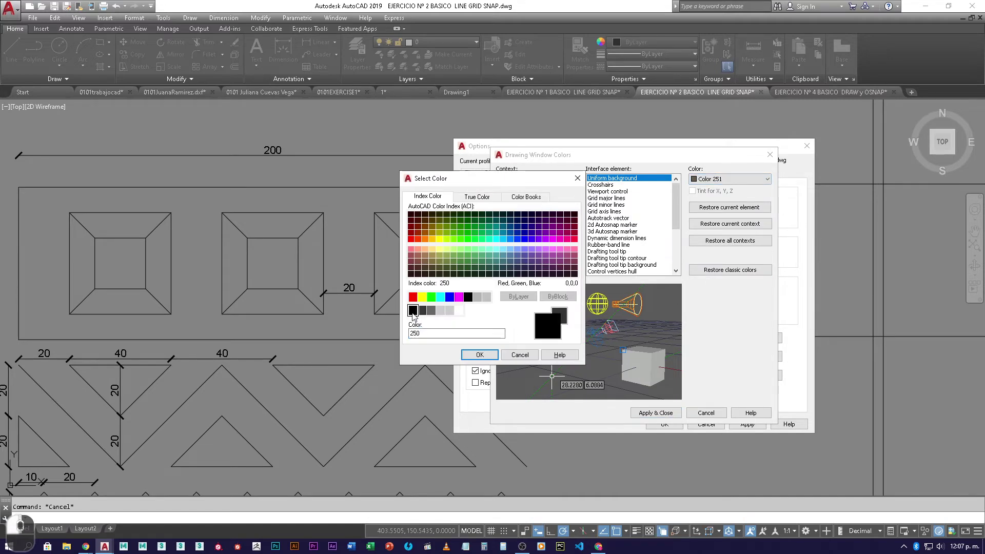
click(477, 197)
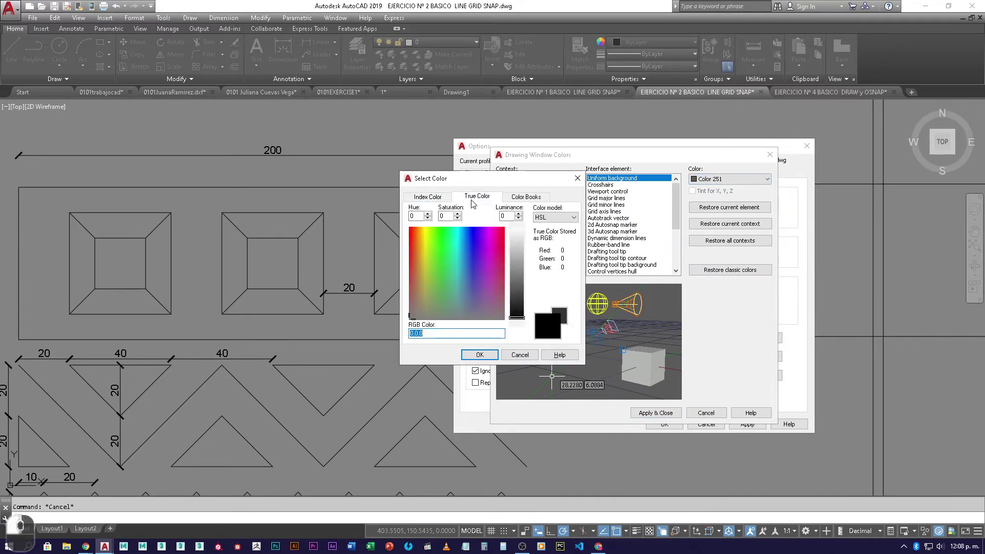
click(523, 319)
click(522, 317)
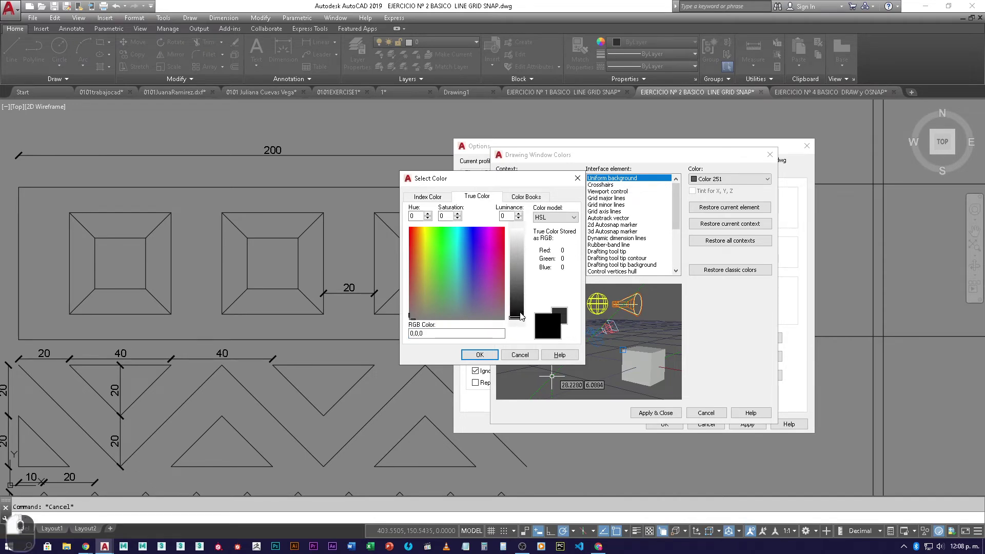
click(515, 309)
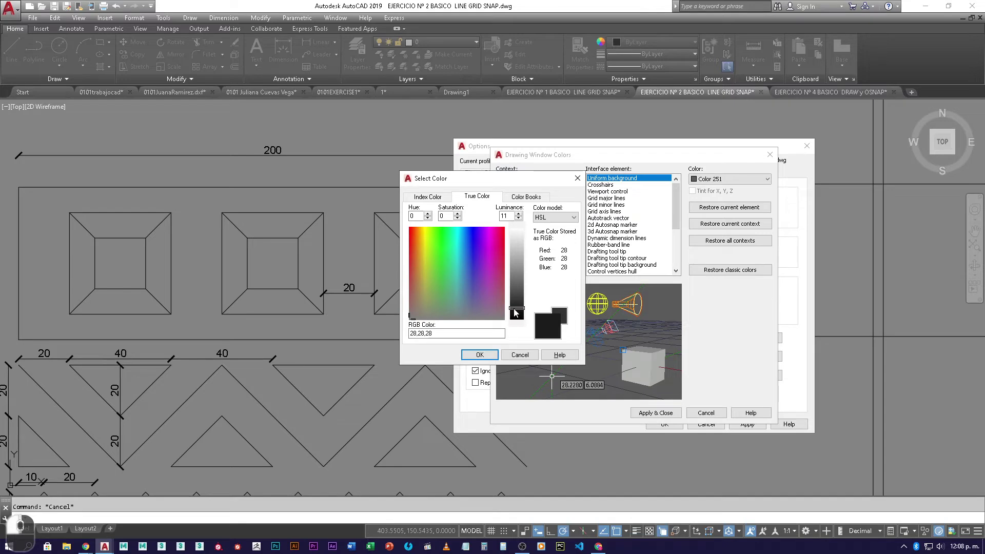
double_click(505, 216)
text(15)
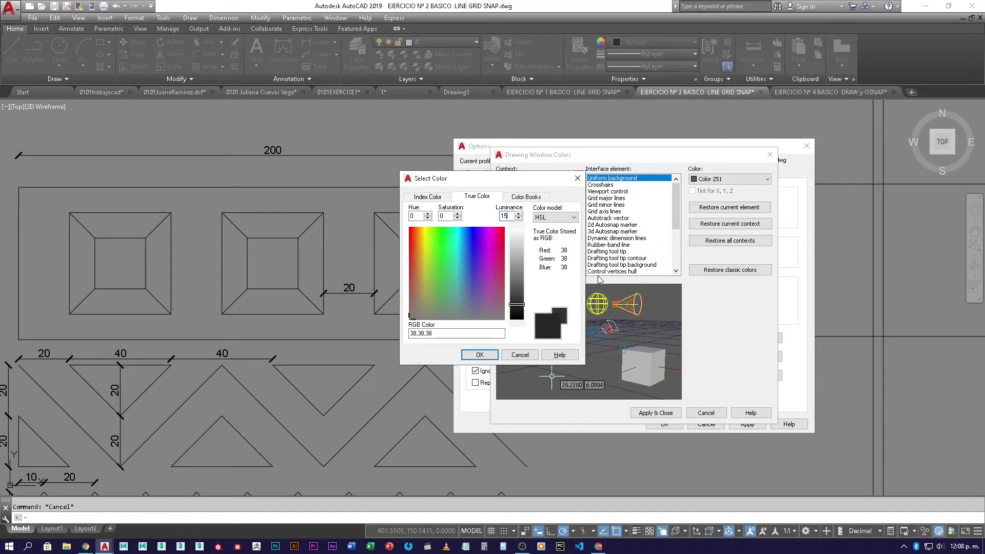
click(479, 355)
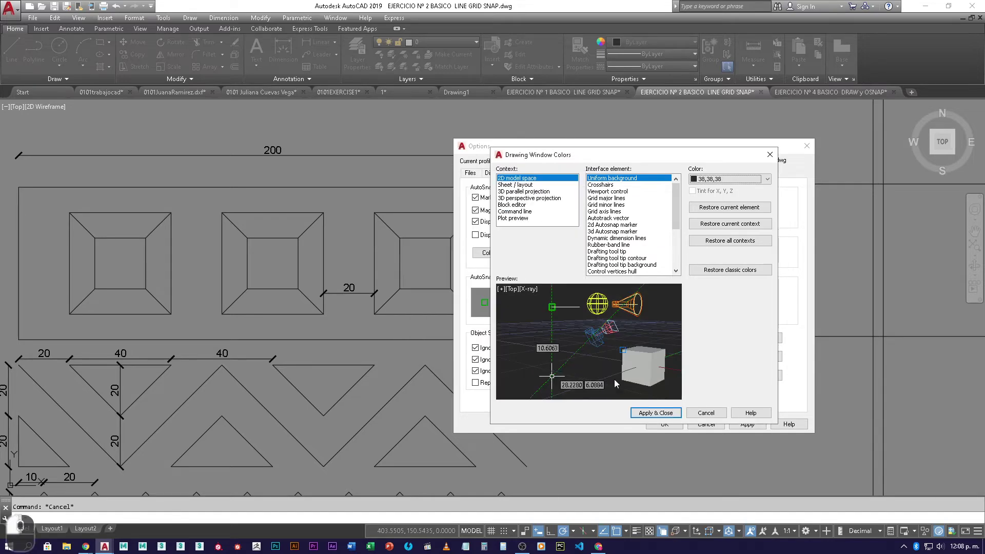
click(663, 413)
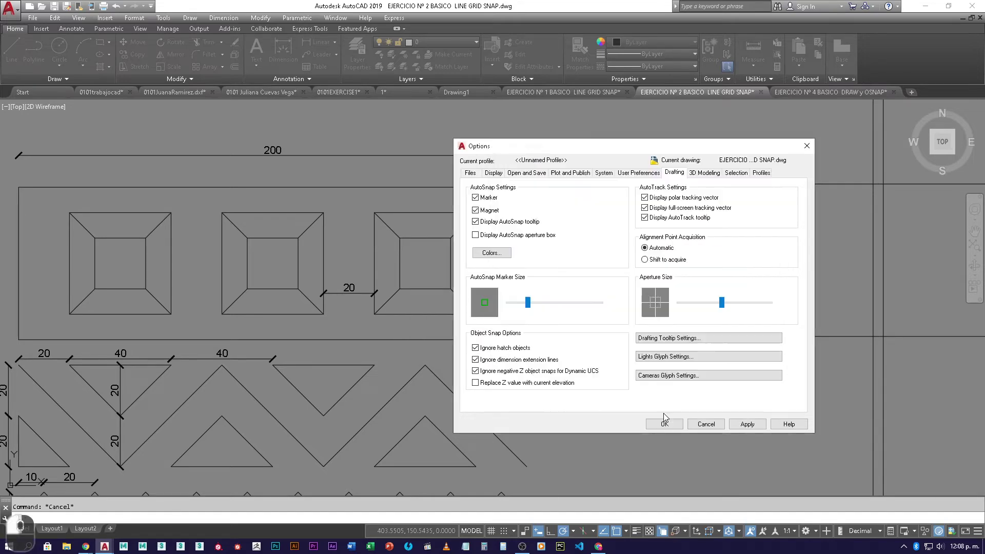
click(747, 423)
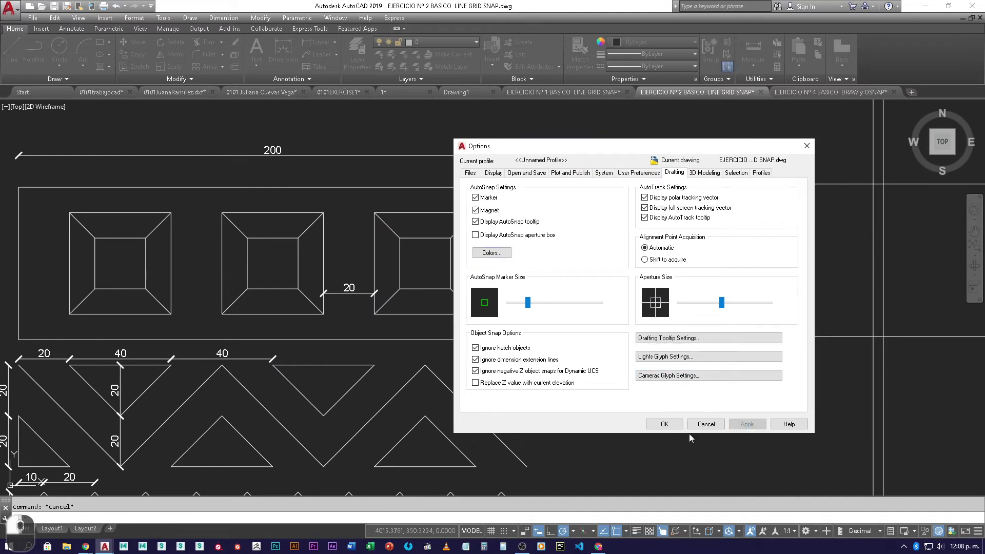
click(664, 424)
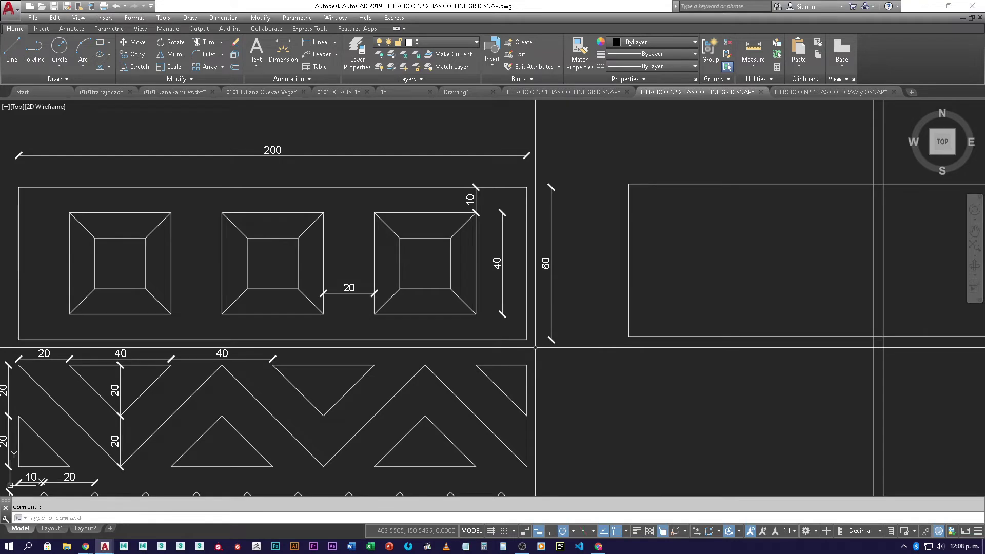
Start a line and bring up the list of running object snap modes
click(12, 51)
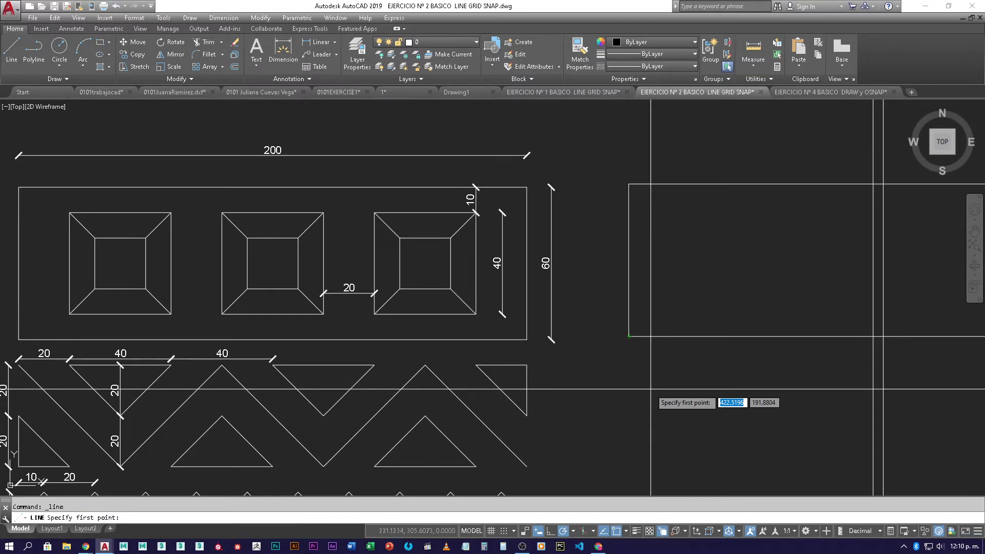
click(626, 532)
click(626, 531)
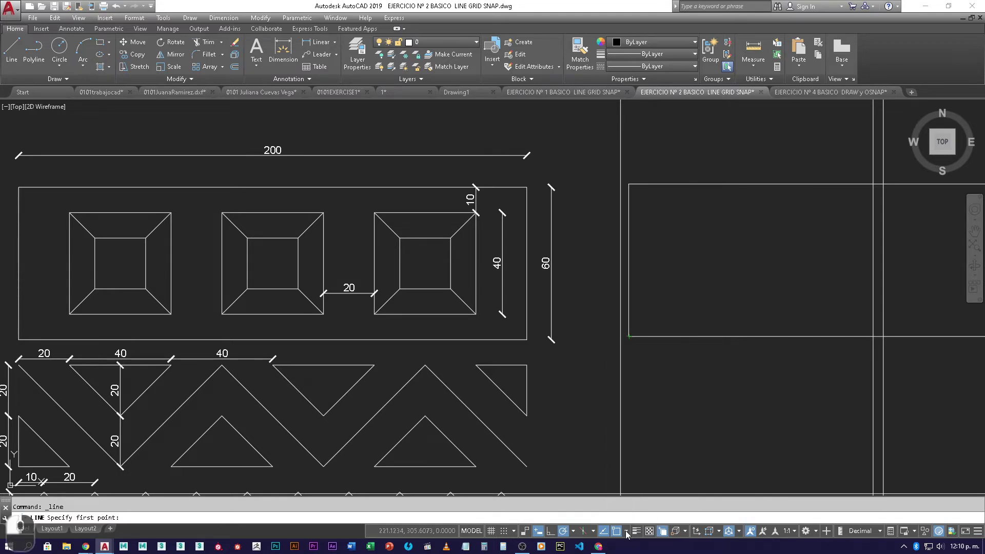
click(627, 531)
click(626, 531)
click(627, 531)
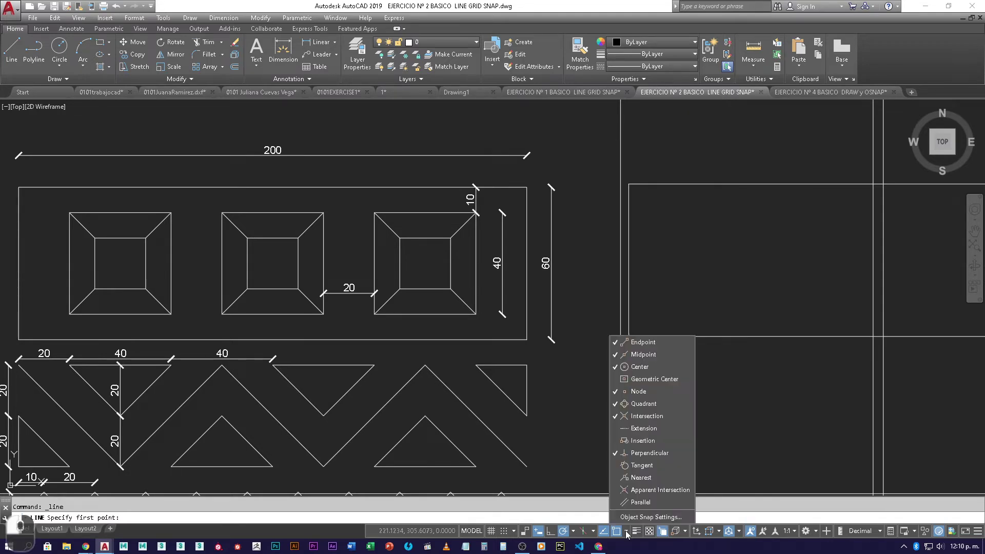
click(627, 531)
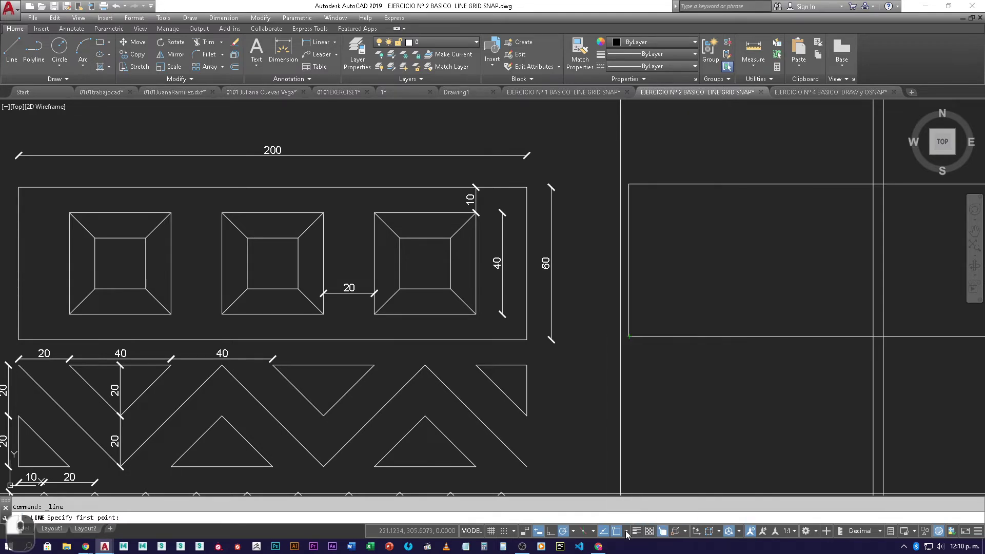
click(574, 531)
click(572, 532)
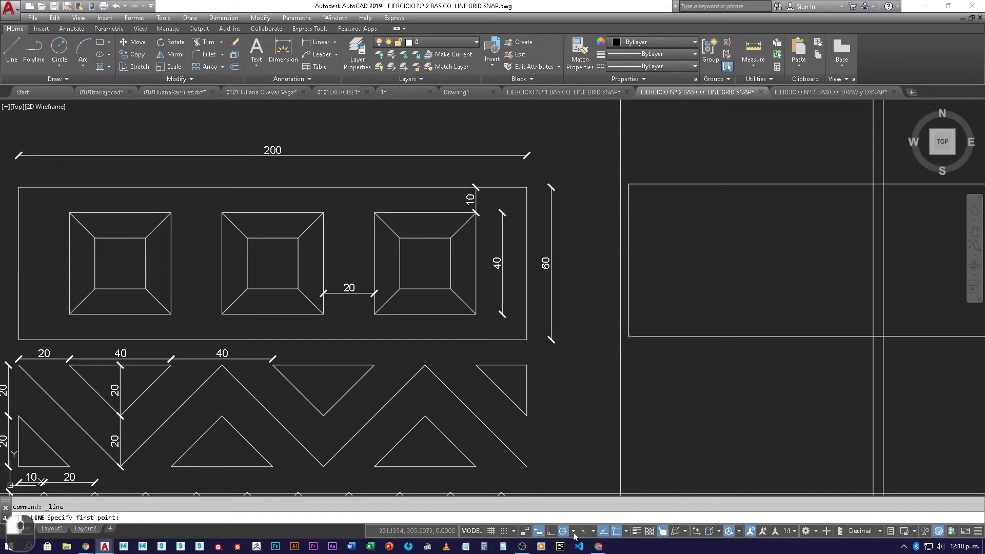
click(626, 532)
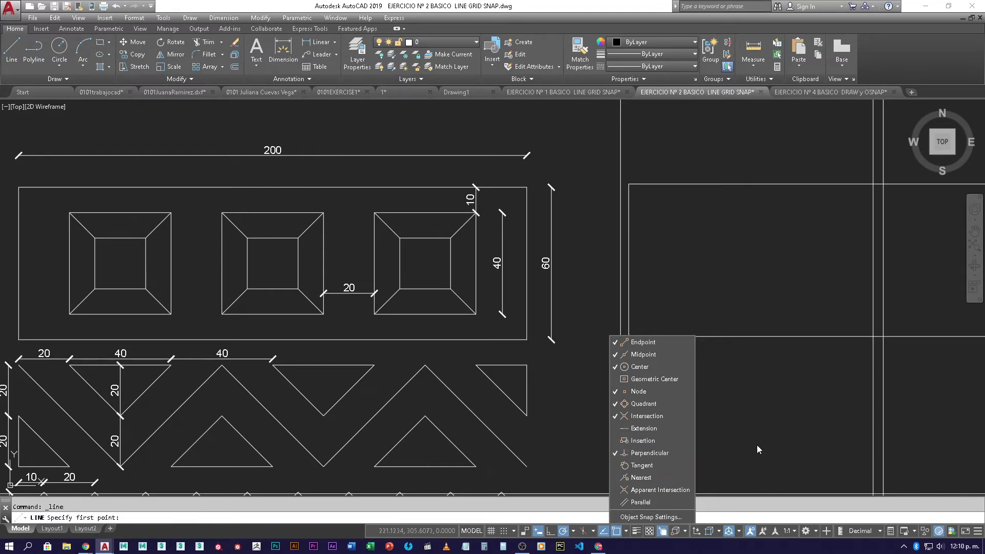
Examine the object snap modes Extension, Nearest, Apparent Intersection and Parallel in the list, then close it with the line command still active
key(ctrl+backslash)
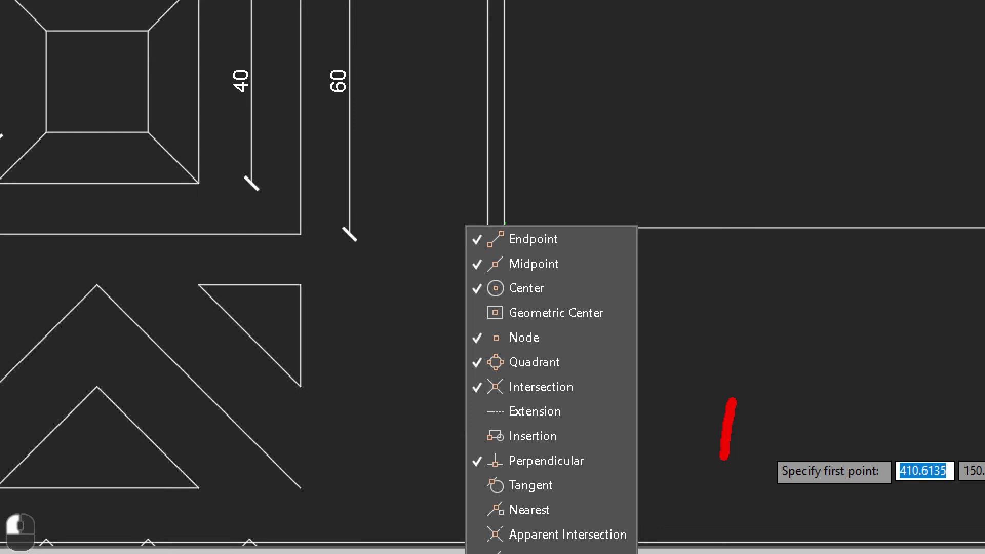
drag(732, 403, 713, 435)
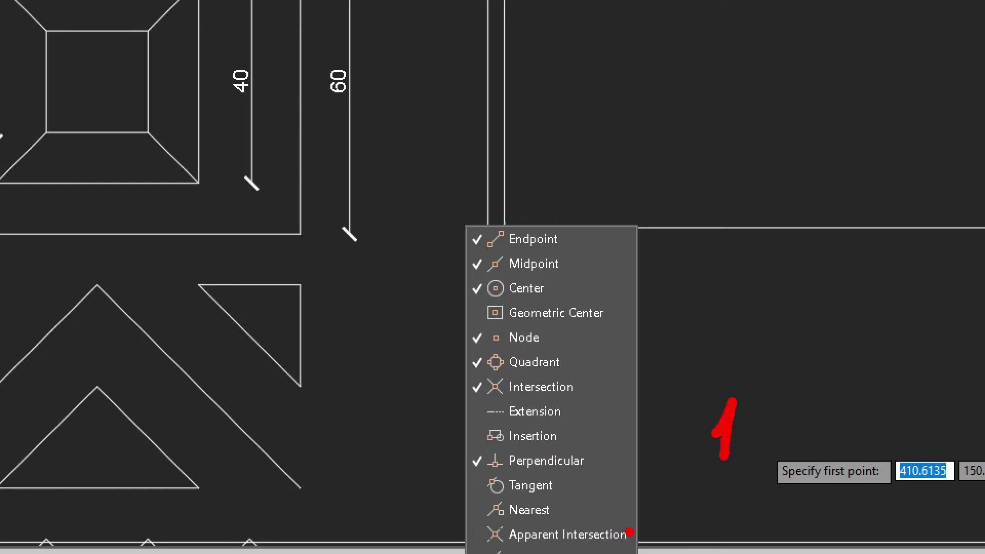
key(y)
mouse_move(475, 509)
mouse_down()
mouse_move(460, 539)
mouse_move(483, 541)
mouse_up()
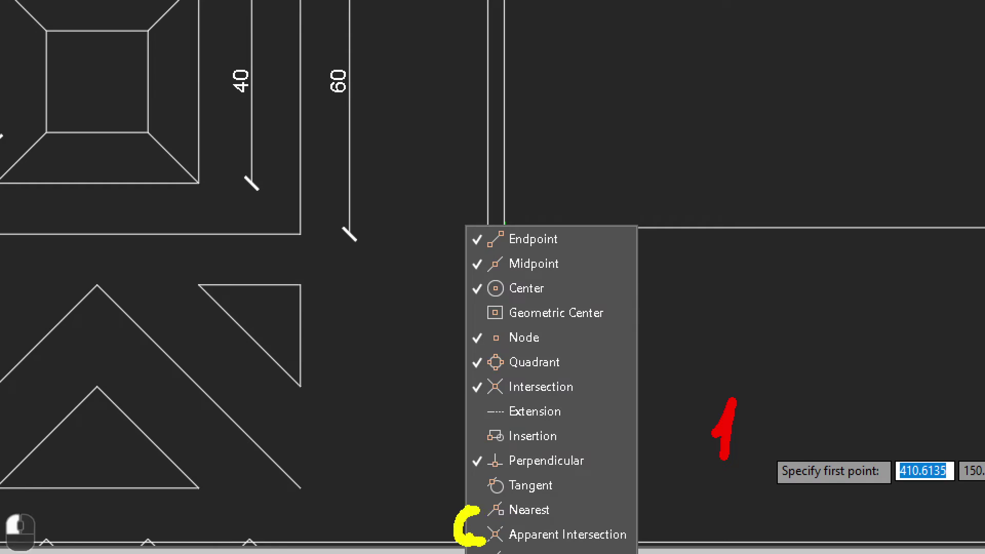
mouse_move(466, 507)
mouse_down()
mouse_move(480, 505)
mouse_move(481, 519)
mouse_up()
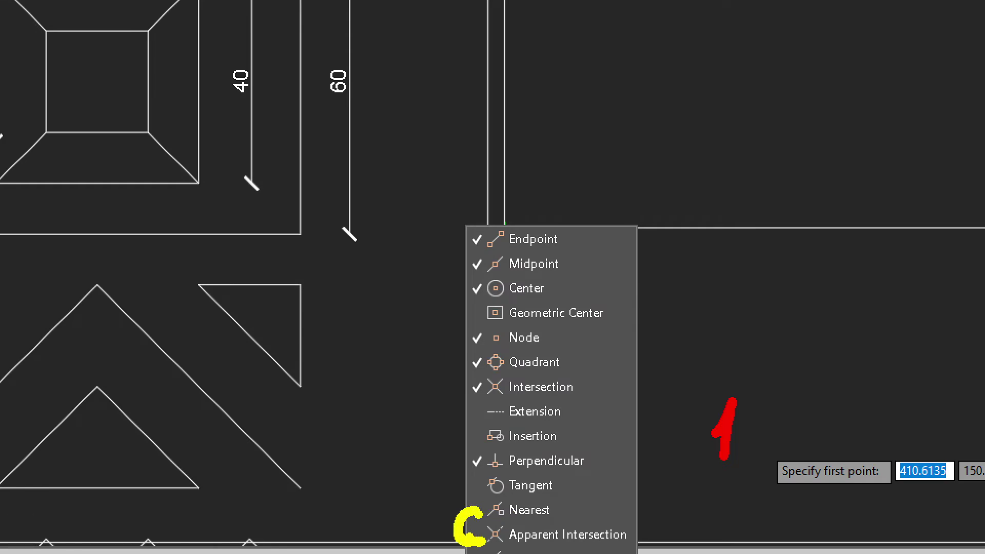
drag(443, 551, 486, 454)
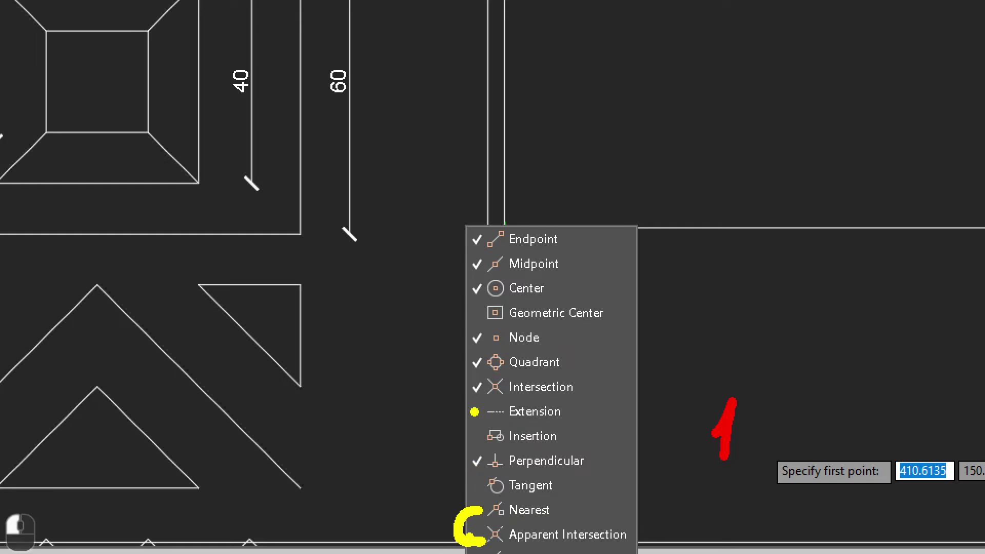
drag(477, 412, 413, 436)
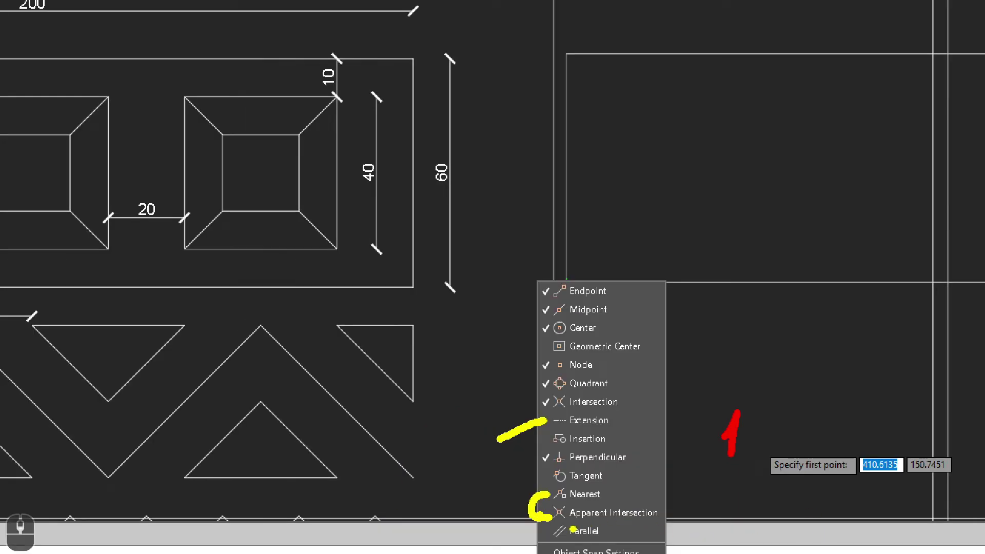
drag(553, 531, 517, 532)
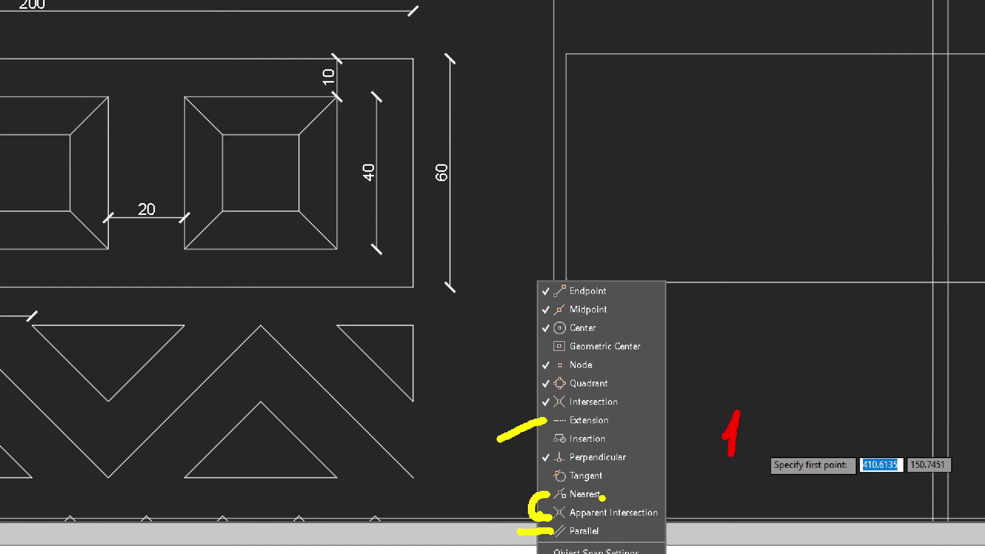
mouse_move(609, 494)
mouse_down()
mouse_move(555, 494)
mouse_move(659, 513)
mouse_up()
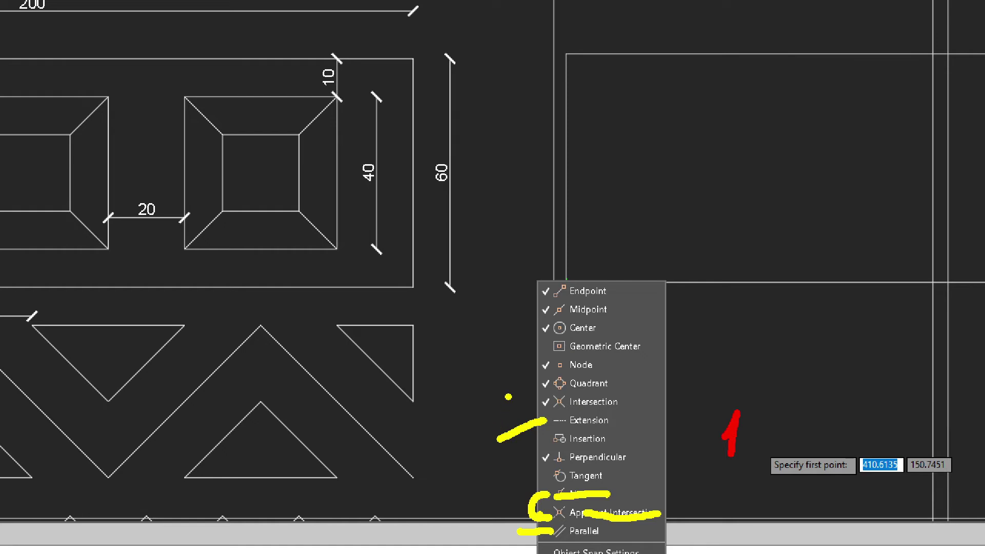
key(Escape)
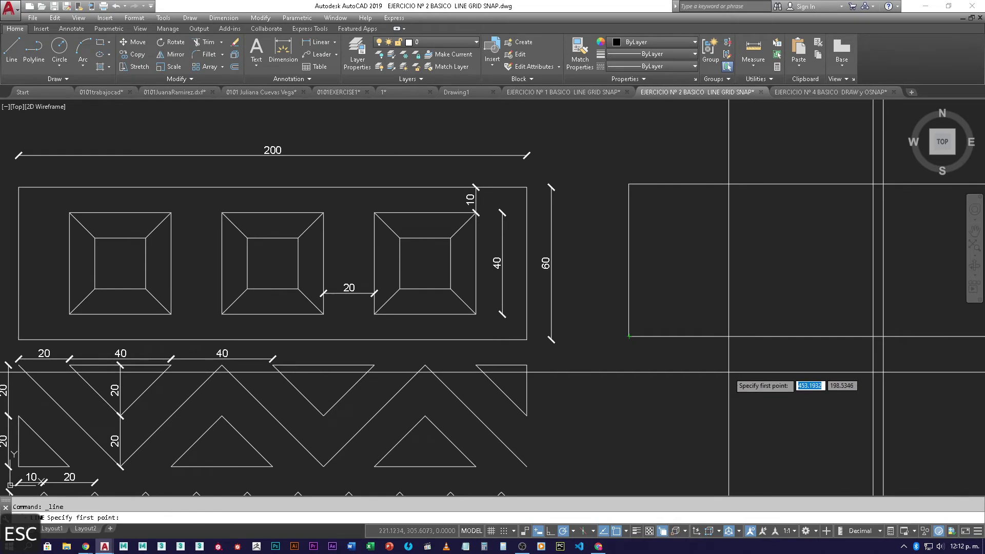